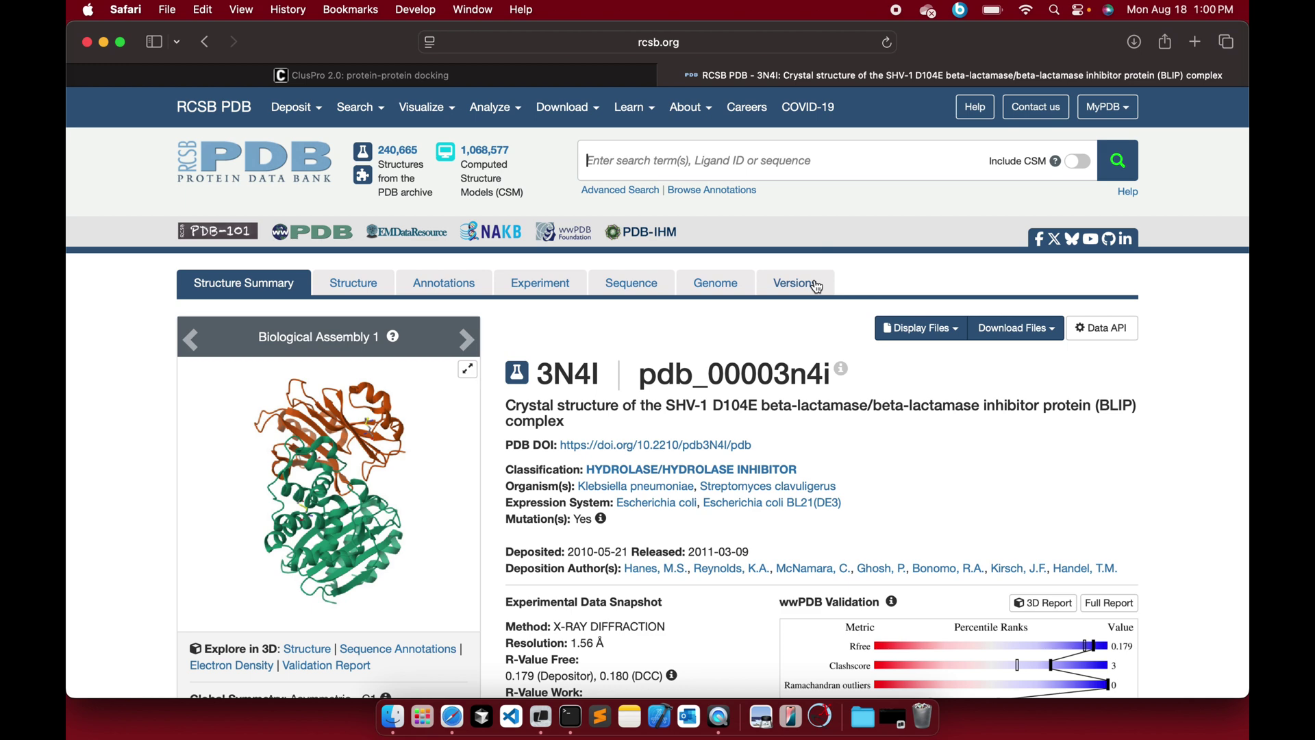
Download the 3N4I structure from its RCSB summary page in Legacy PDB Format
scroll(815, 287, down, 3)
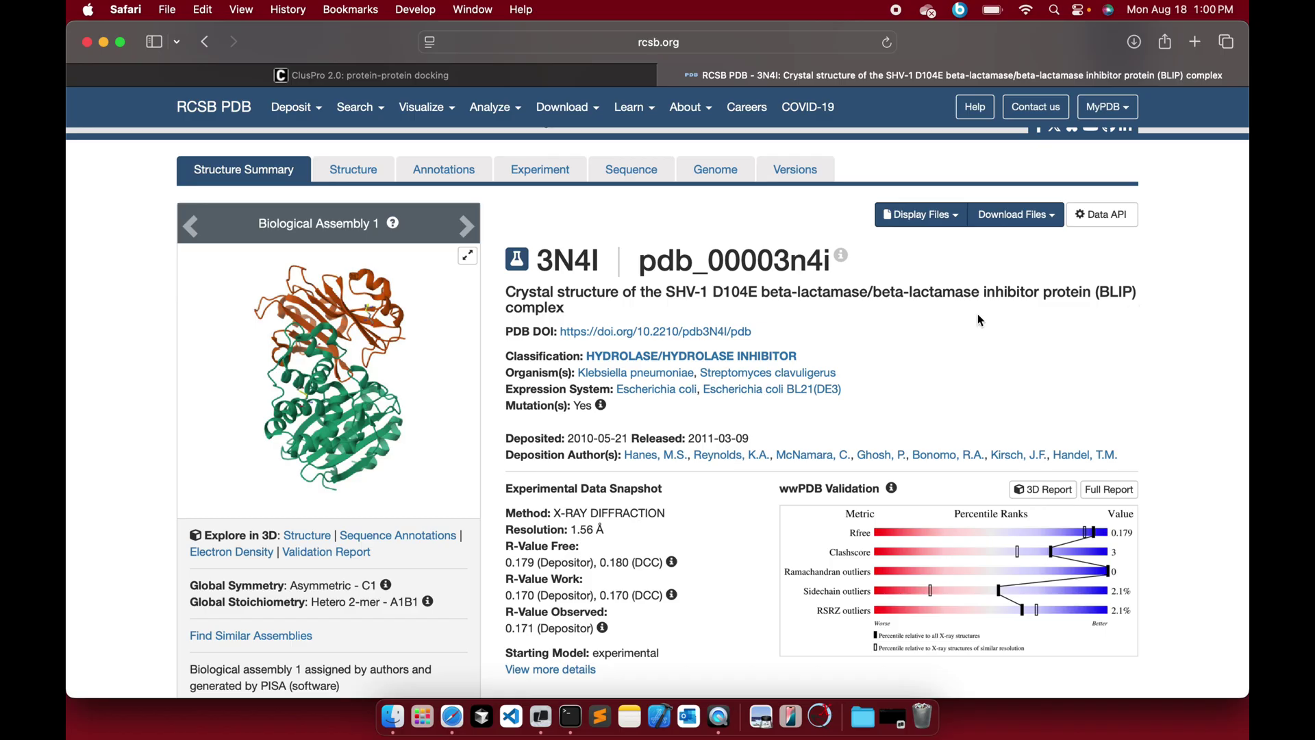
scroll(890, 343, down, 3)
scroll(772, 389, up, 5)
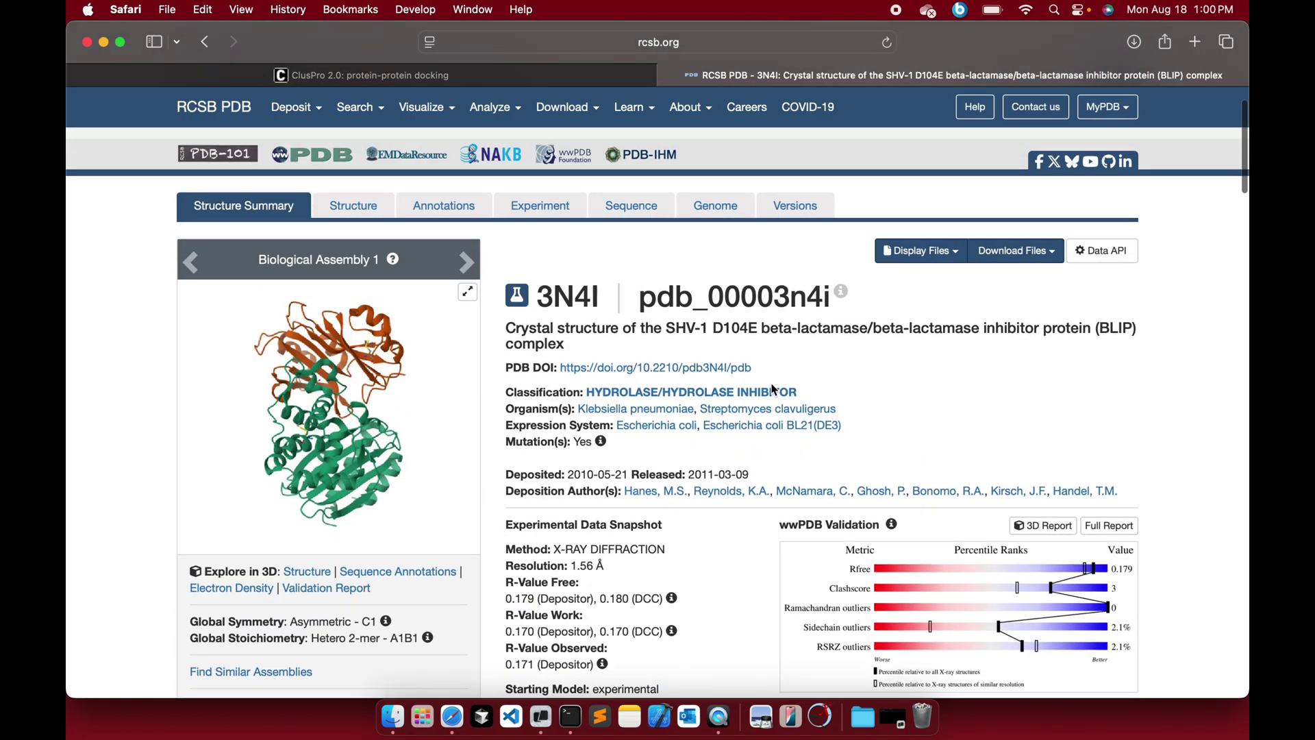
click(1044, 251)
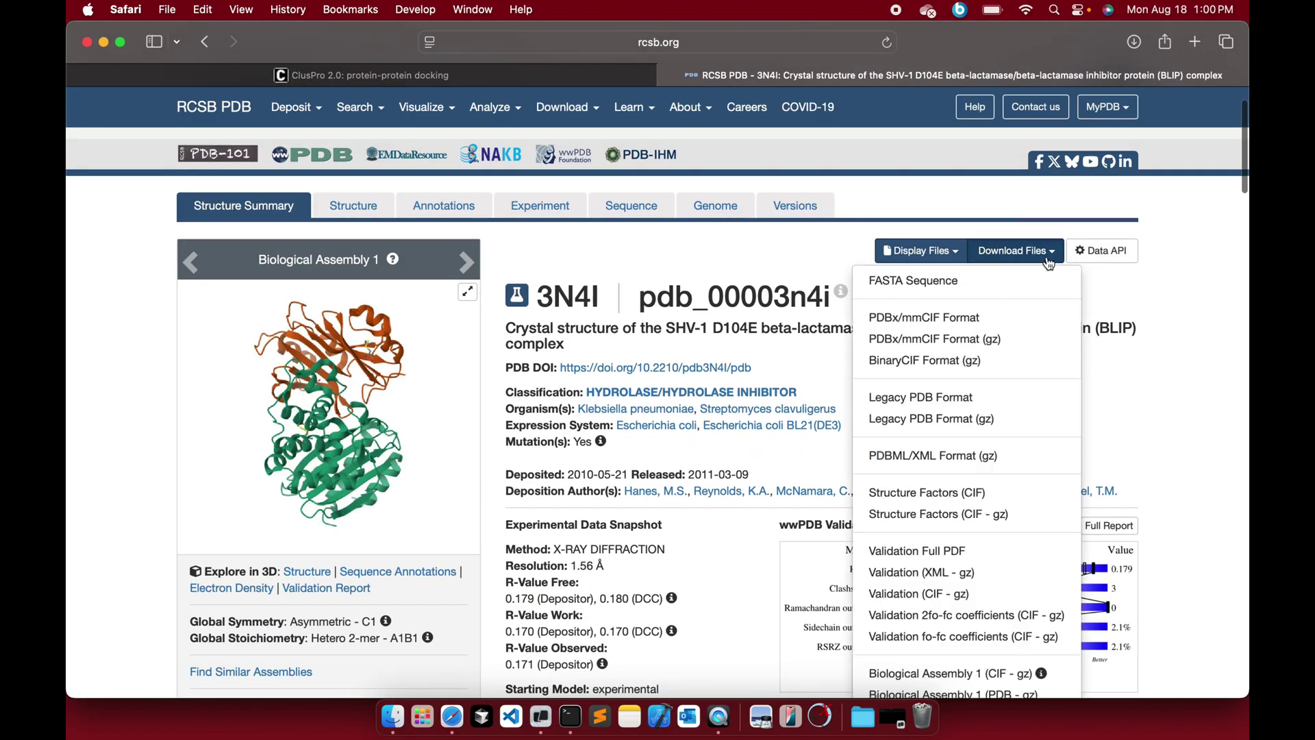
click(924, 405)
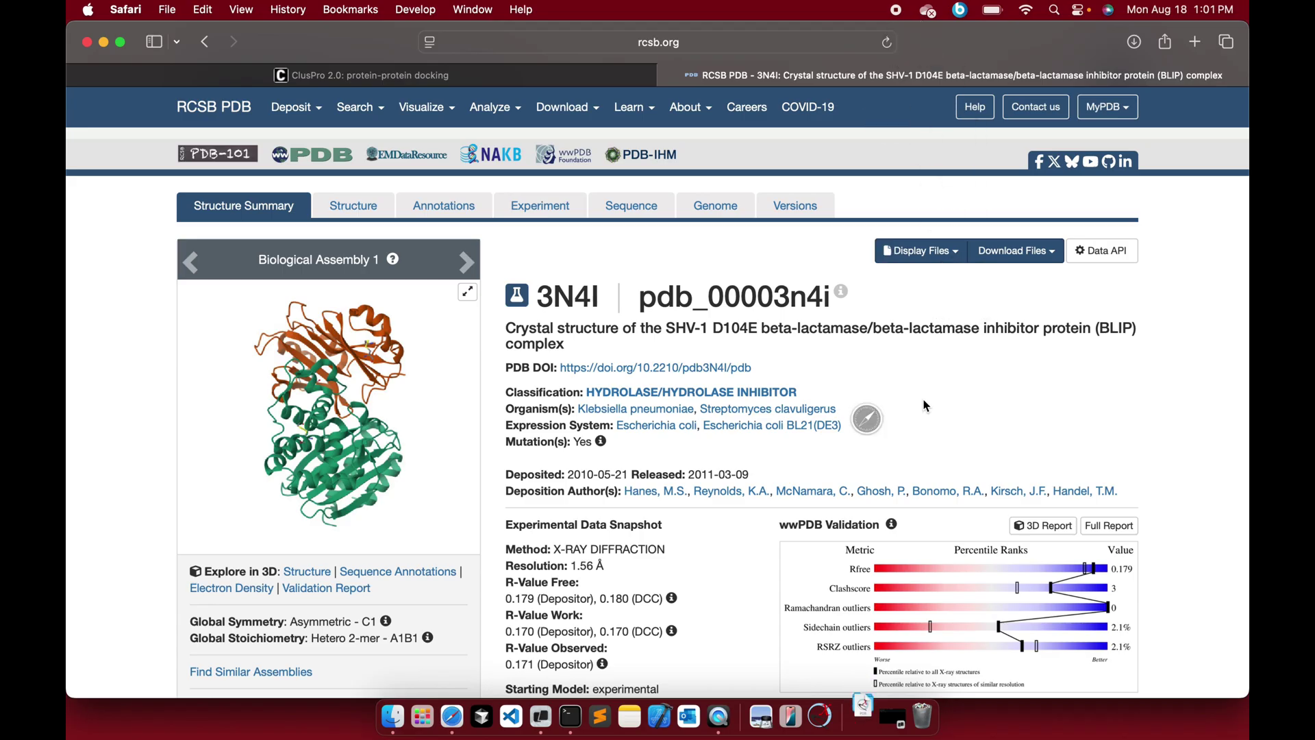
Open the downloaded 3n4i.pdb file in ChimeraX and rotate the complex to inspect it
click(863, 733)
click(868, 677)
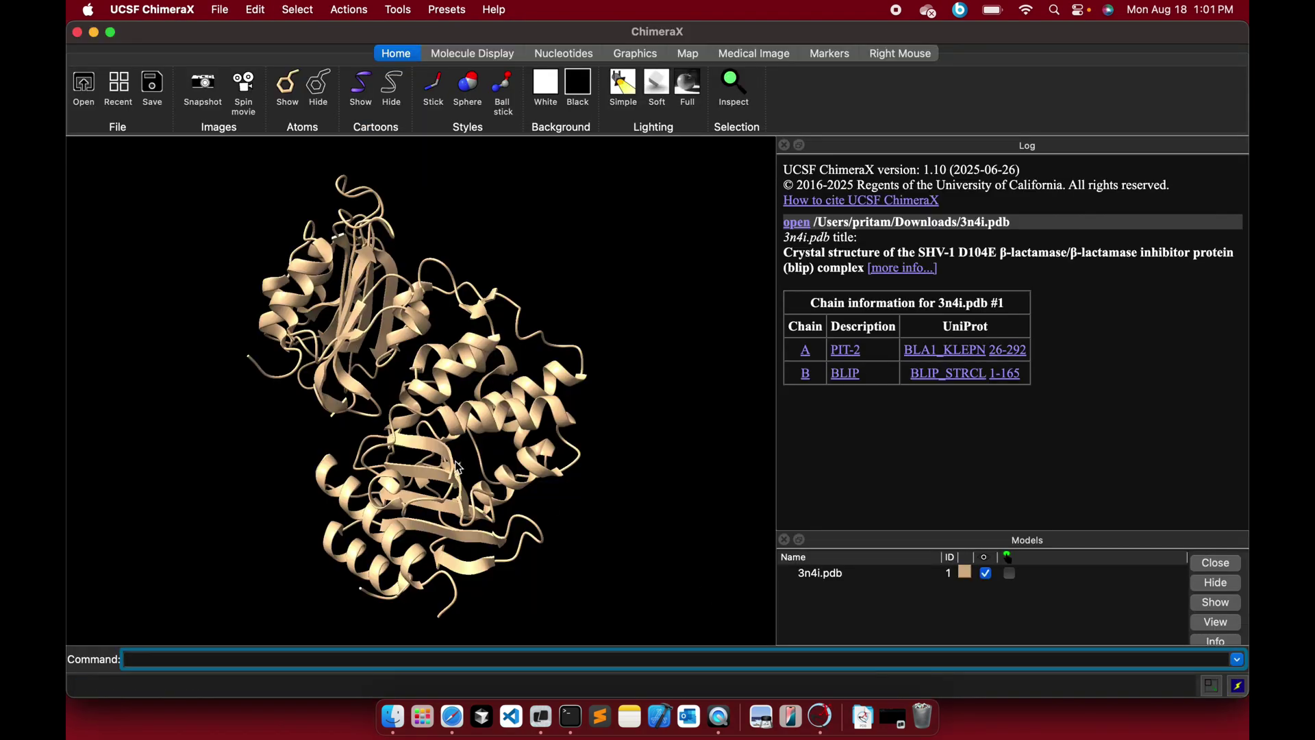
drag(455, 461, 466, 499)
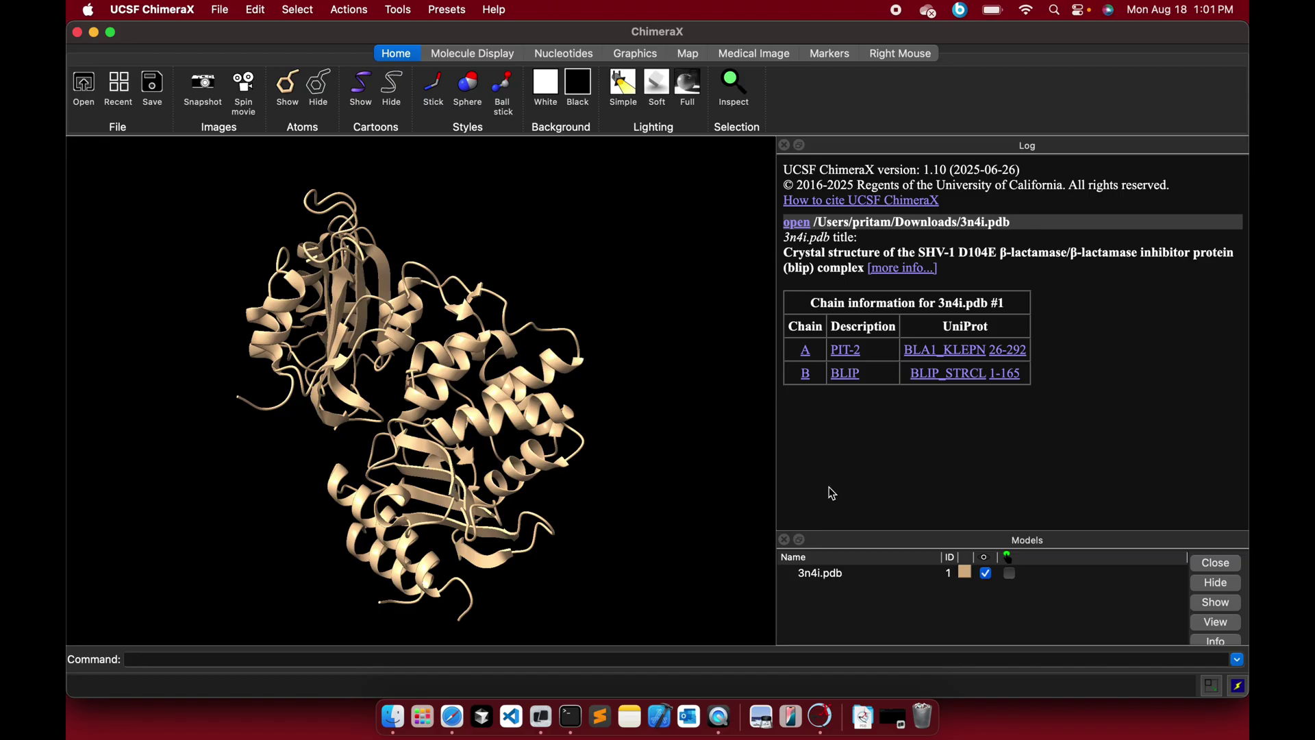
Select chain A and save only its selected atoms, without untransformed coordinates, to the Desktop as a PDB file named ChainA
click(806, 352)
click(220, 9)
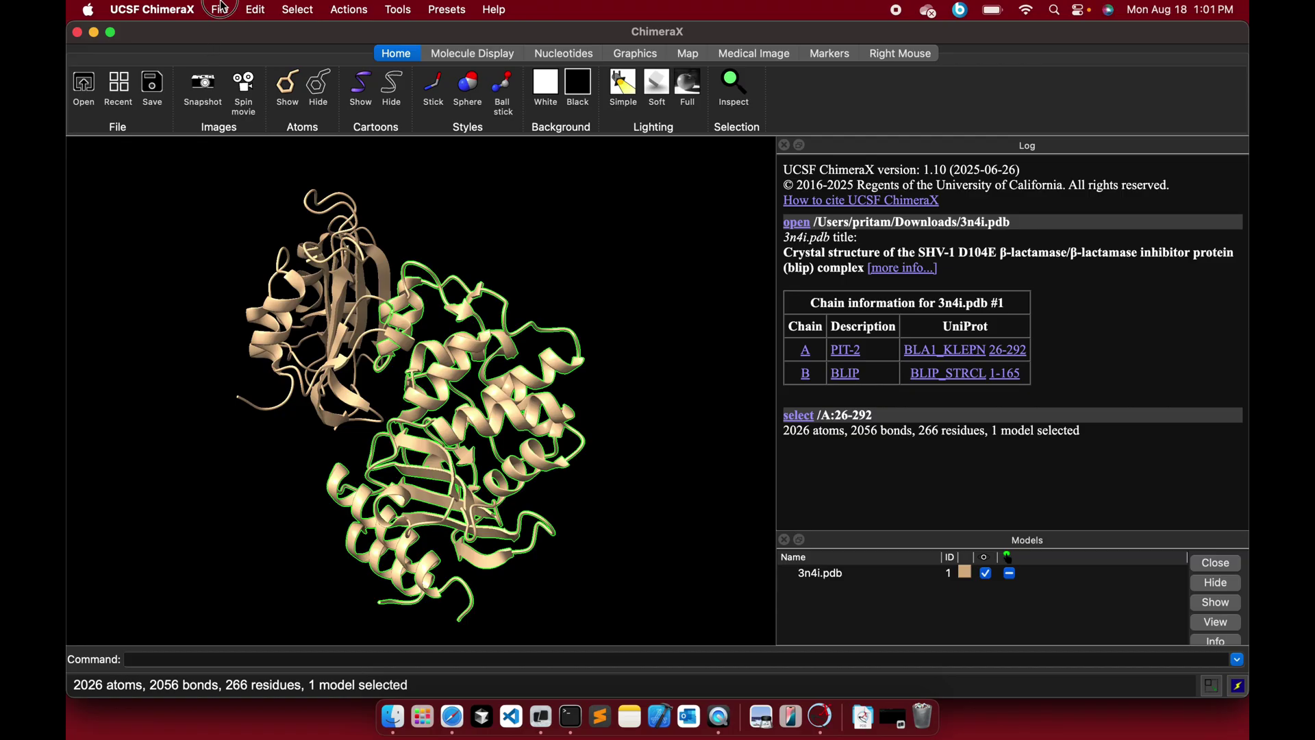
click(268, 89)
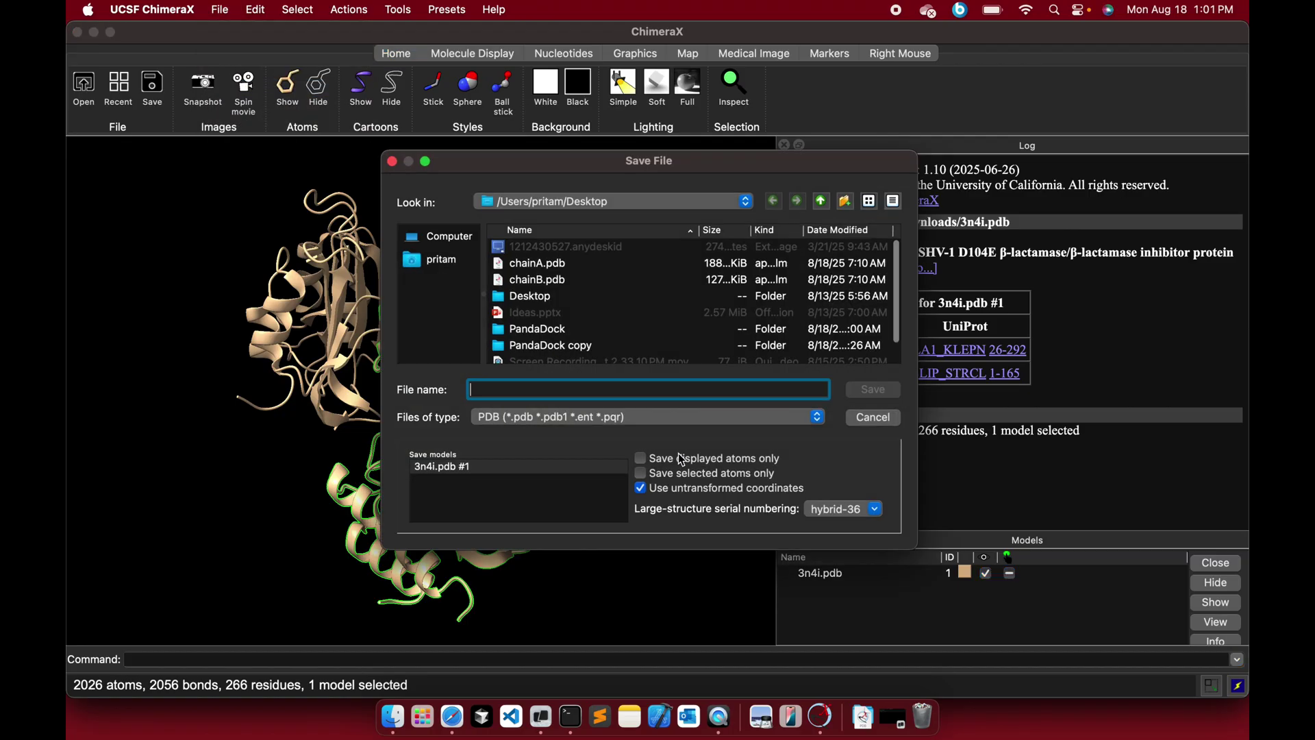
click(707, 418)
click(681, 417)
click(678, 476)
click(667, 489)
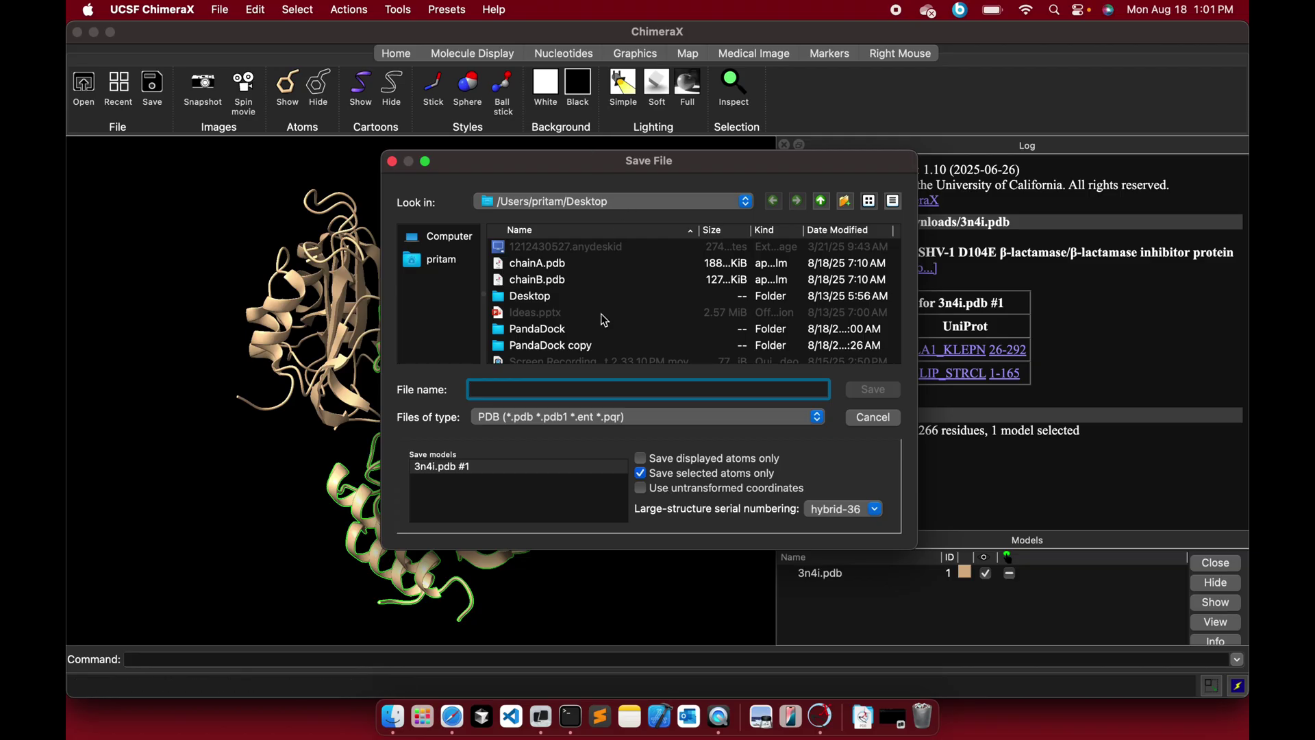
text(ChainA)
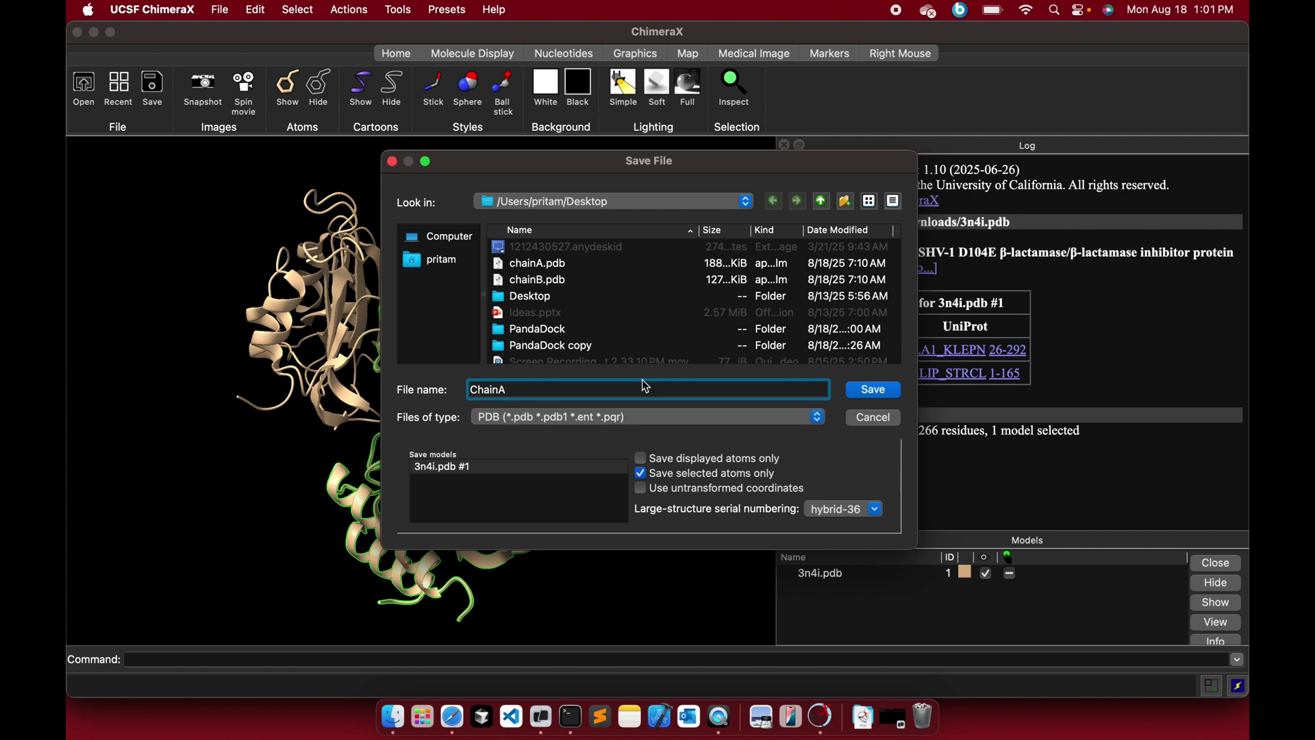
click(874, 391)
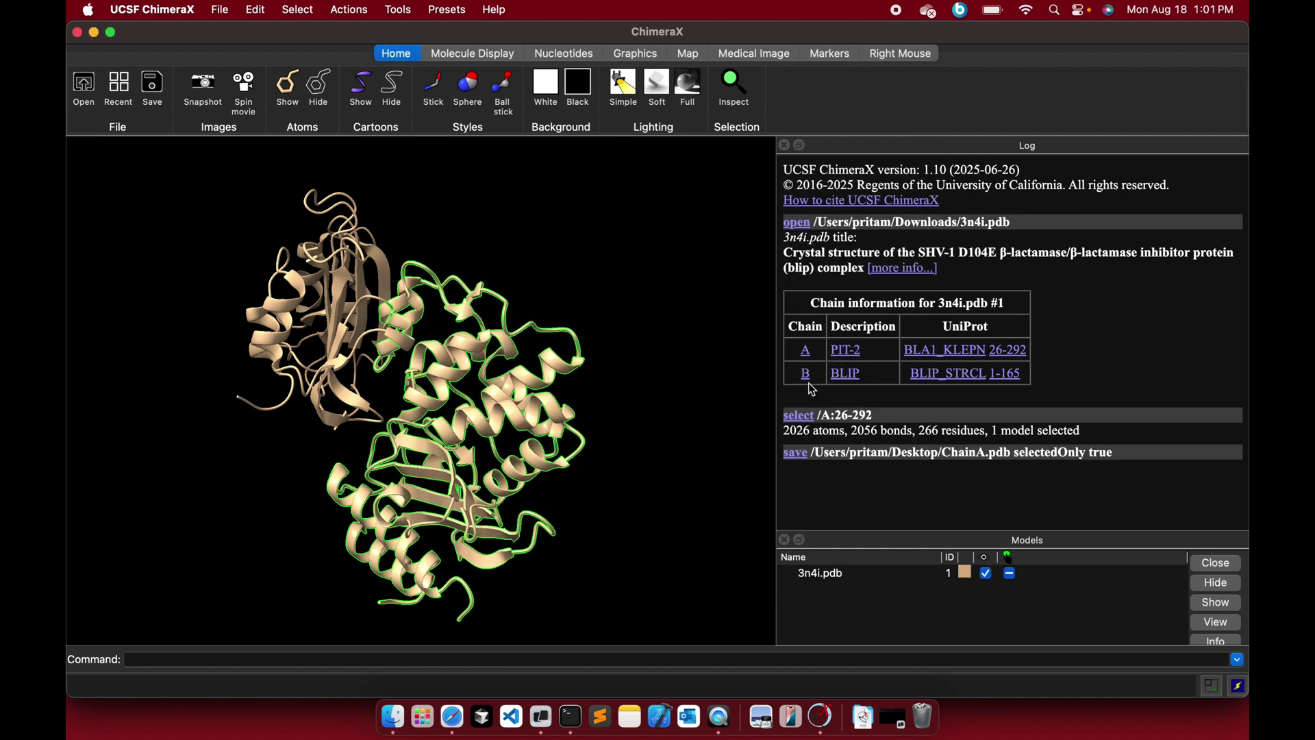
Select chain B and save only its selected atoms, without untransformed coordinates, to the Desktop as chainB.pdb, replacing the existing file
click(807, 376)
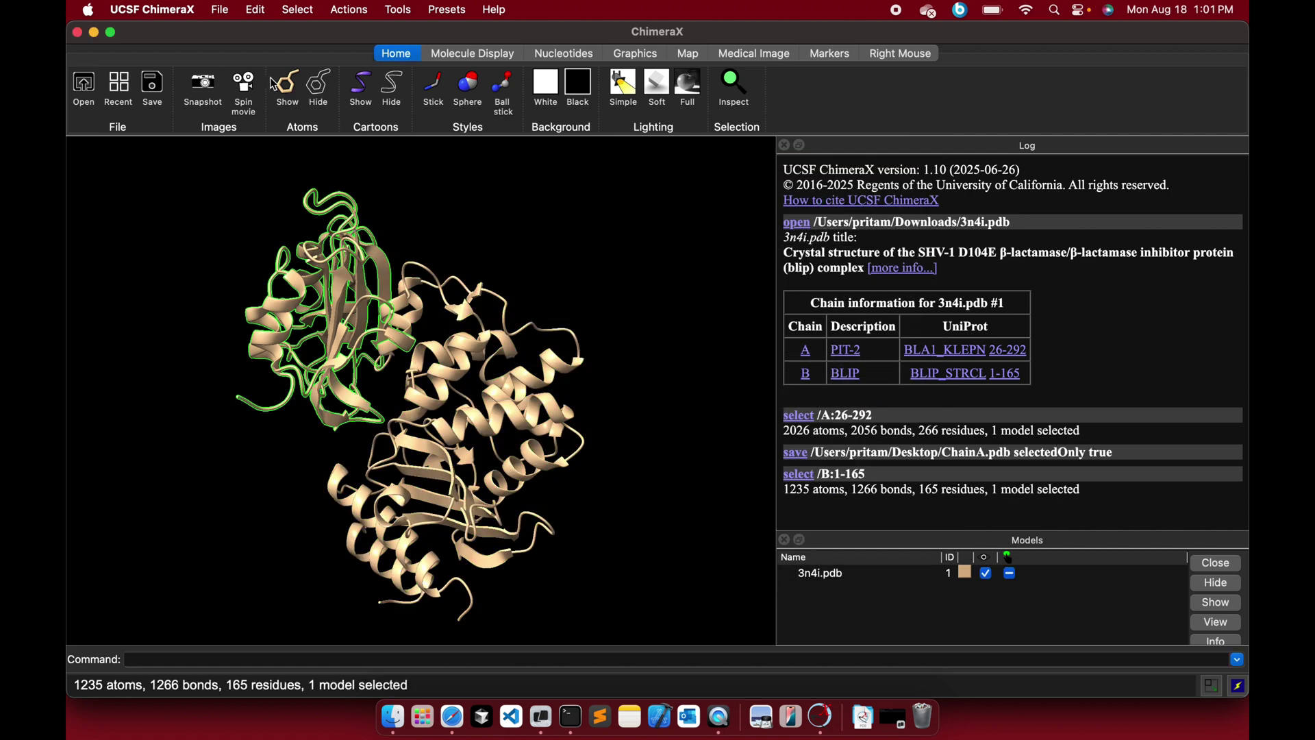
click(221, 10)
click(230, 93)
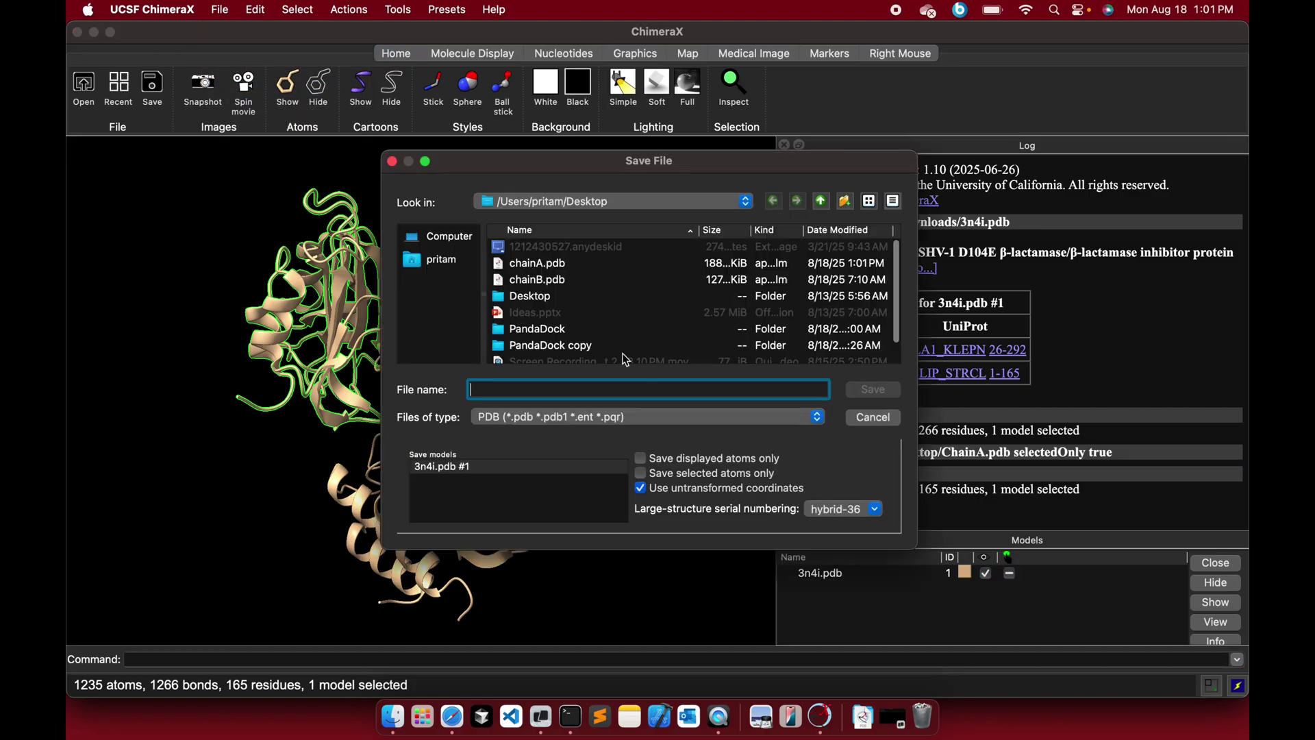
text(chainB)
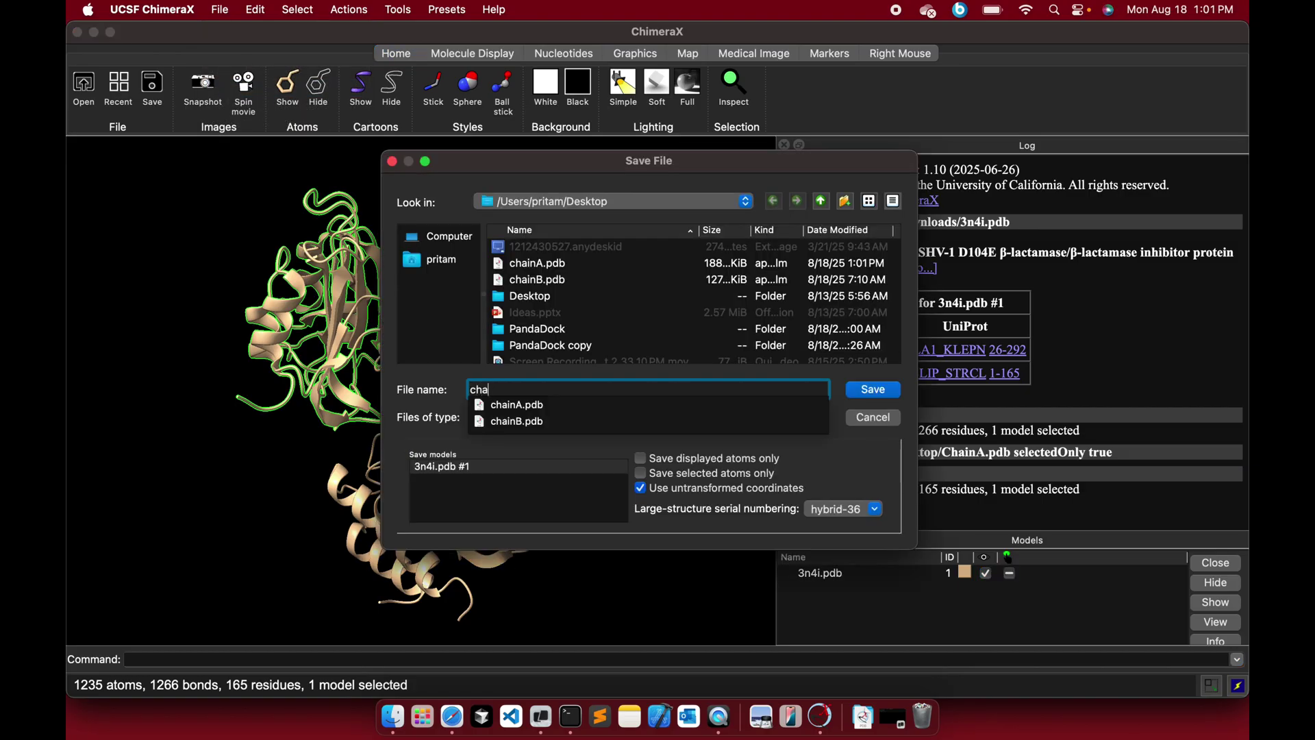
click(685, 404)
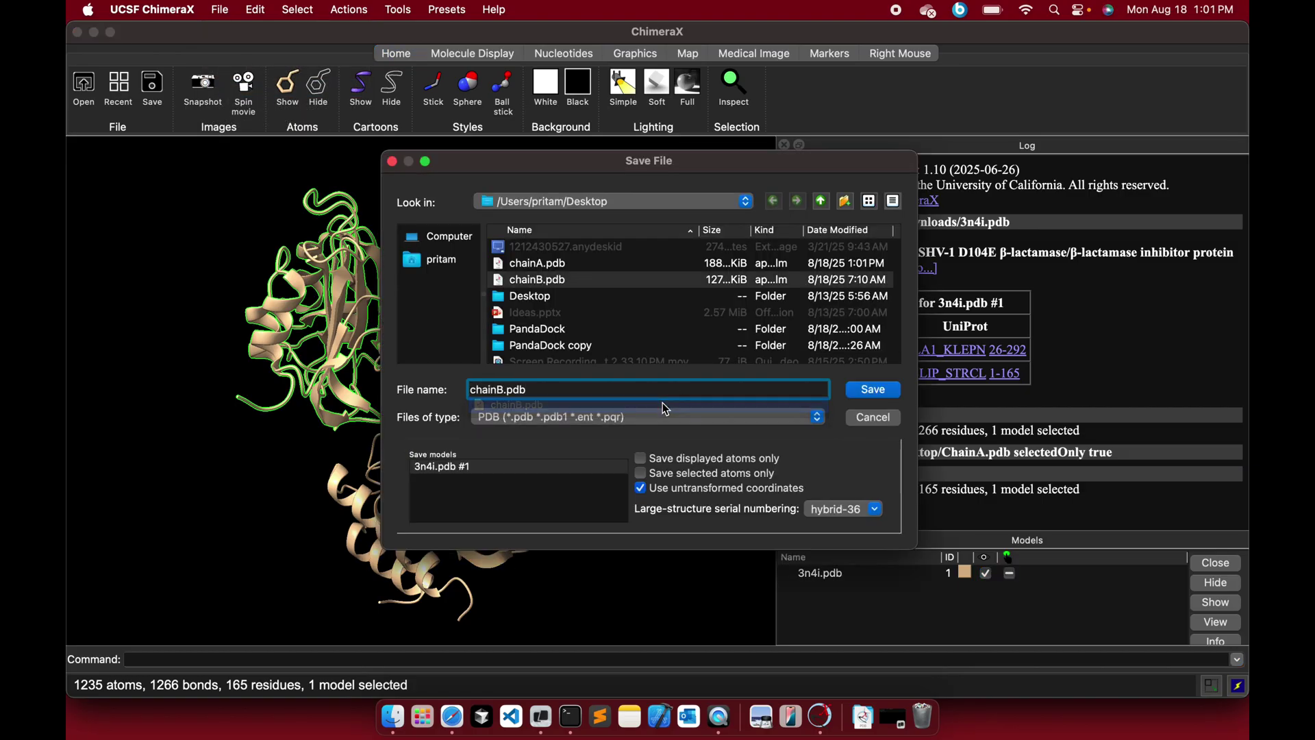
click(687, 475)
click(664, 491)
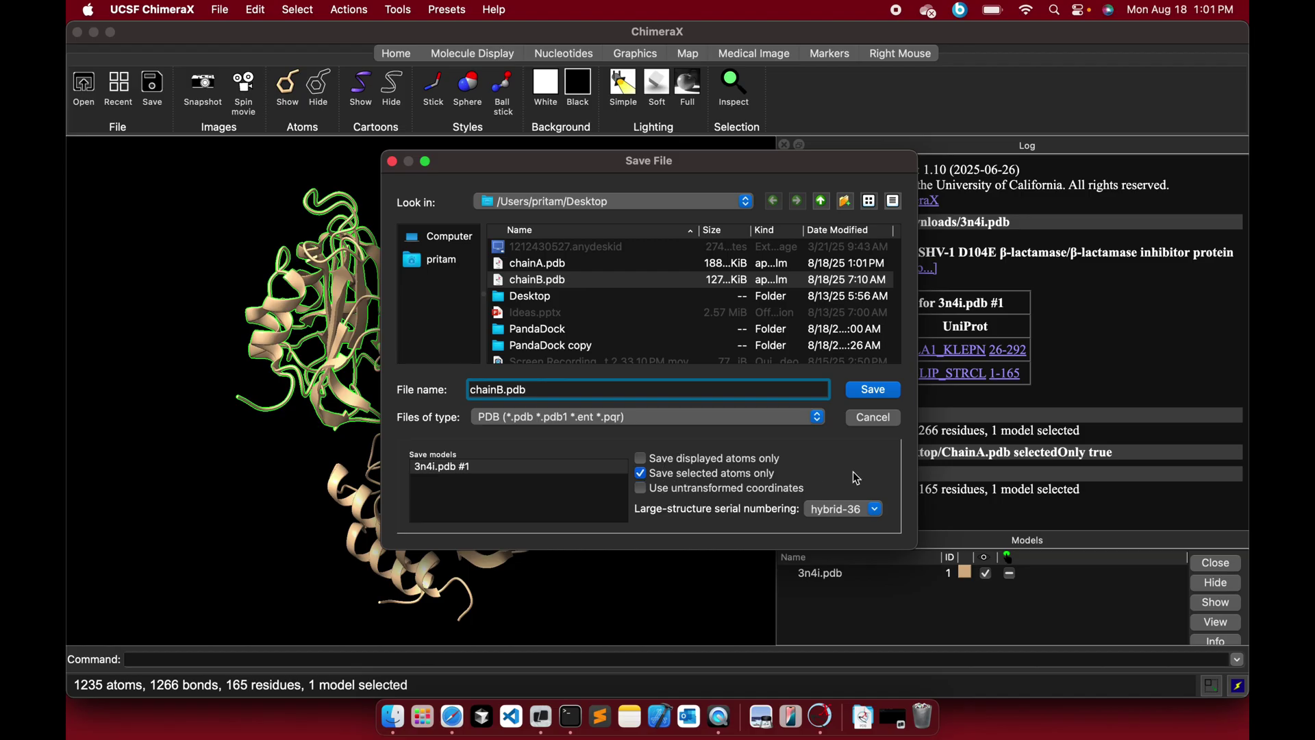
click(873, 390)
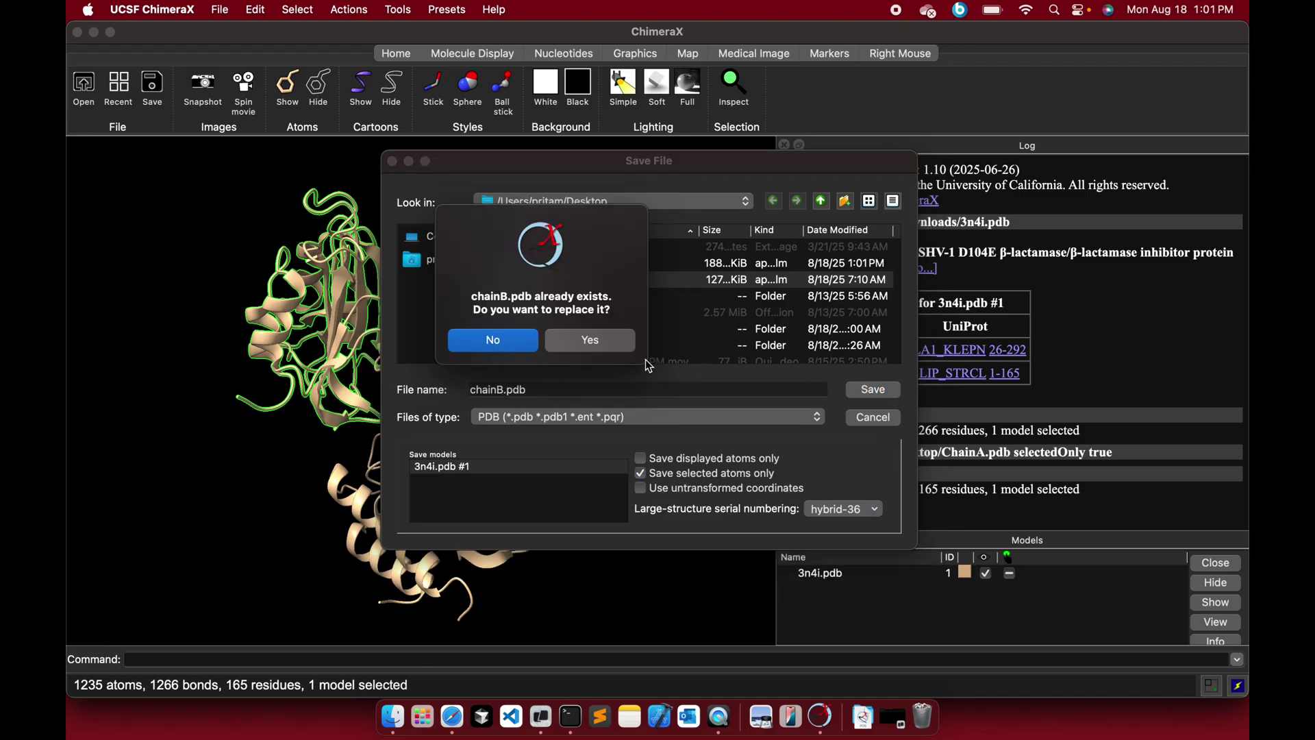
click(591, 342)
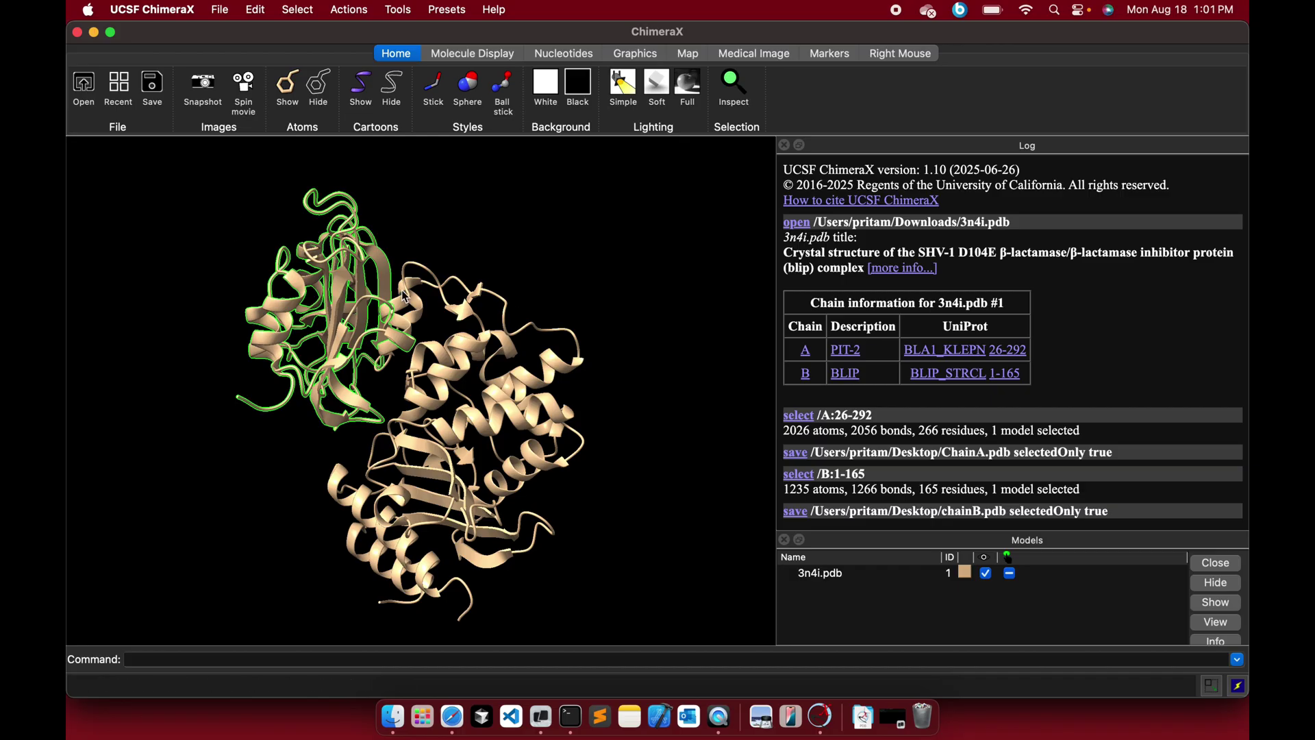
Take a last look at the 3n4i complex and close ChimeraX
mouse_move(472, 339)
mouse_down()
mouse_move(421, 335)
mouse_move(458, 328)
mouse_up()
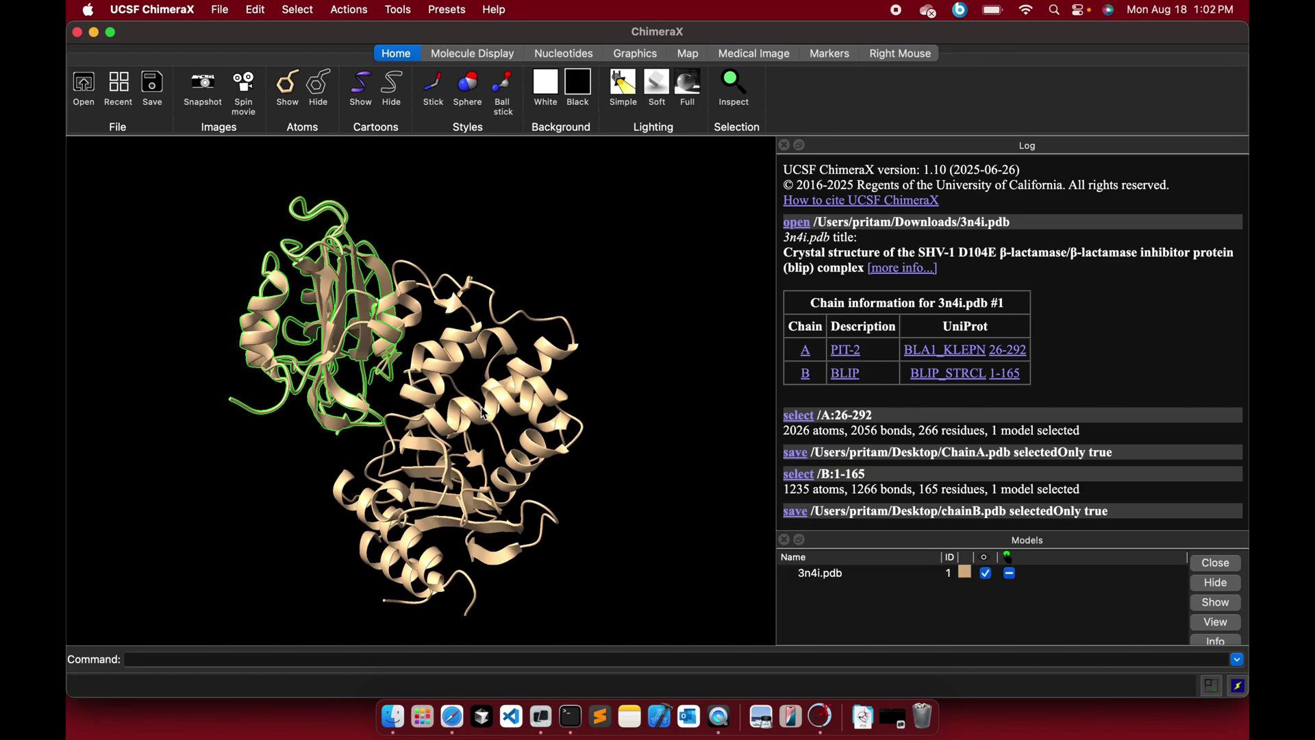
mouse_move(485, 413)
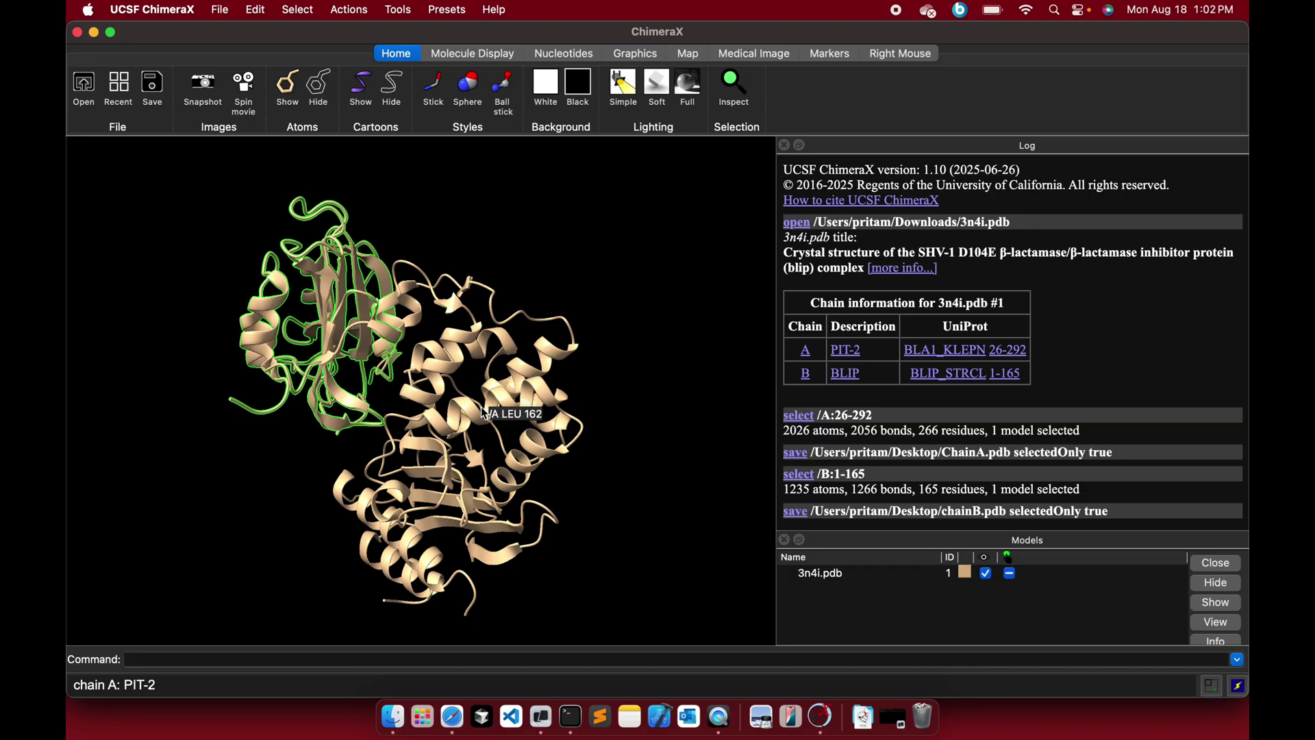
click(77, 32)
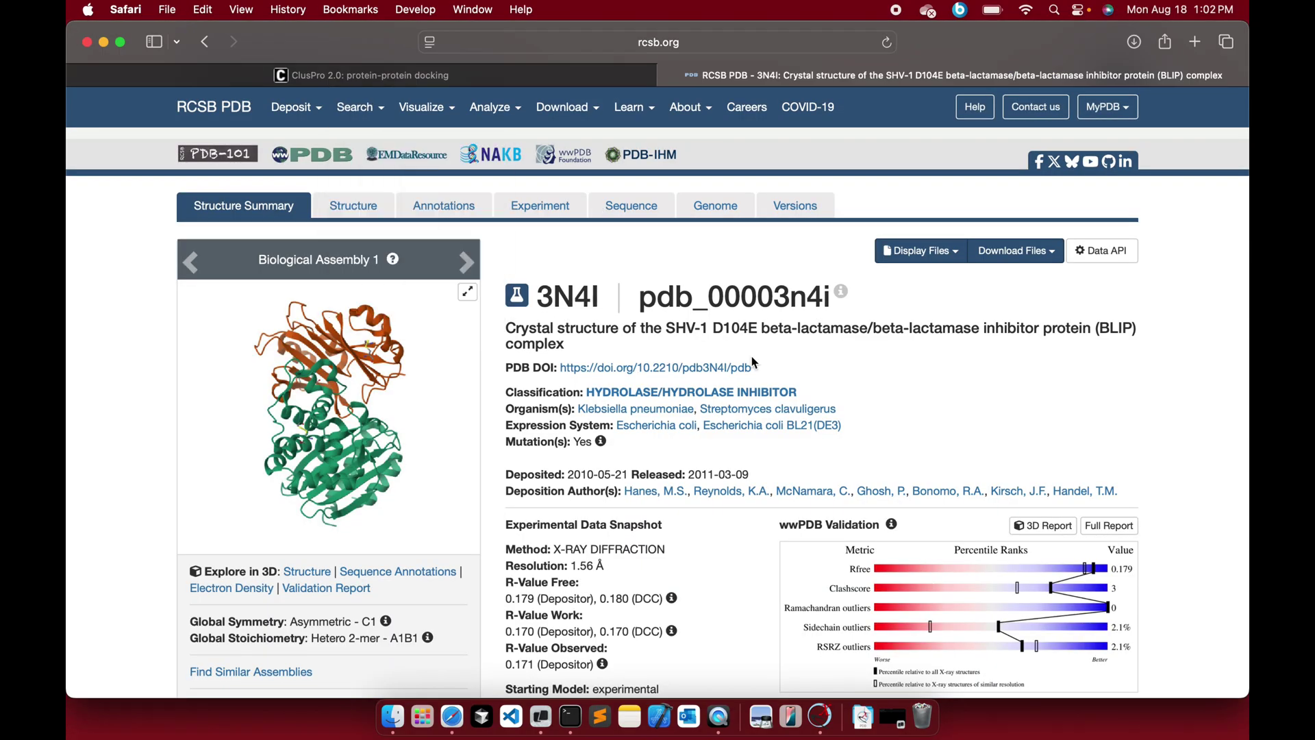
Switch to the ClusPro page in Safari and log in with the saved username and password
click(400, 76)
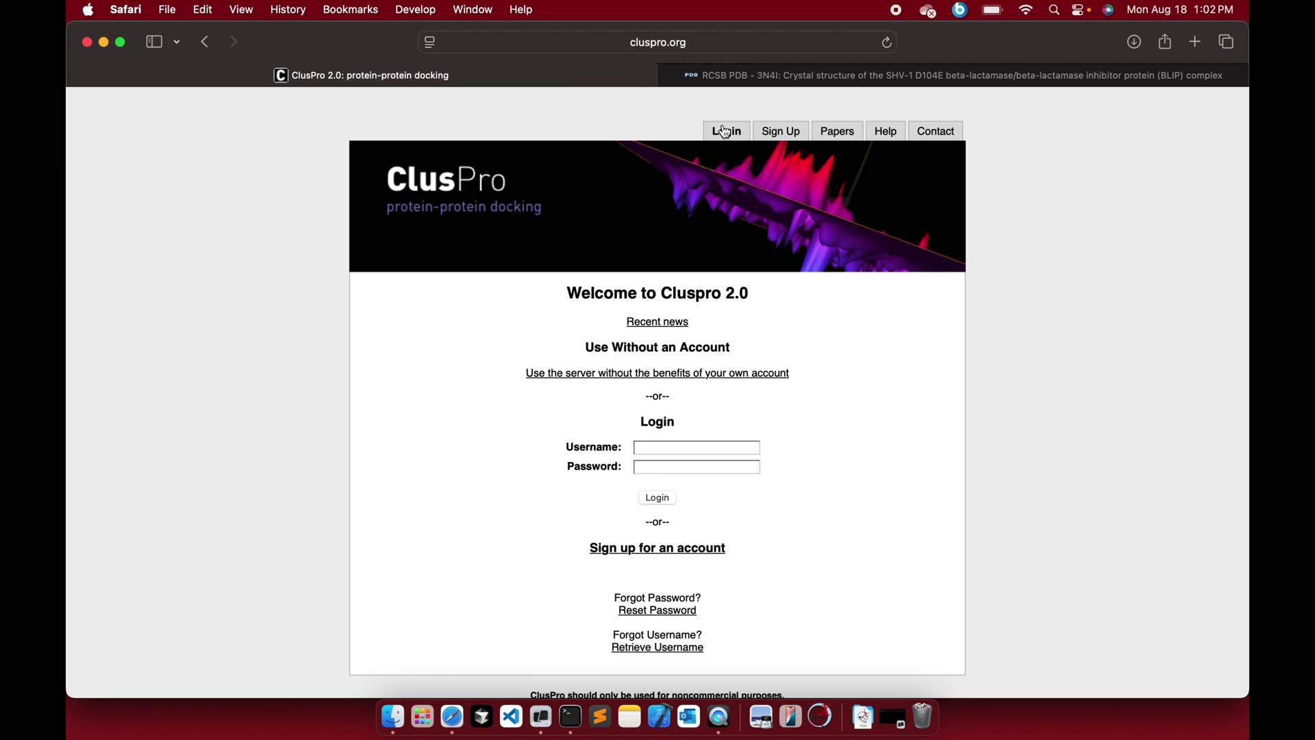
click(715, 50)
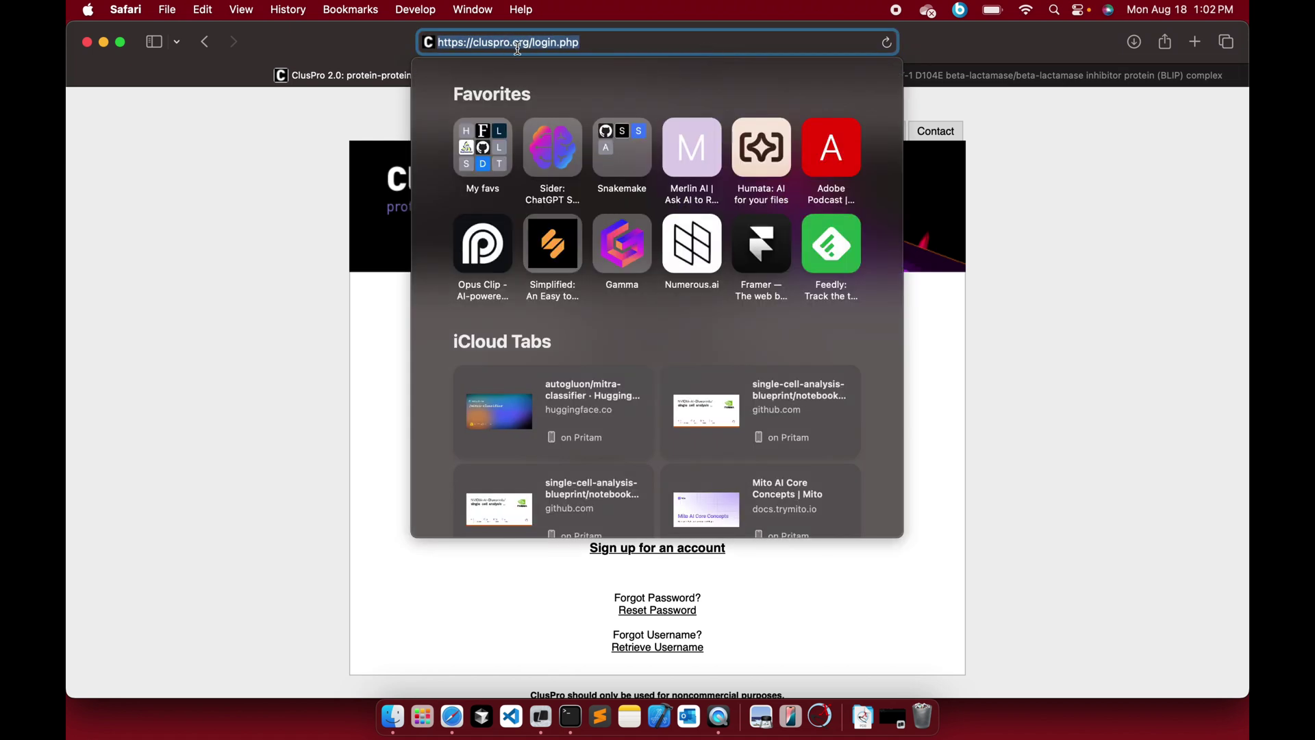
click(261, 243)
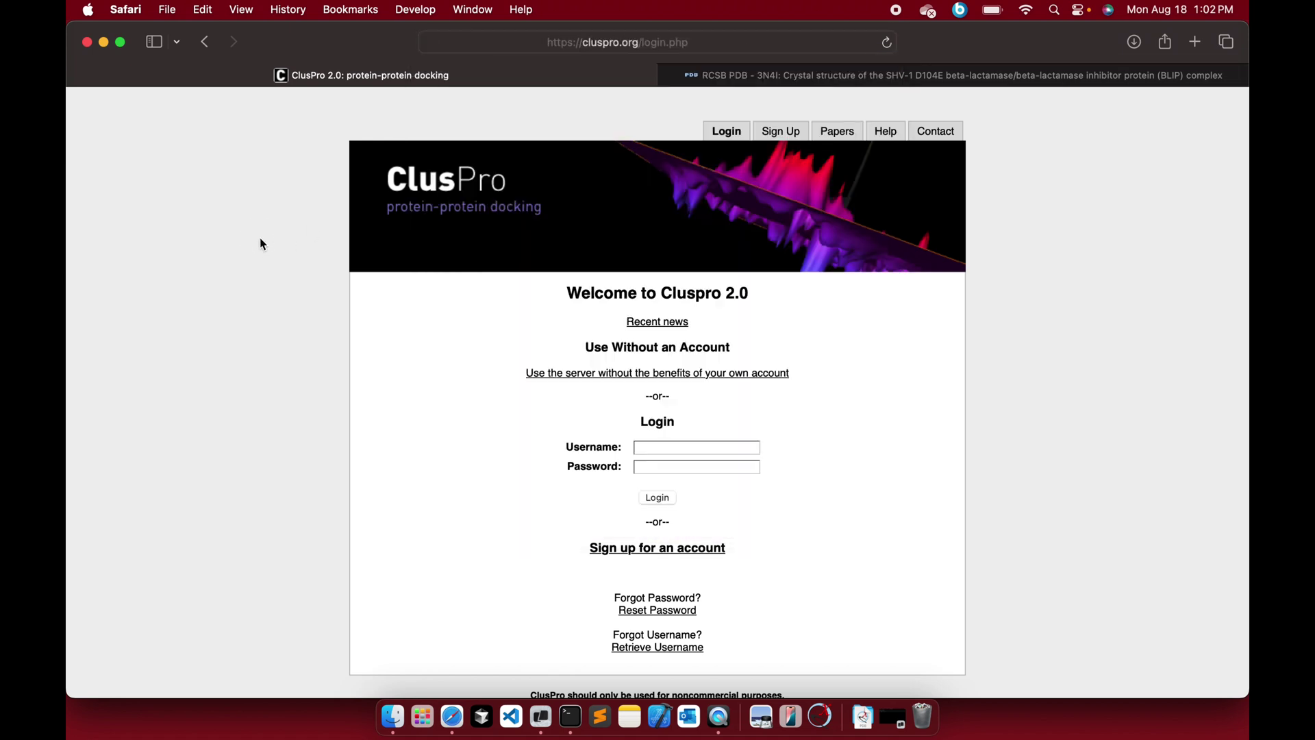
click(688, 449)
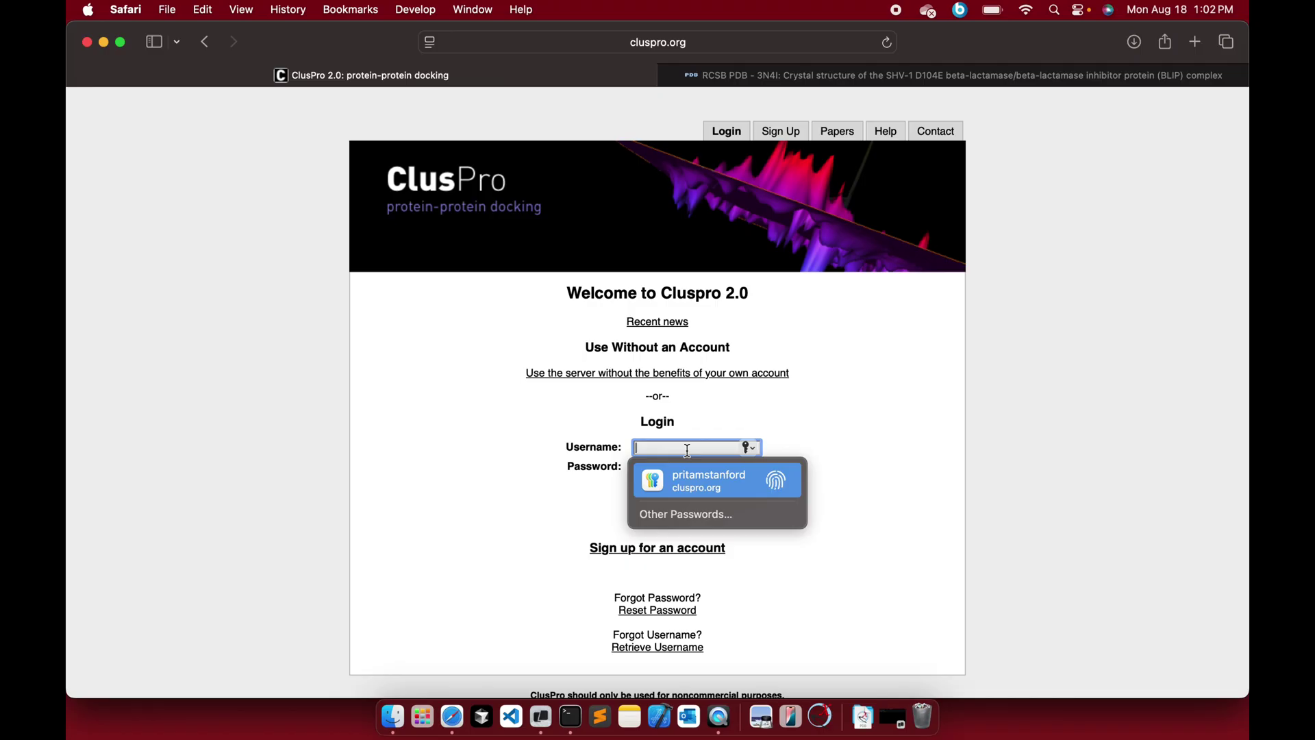
click(708, 477)
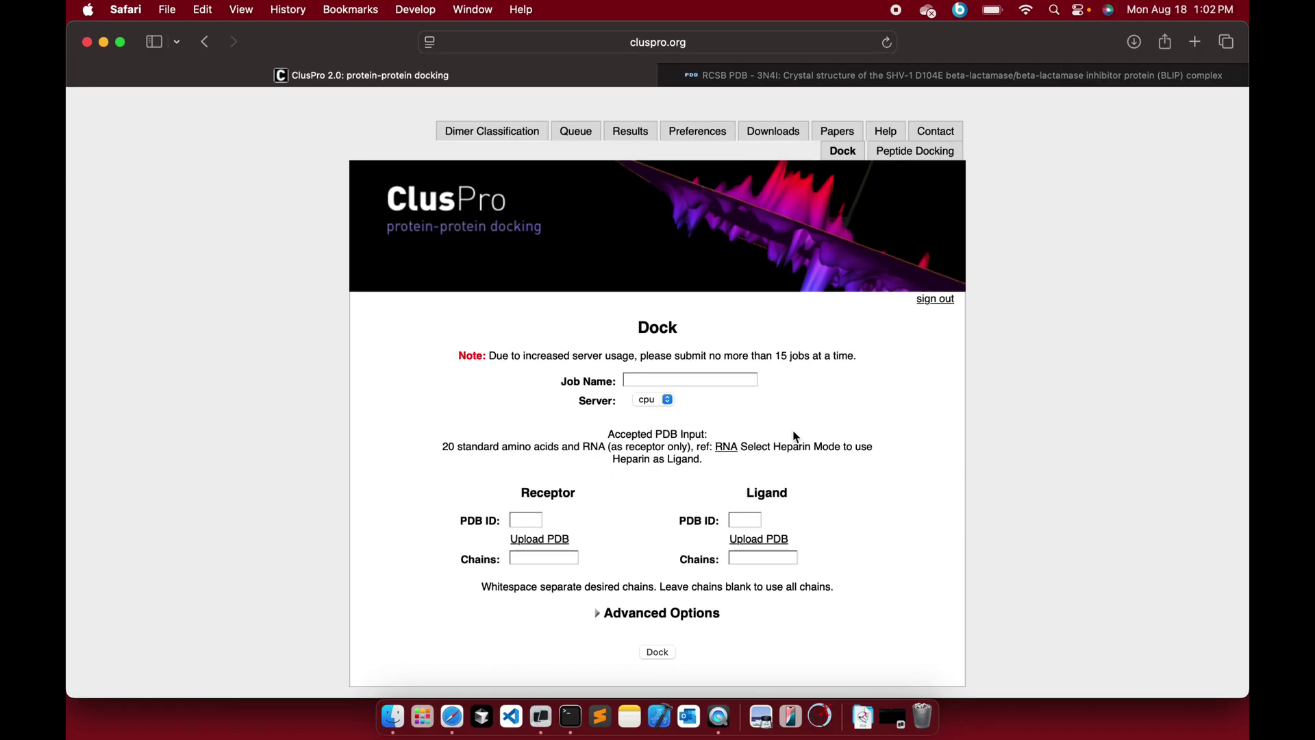
On the Dock form, name the job "protein-protein-docking 3N4I" and set the server to gpu
scroll(819, 445, down, 5)
scroll(815, 445, up, 5)
click(851, 157)
click(647, 379)
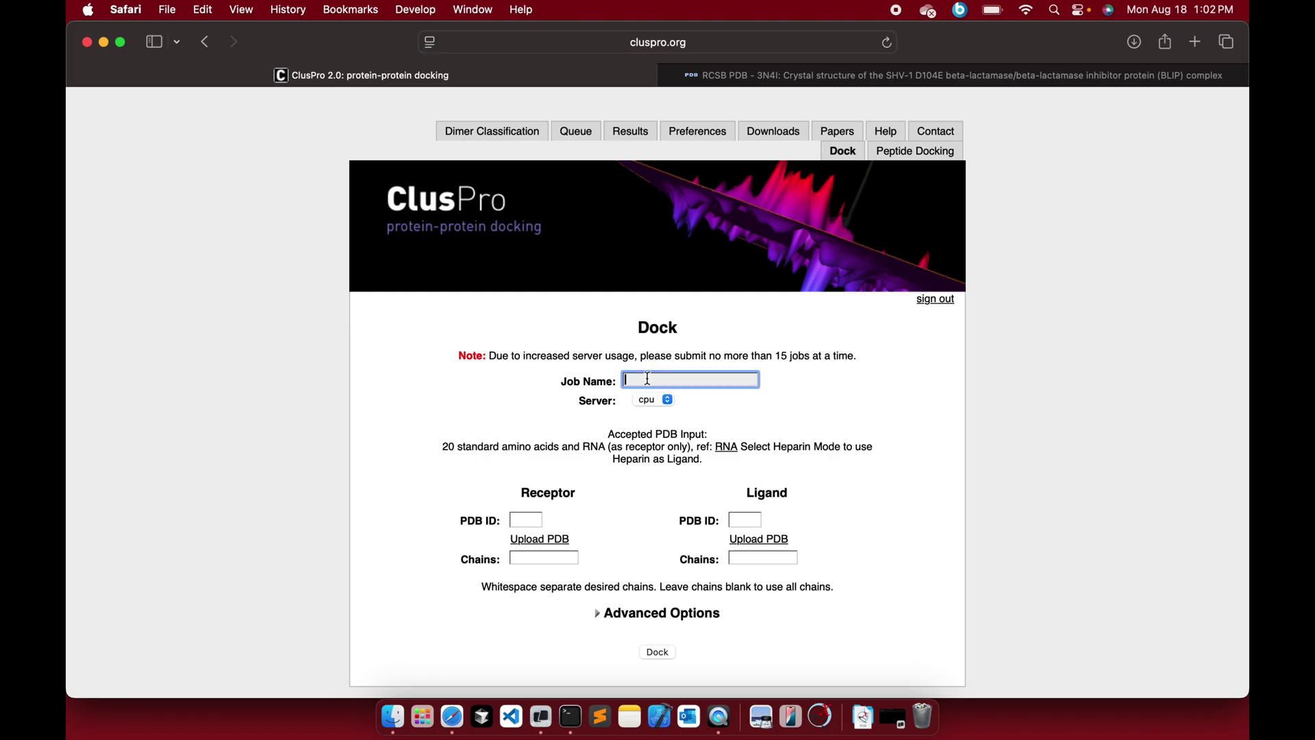
text(protein-protein-docking)
text(3N4I)
click(670, 403)
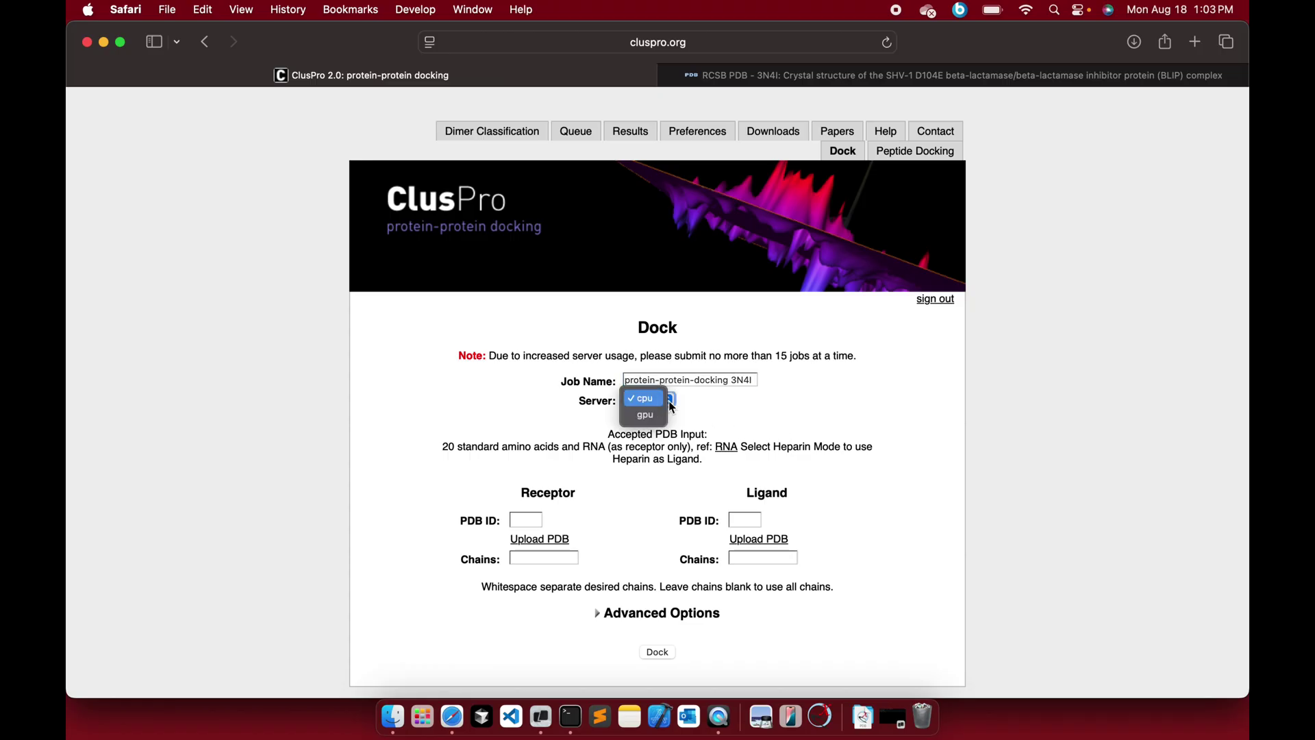
click(643, 416)
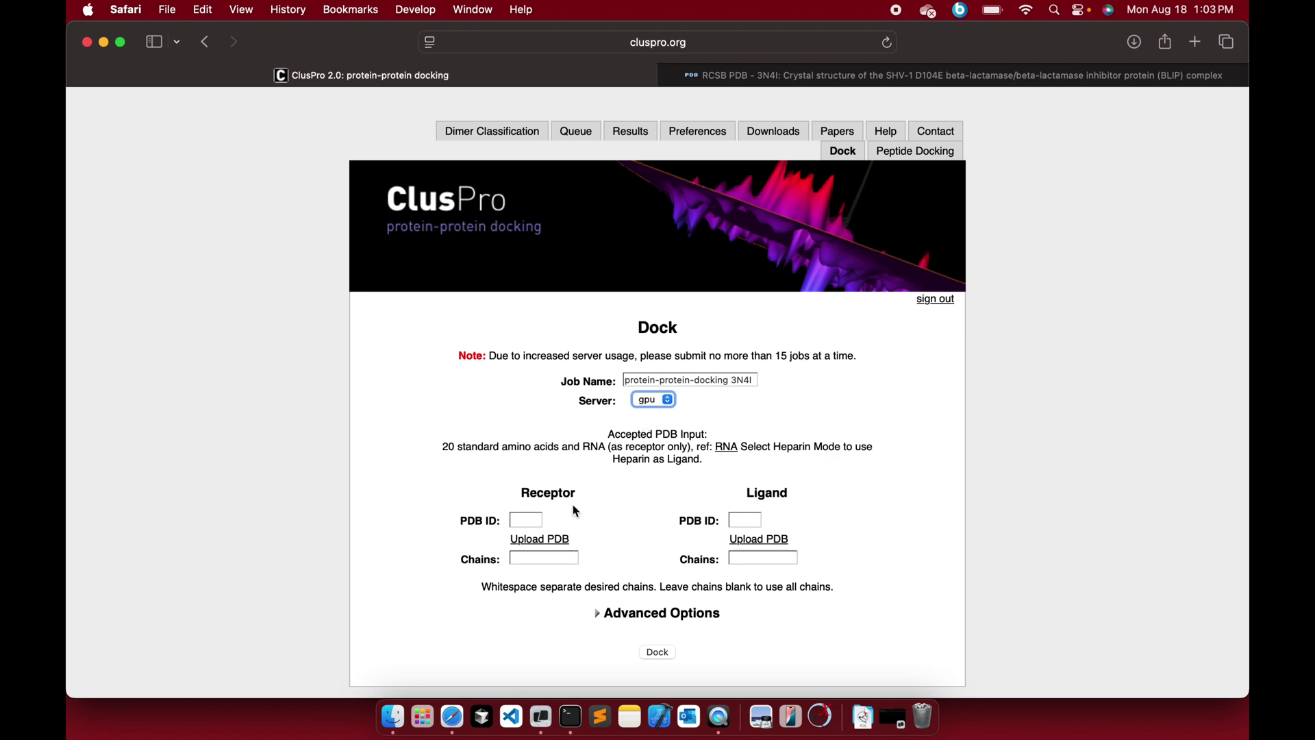
Upload chainA.pdb from the Desktop as the receptor structure
click(526, 543)
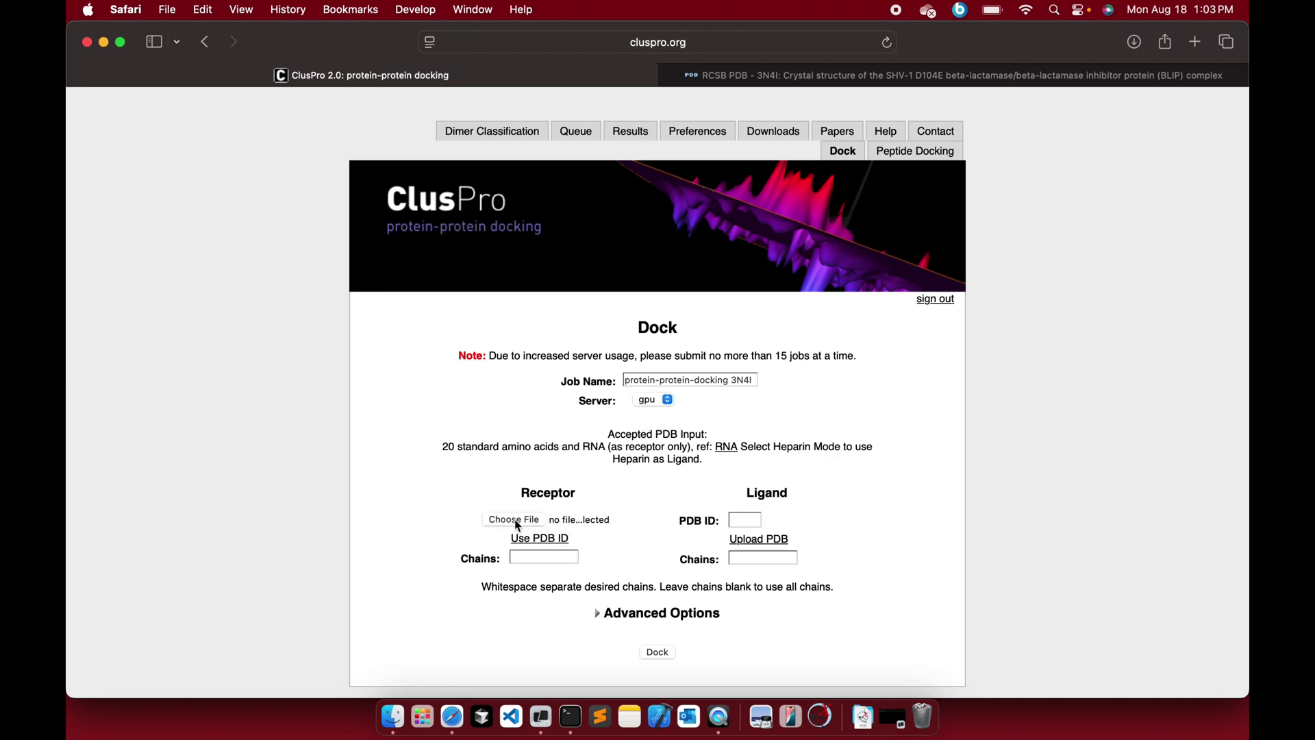
click(515, 520)
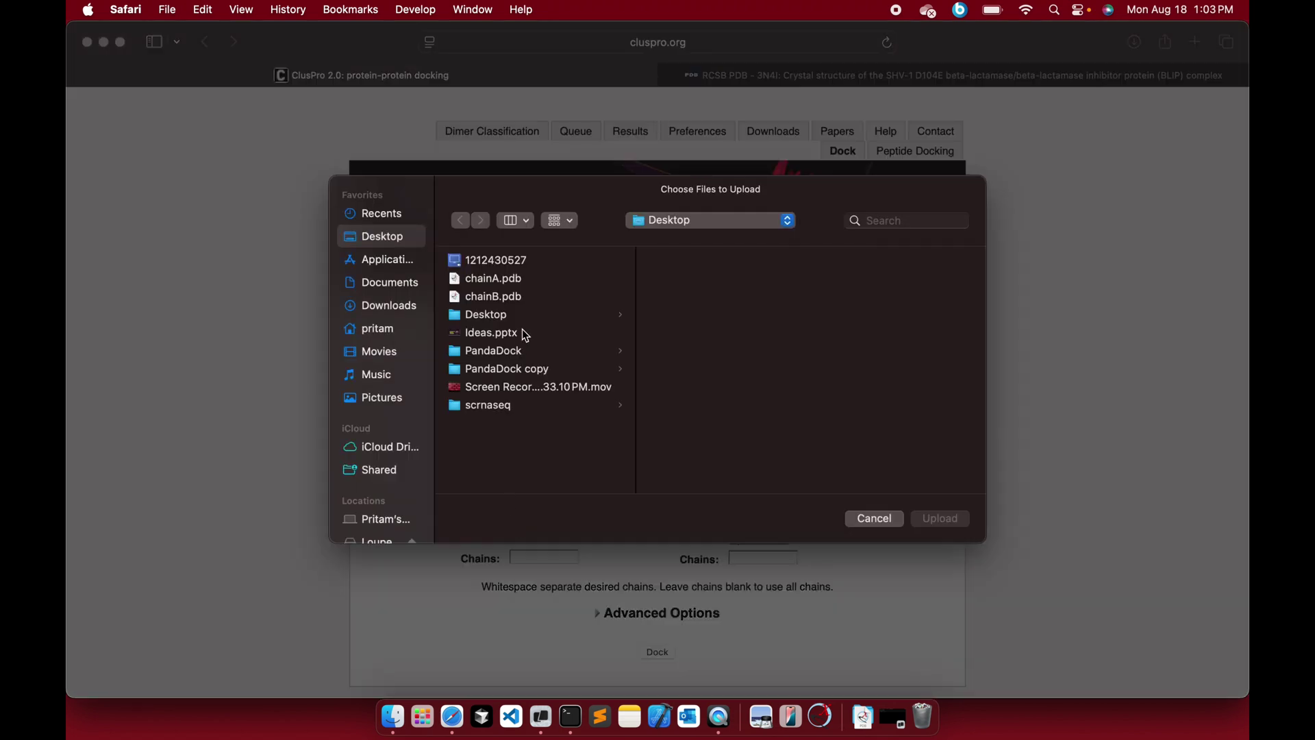
double_click(500, 278)
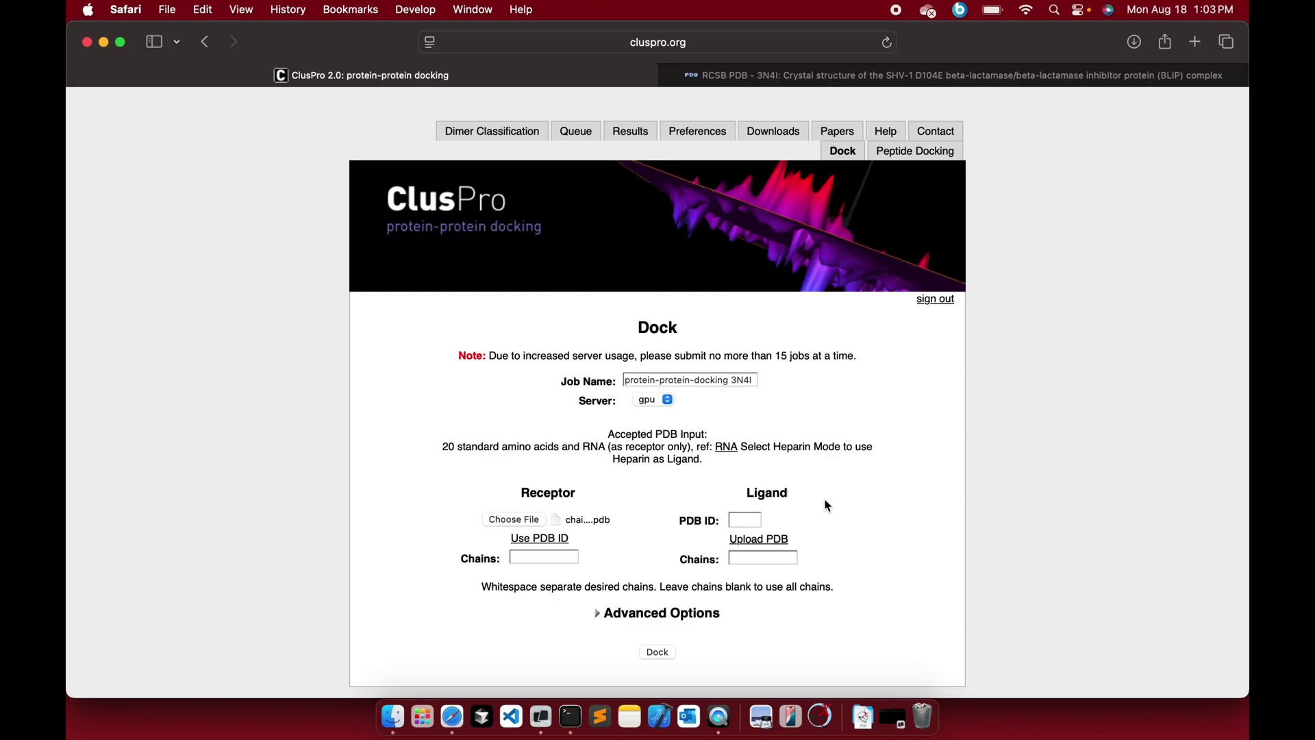
Upload chainB.pdb from the Desktop as the ligand structure
click(772, 540)
click(743, 525)
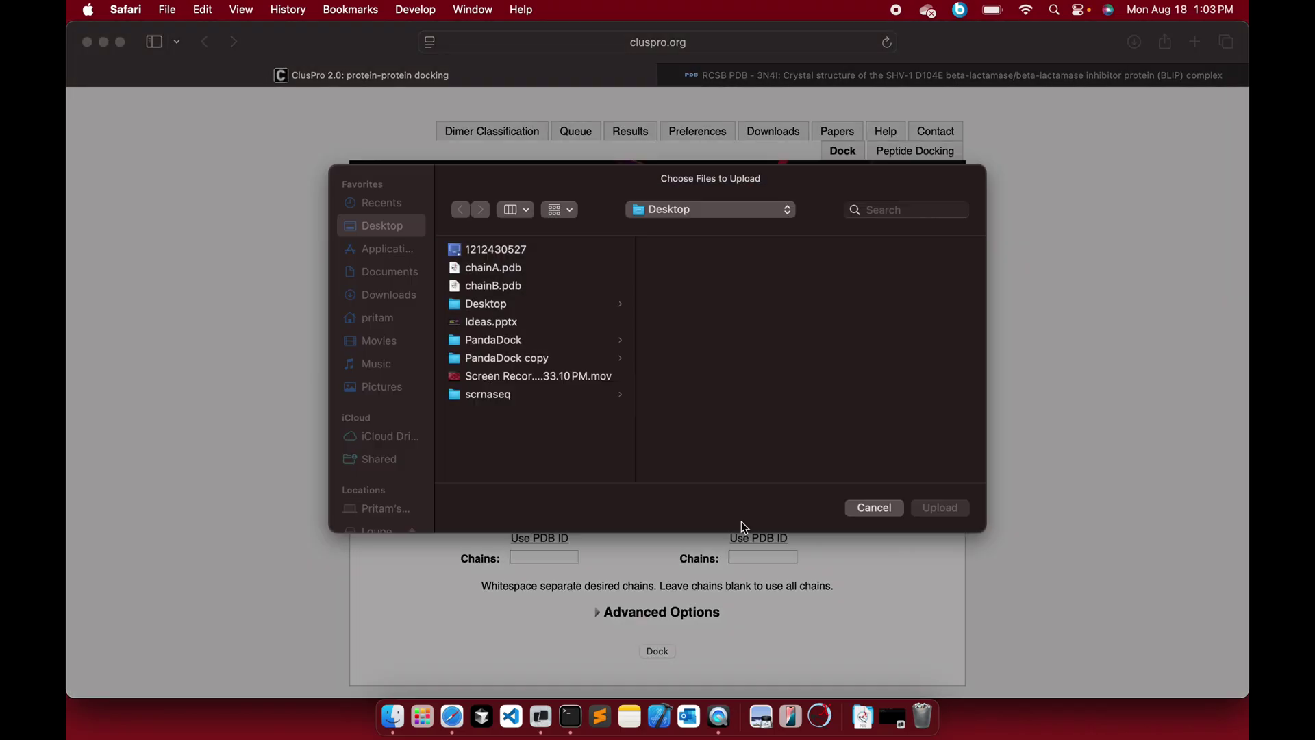
click(485, 299)
double_click(485, 300)
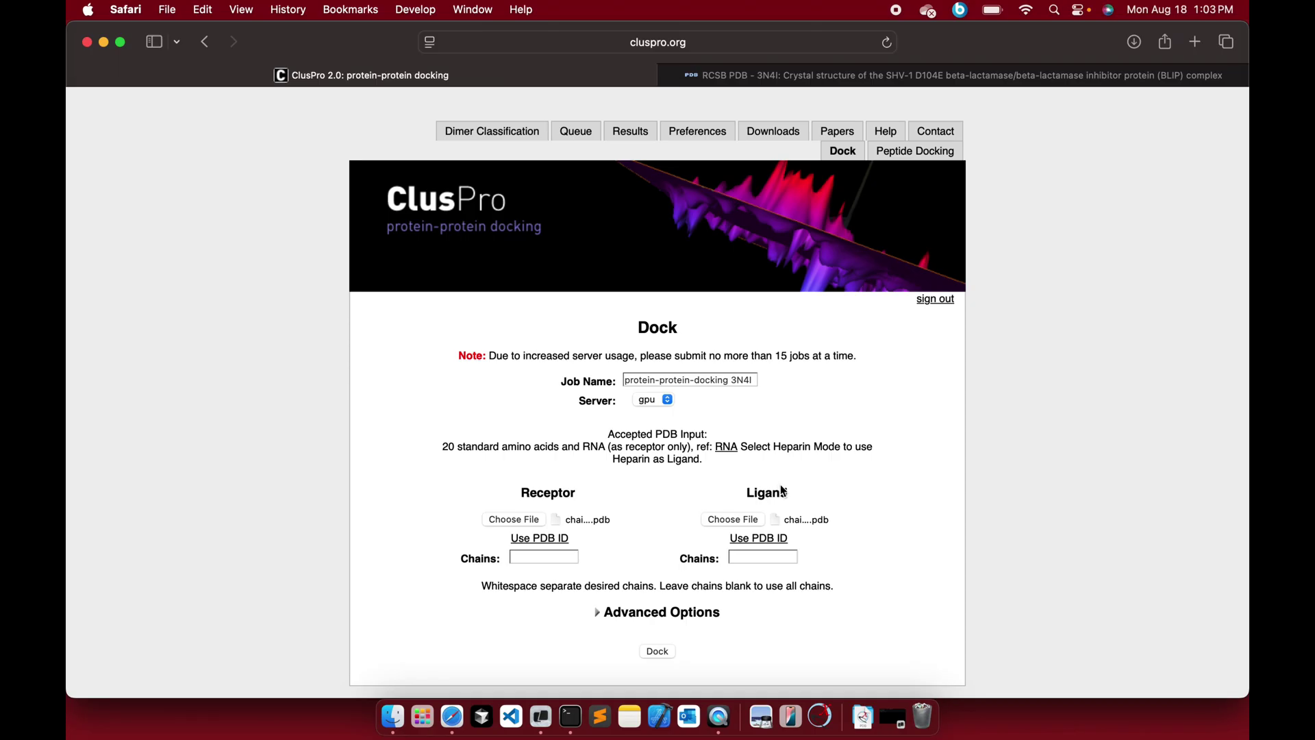
Expand the advanced docking options and review the Structure Modification and Attraction and Repulsion settings
click(598, 615)
scroll(600, 619, down, 5)
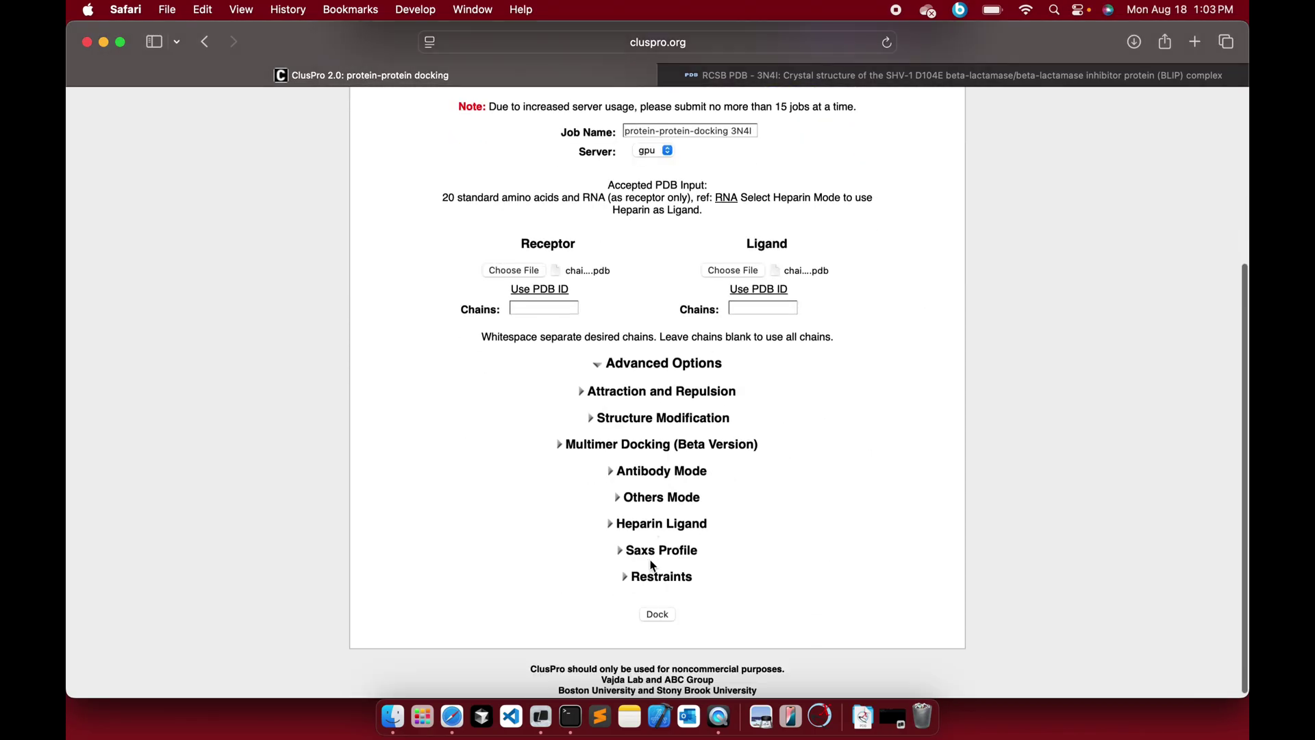
click(591, 419)
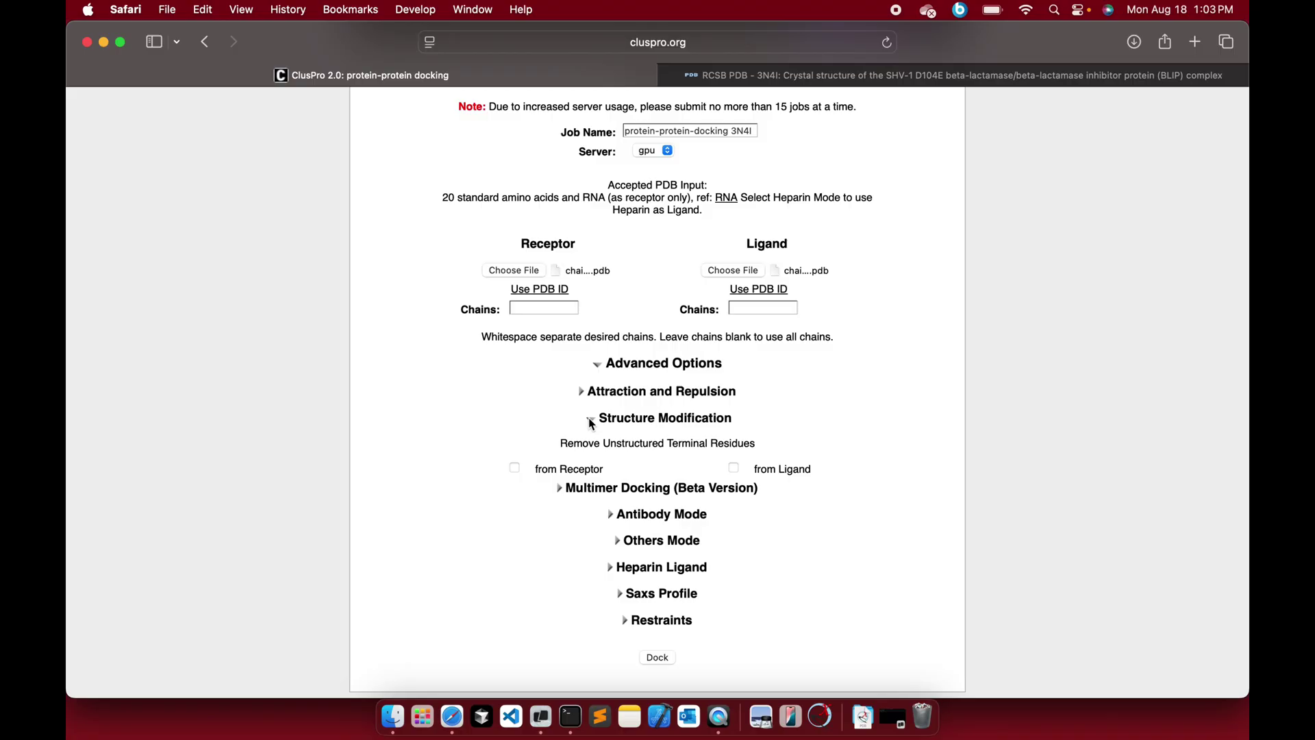
click(581, 392)
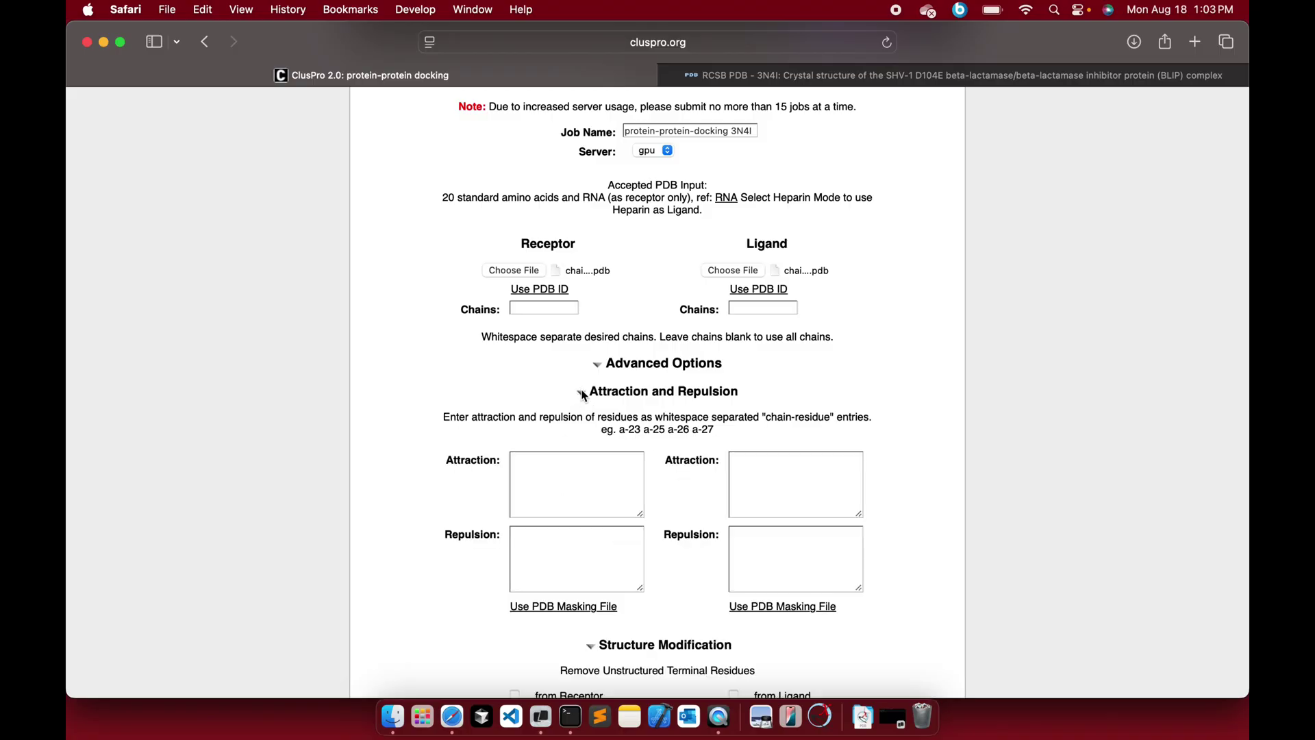
click(597, 364)
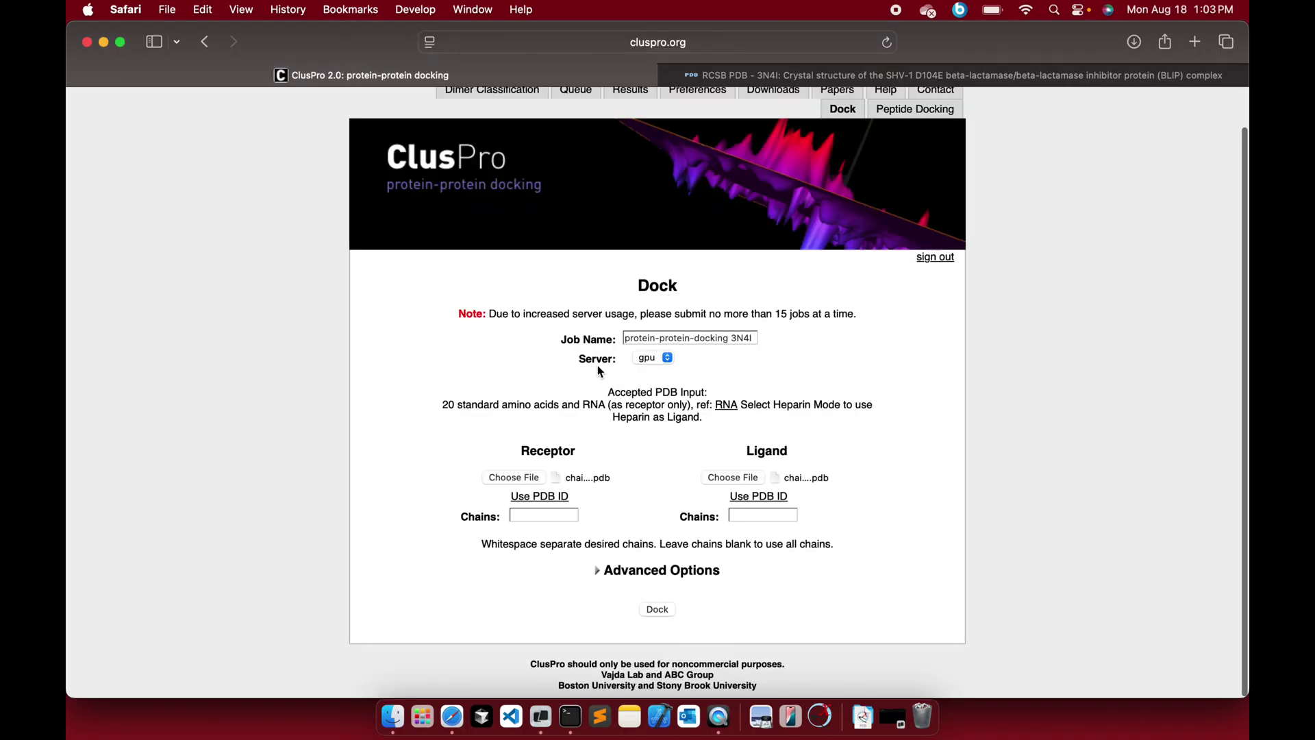
click(598, 573)
scroll(688, 519, down, 5)
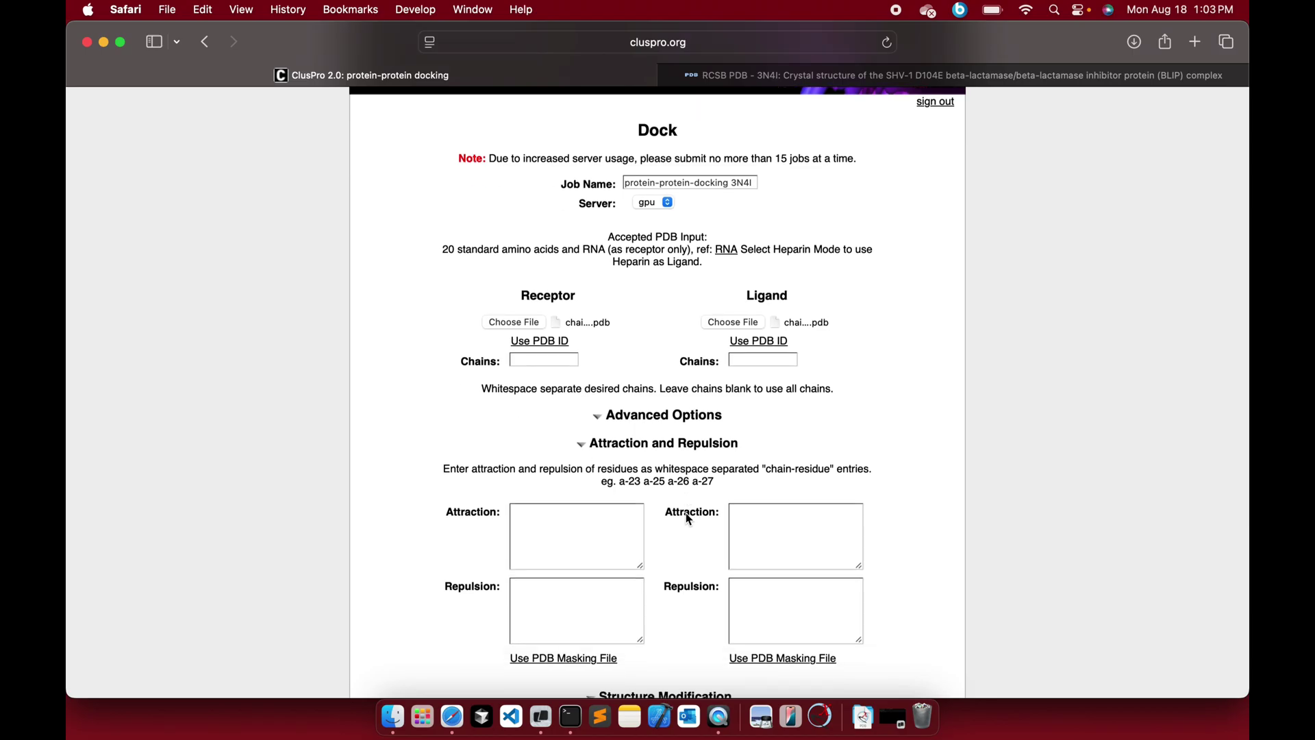
scroll(685, 512, down, 10)
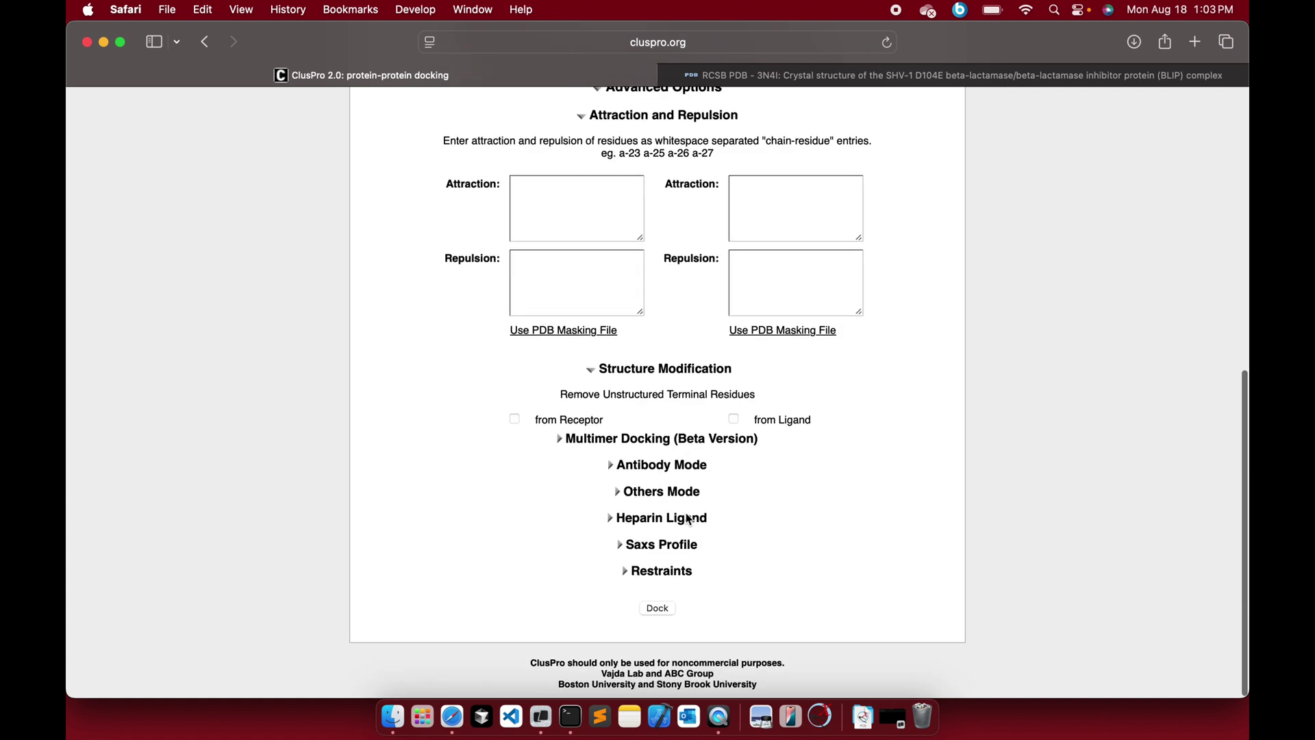
Expand the Antibody Mode and Others Mode sections and review their options
click(616, 467)
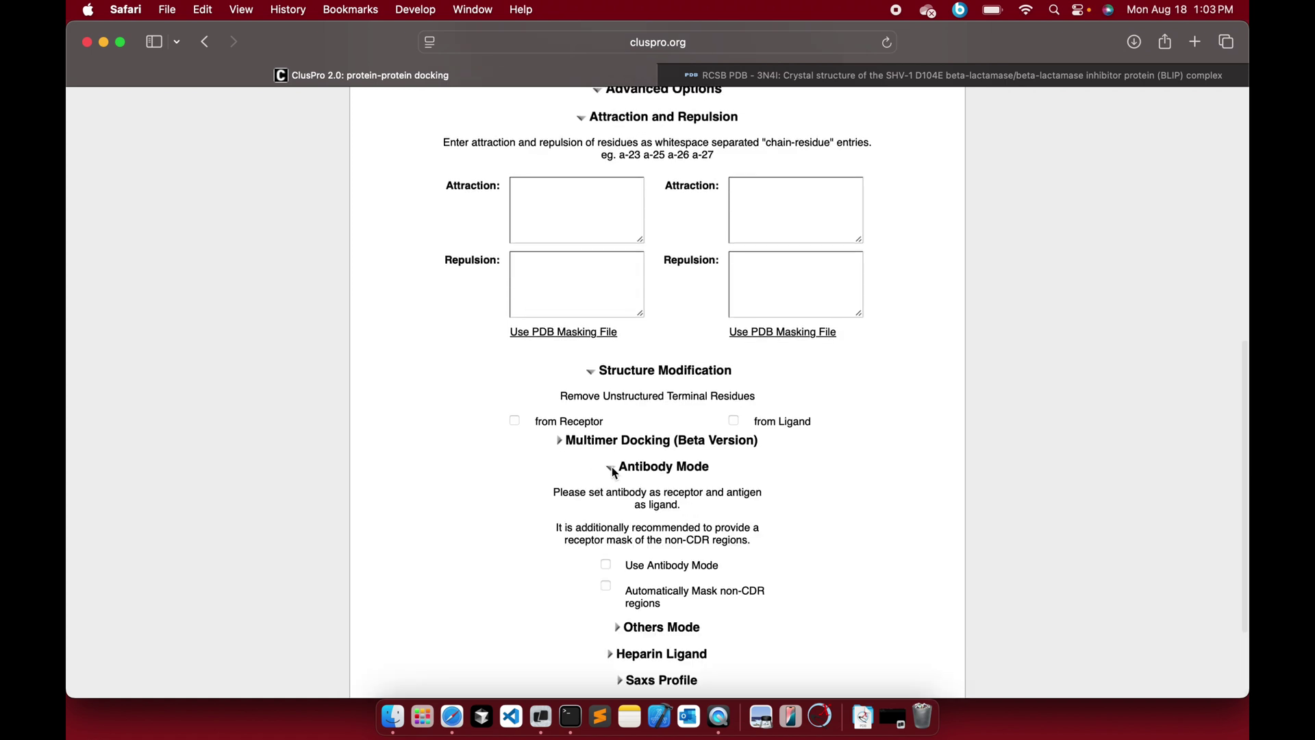
scroll(815, 494, down, 4)
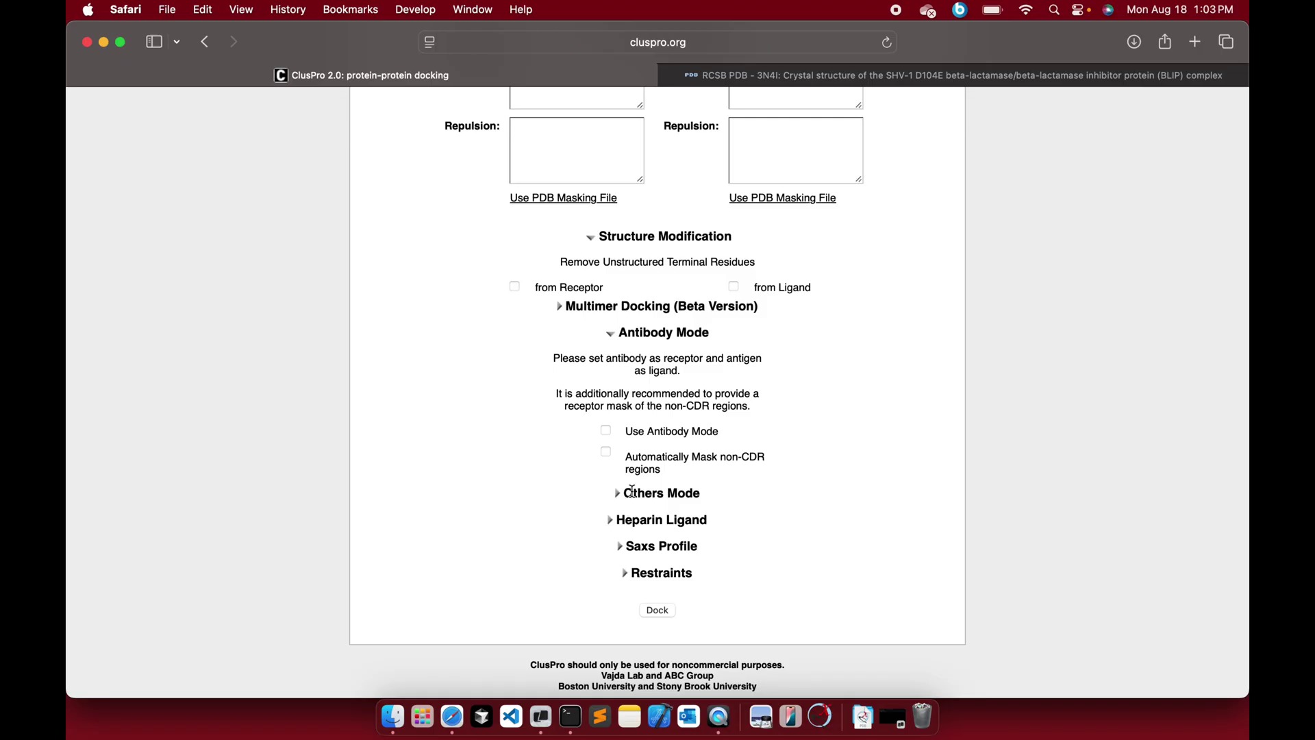
click(618, 494)
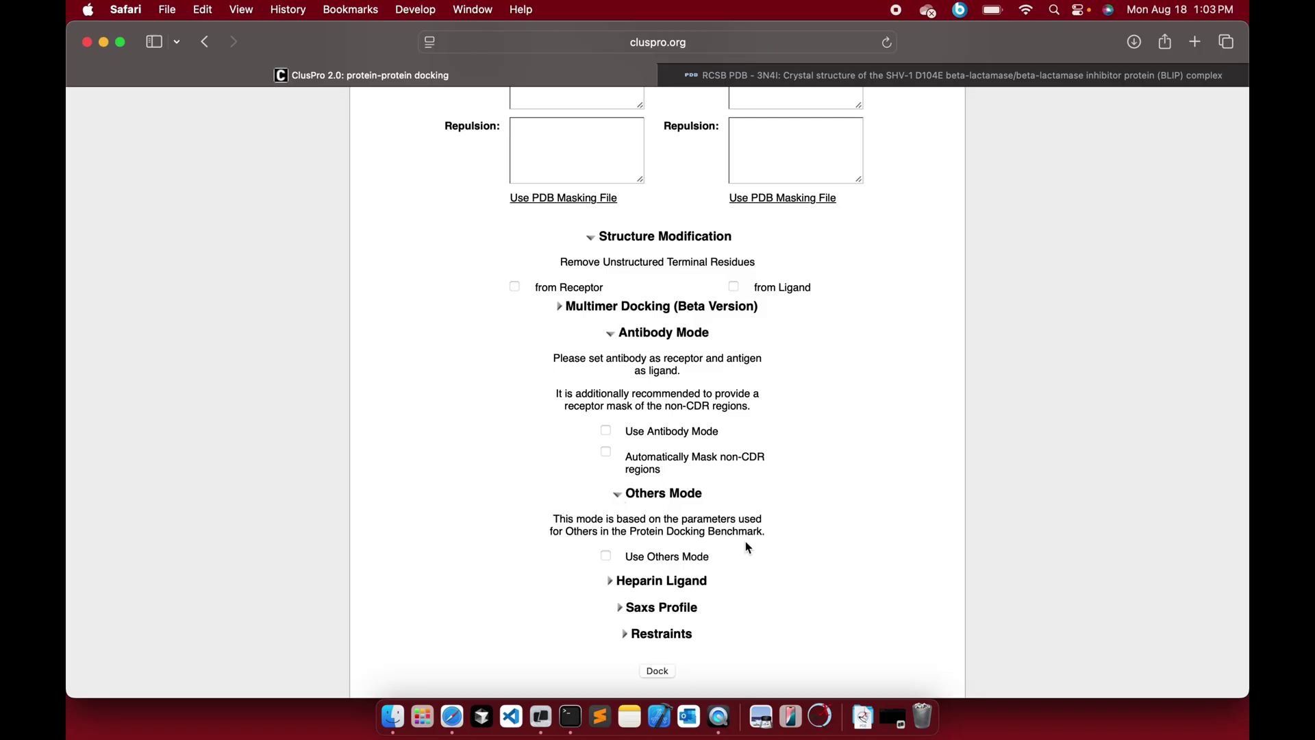
Check the receptor and ligand inputs on the Dock form and submit the docking job
scroll(746, 546, up, 15)
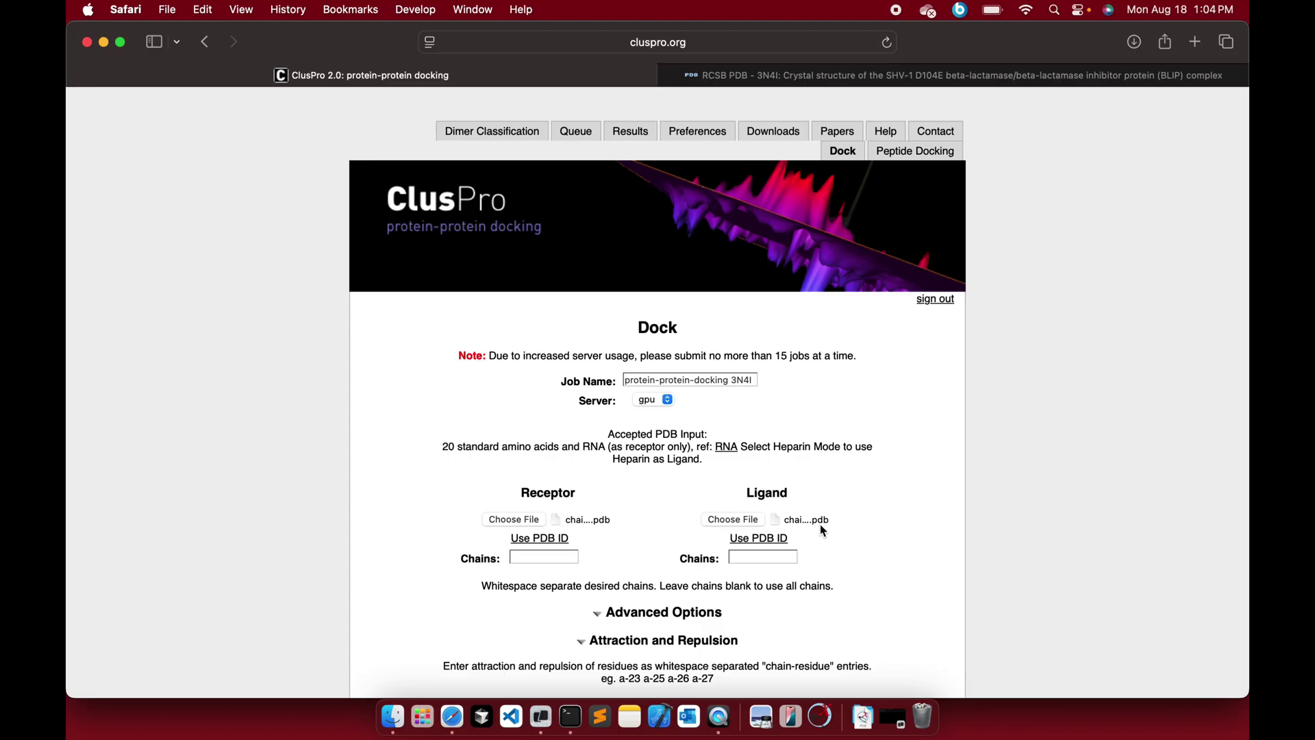
scroll(646, 529, down, 5)
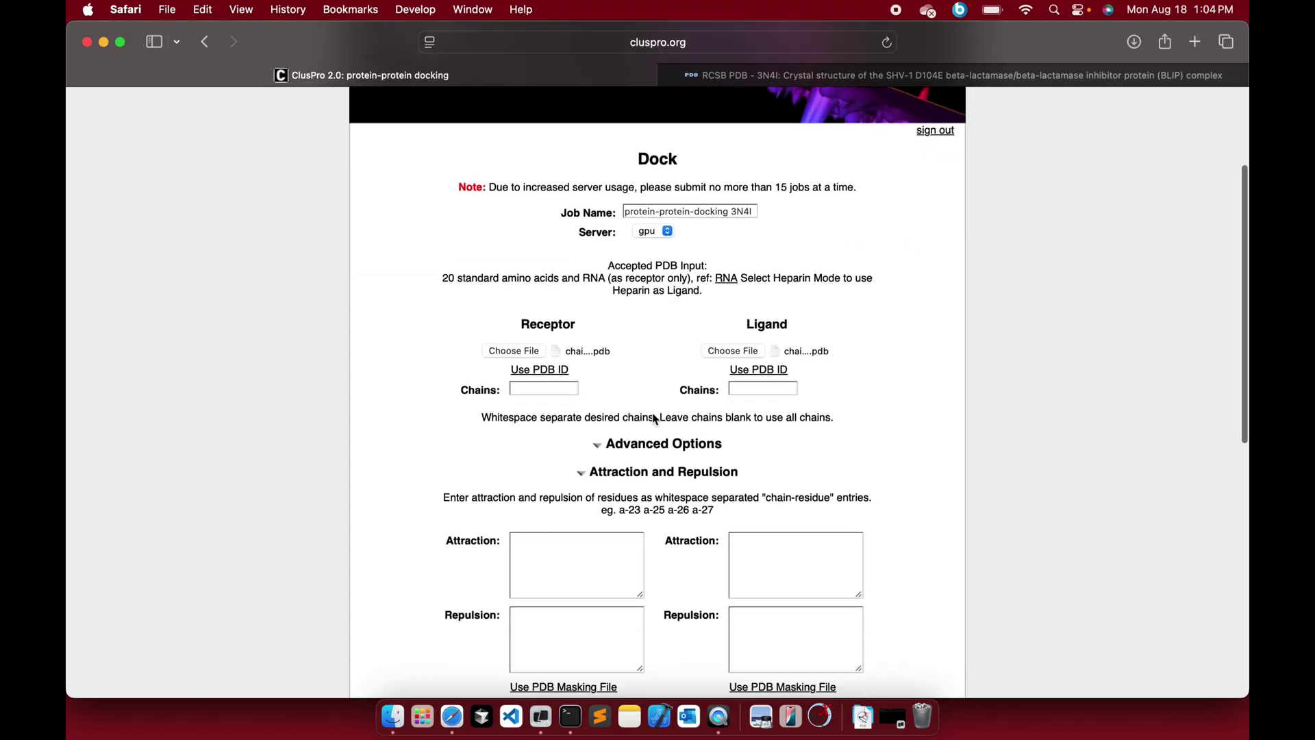
scroll(654, 419, down, 15)
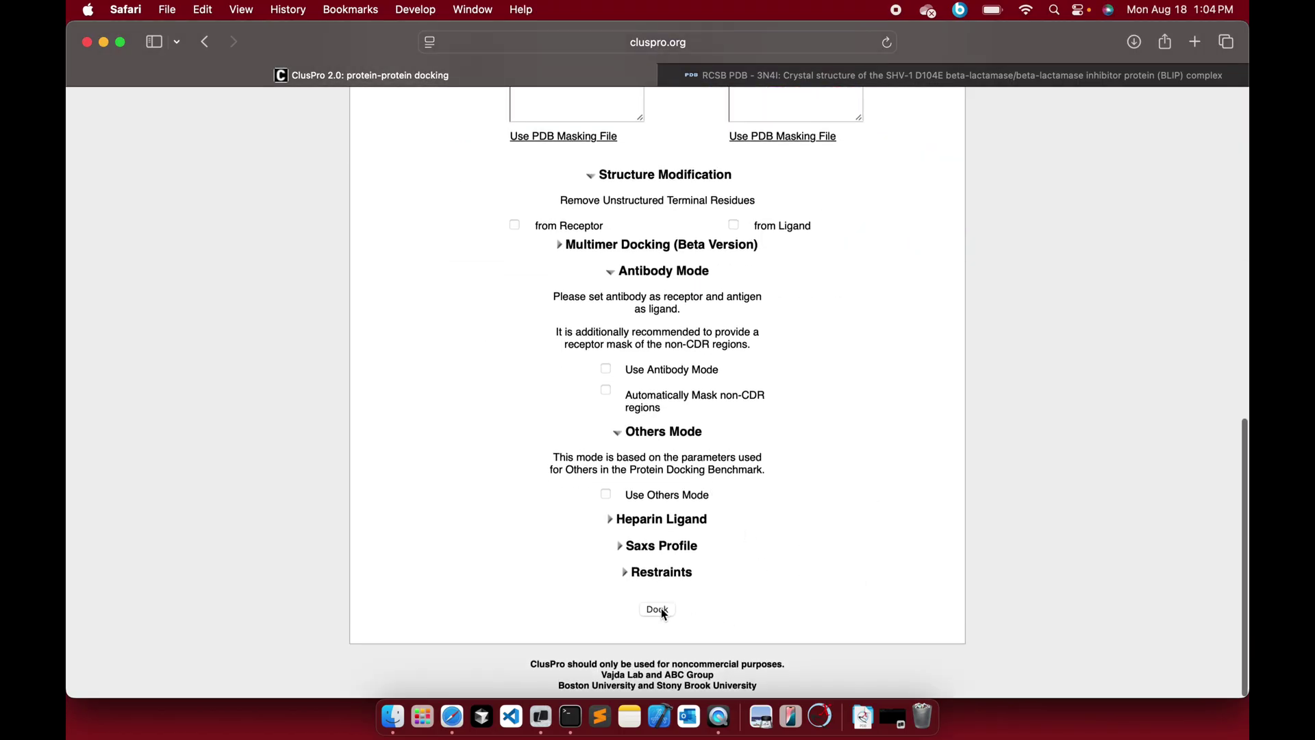
click(657, 609)
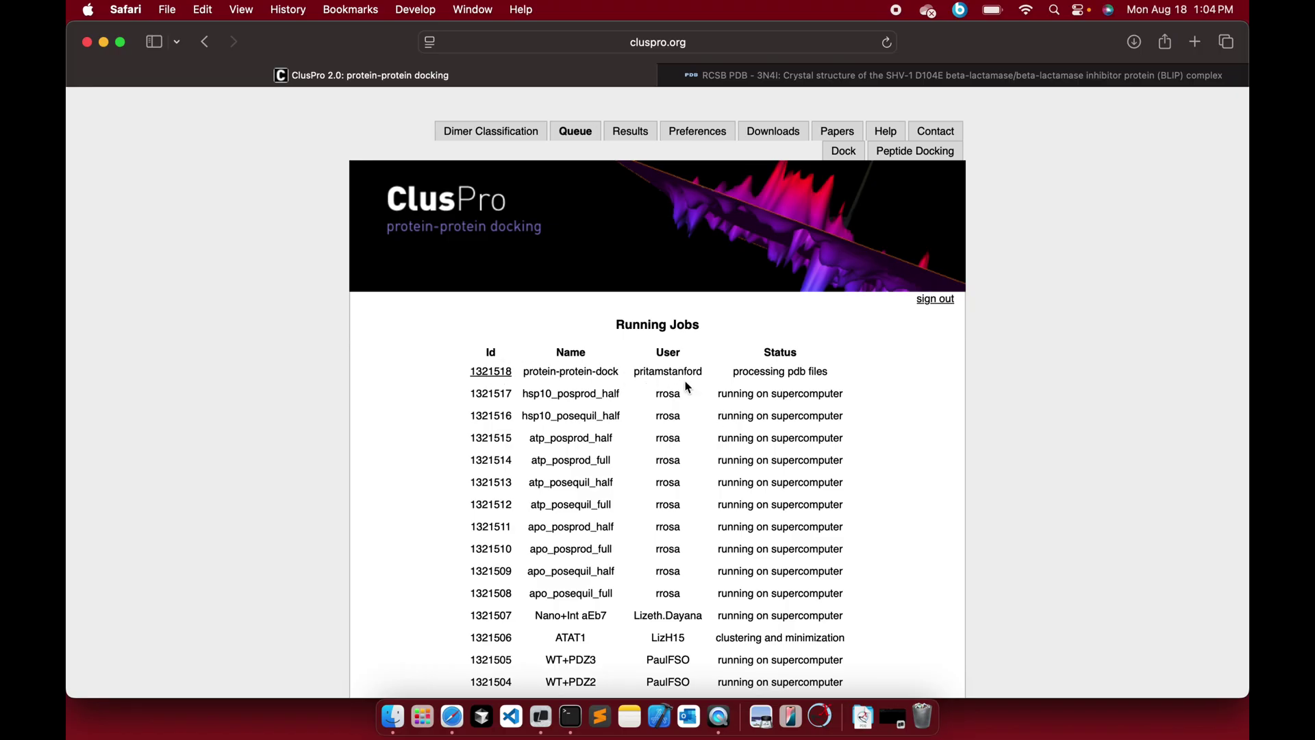
Open the newly submitted protein-protein-dock job from the queue and check its status, reported errors and input structures
click(494, 374)
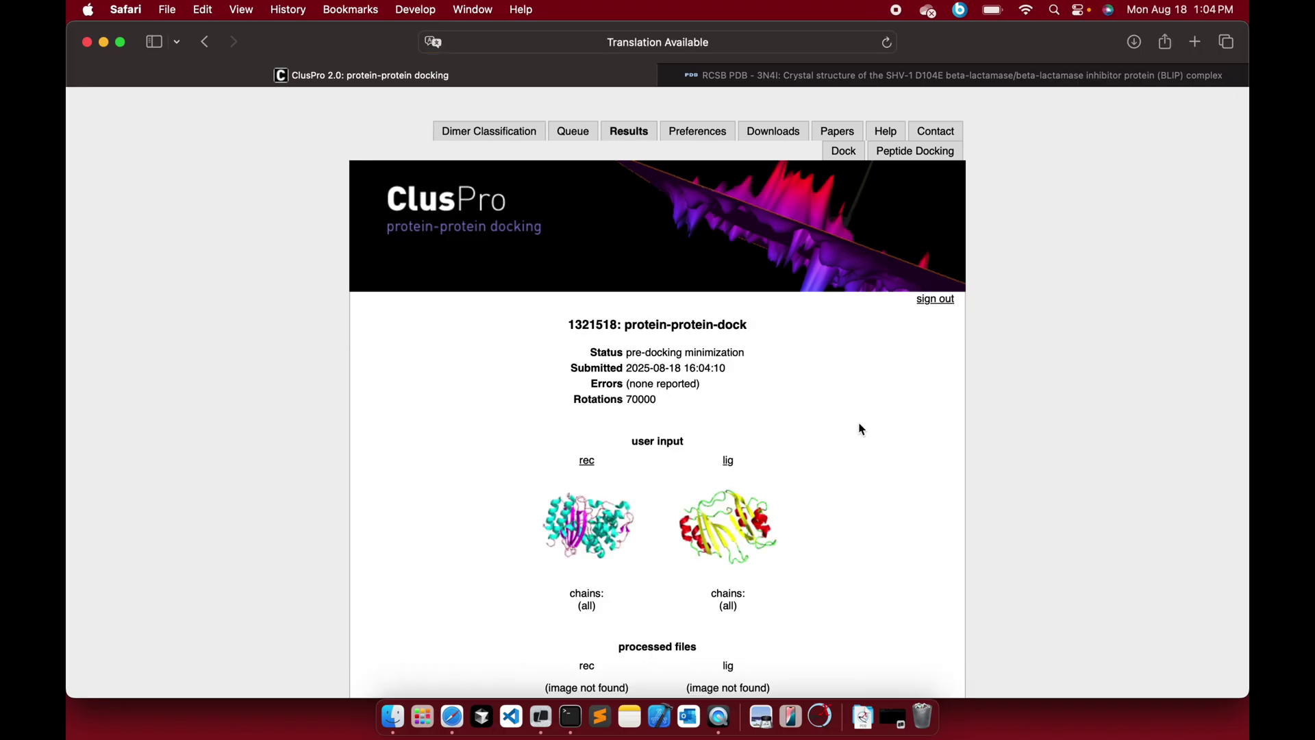
scroll(860, 428, down, 3)
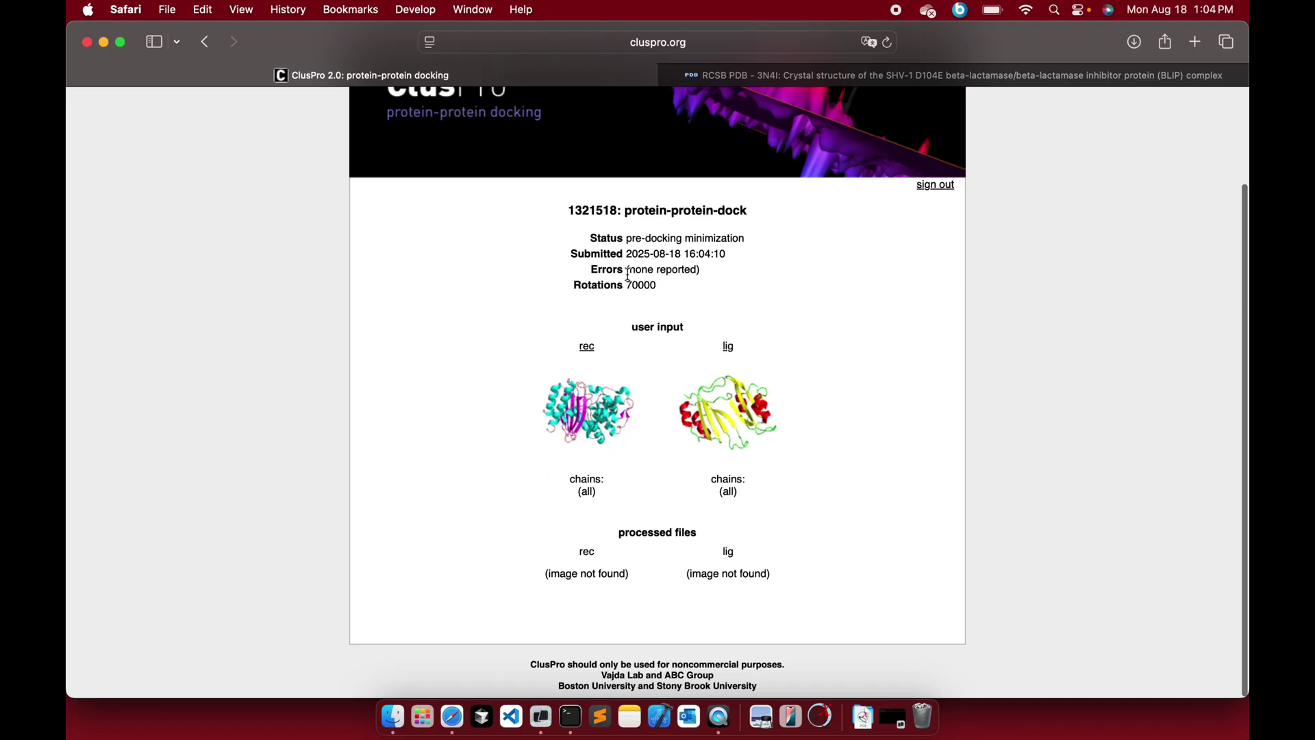
drag(628, 270, 704, 271)
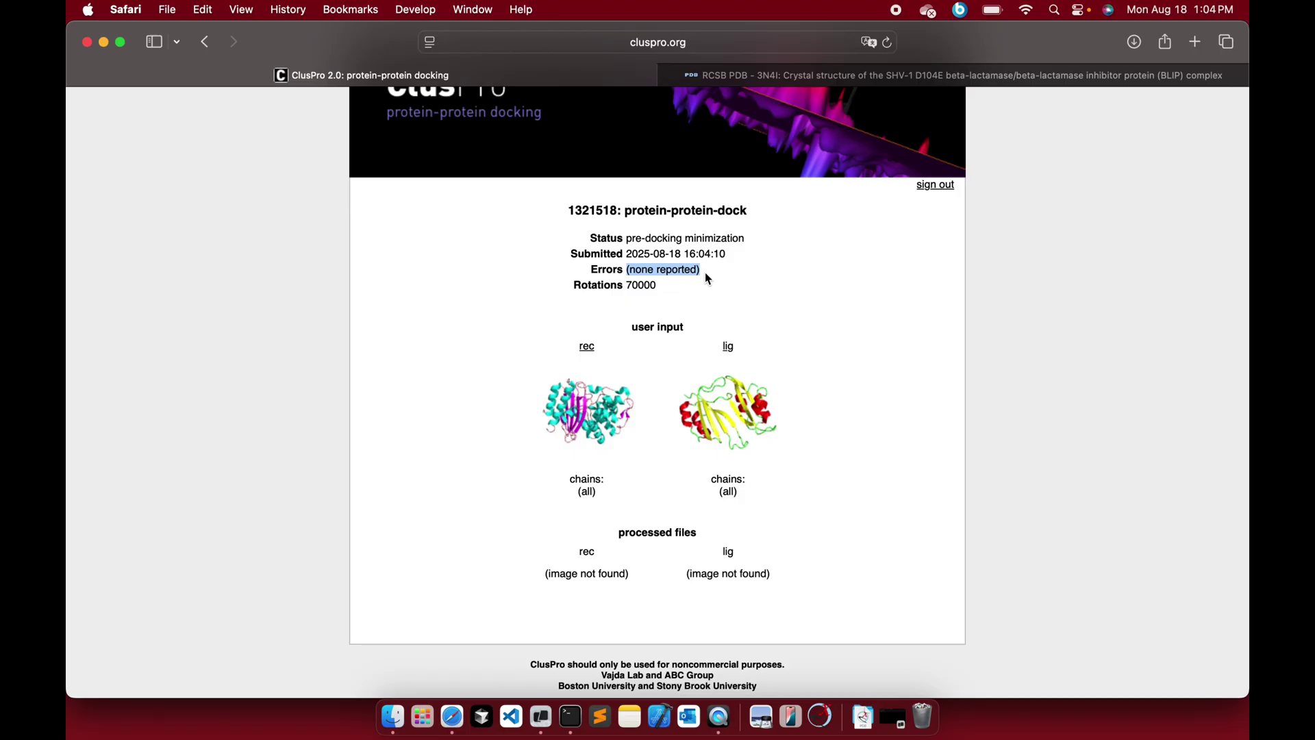
scroll(708, 277, up, 5)
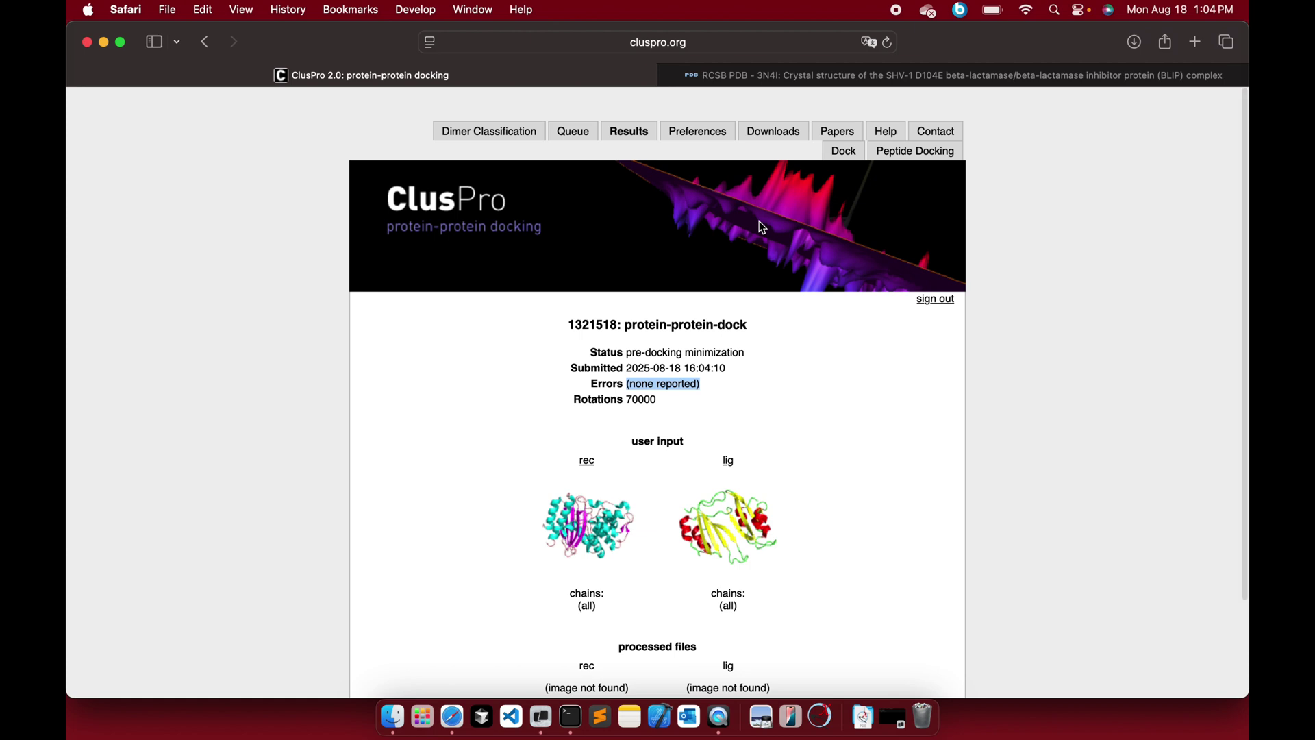
Open the ClusPro publications list and review which papers to cite for general results and specific docking modes
click(848, 134)
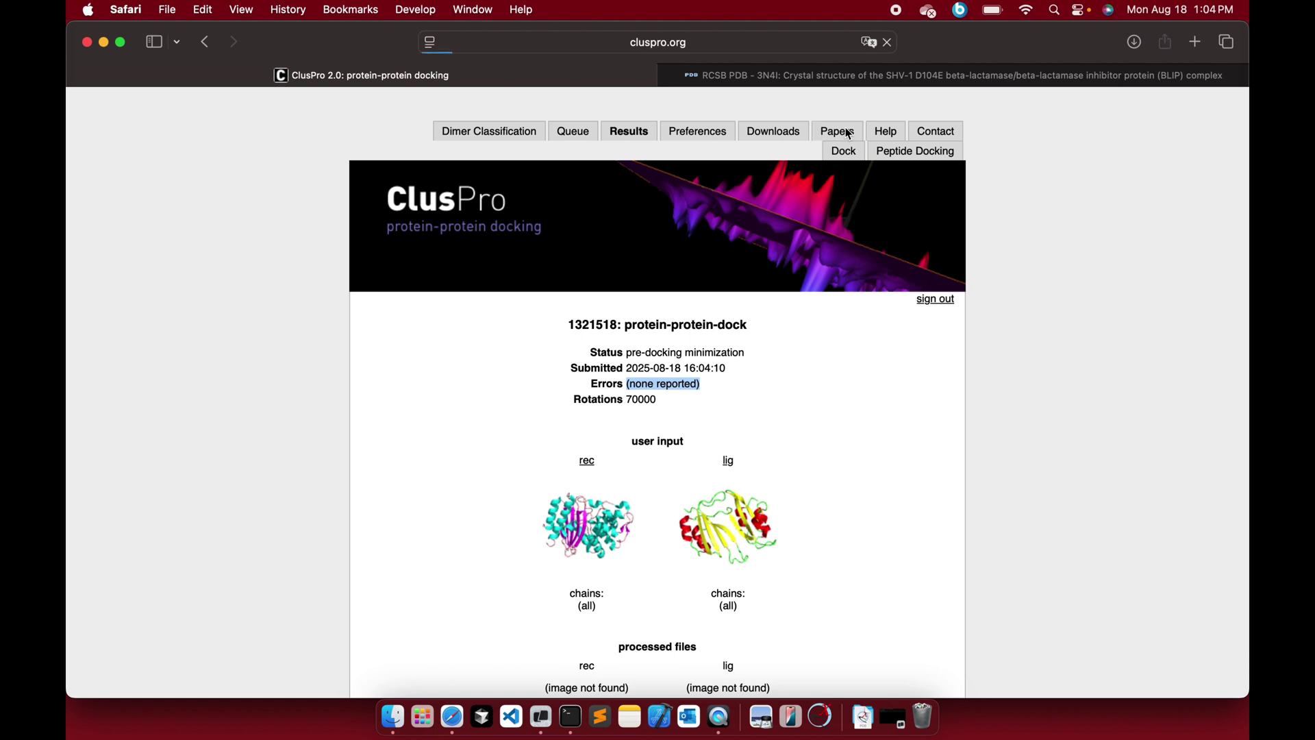
scroll(683, 344, down, 1)
scroll(683, 345, down, 1)
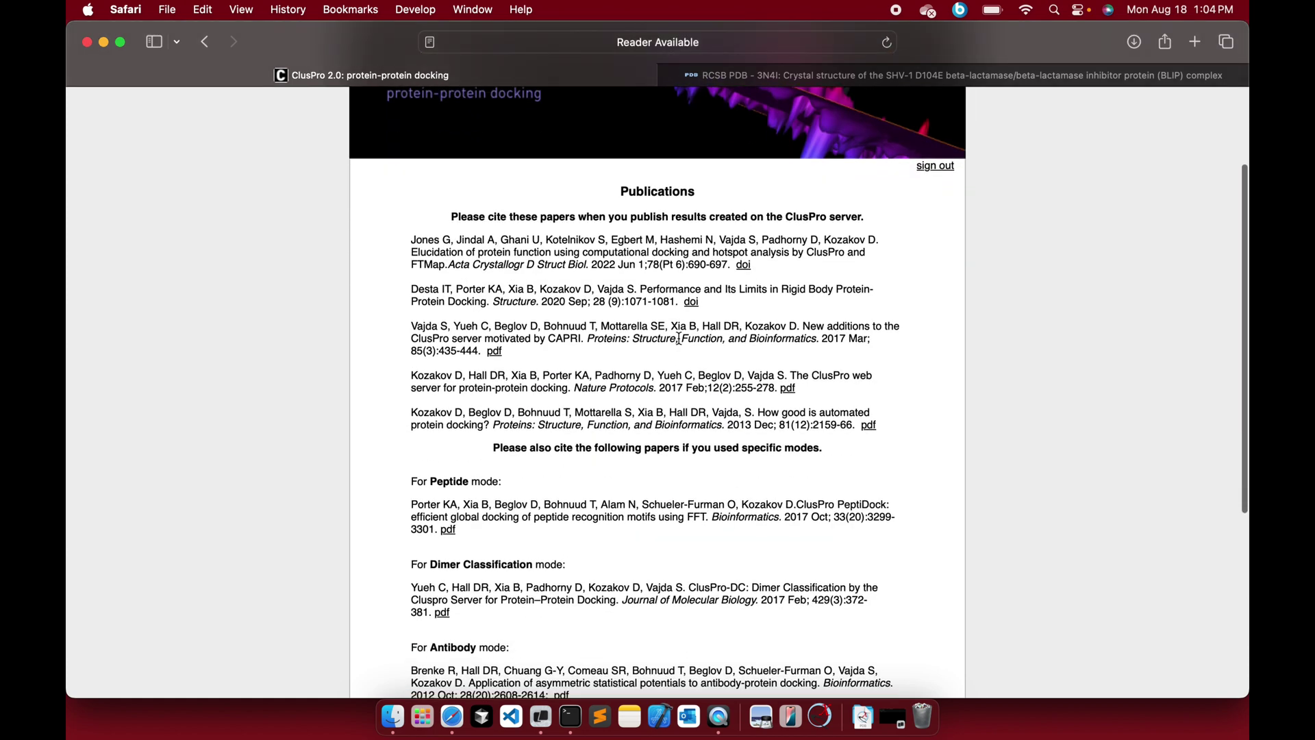
scroll(657, 480, down, 4)
scroll(658, 480, down, 1)
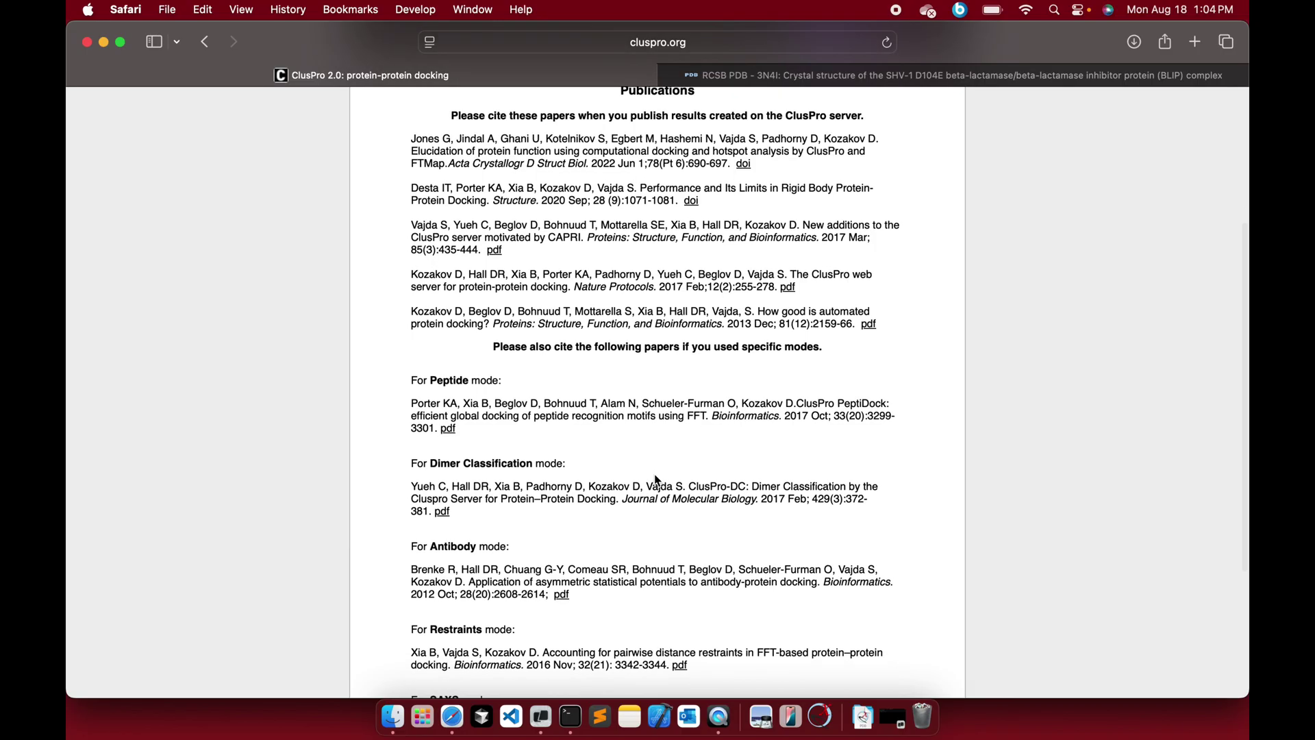
scroll(656, 480, up, 1)
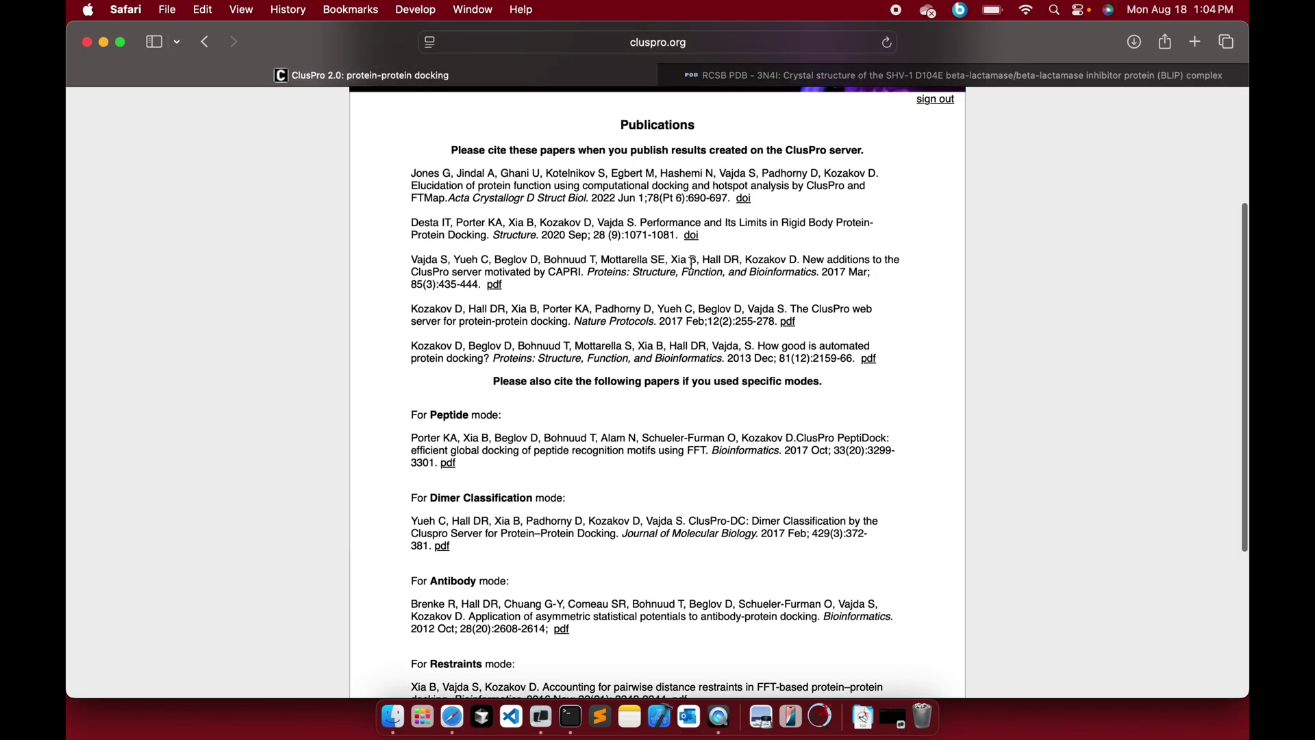
drag(757, 206, 411, 175)
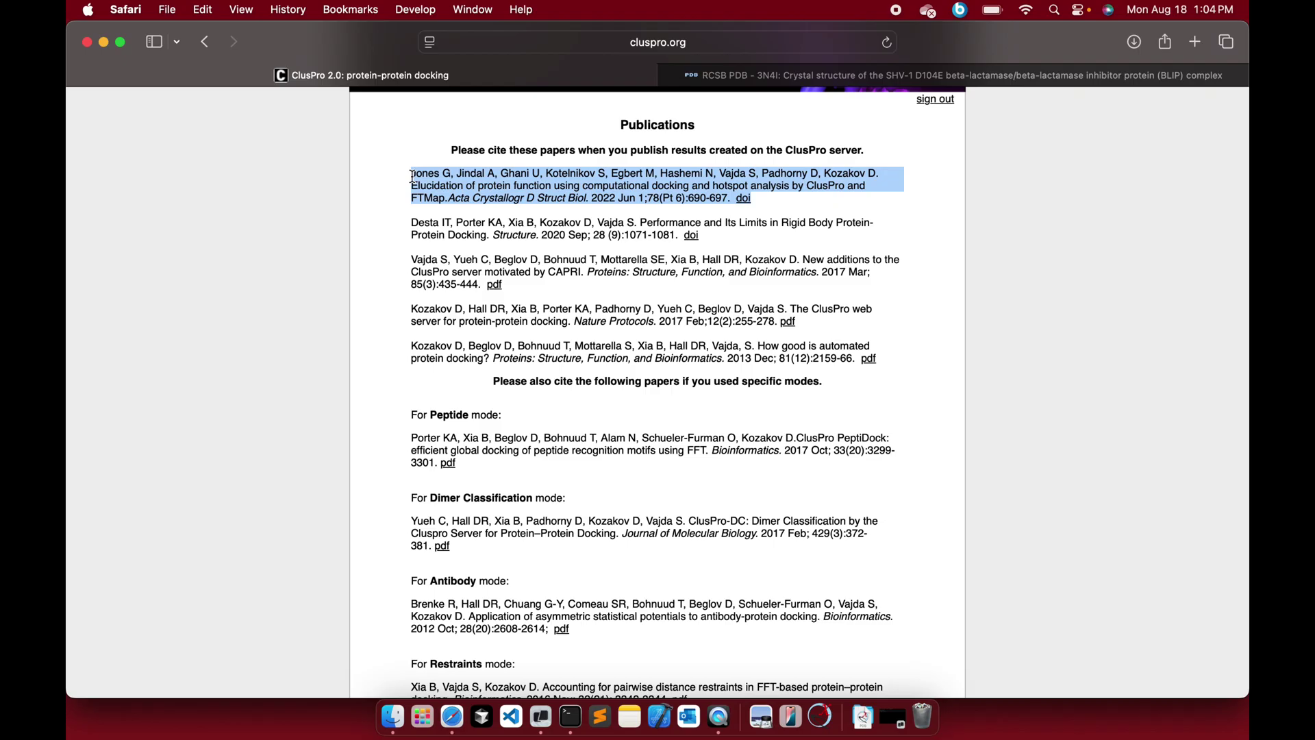
click(562, 209)
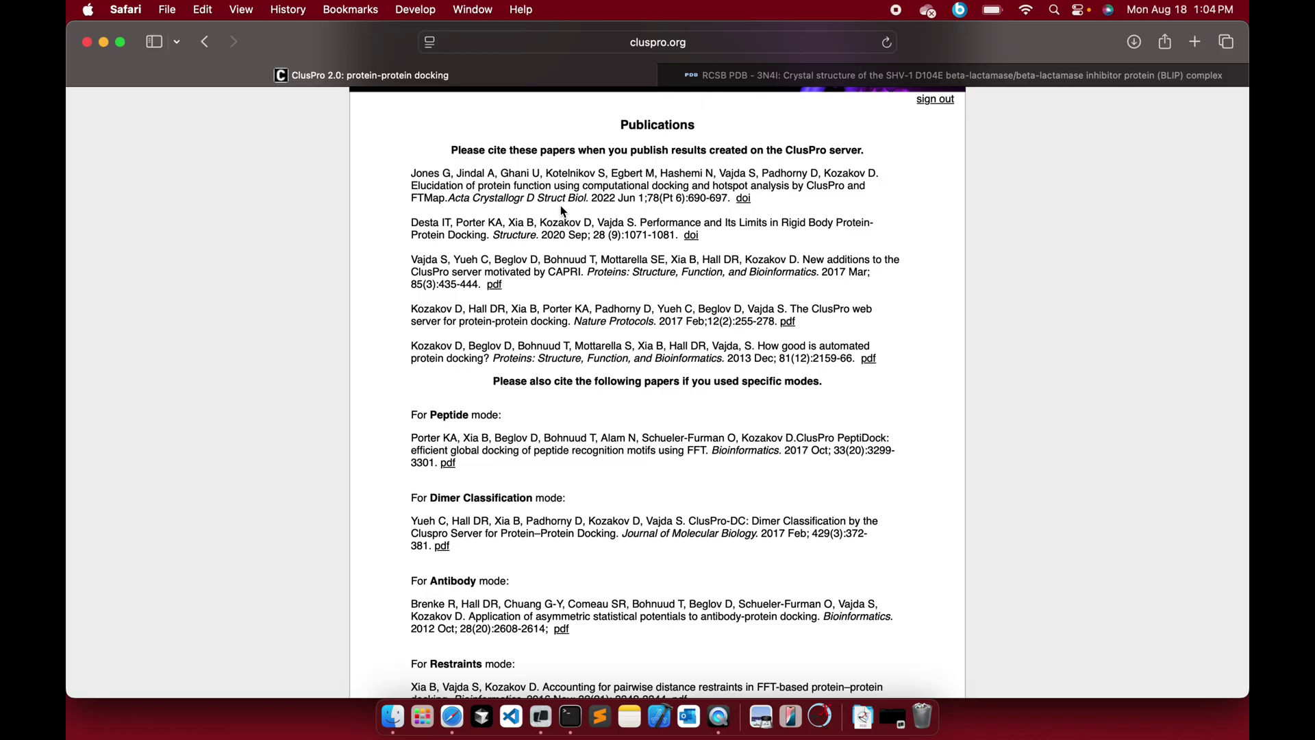
scroll(562, 210, down, 5)
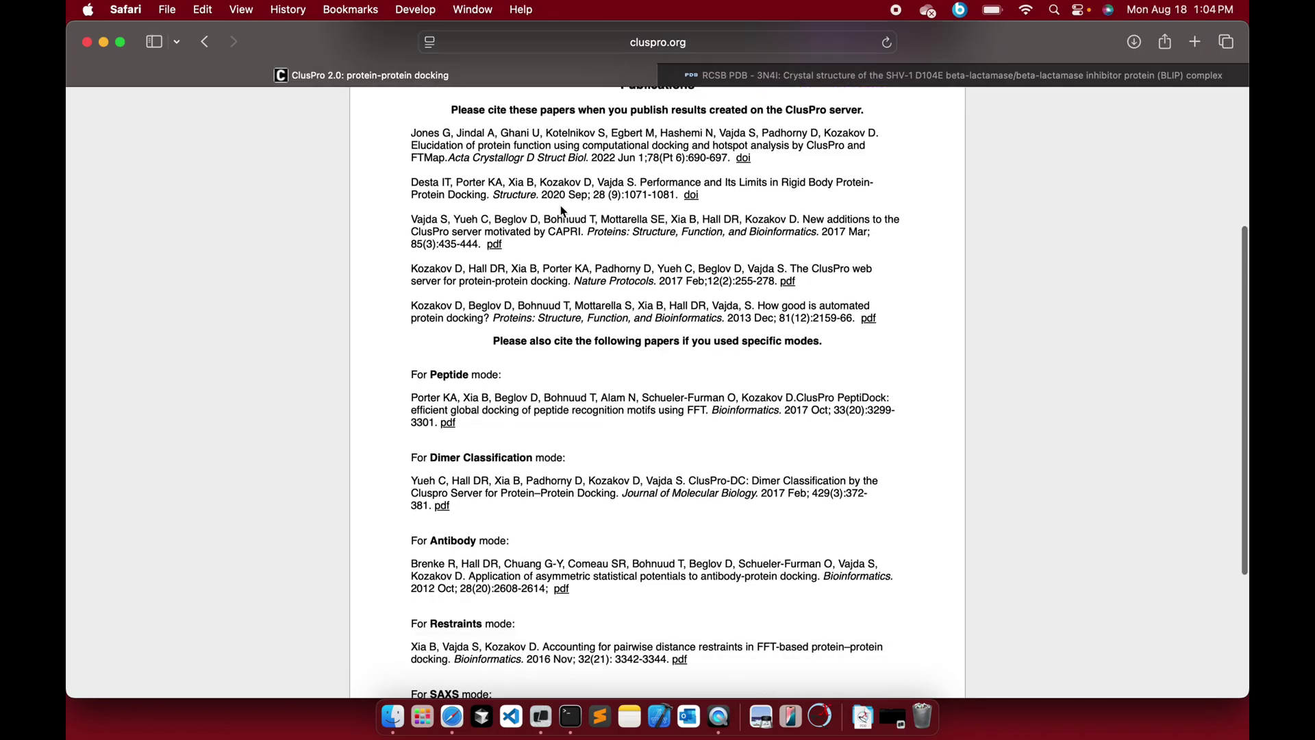
scroll(560, 206, up, 10)
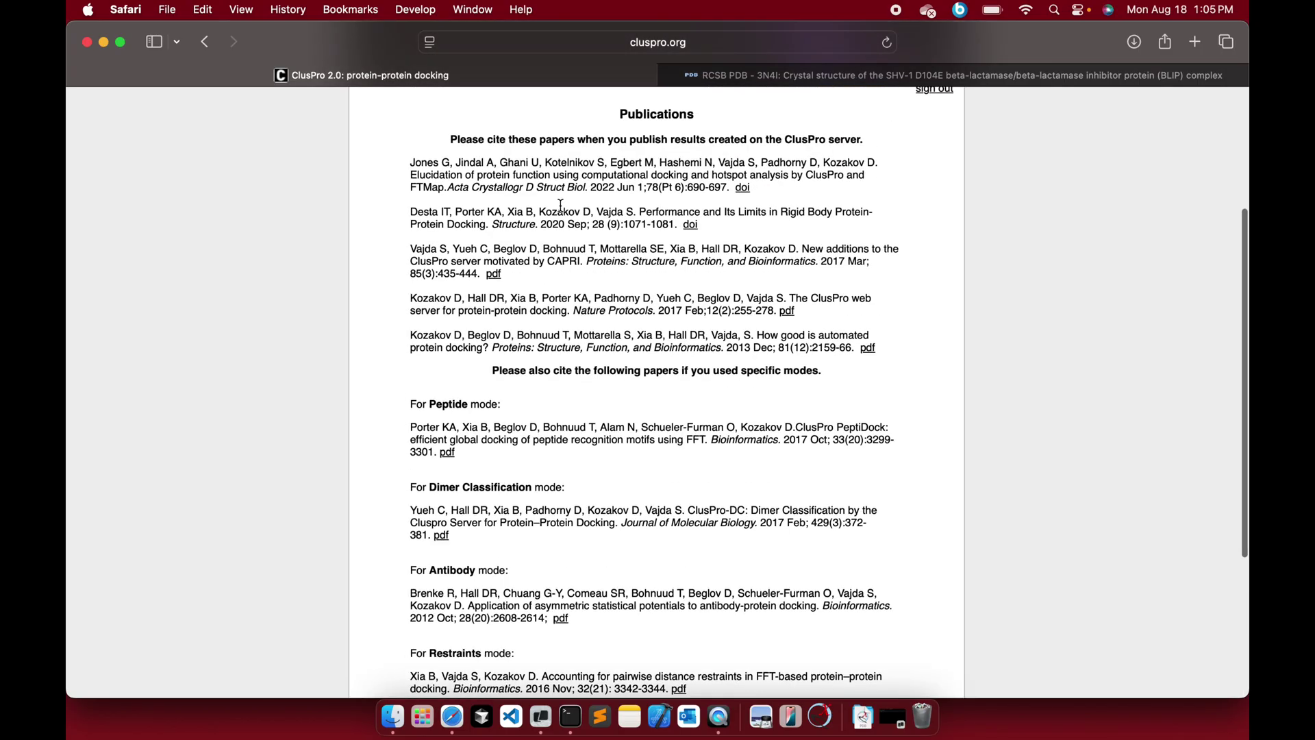
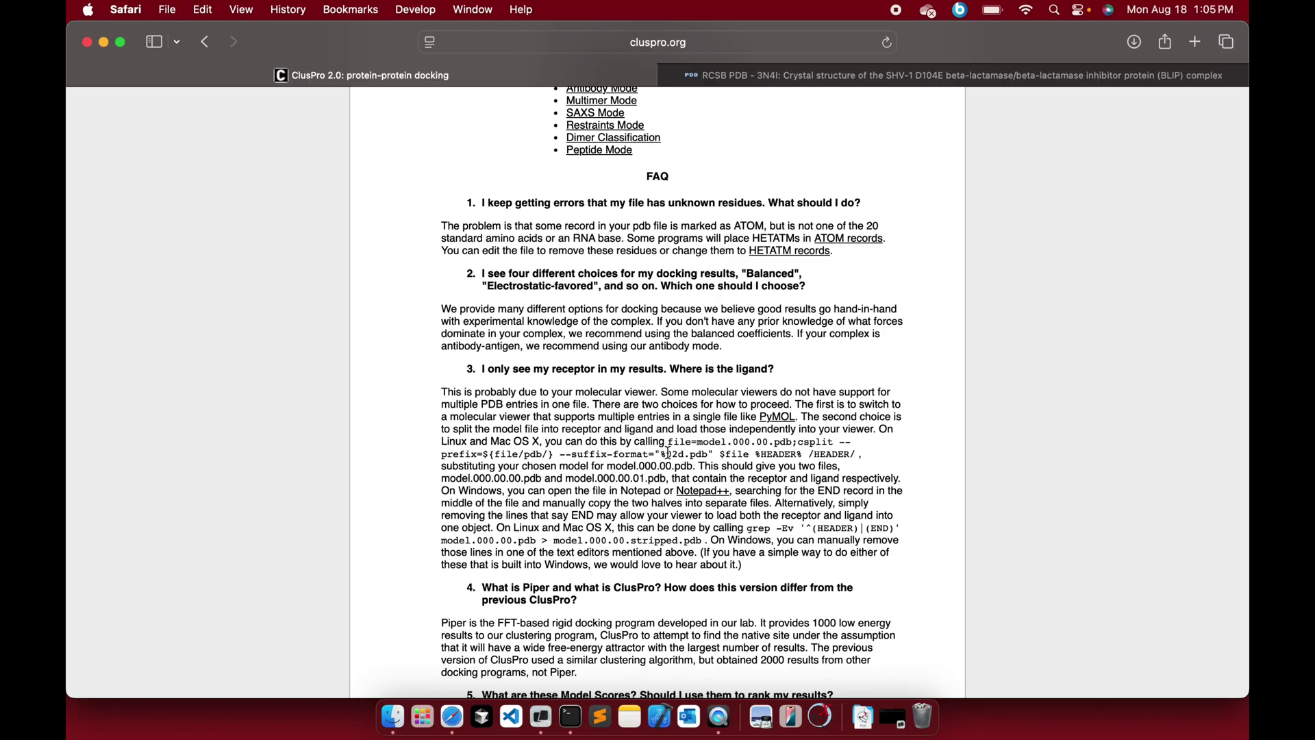
Open the finished job "3NI4 docking" from the results list and look over its displayed models
scroll(668, 452, up, 5)
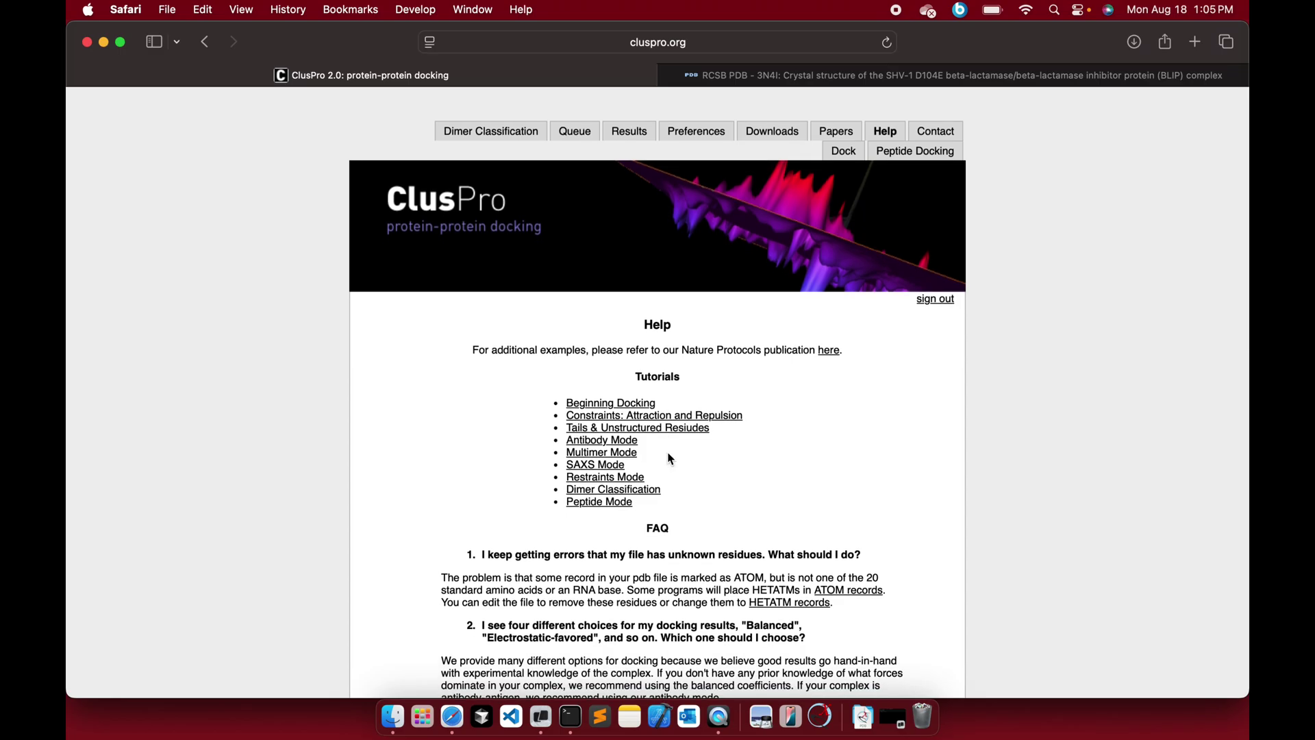
click(626, 132)
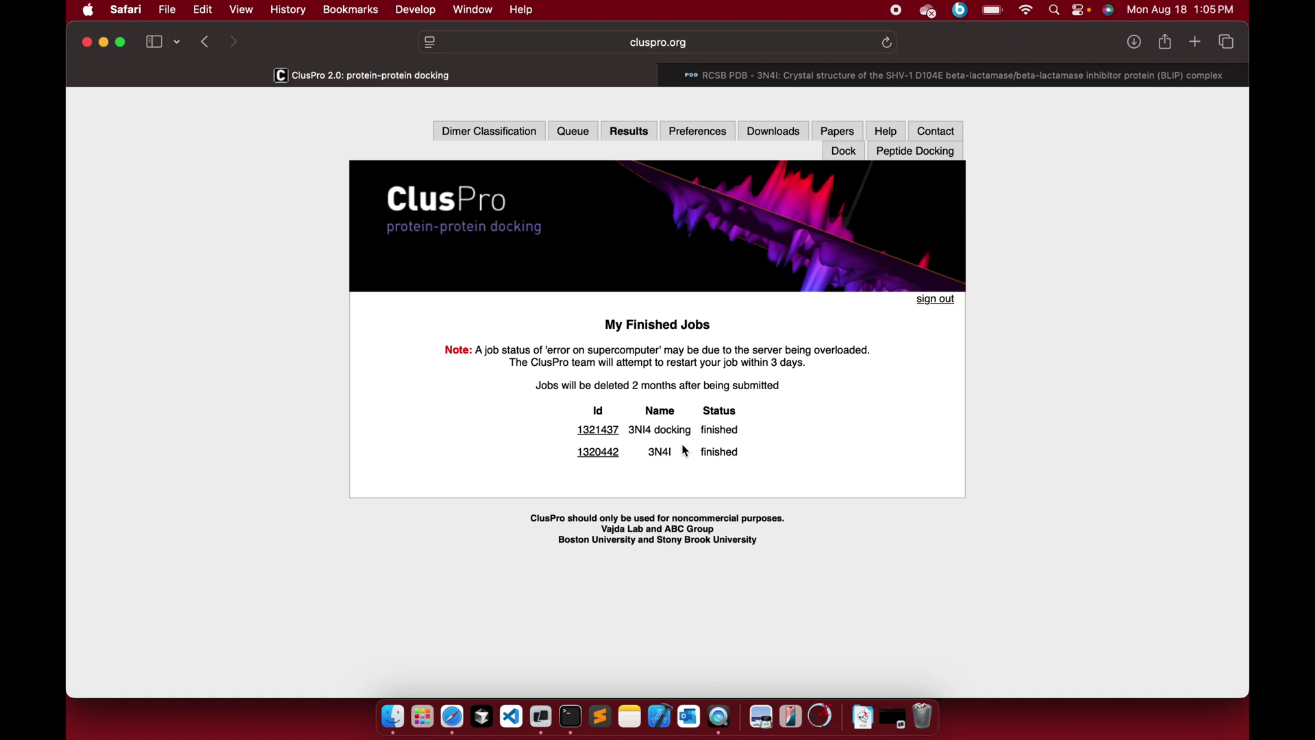
click(596, 433)
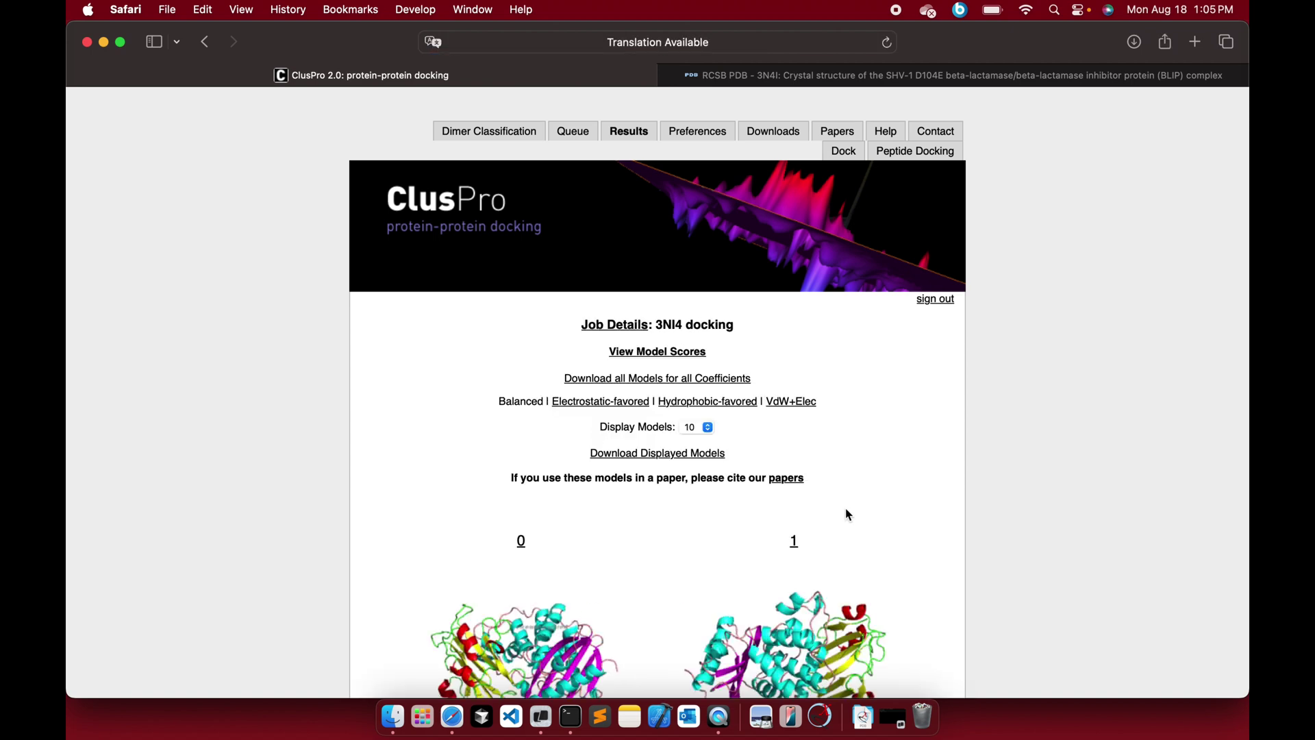
scroll(849, 512, down, 2)
scroll(850, 514, down, 2)
scroll(850, 514, up, 3)
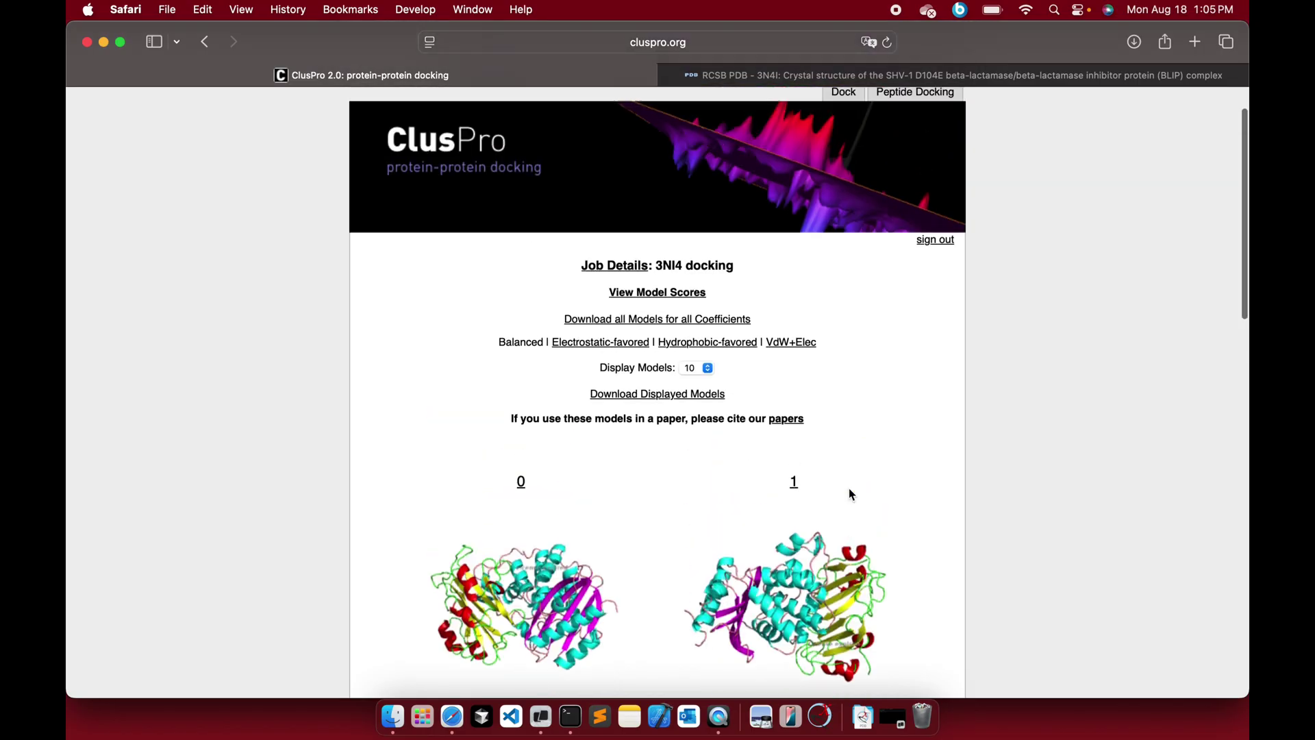
Open the model scores of the "3NI4 docking" job and look over the Balanced coefficient results
click(659, 301)
scroll(836, 401, down, 1)
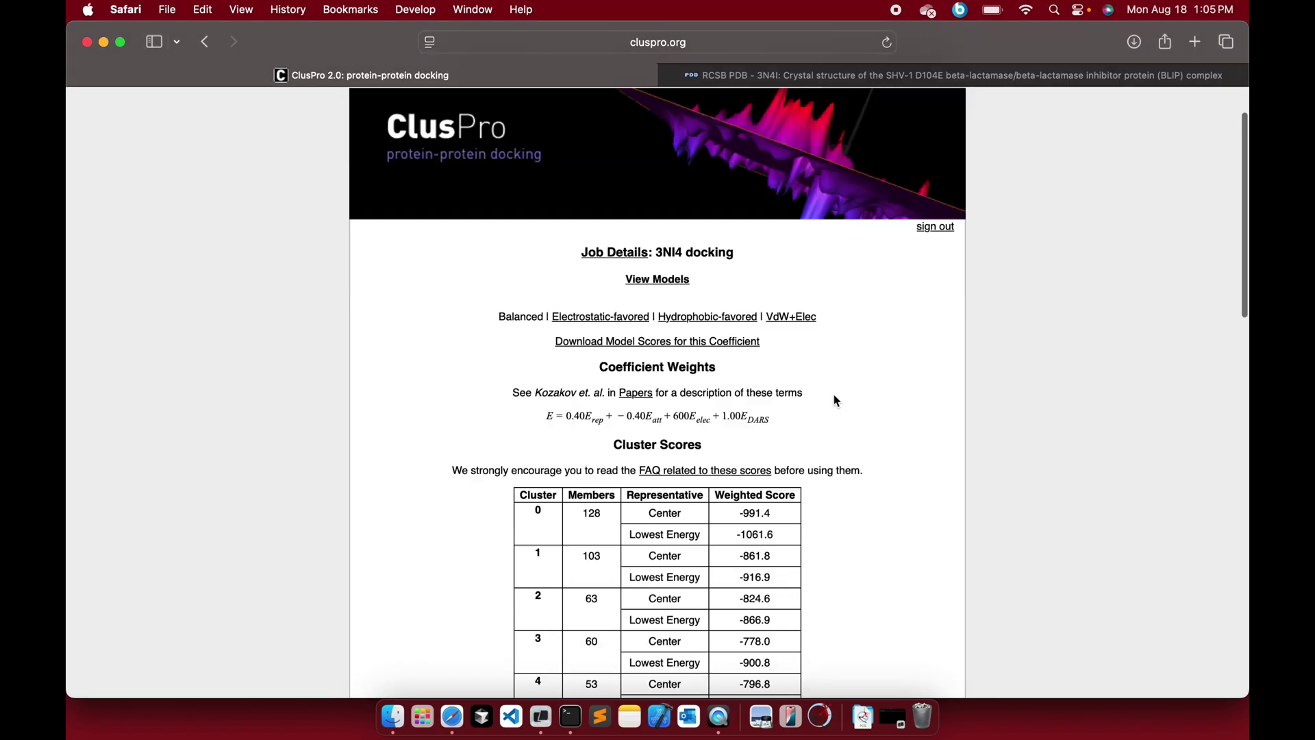
scroll(835, 400, down, 3)
scroll(743, 548, up, 3)
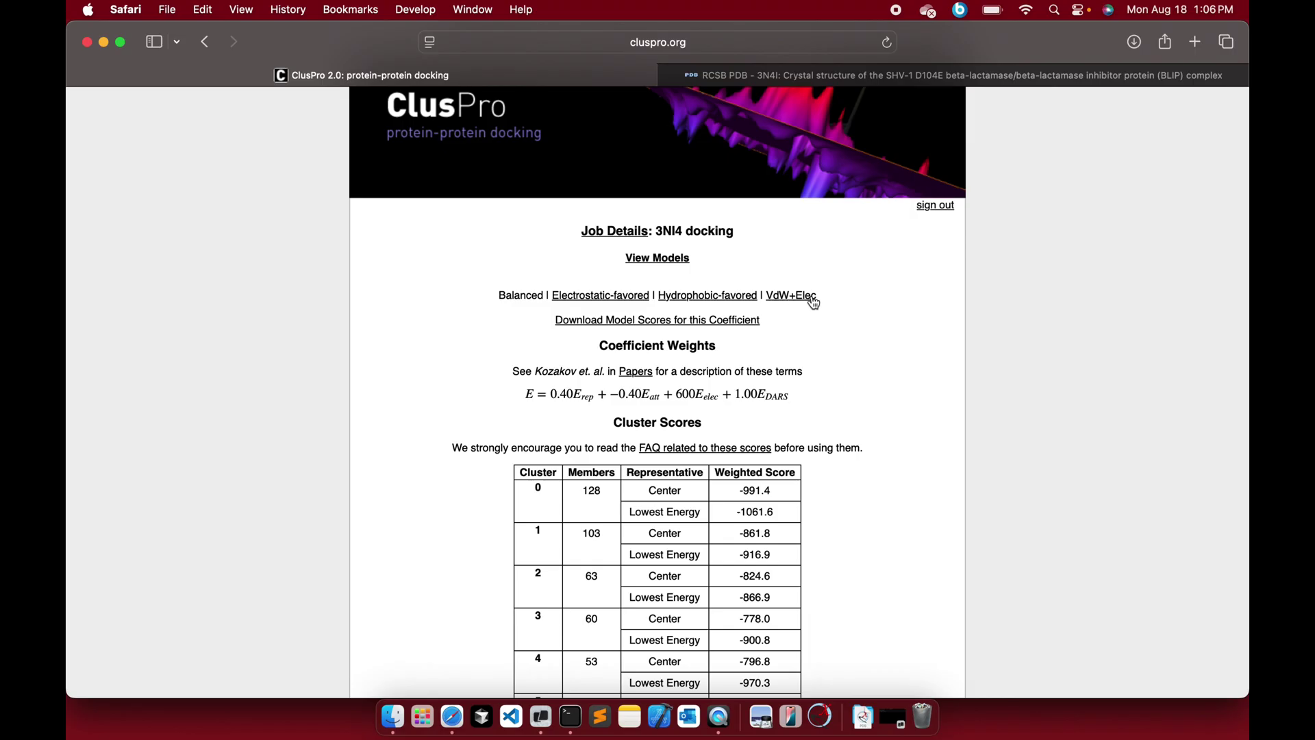
Examine the Balanced coefficient weights equation and the cluster scores table with members and weighted scores
scroll(819, 326, down, 3)
click(643, 172)
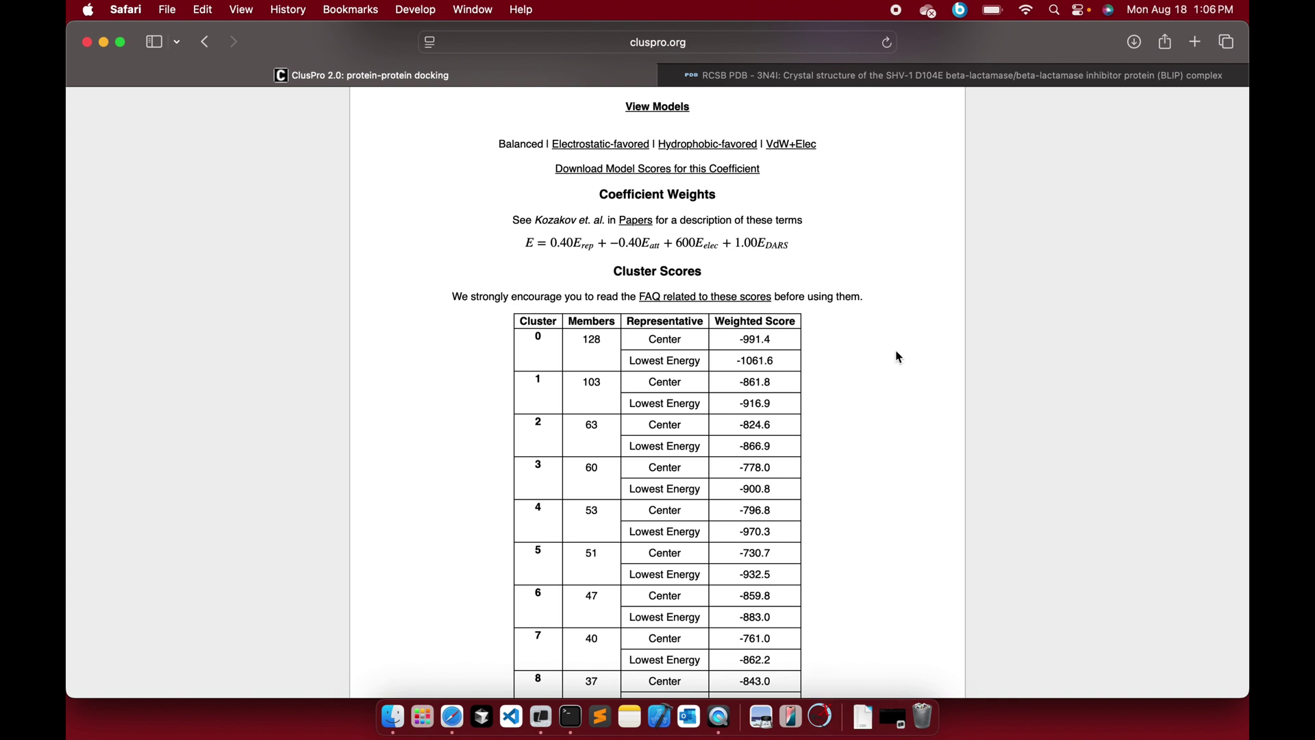
scroll(899, 358, down, 2)
click(792, 191)
drag(792, 194, 520, 189)
click(830, 213)
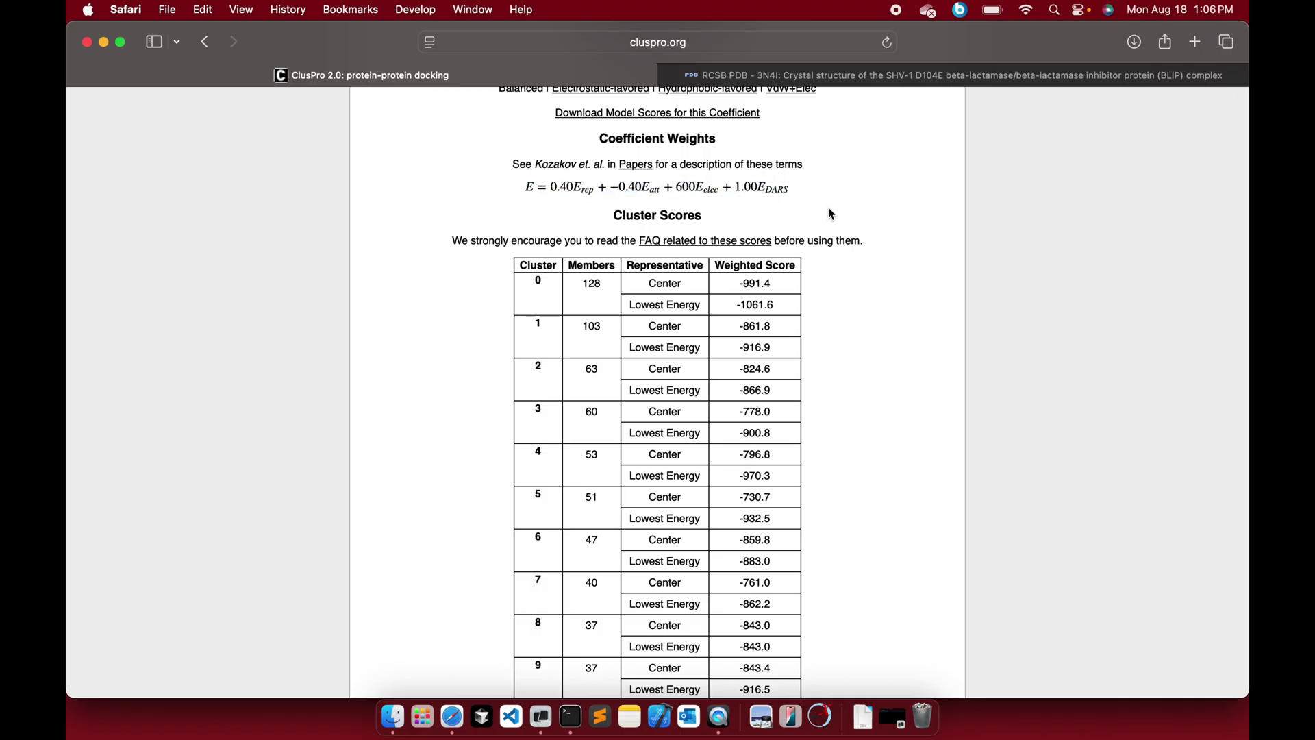
scroll(830, 214, down, 4)
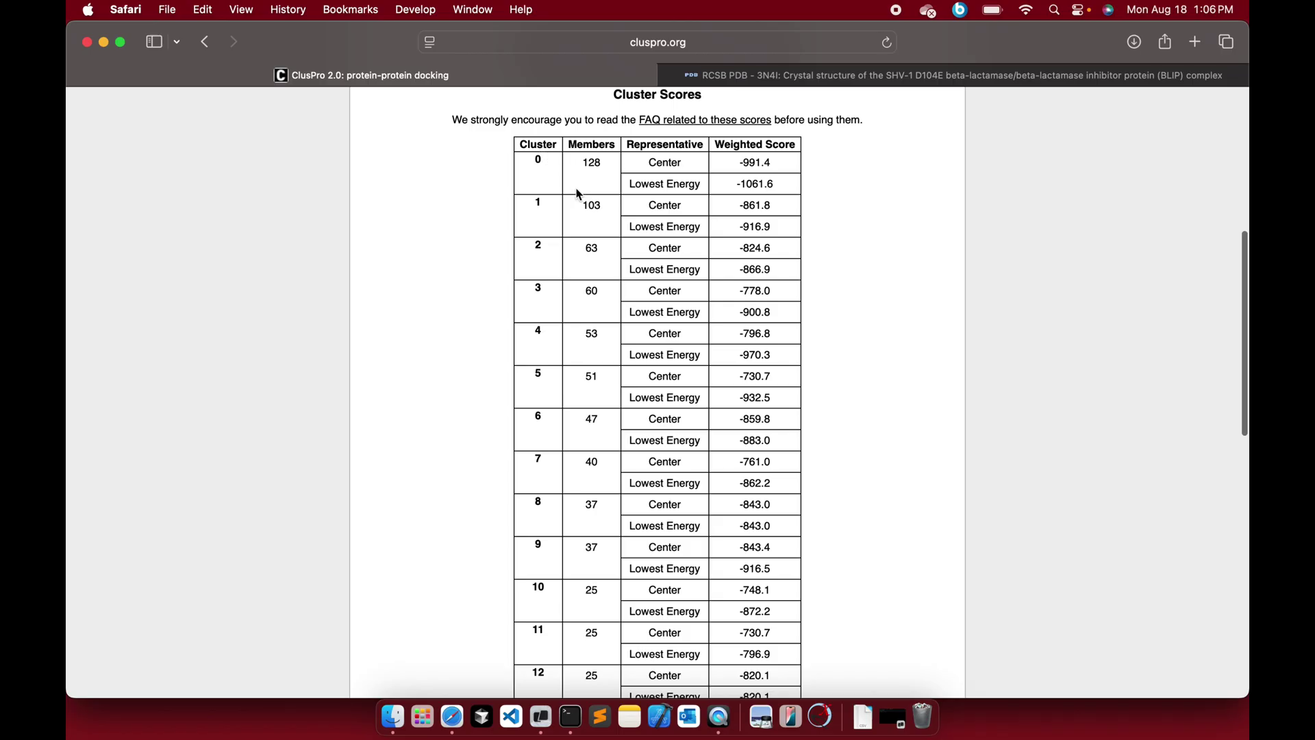
Open the ClusPro help page and read the FAQ entry on choosing between Balanced, Electrostatic-favored and the other docking result types
scroll(585, 192, up, 12)
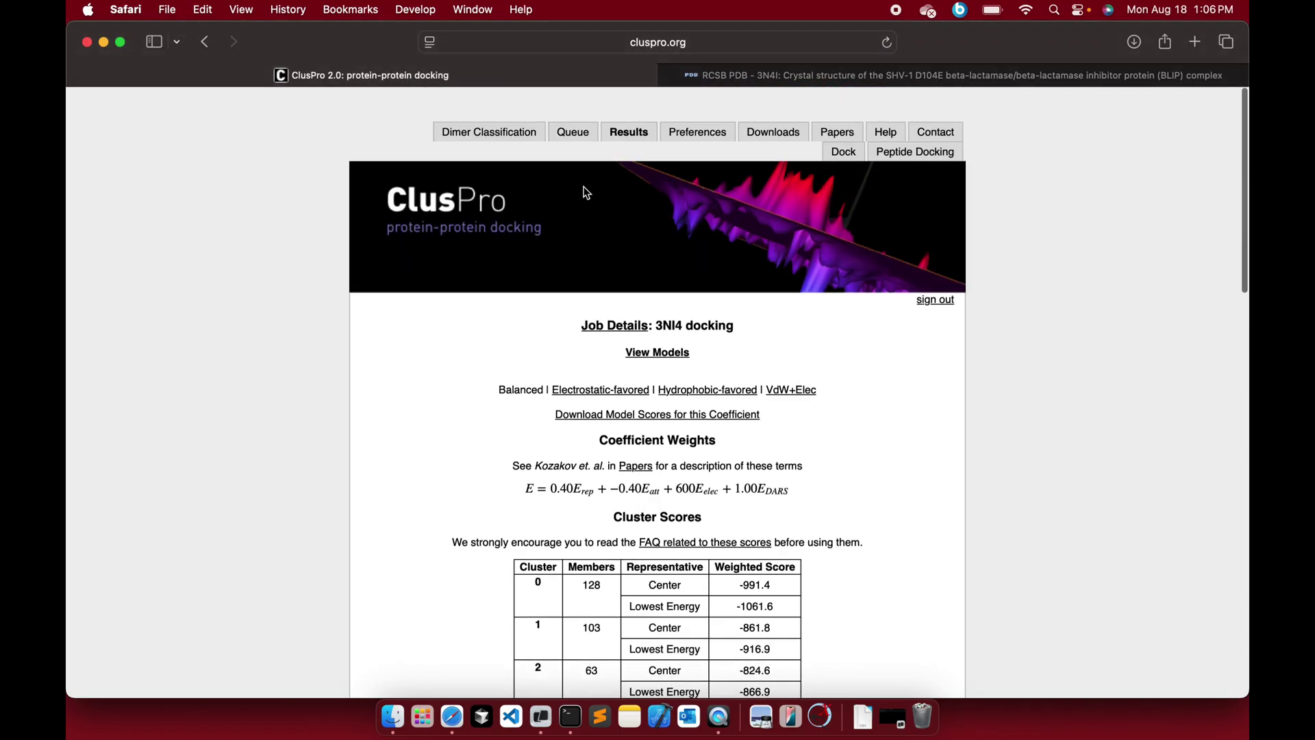
click(884, 131)
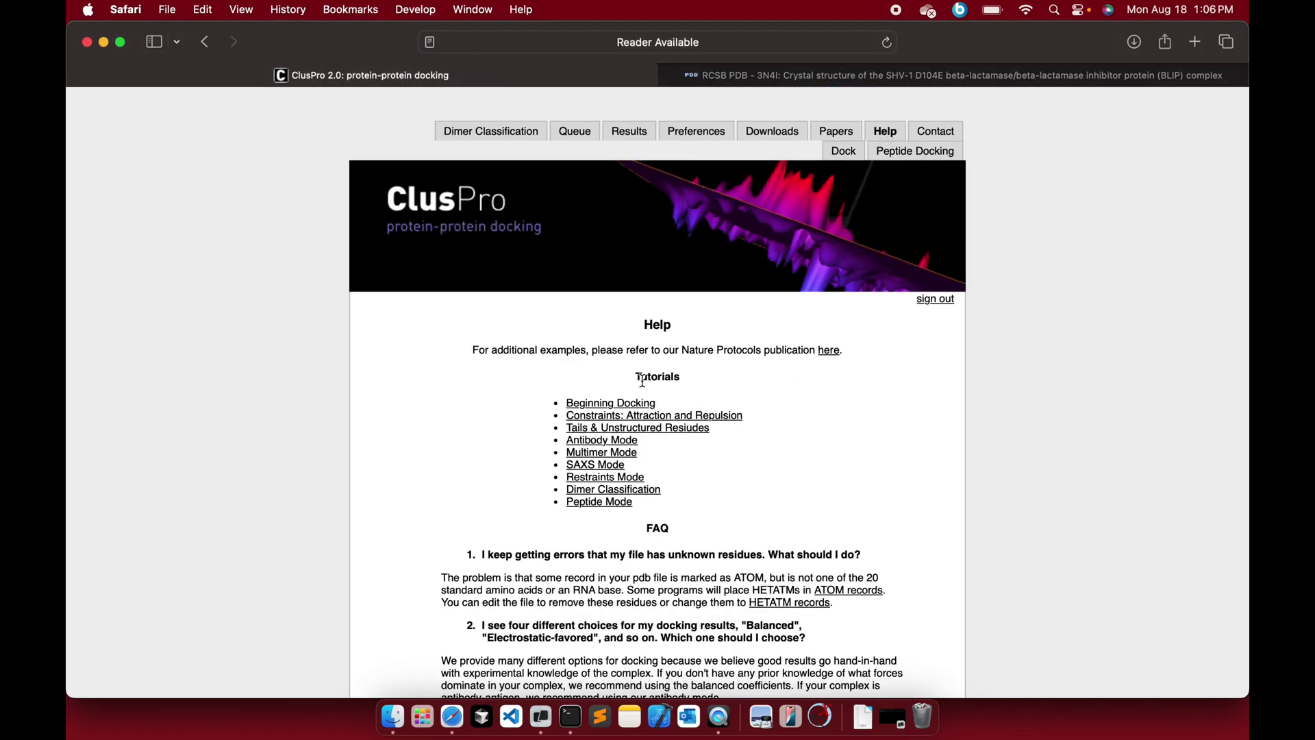
scroll(642, 381, down, 8)
key(super+plus)
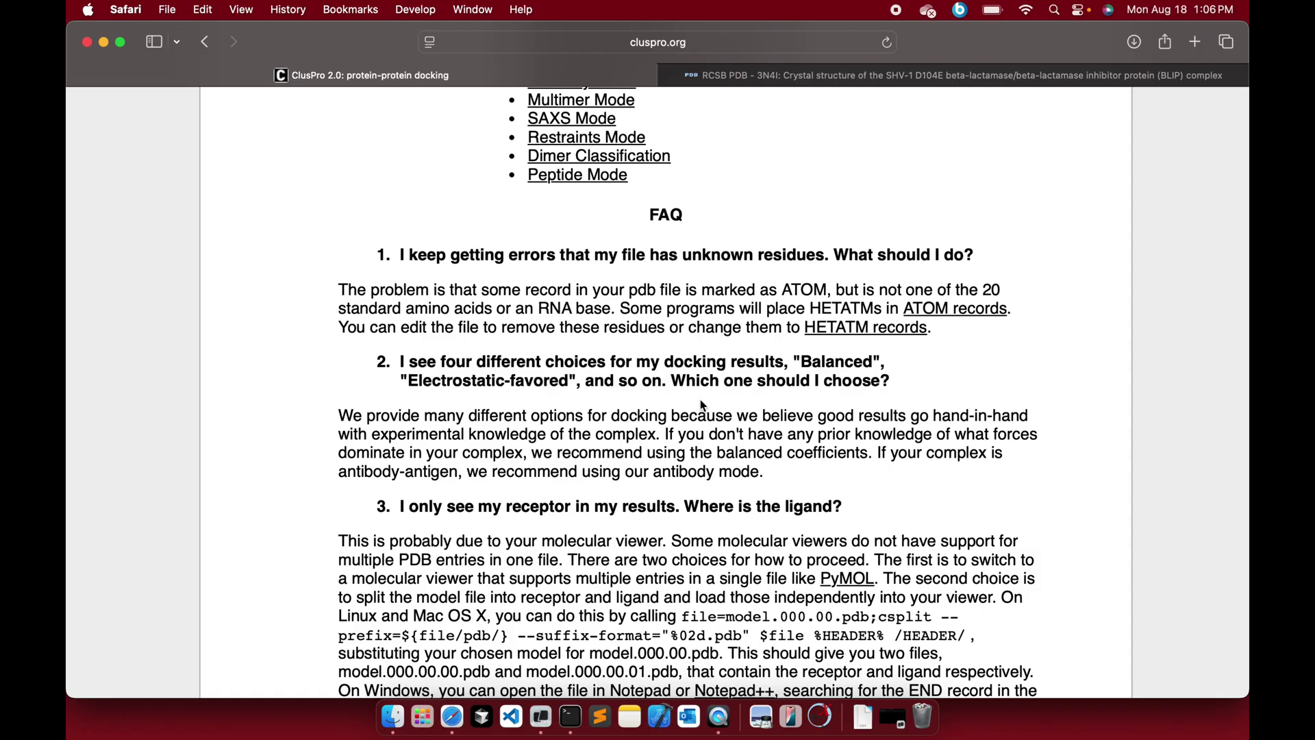
scroll(702, 405, down, 2)
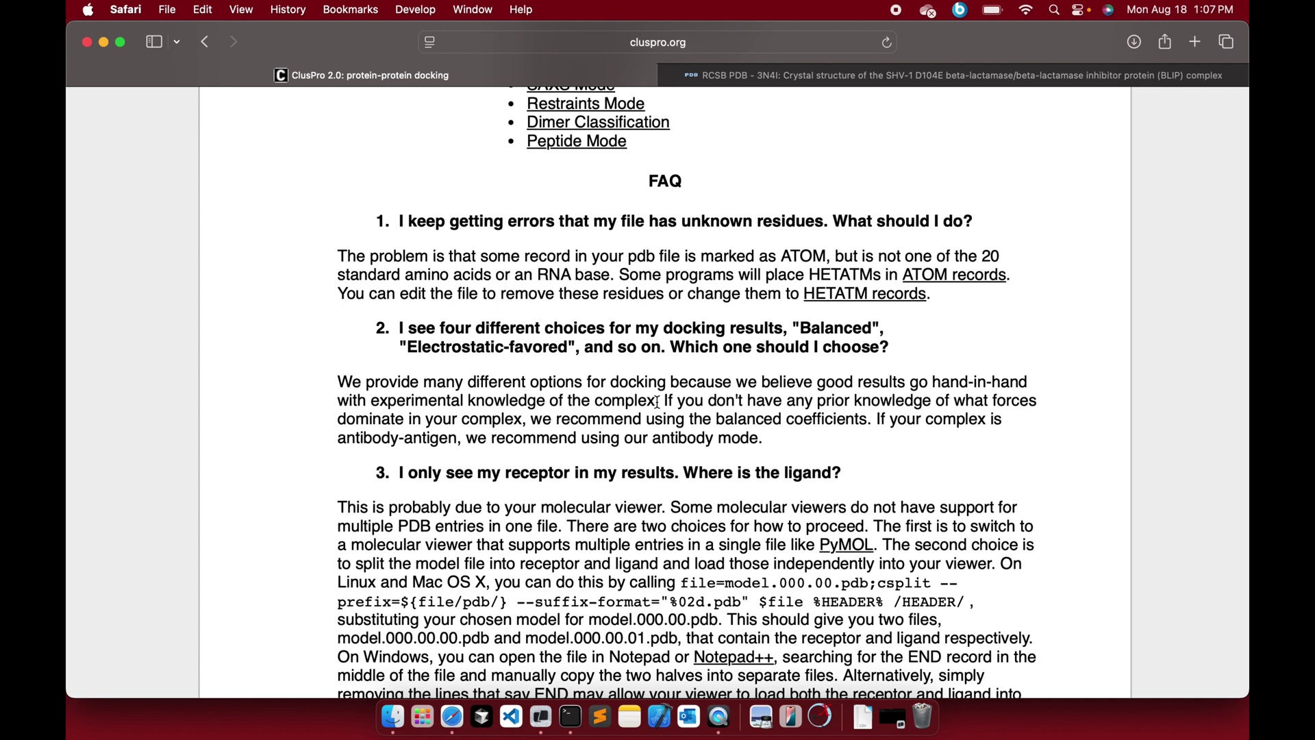
scroll(822, 404, up, 8)
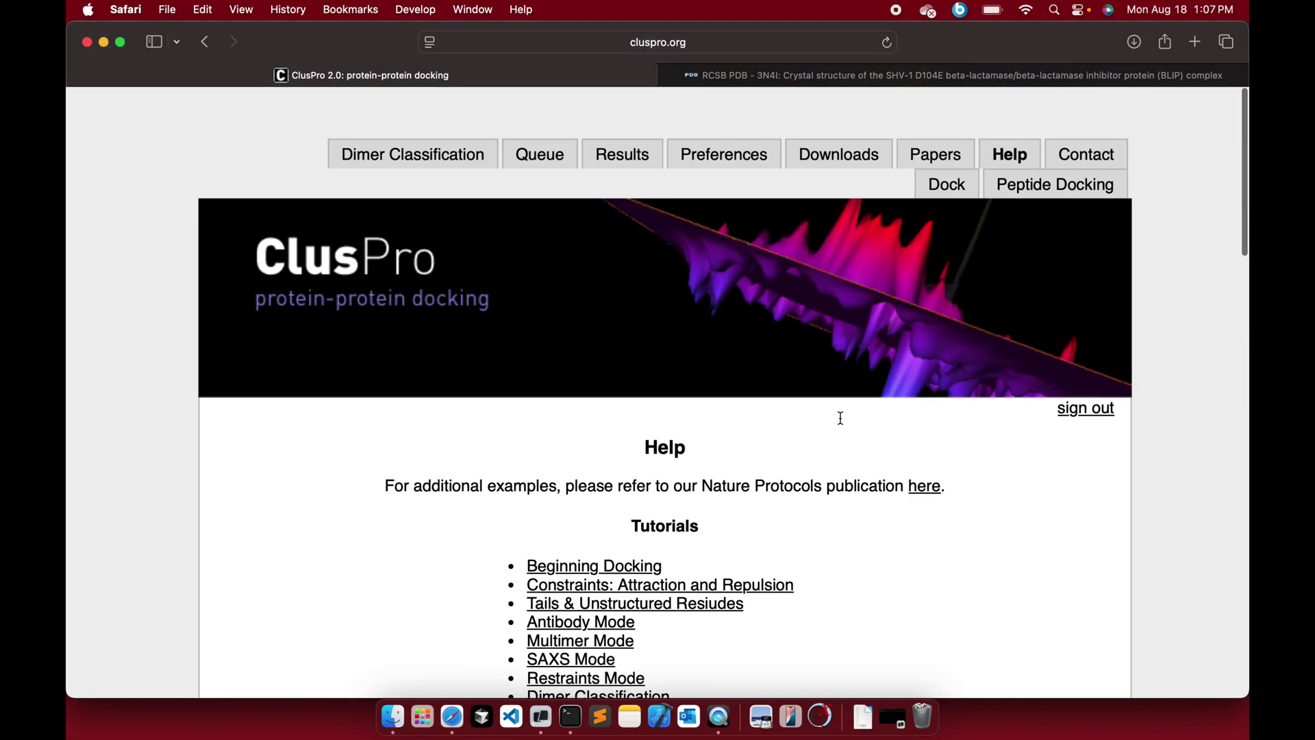
Return to the Balanced model scores of the "3NI4 docking" job and examine the lowest-energy weighted score of cluster 0
click(213, 47)
scroll(733, 387, down, 5)
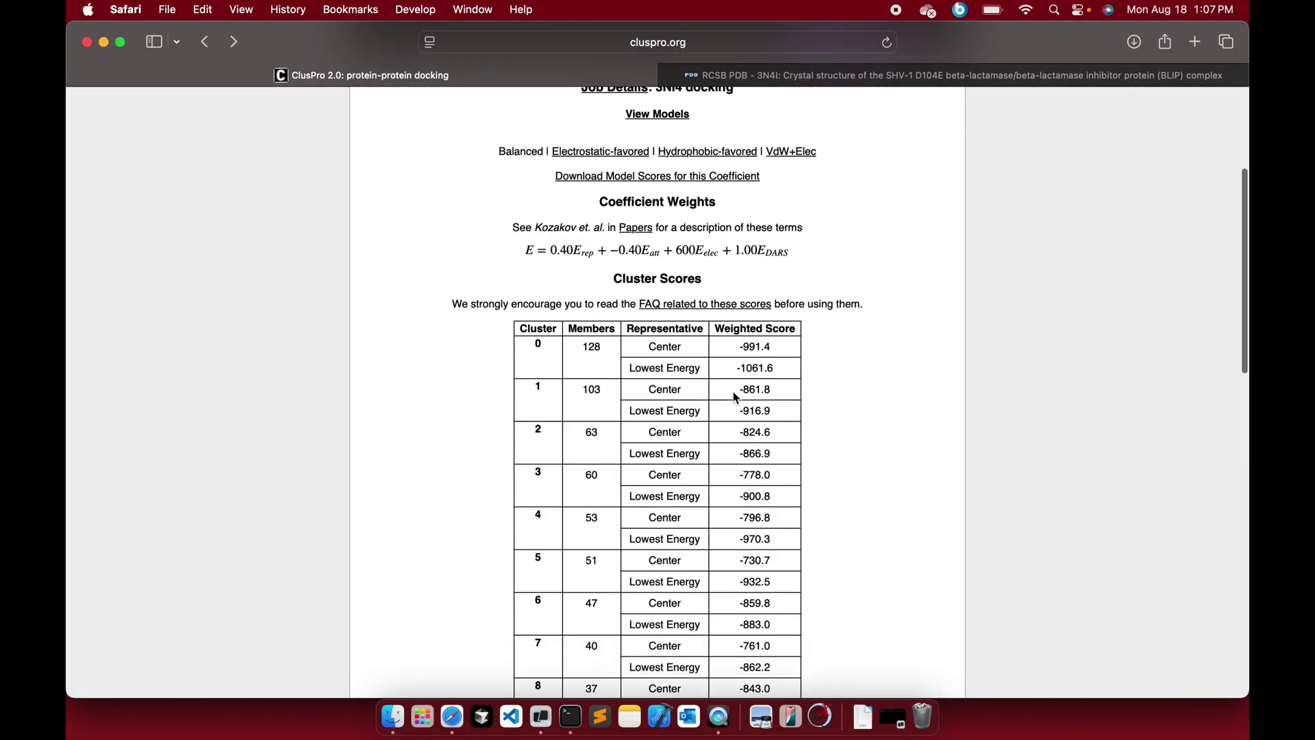
scroll(589, 242, up, 1)
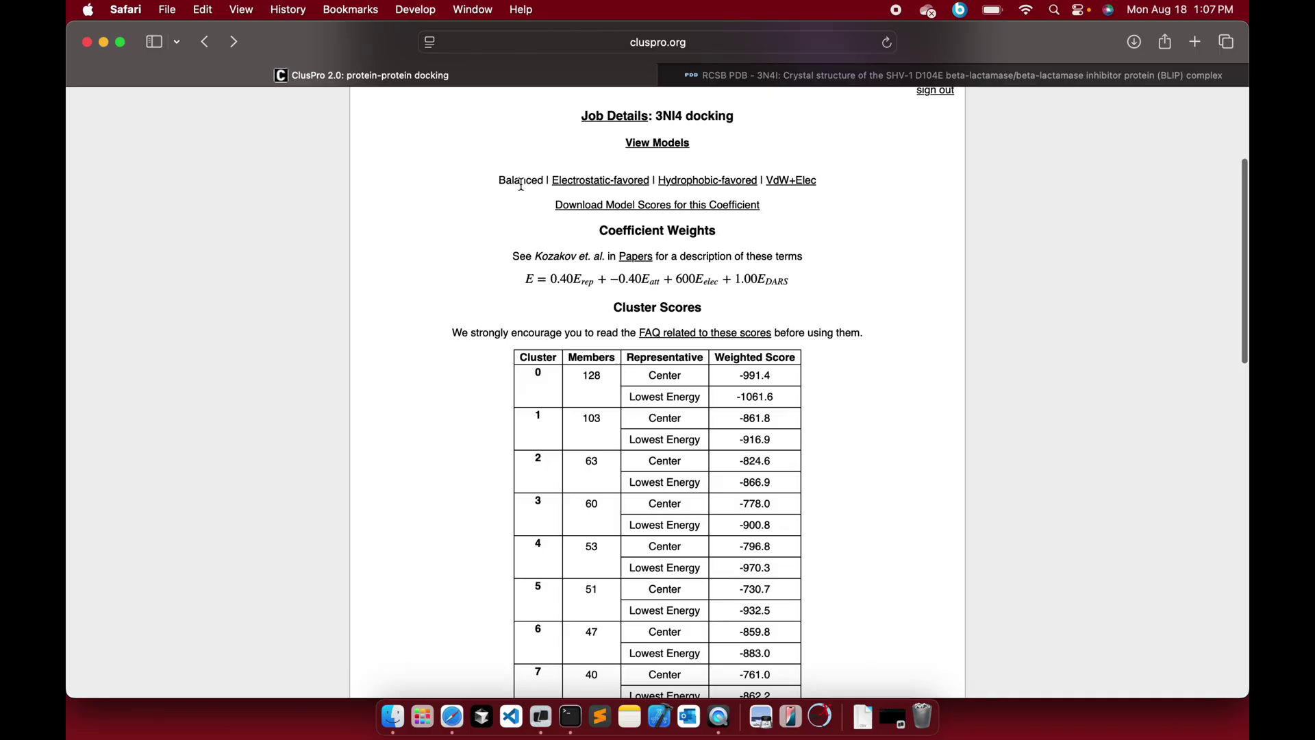
scroll(646, 411, down, 5)
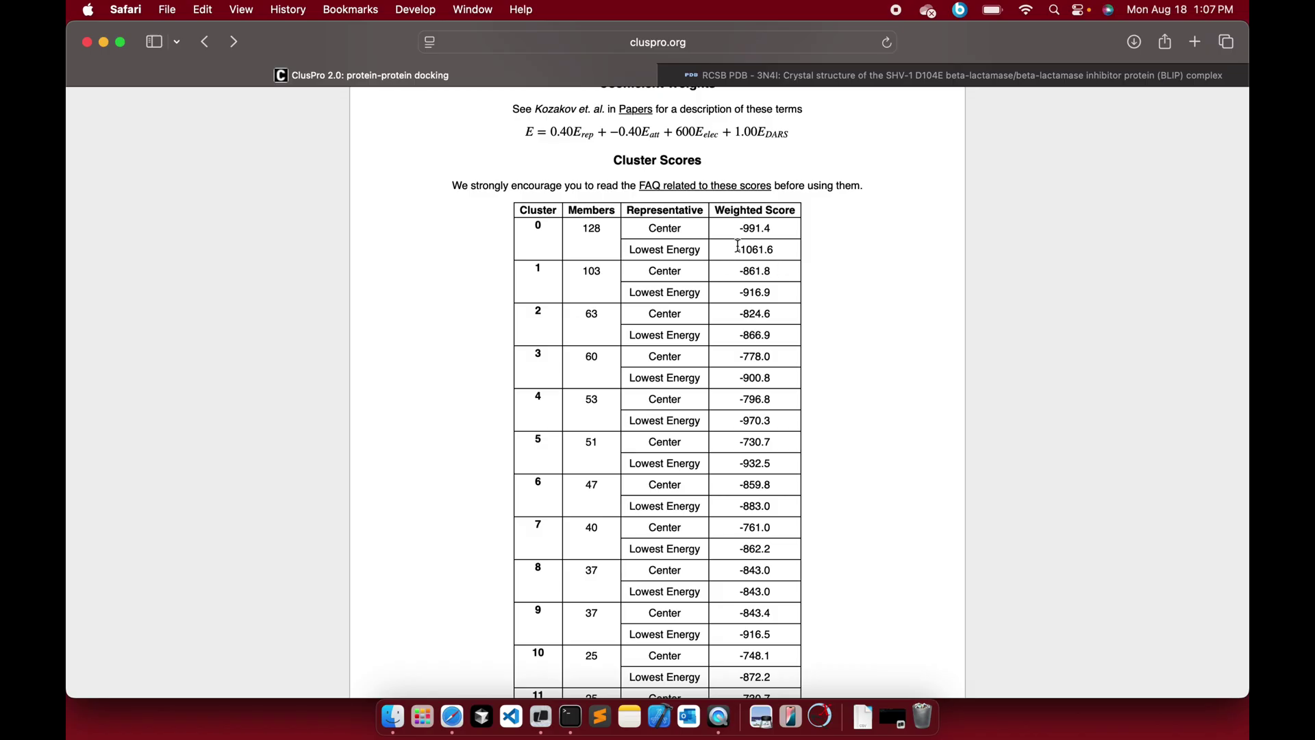
drag(734, 250, 774, 252)
click(827, 271)
scroll(535, 110, up, 5)
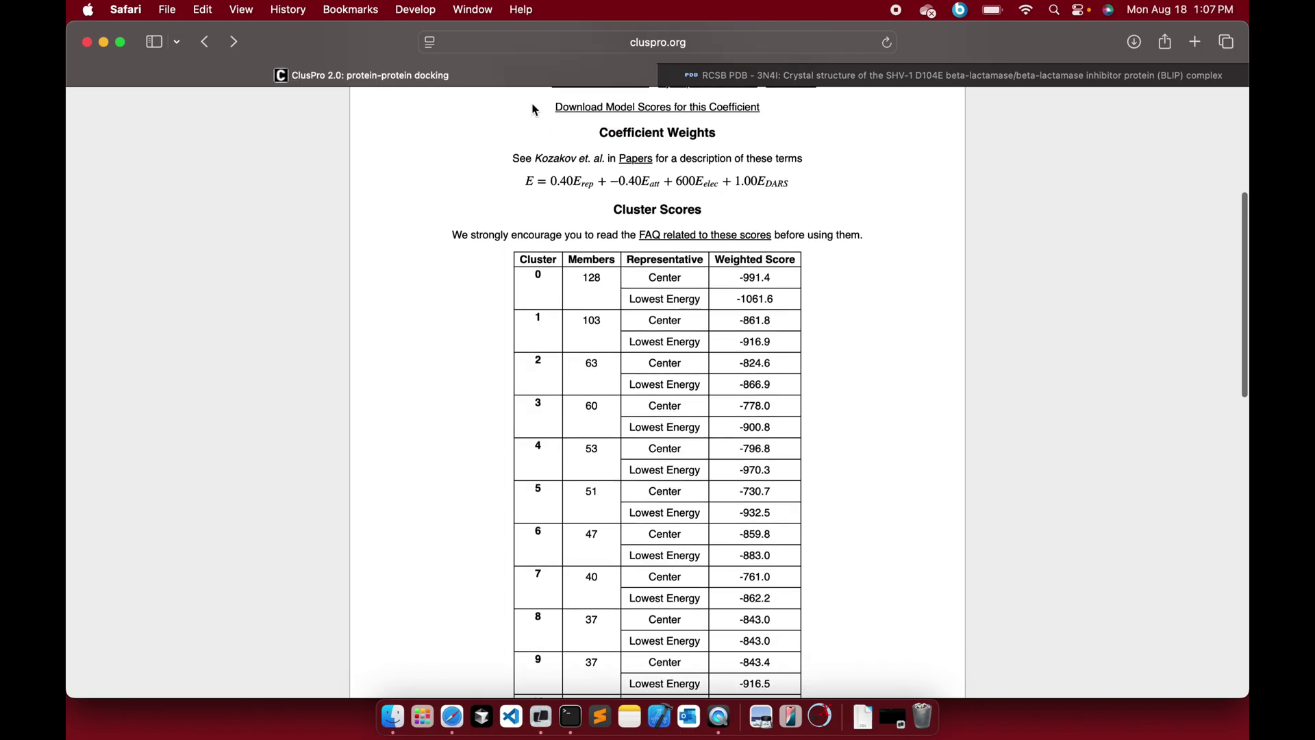
Look over the Electrostatic-favored coefficient weights and cluster scores for comparison, and return to the Balanced scores
click(606, 233)
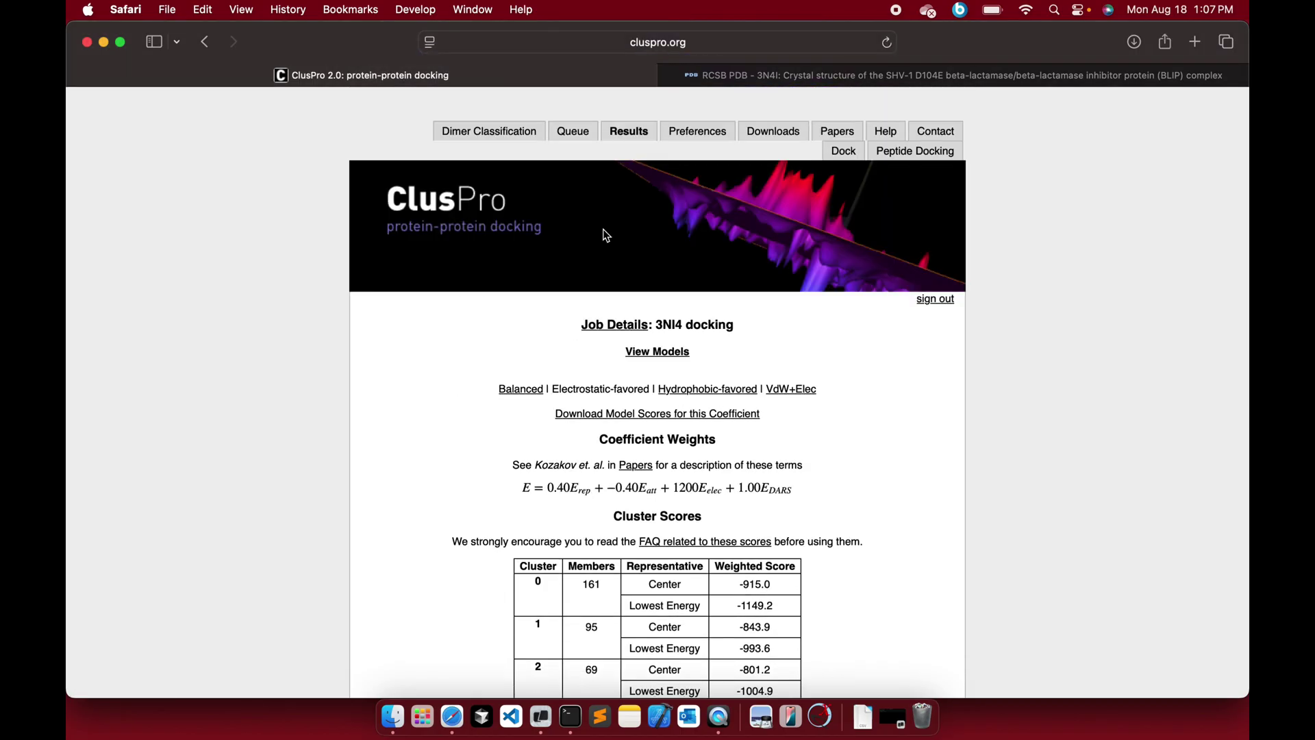
scroll(940, 478, down, 5)
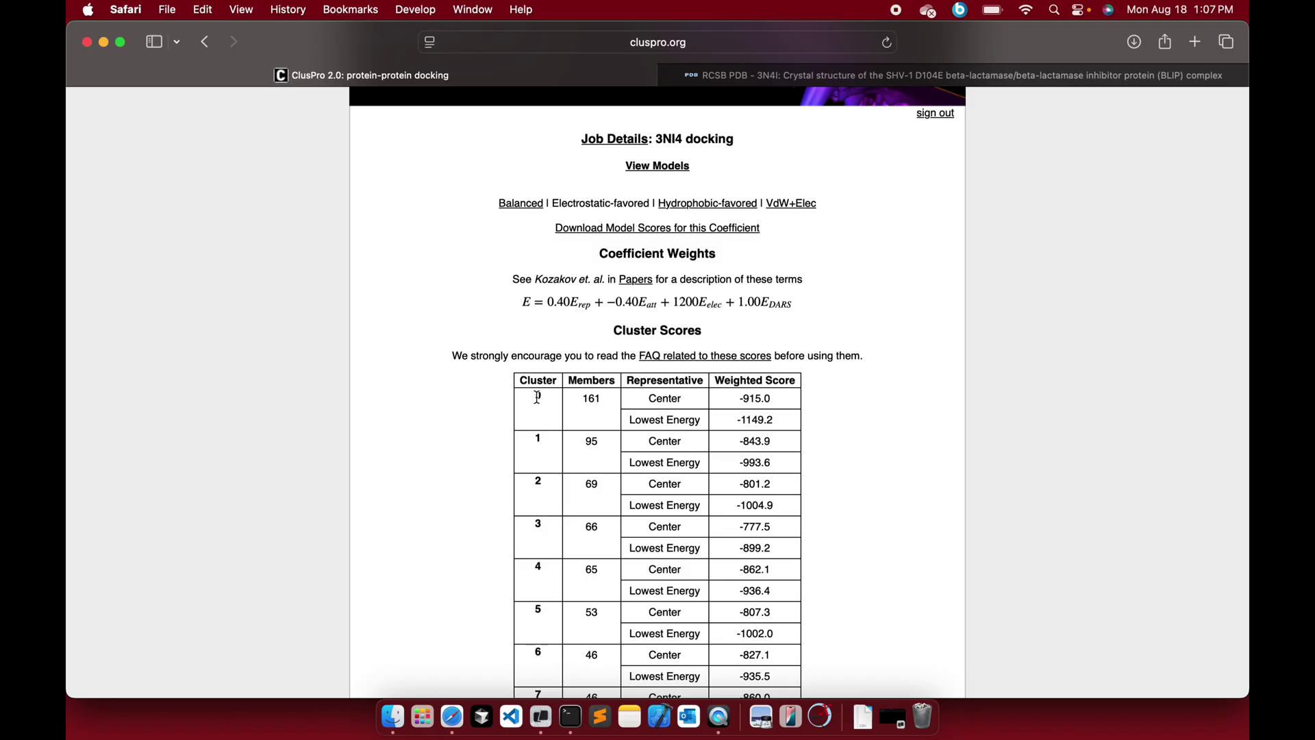
click(521, 204)
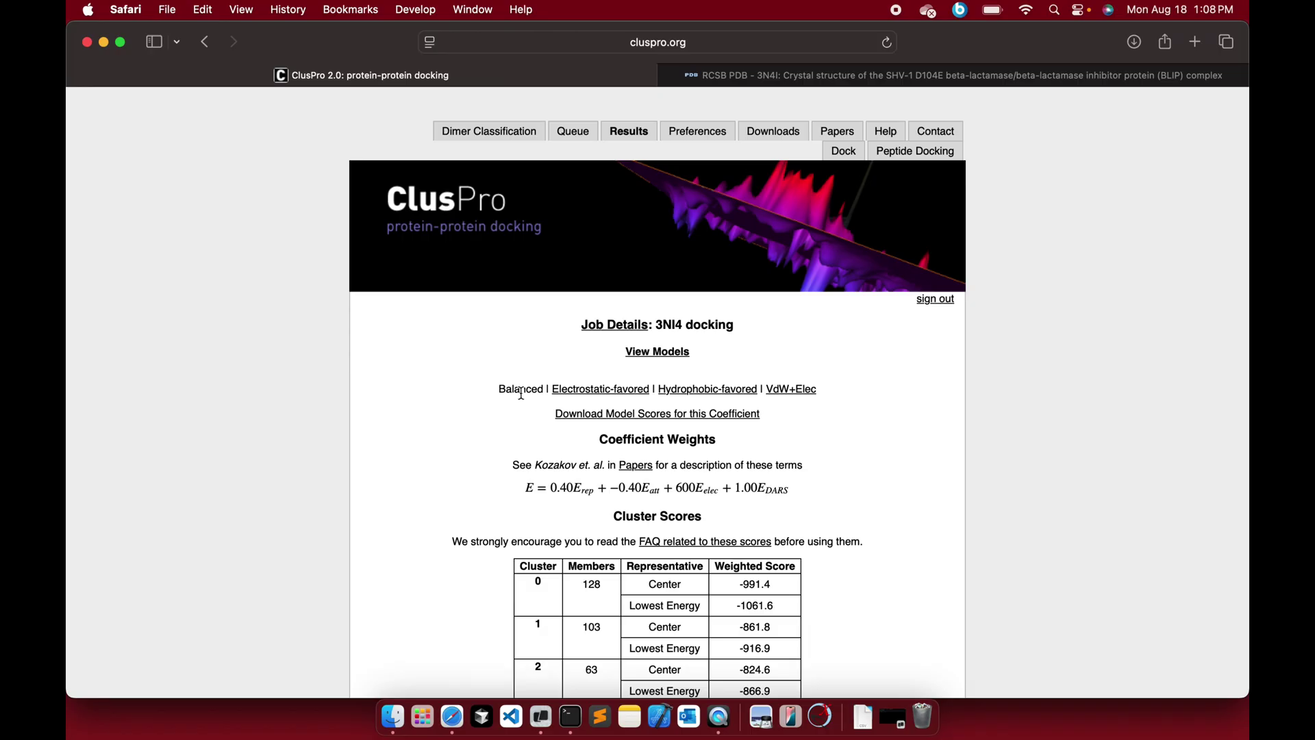
Open the job's Balanced models, check the display count options, and download the model of cluster 0
click(656, 352)
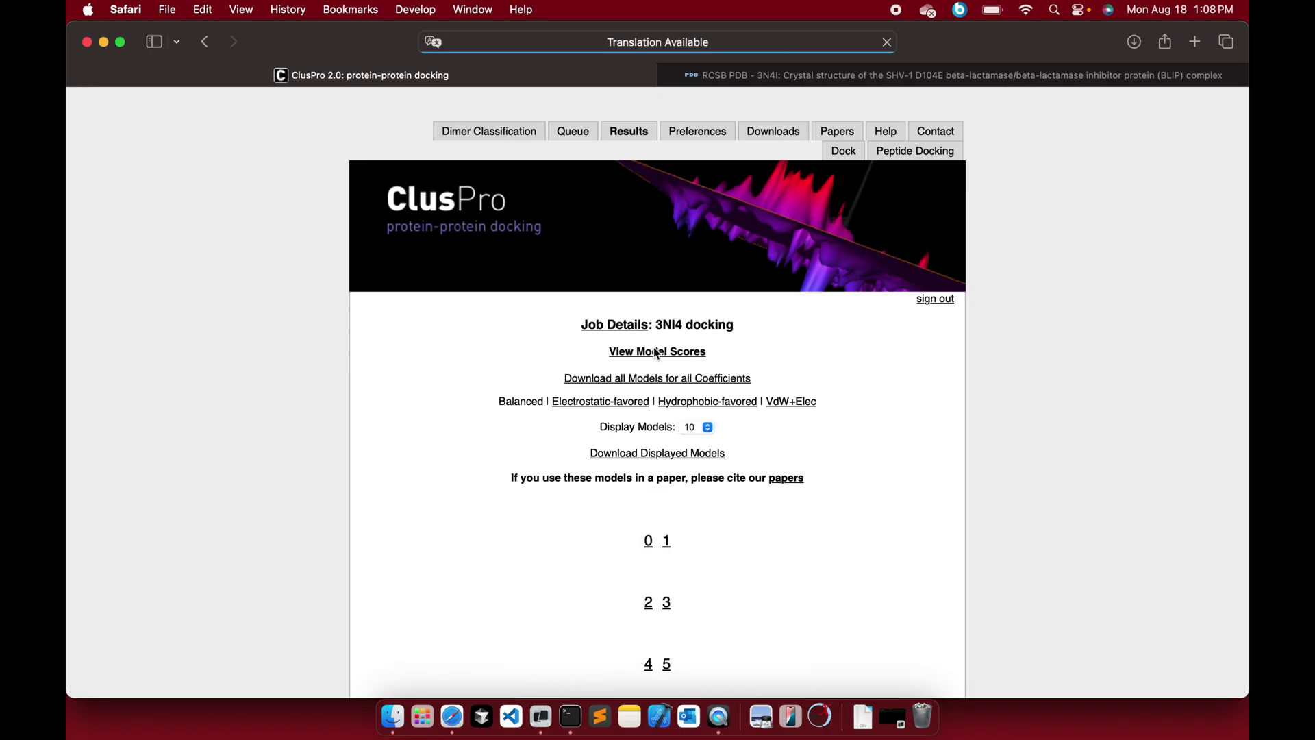
scroll(813, 369, down, 5)
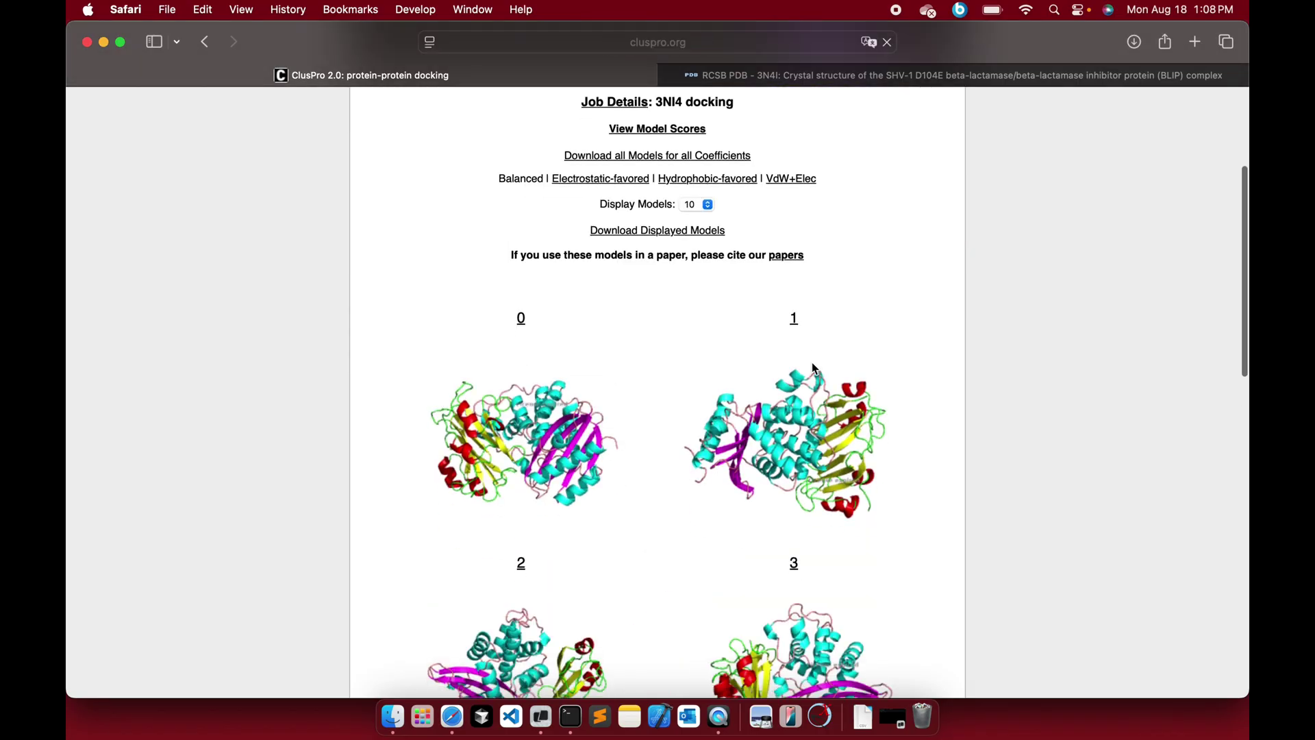
click(707, 204)
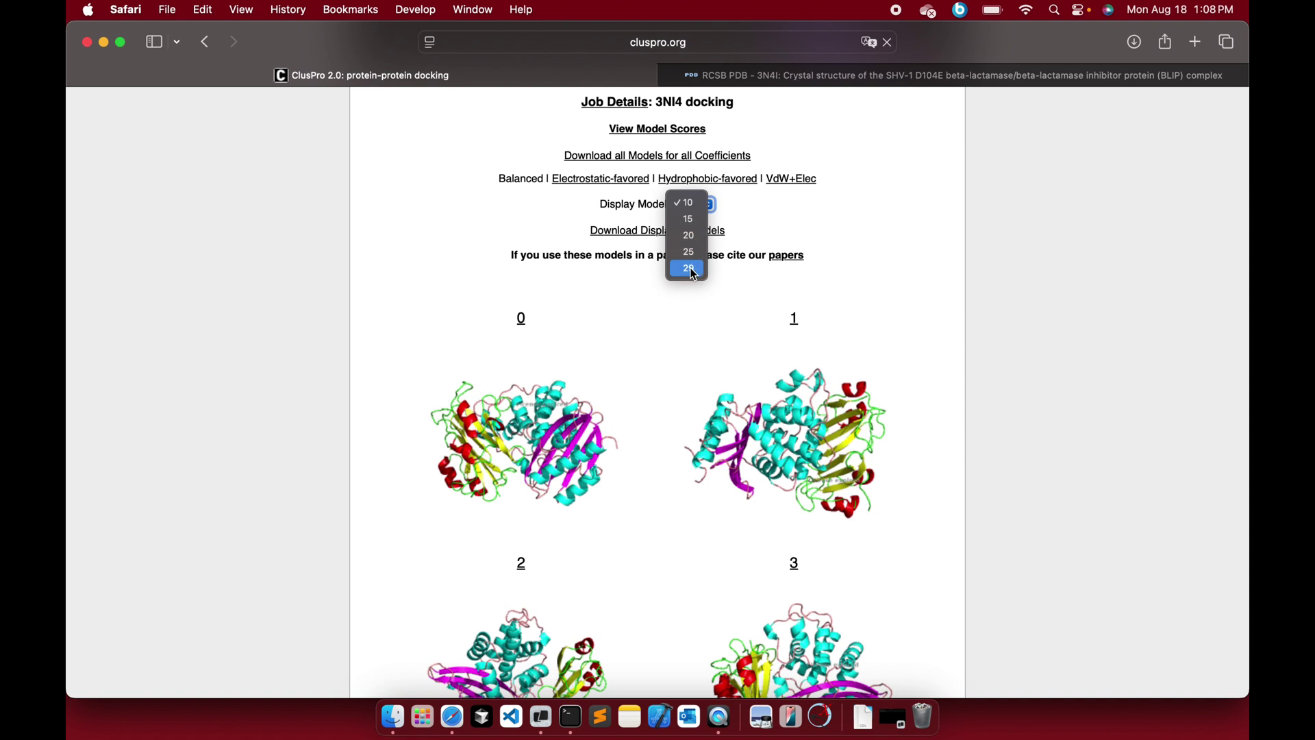
click(733, 300)
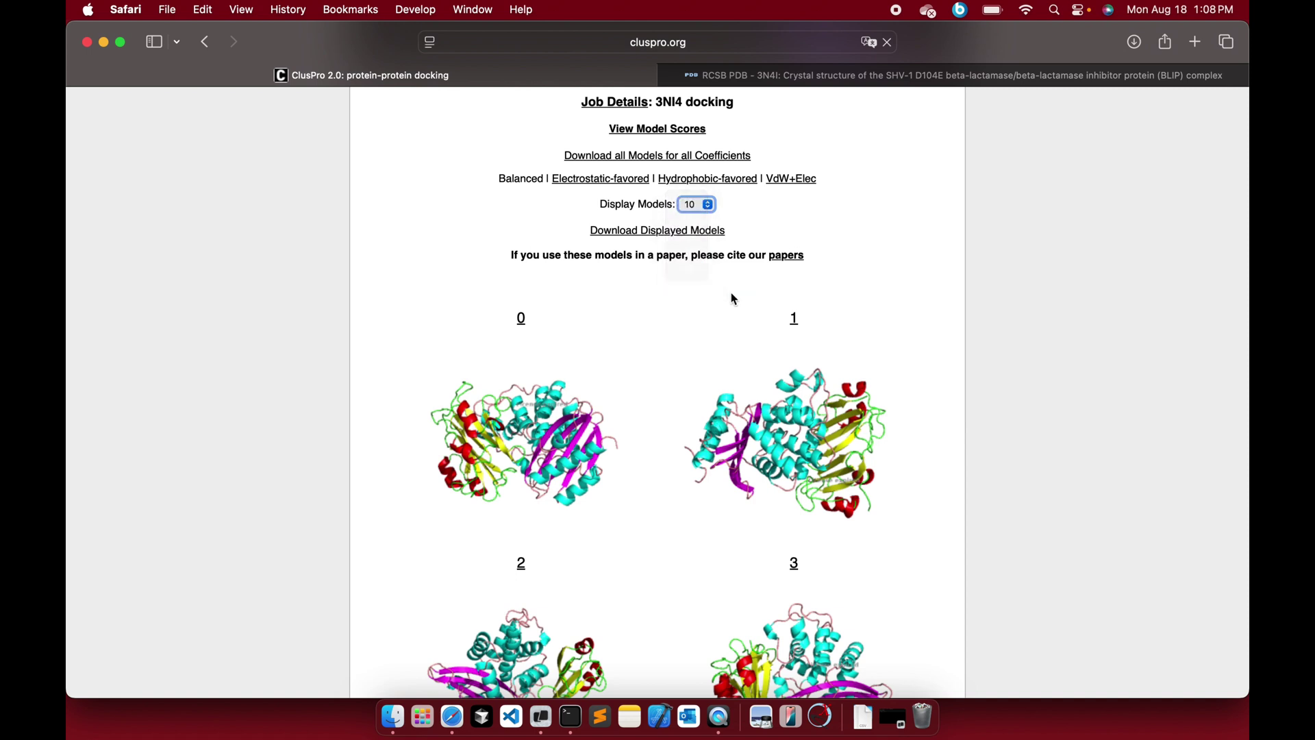
click(521, 329)
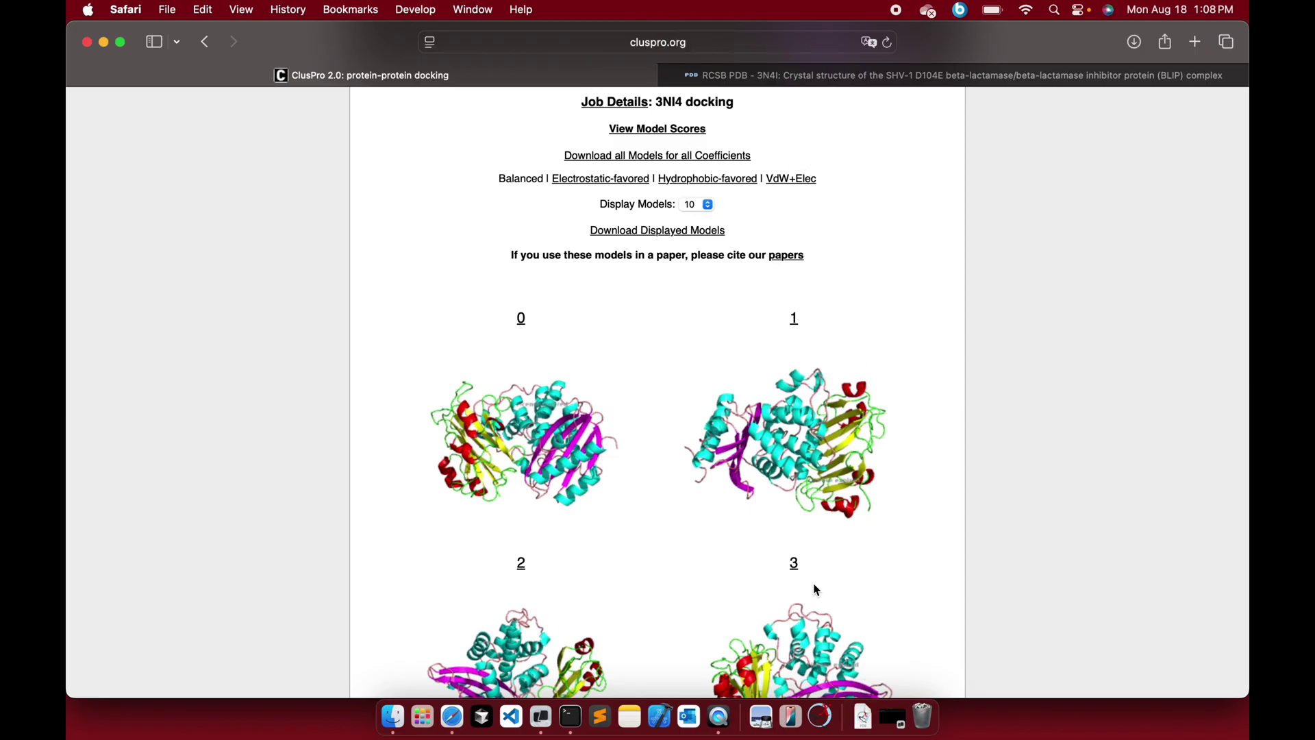
Open the crystal structure 3n4i.pdb from the Downloads folder in ChimeraX
click(395, 719)
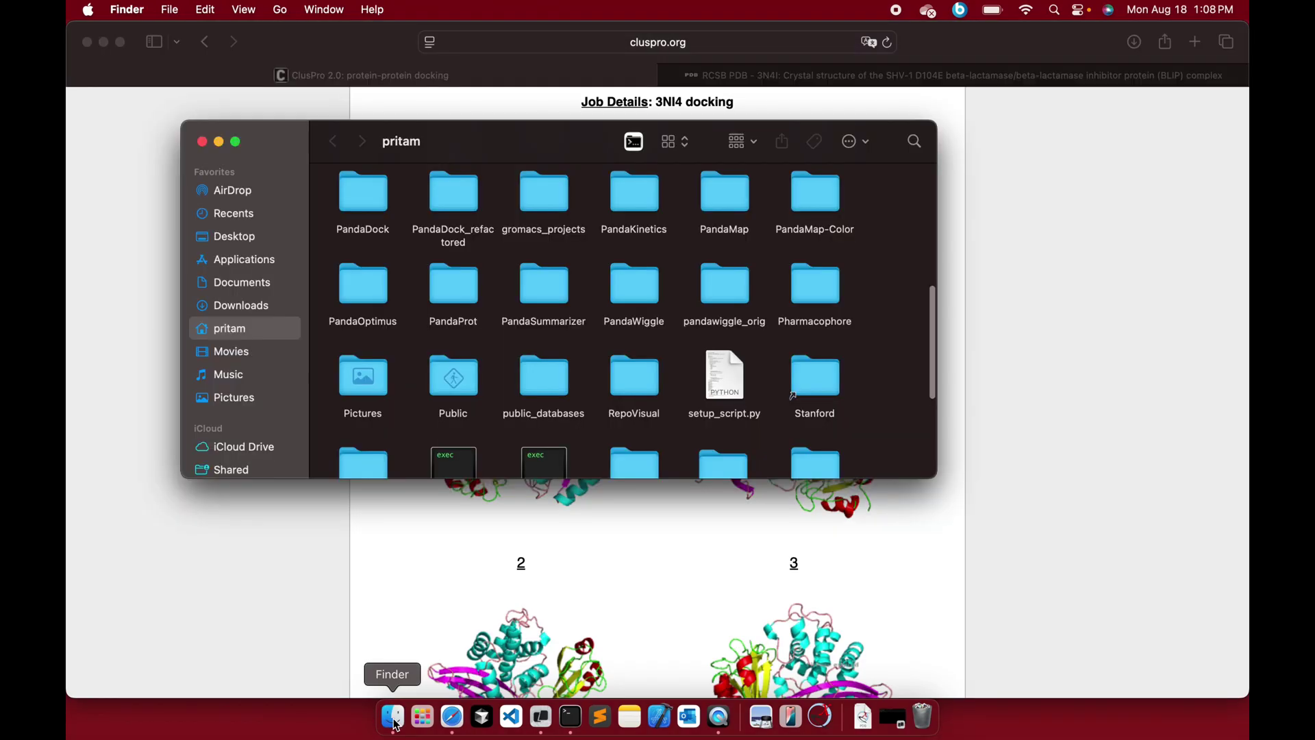
click(248, 308)
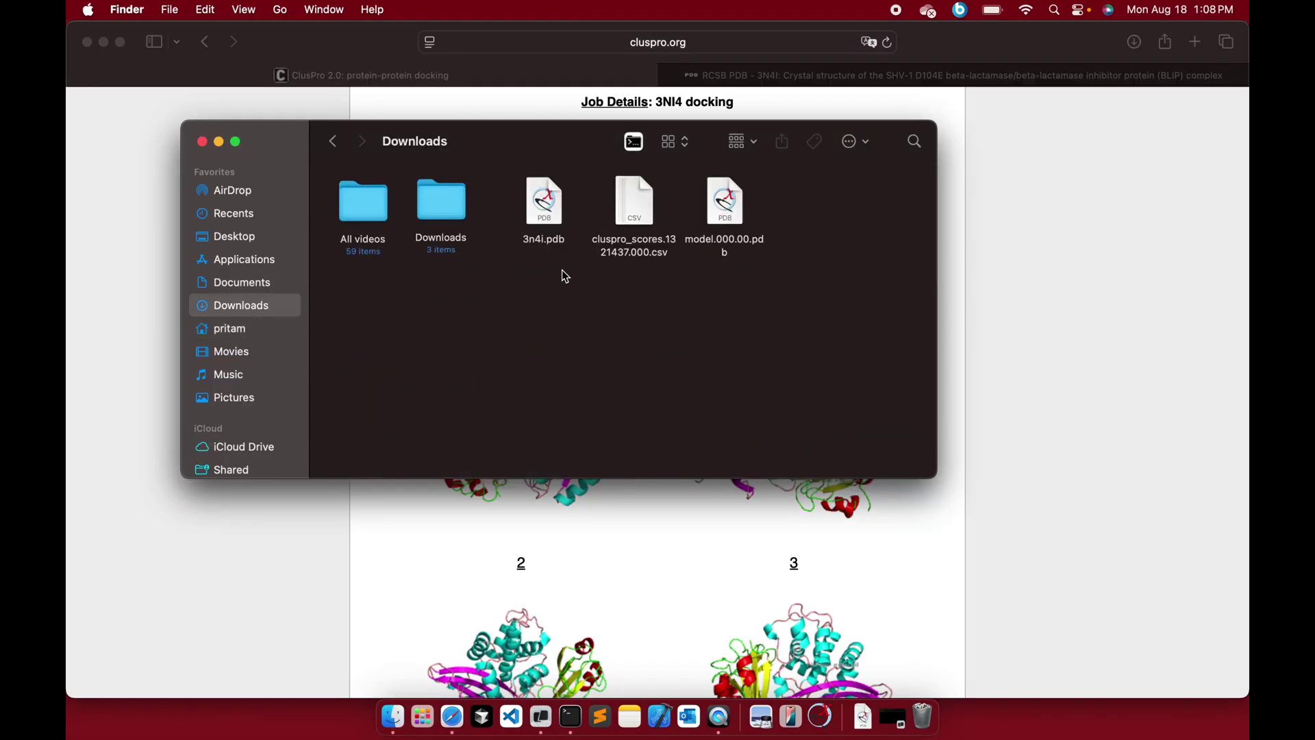
double_click(554, 226)
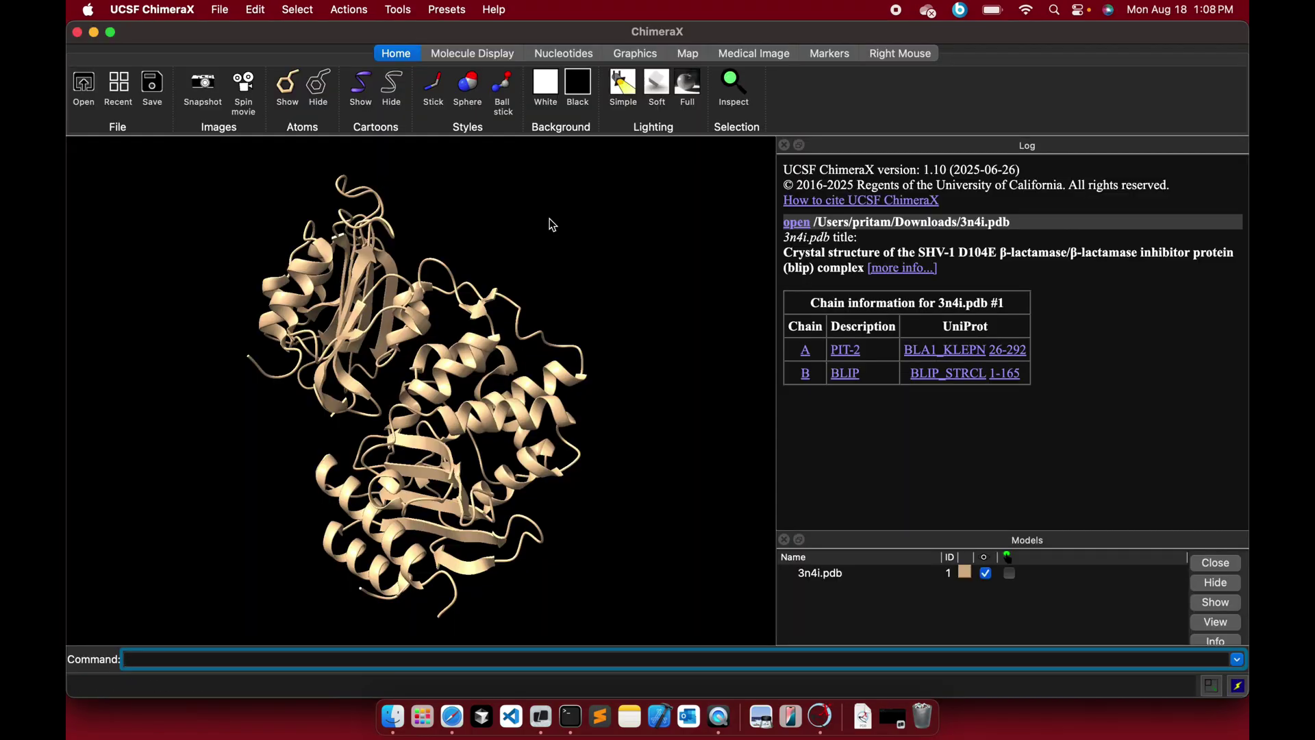
mouse_move(405, 380)
mouse_down()
mouse_move(425, 382)
mouse_move(395, 395)
mouse_up()
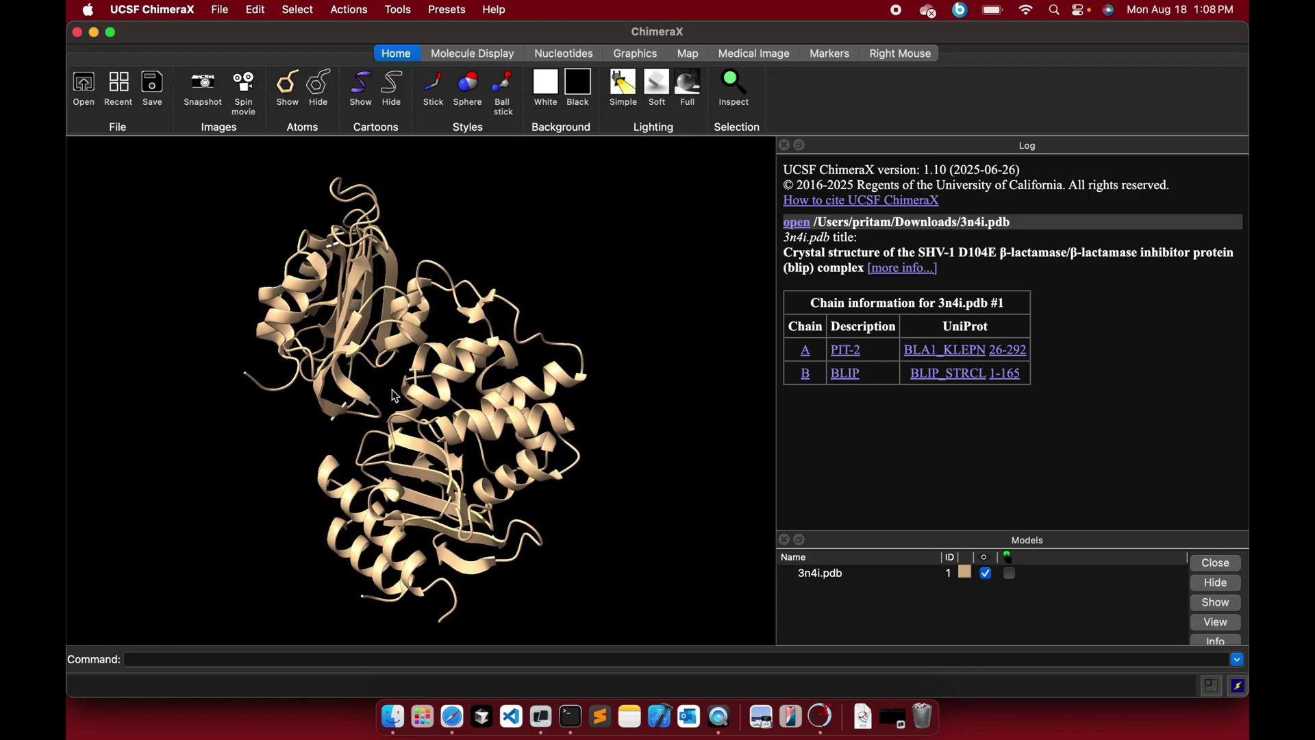
Add the docked model file model.000.00.pdb from the Downloads folder to the ChimeraX session containing 3n4i.pdb
click(393, 717)
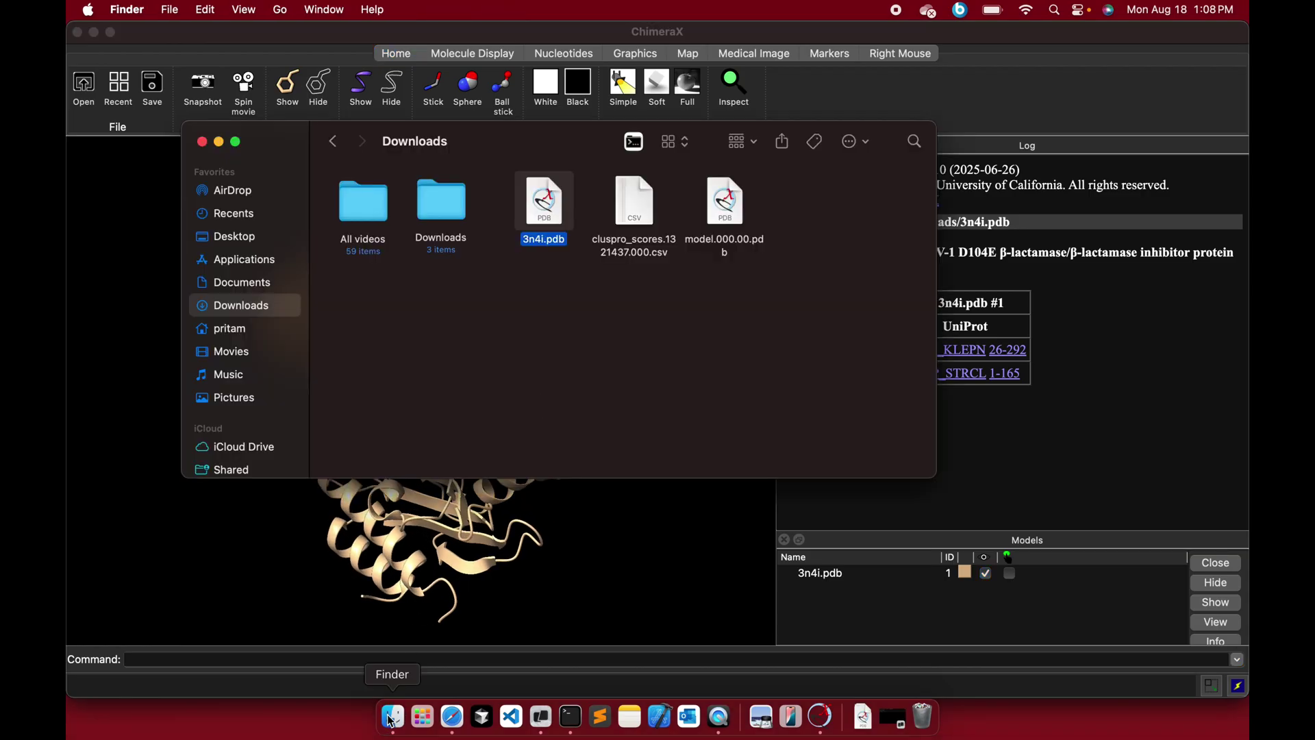
click(729, 238)
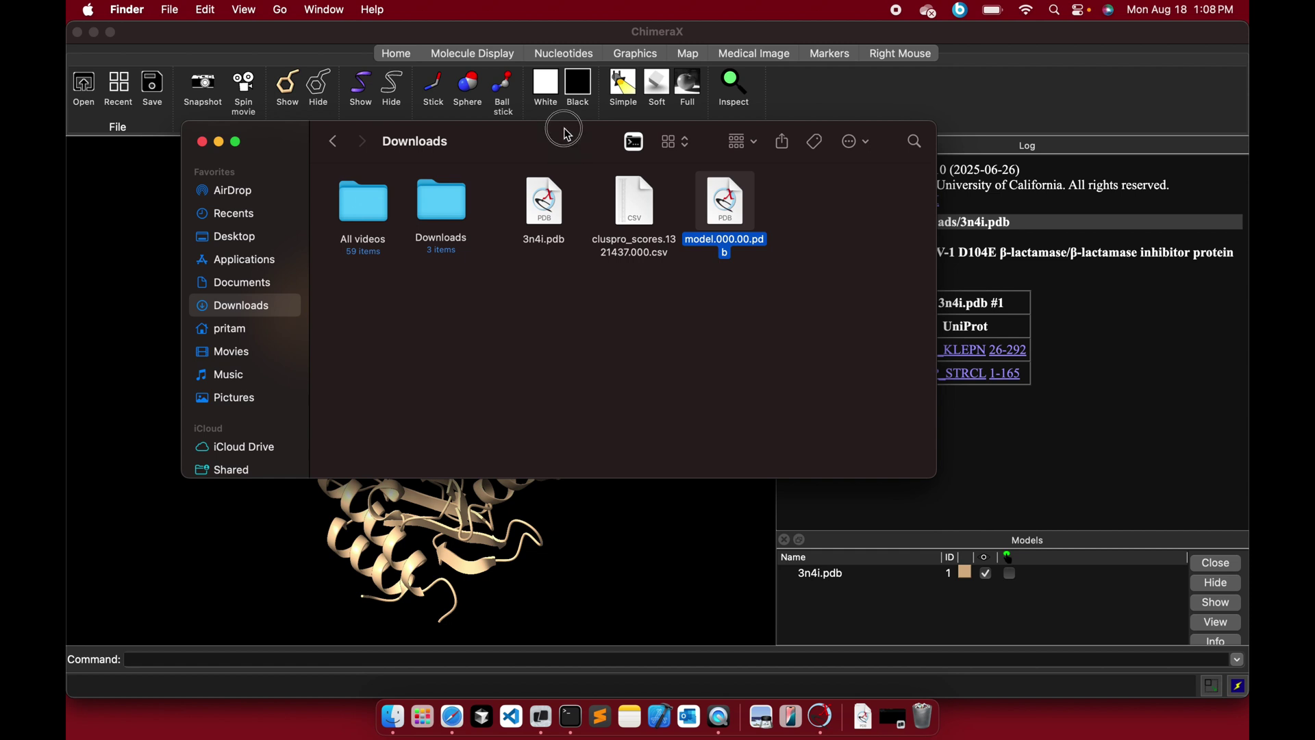
drag(567, 134, 854, 137)
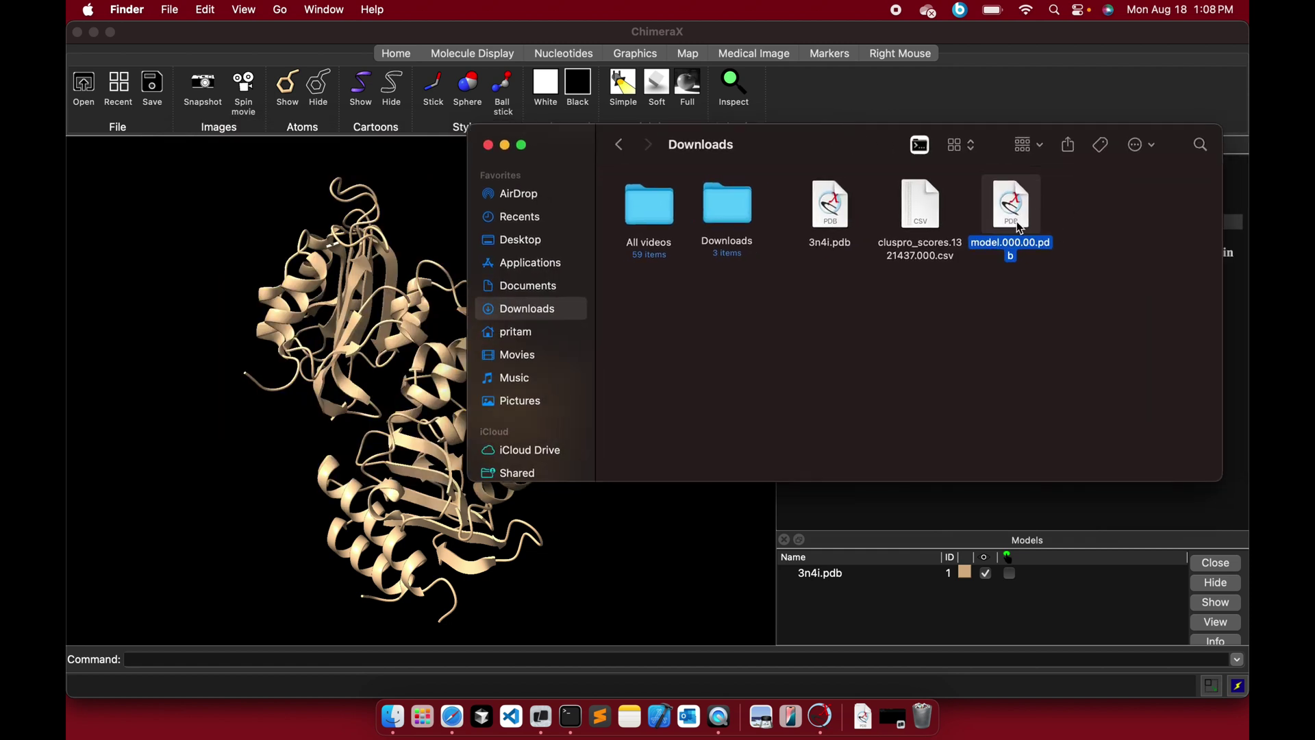
key(space)
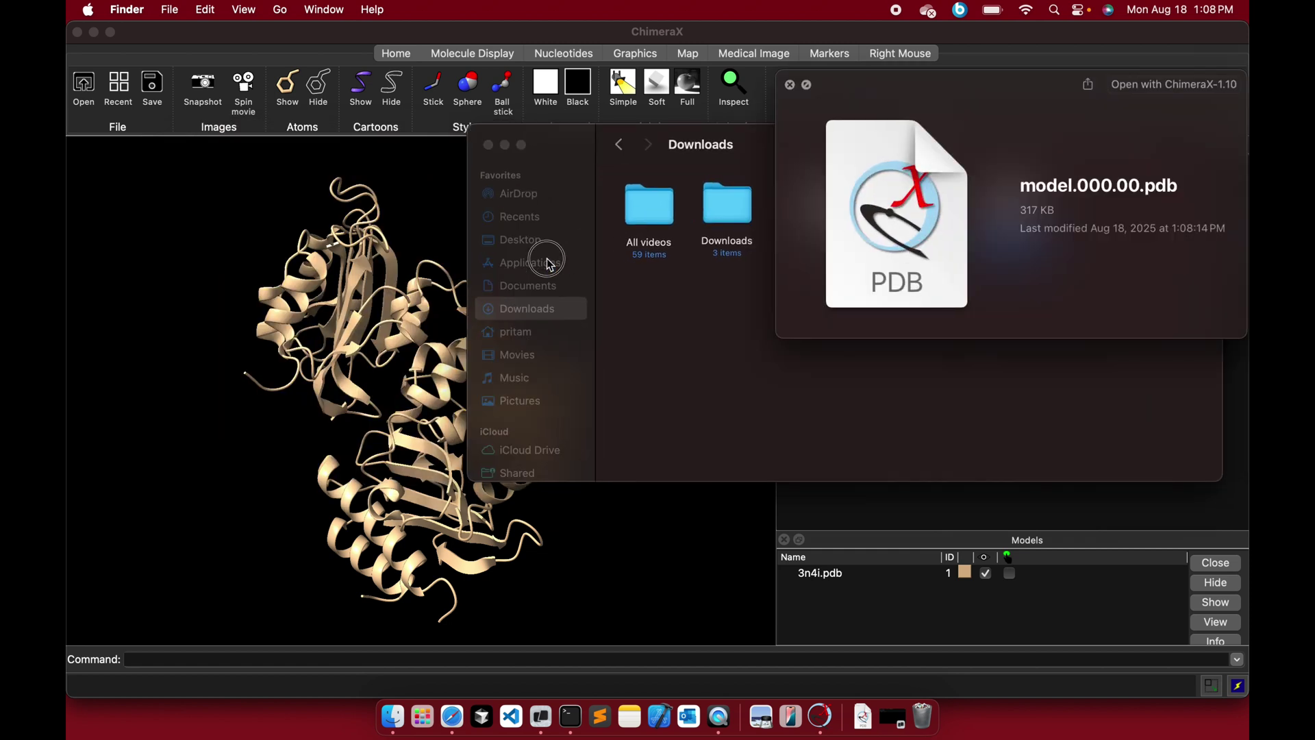
click(742, 316)
drag(1012, 218, 371, 361)
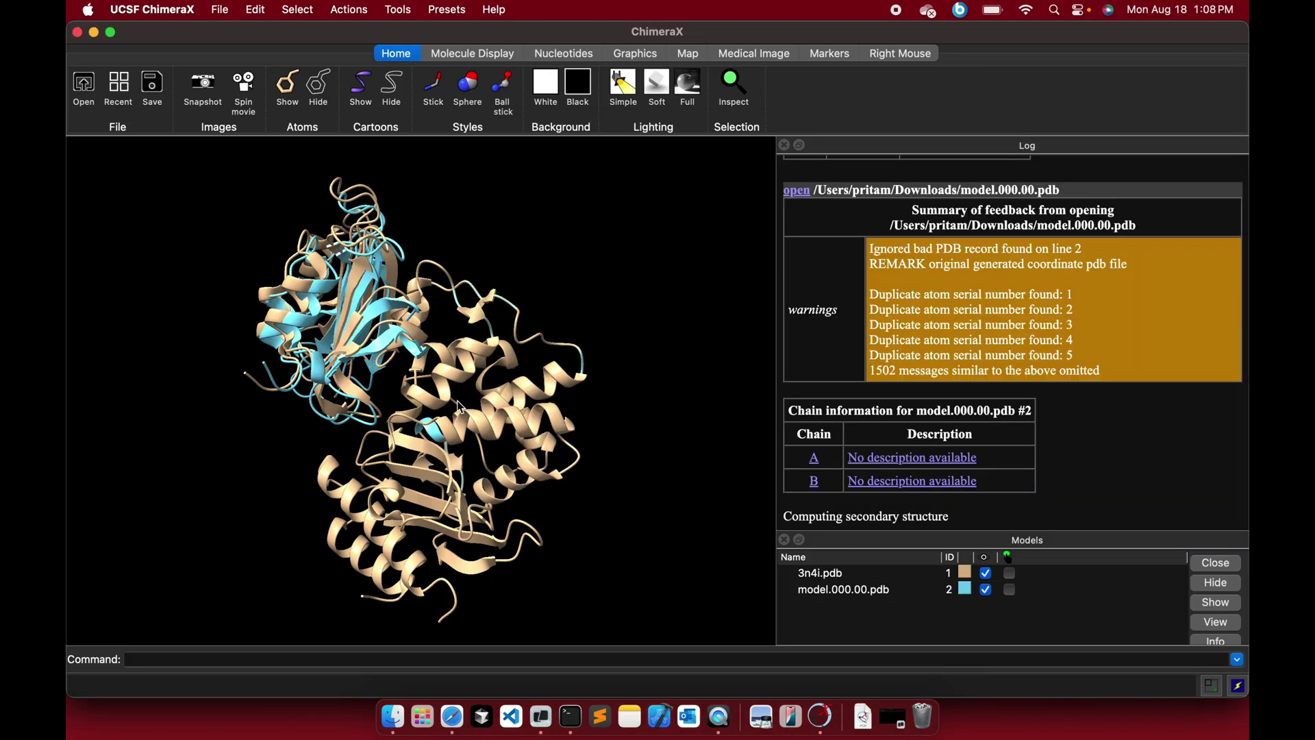
Examine from several angles how the docked model model.000.00.pdb overlaps with the crystal structure 3n4i.pdb
drag(461, 413, 441, 410)
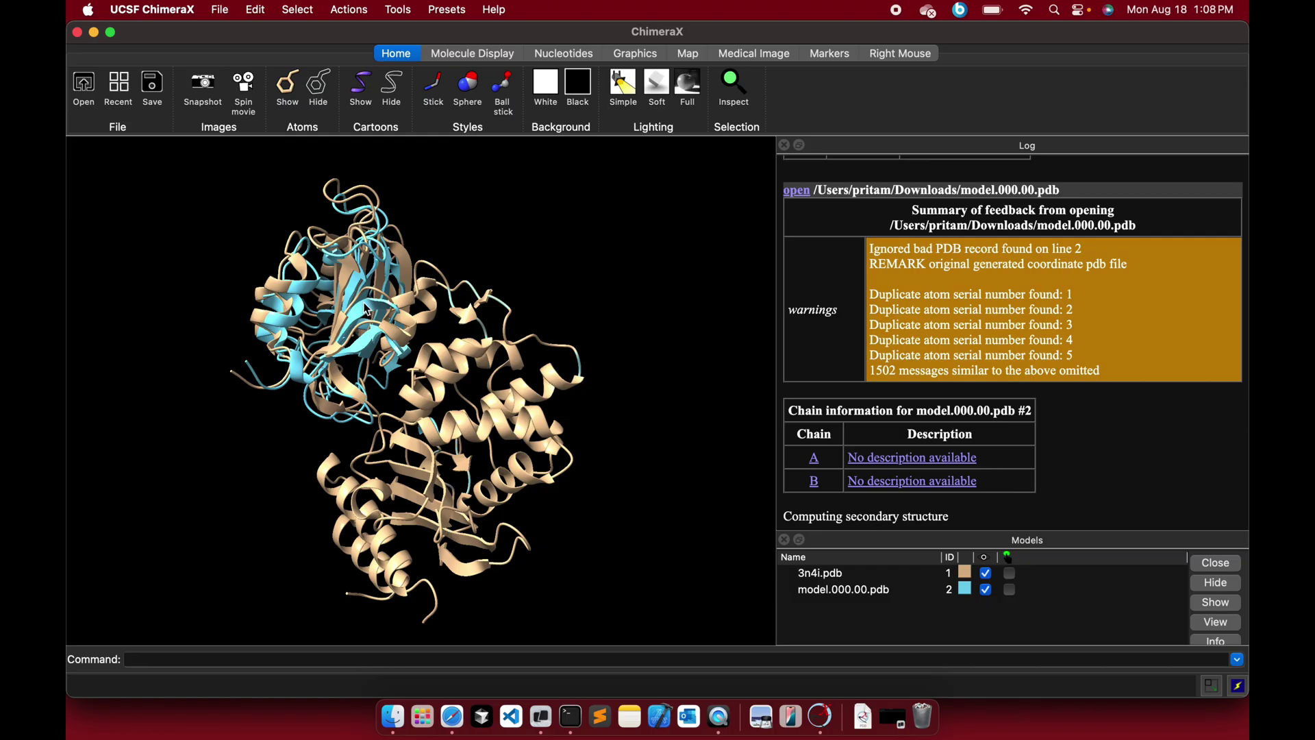
scroll(368, 310, up, 6)
mouse_move(363, 303)
mouse_down()
mouse_move(366, 327)
mouse_move(363, 308)
mouse_up()
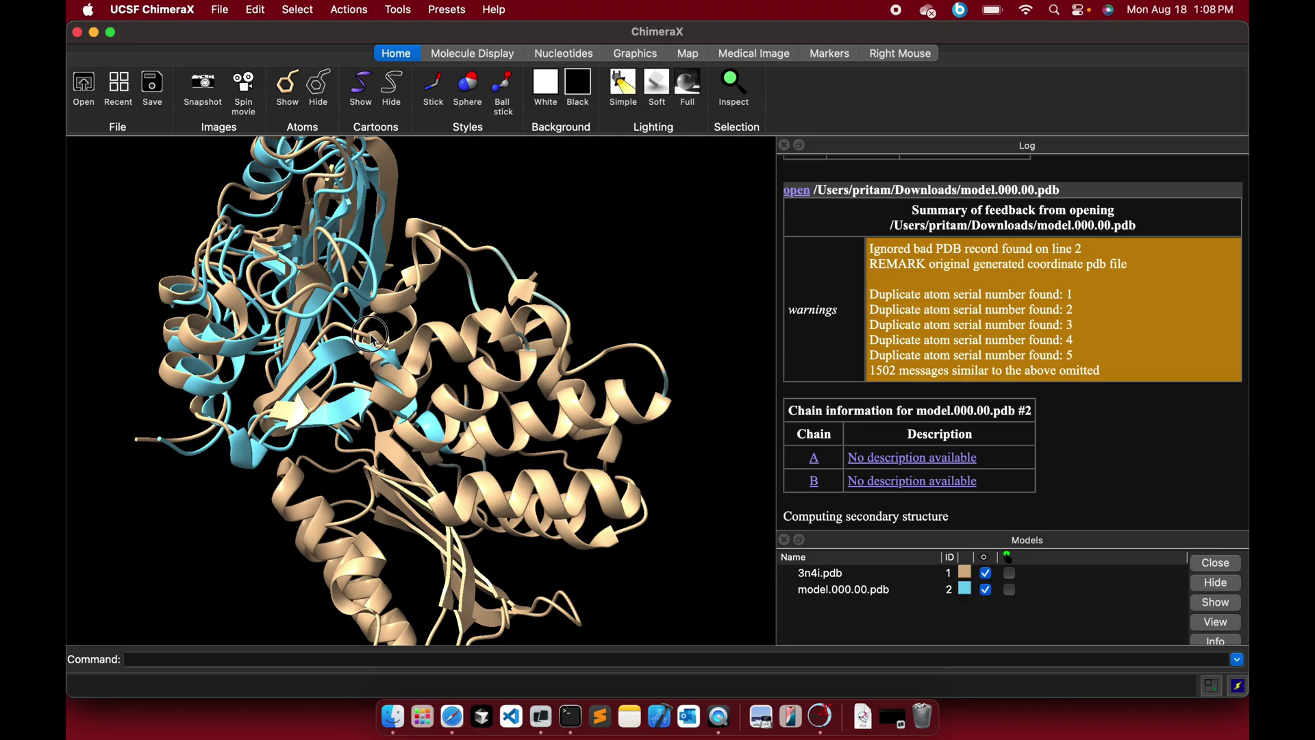
drag(371, 336, 444, 426)
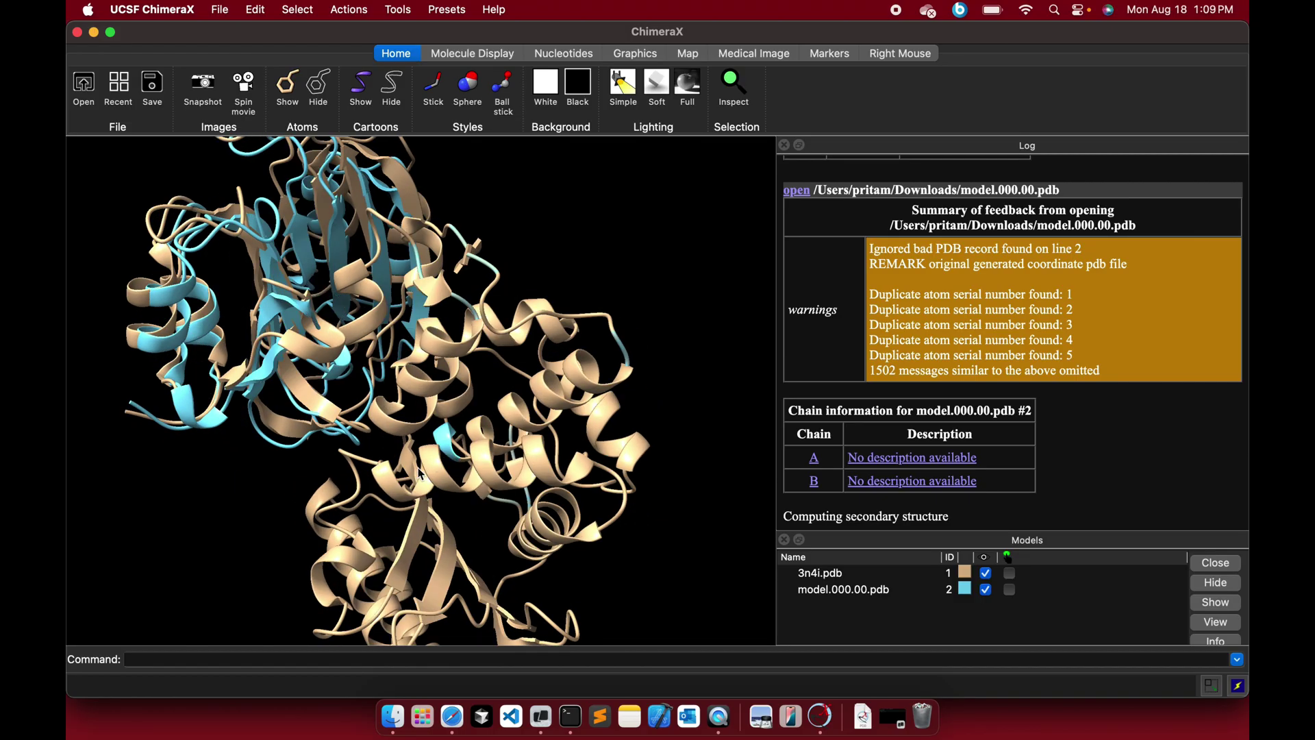
drag(420, 472, 442, 490)
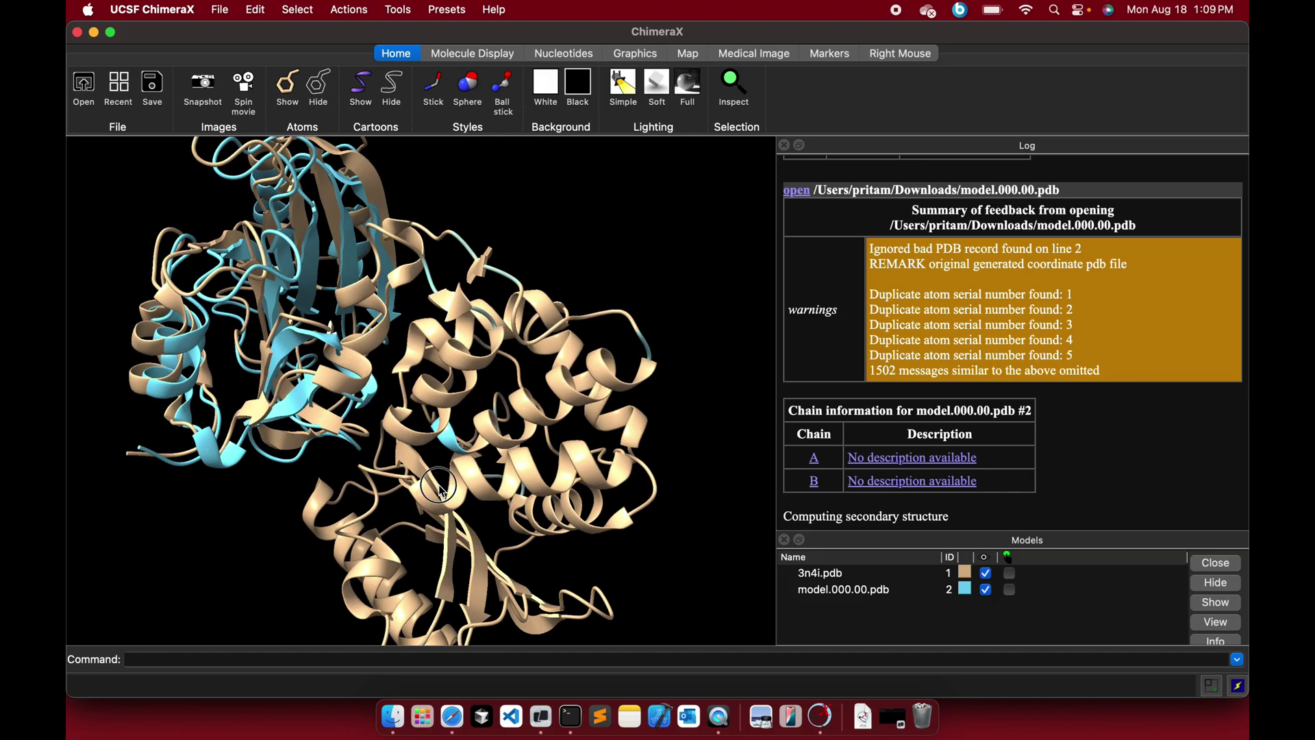
scroll(322, 322, down, 3)
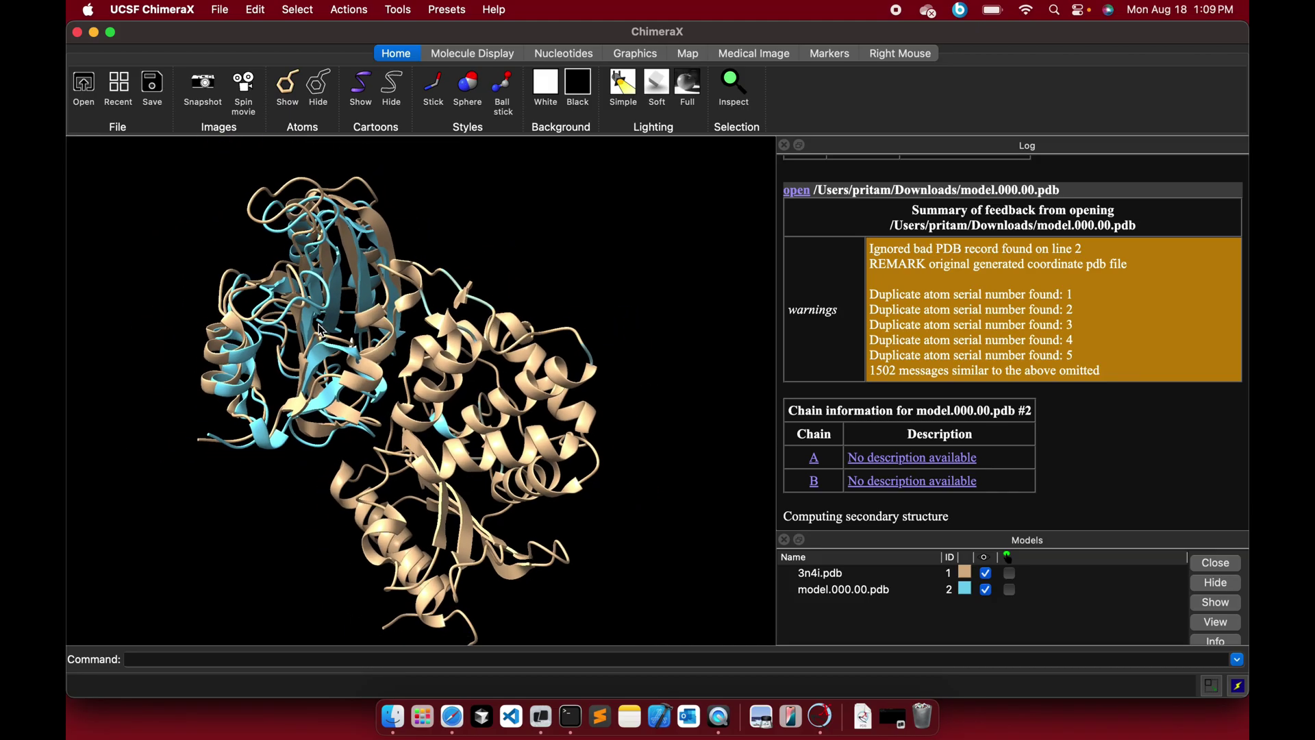
drag(408, 375, 458, 366)
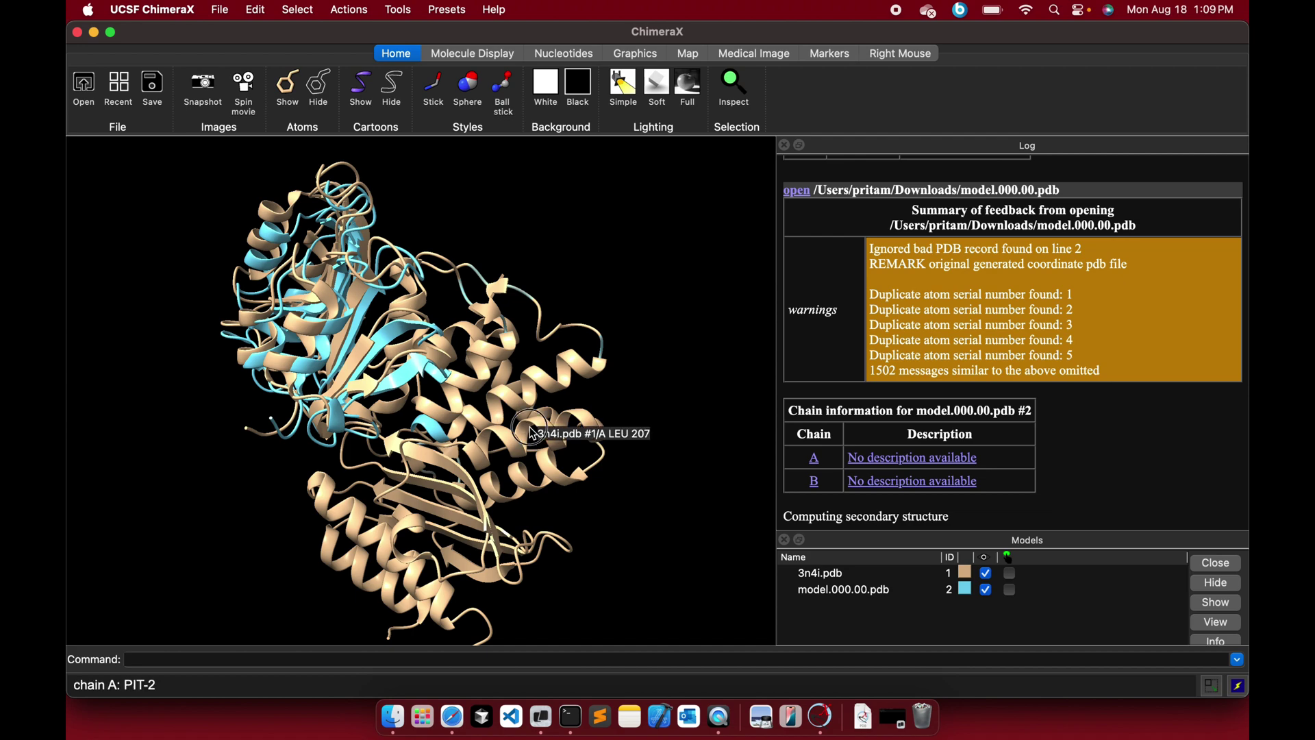
drag(534, 434, 502, 383)
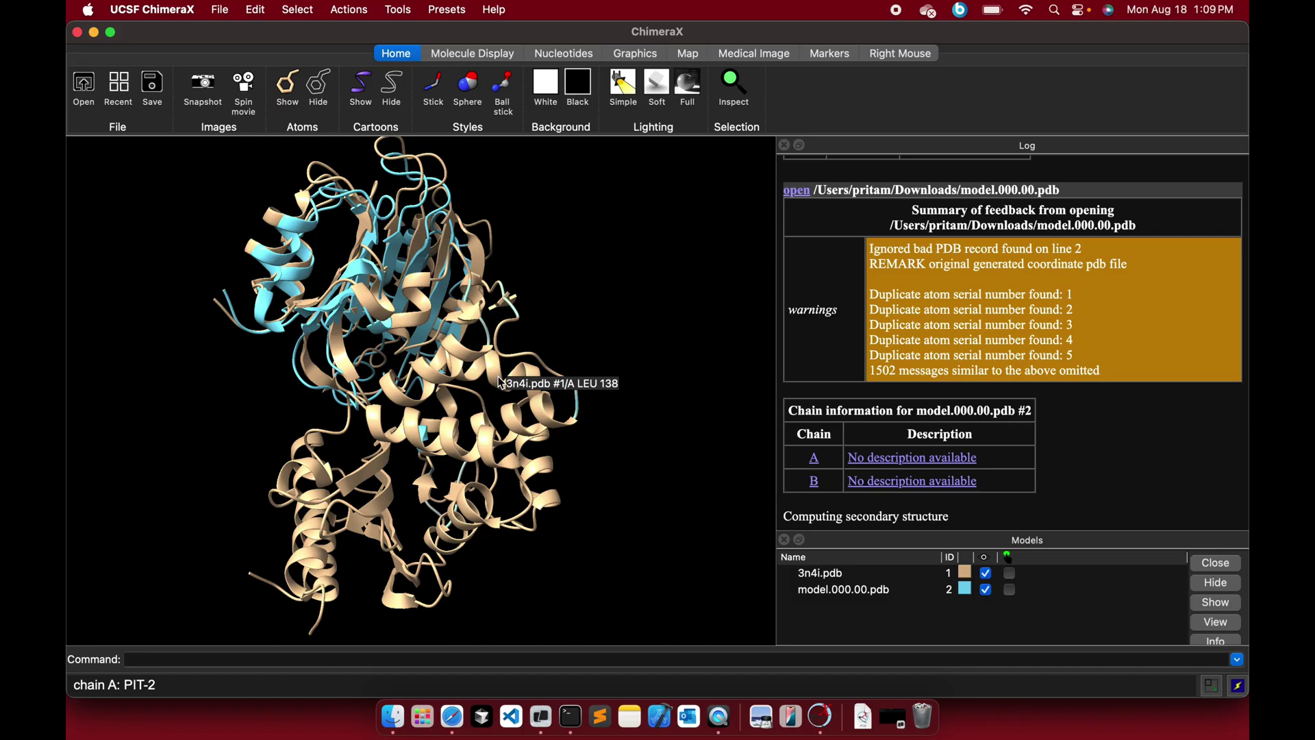
drag(457, 457, 547, 464)
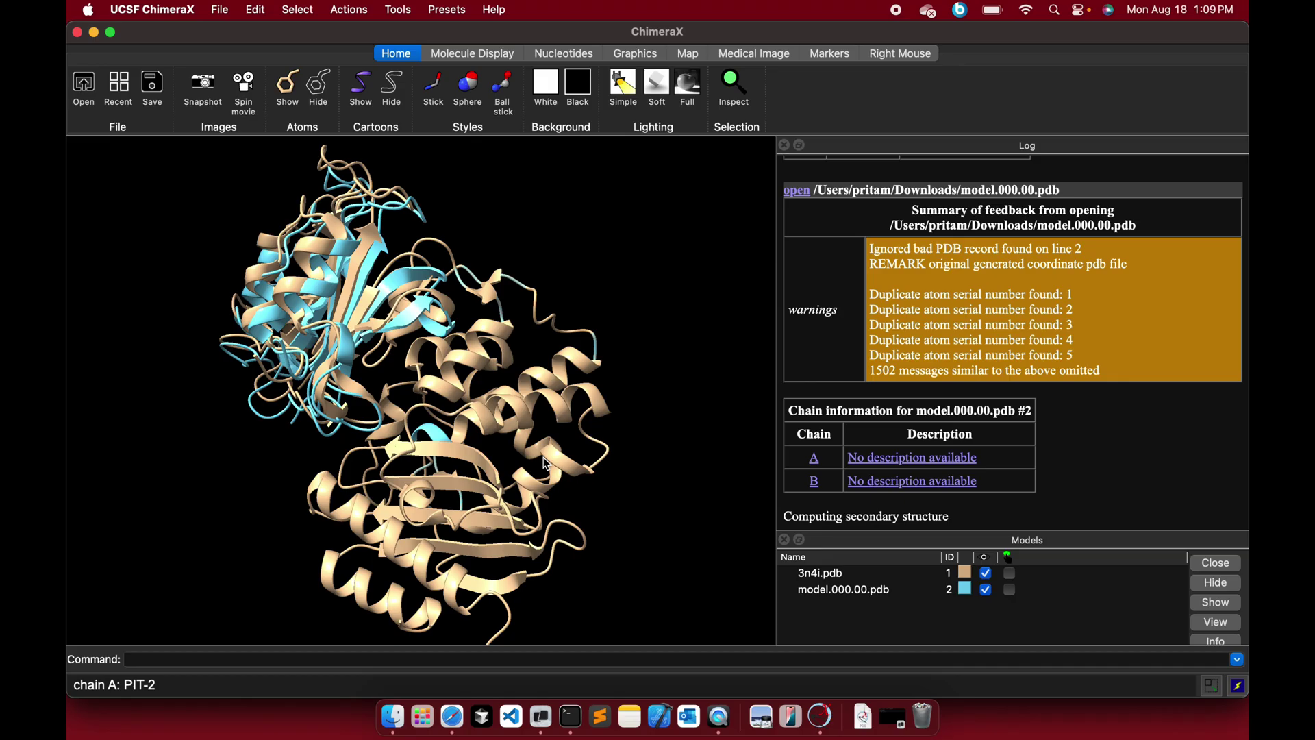
drag(491, 415, 456, 415)
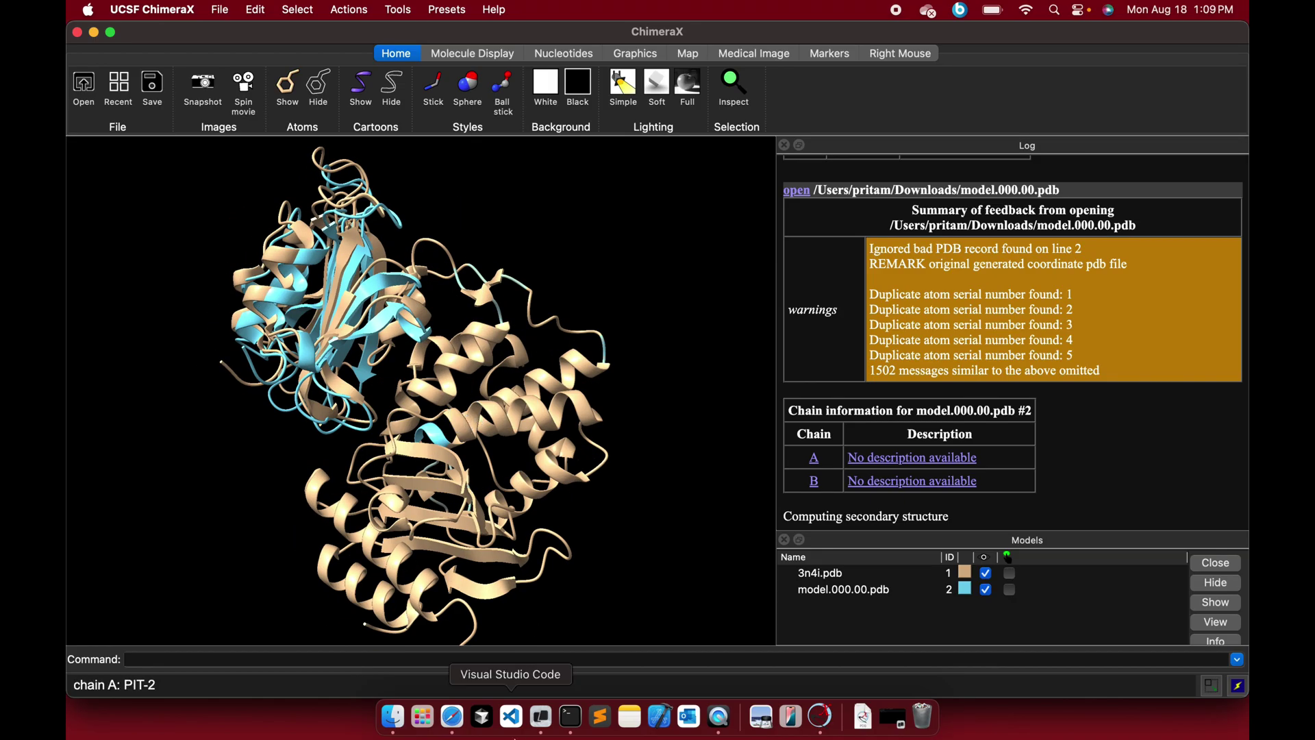
Switch to Safari, set the number of displayed Balanced models to 29, and download all displayed models
click(452, 717)
click(706, 204)
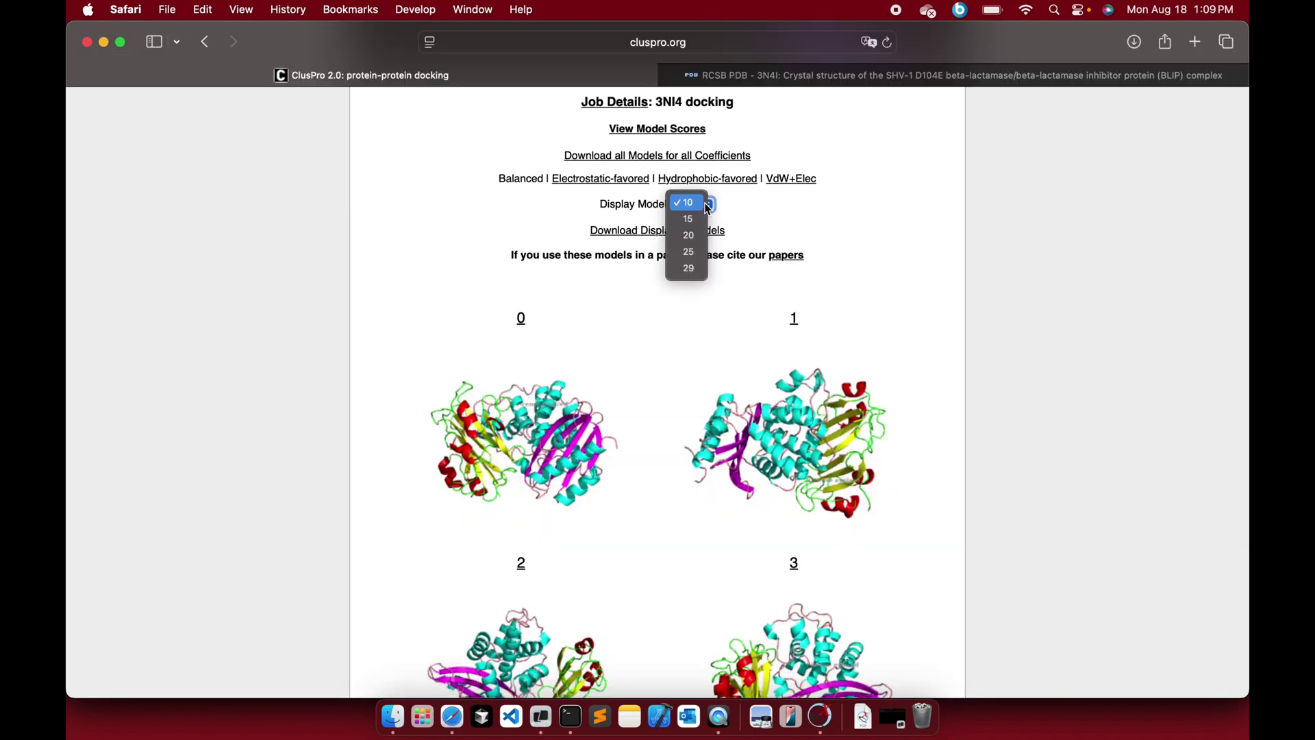
click(689, 269)
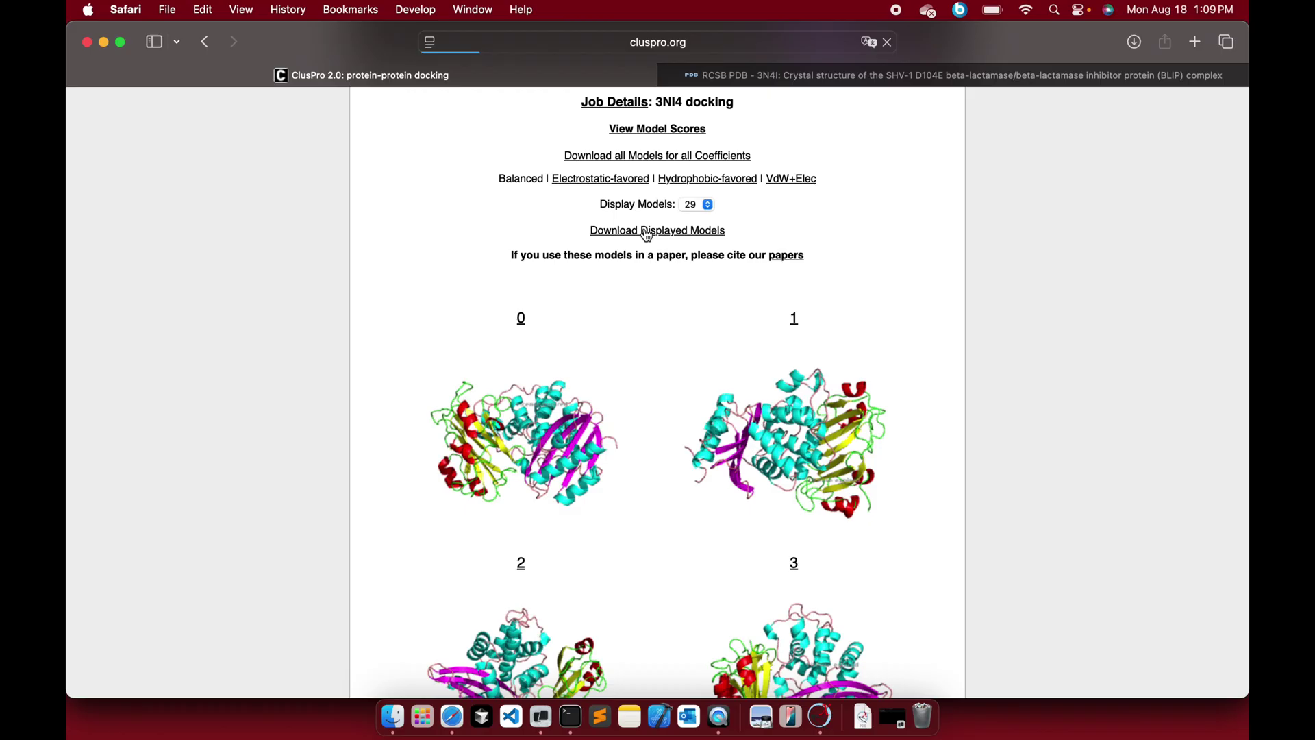
click(646, 231)
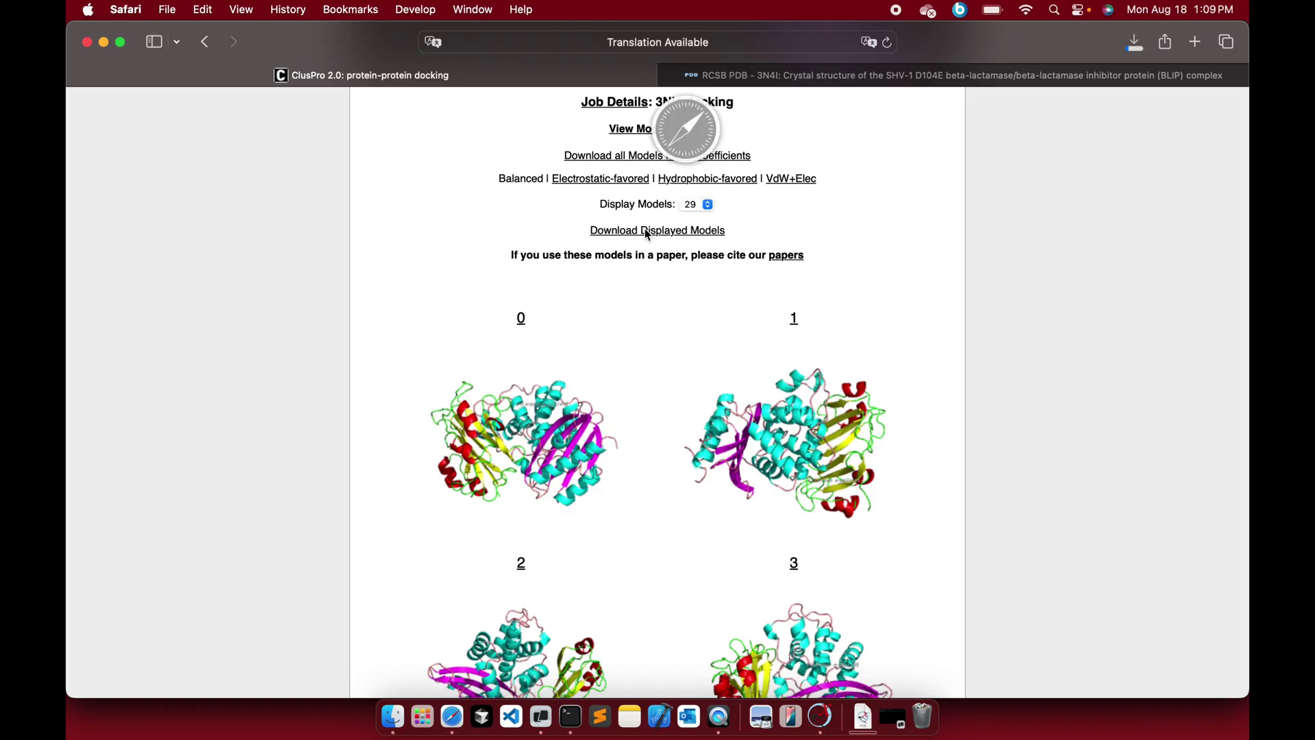
Open the downloaded cluspro.1321437 folder in Finder and place its window in front of ChimeraX
click(864, 719)
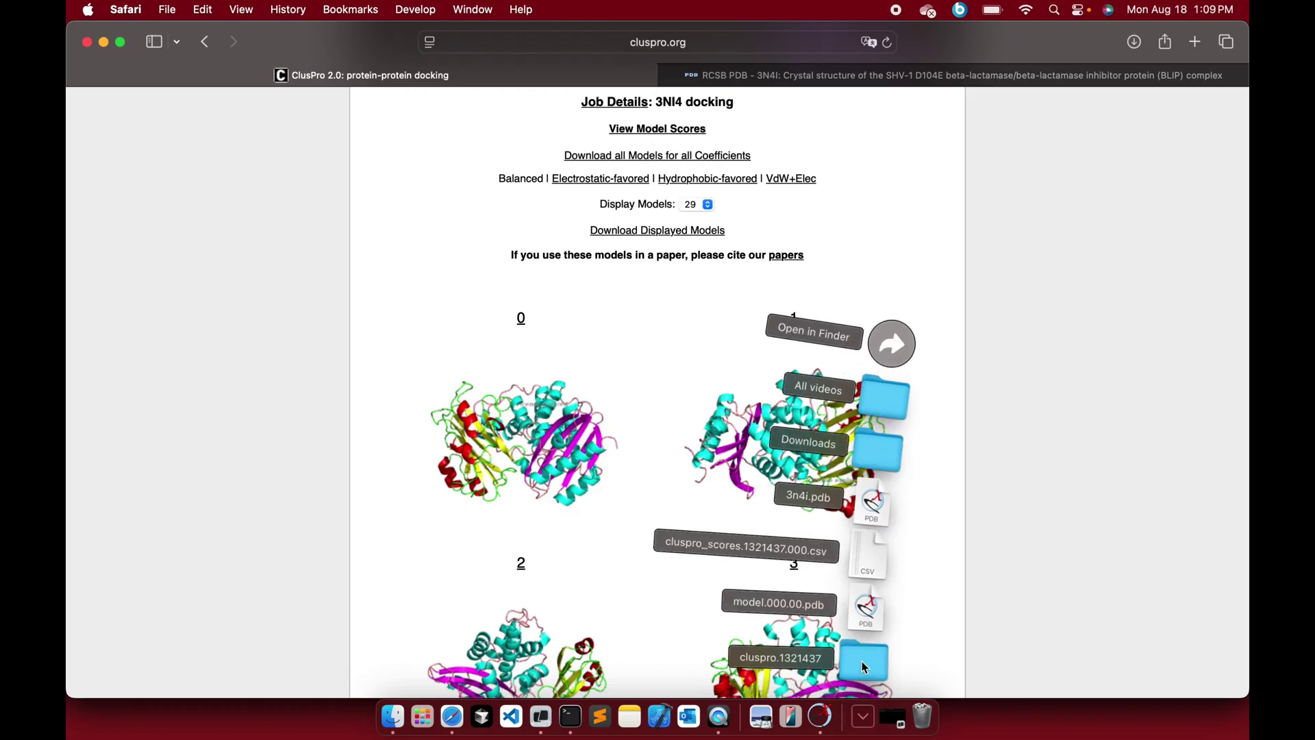
click(886, 341)
double_click(646, 338)
scroll(734, 281, down, 3)
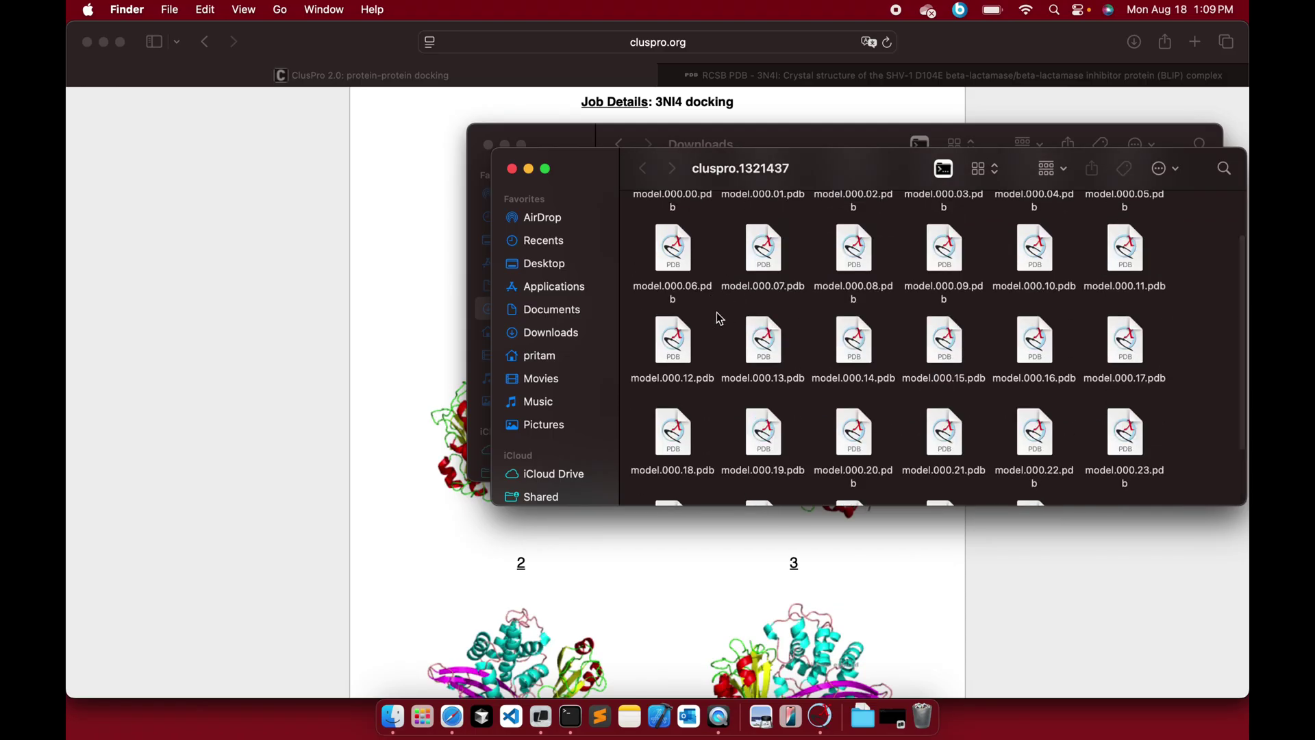
key(super+a)
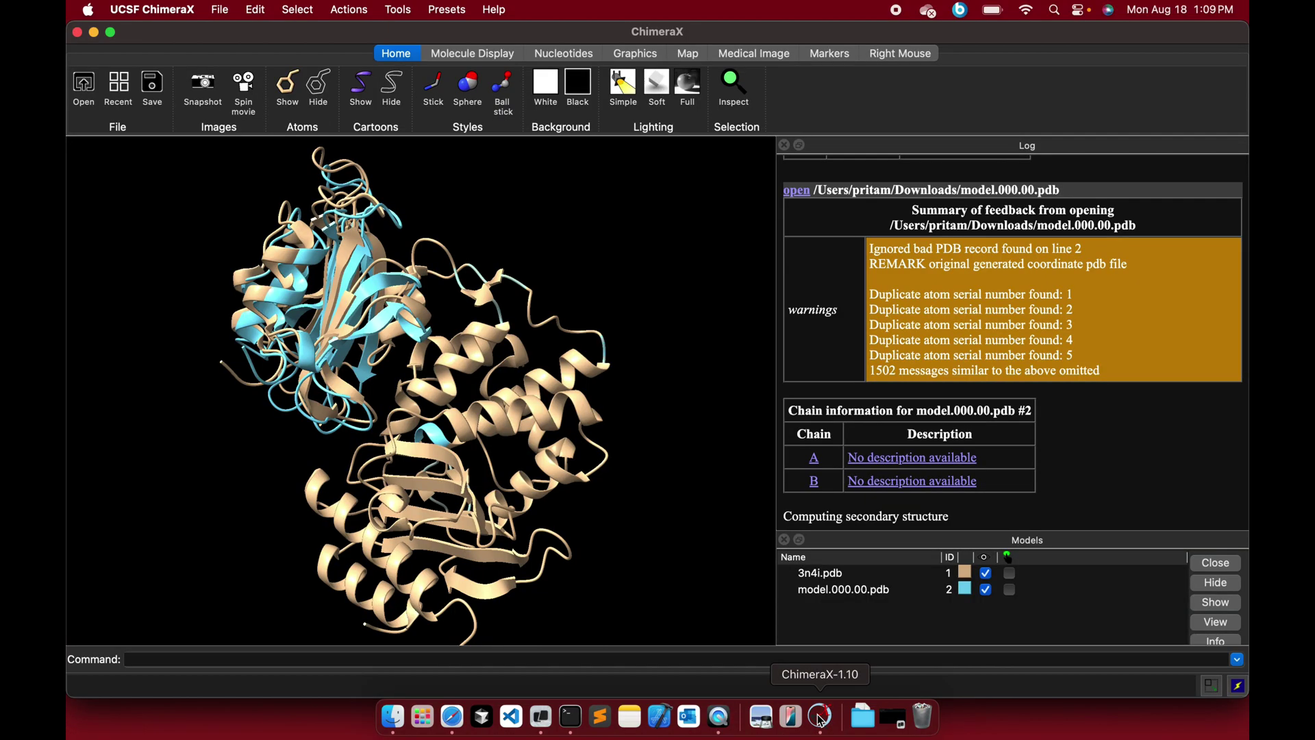
click(820, 717)
click(392, 717)
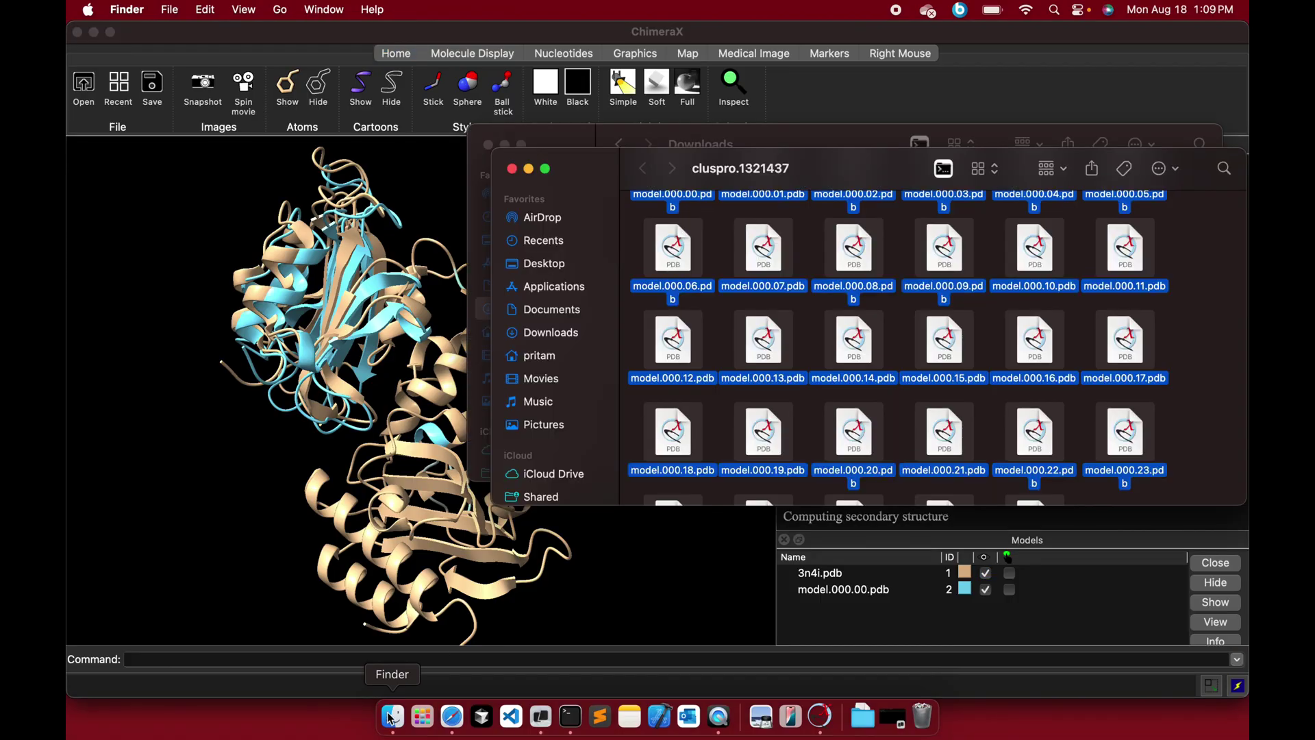
Add model.000.07.pdb from the cluspro.1321437 folder to the open ChimeraX session
click(676, 261)
key(space)
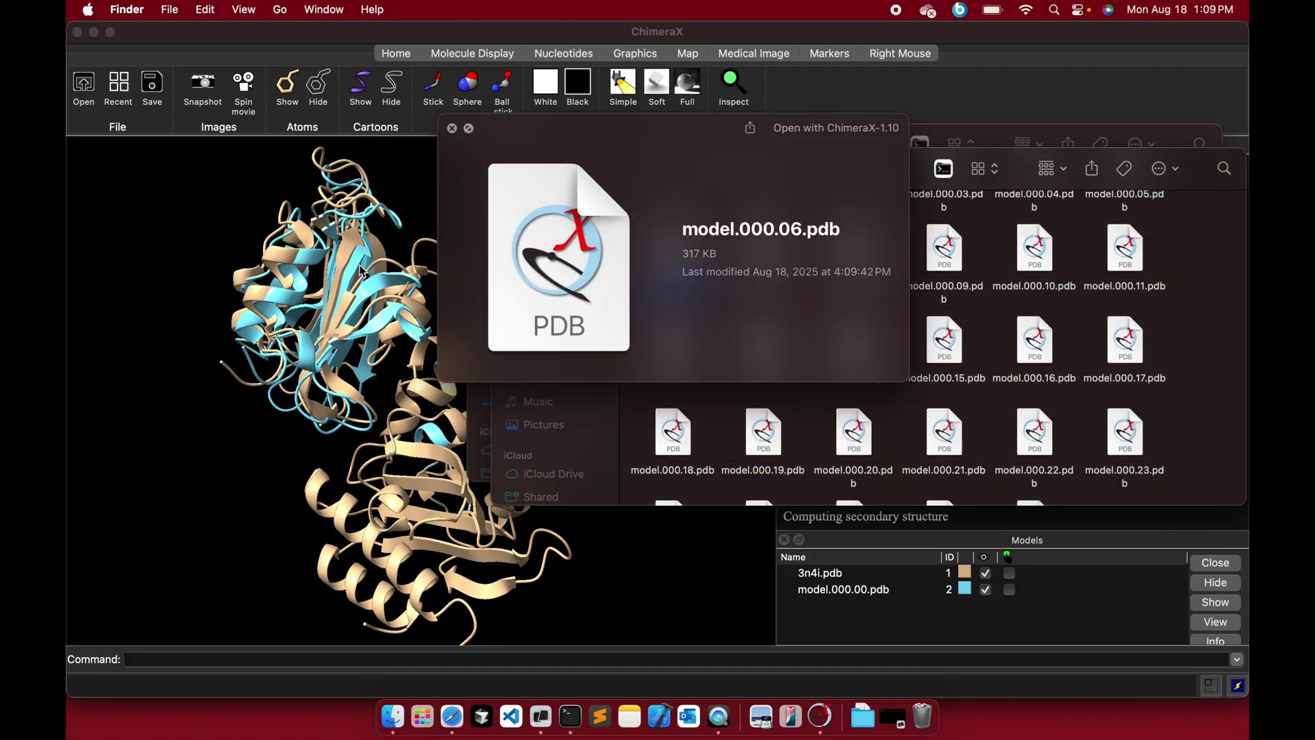
key(space)
key(super+a)
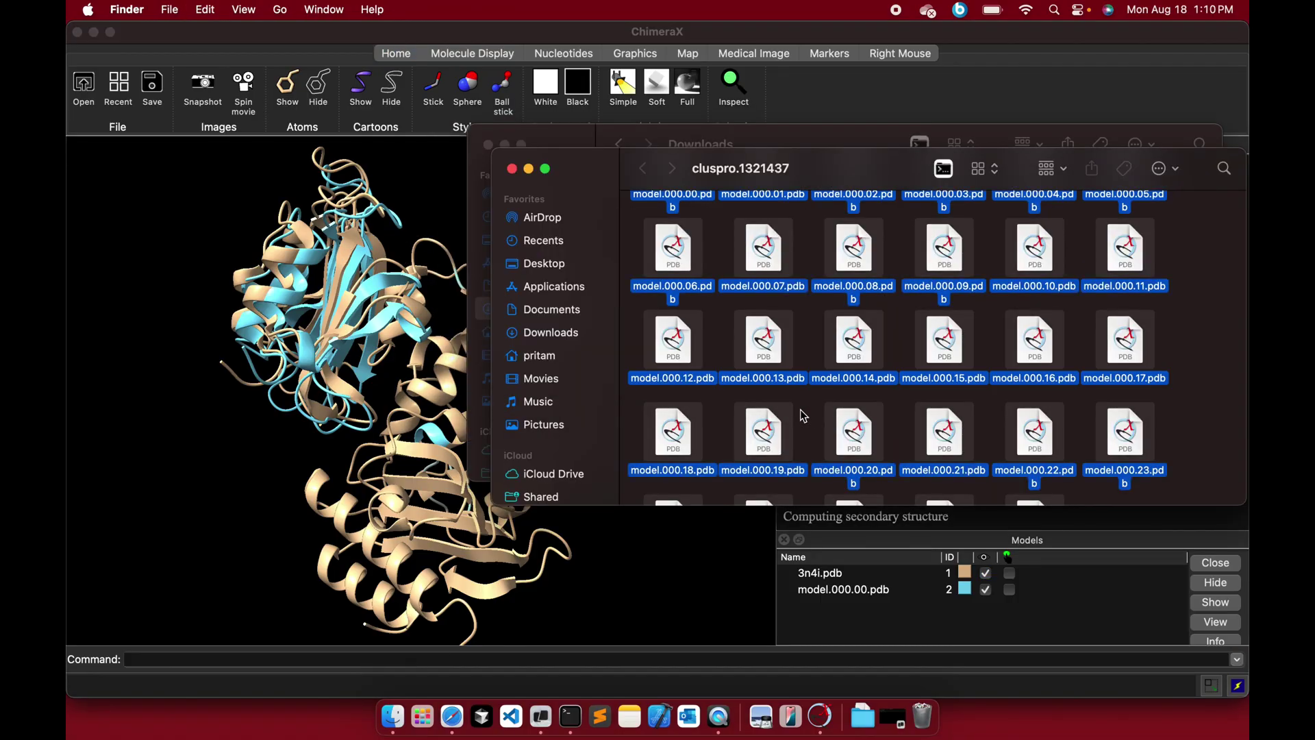
click(768, 290)
drag(768, 289, 343, 314)
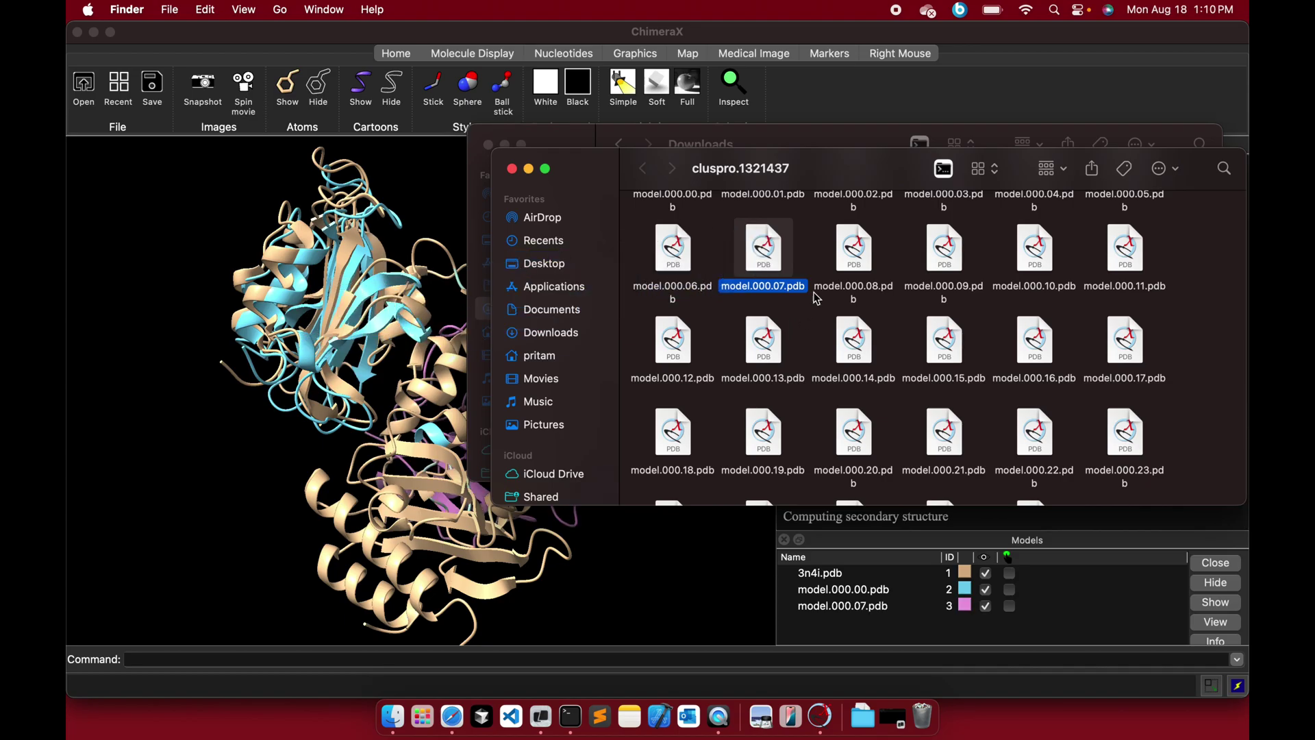
Add model.000.20.pdb from the cluspro.1321437 folder to the ChimeraX session
click(849, 267)
key(space)
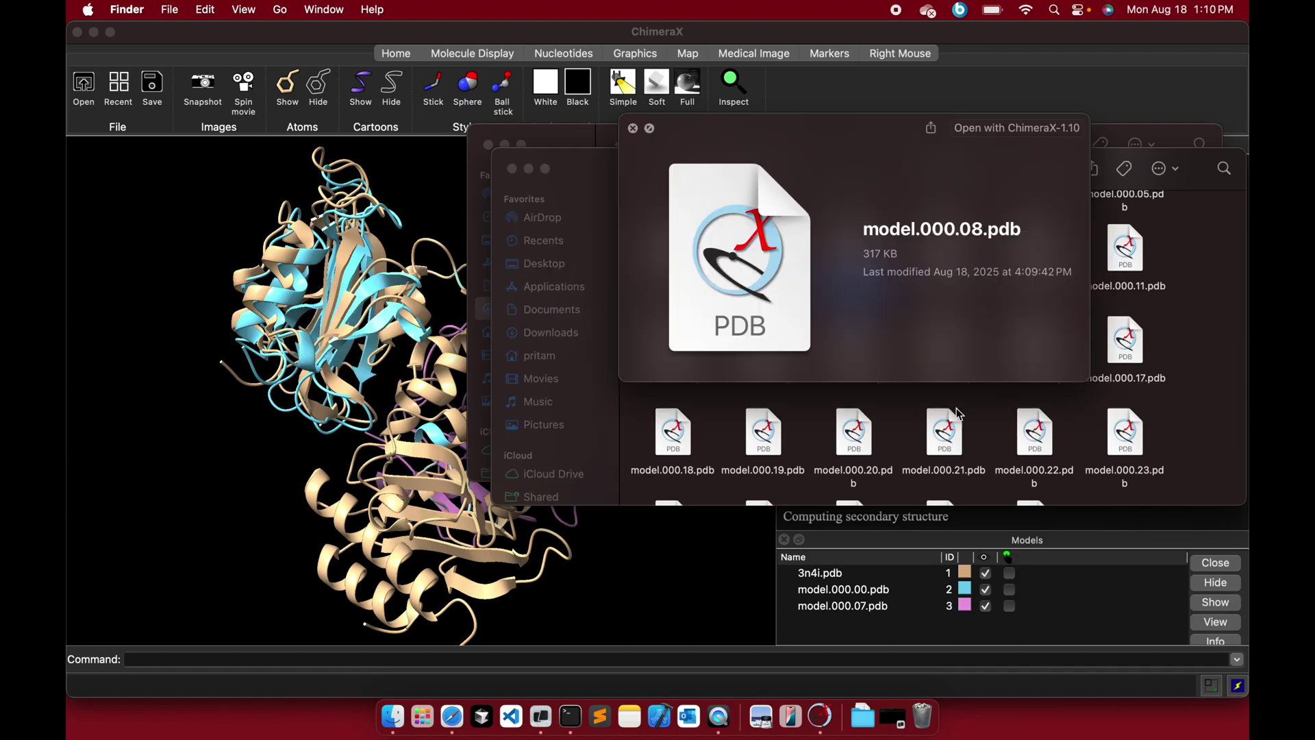
key(space)
drag(854, 435, 362, 466)
Compare the poses of models 00, 07 and 20 with the 3n4i crystal structure from several angles
click(363, 465)
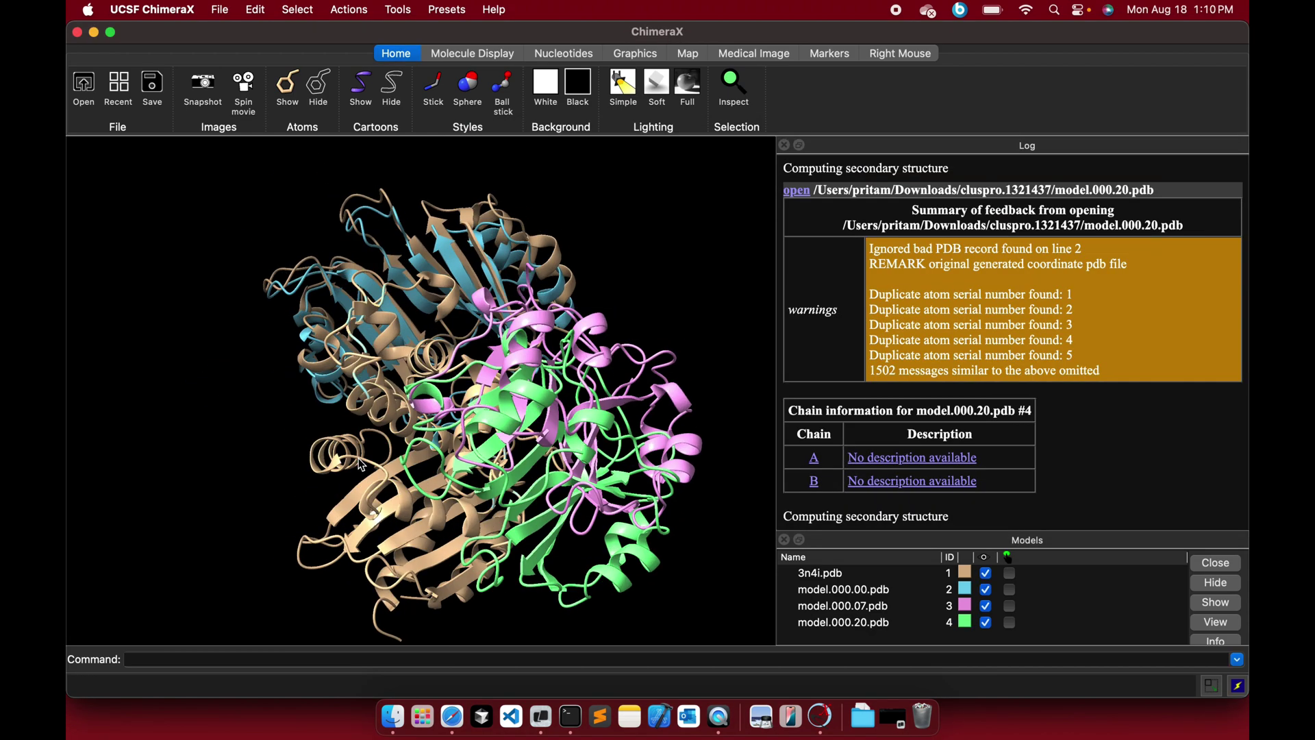
scroll(362, 466, down, 5)
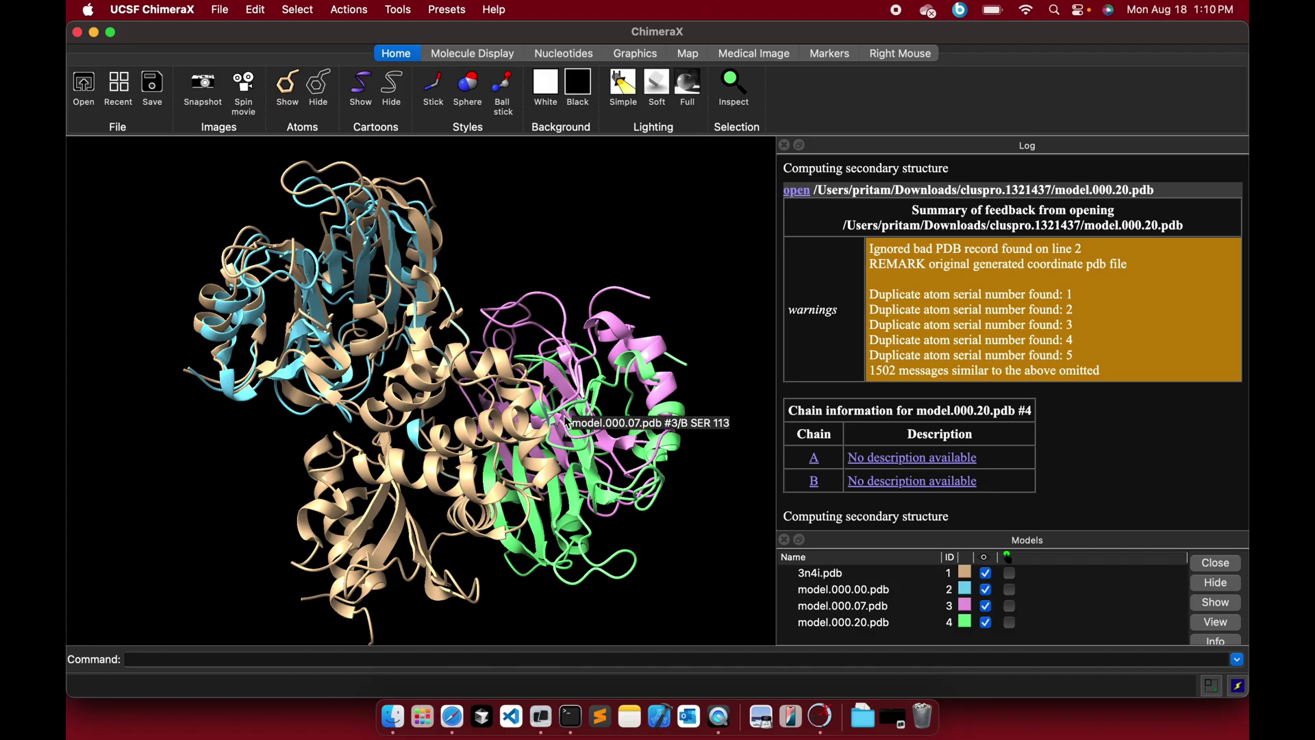
scroll(598, 413, down, 3)
scroll(597, 413, down, 5)
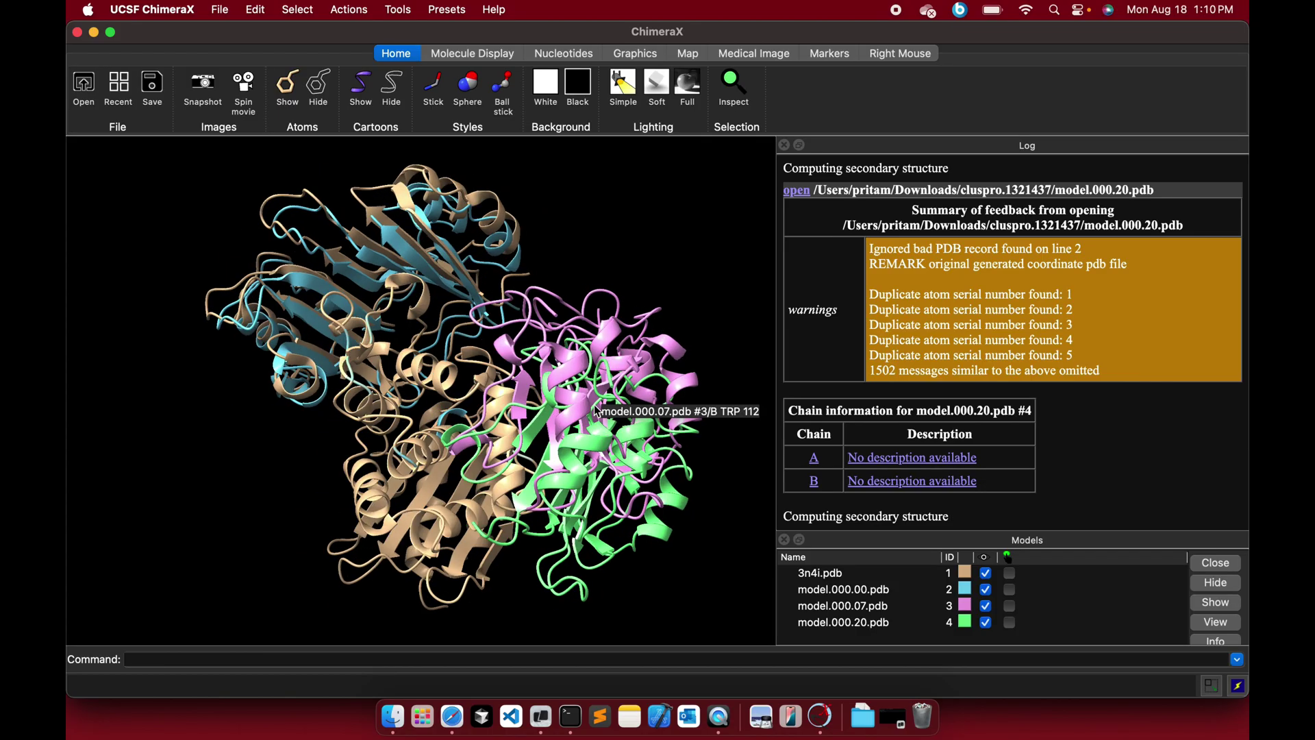
drag(634, 411, 406, 277)
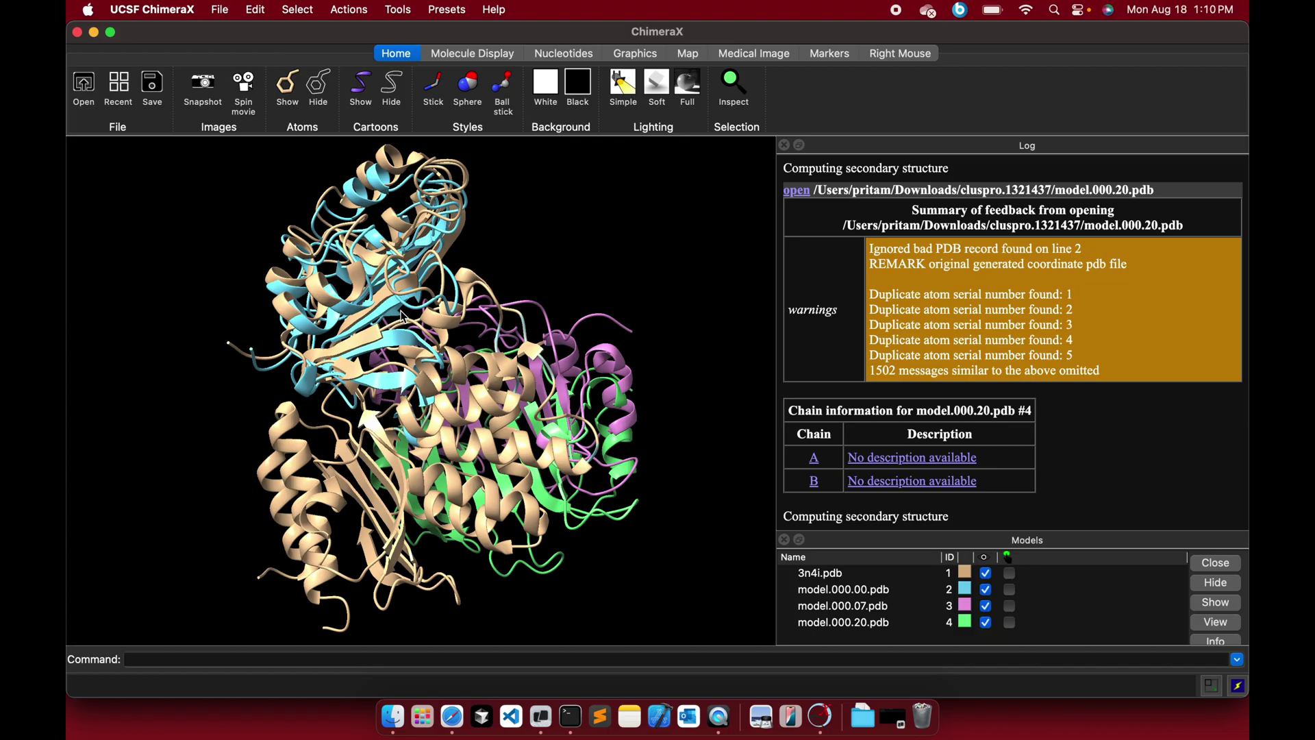
Return to ClusPro in Safari, open the Balanced model scores, and examine the member count and weighted scores of cluster 0
click(452, 717)
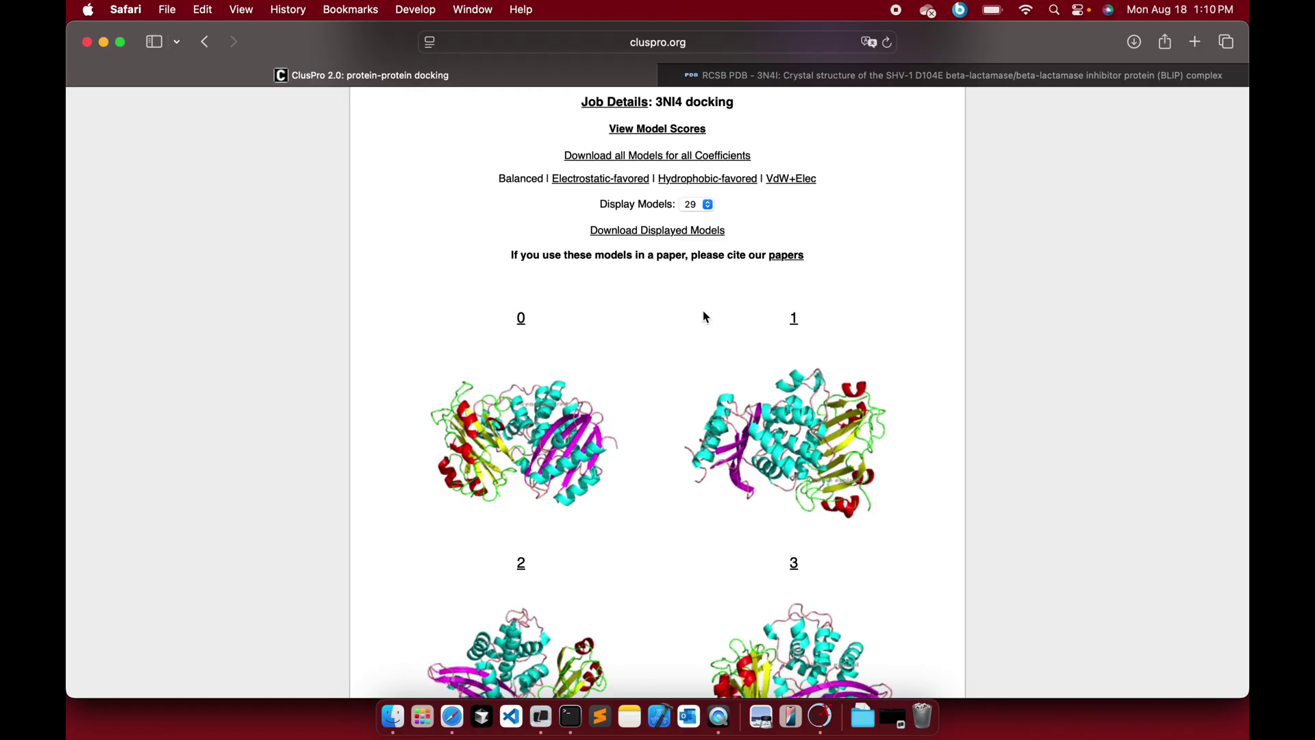
scroll(702, 310, up, 3)
click(654, 241)
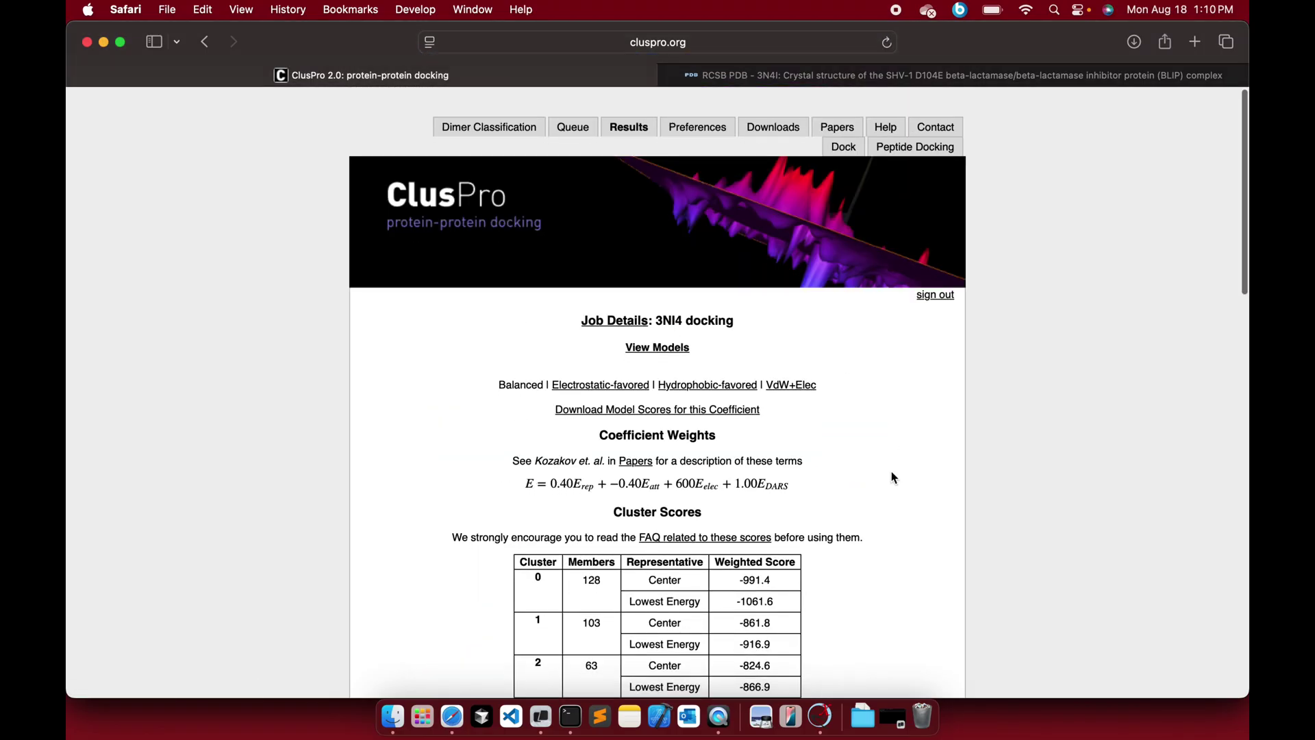
scroll(856, 445, down, 3)
drag(779, 405, 721, 399)
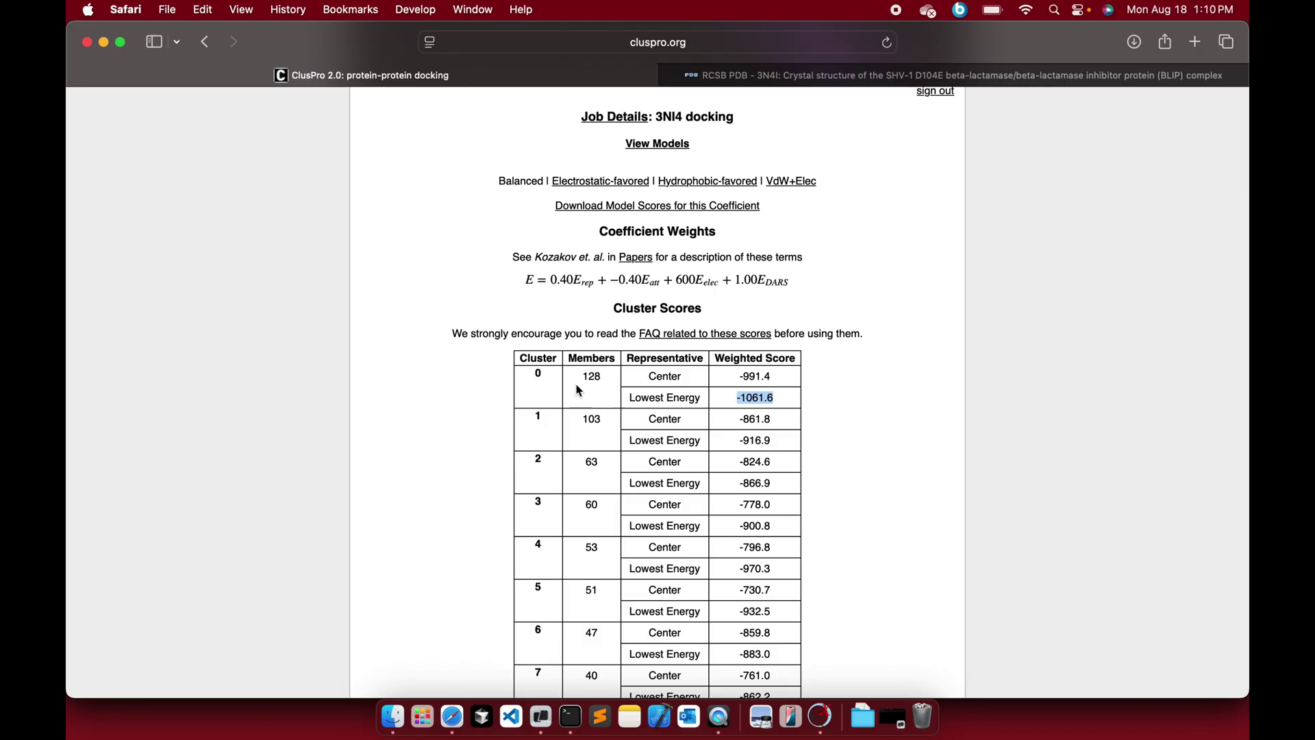
drag(536, 380, 783, 398)
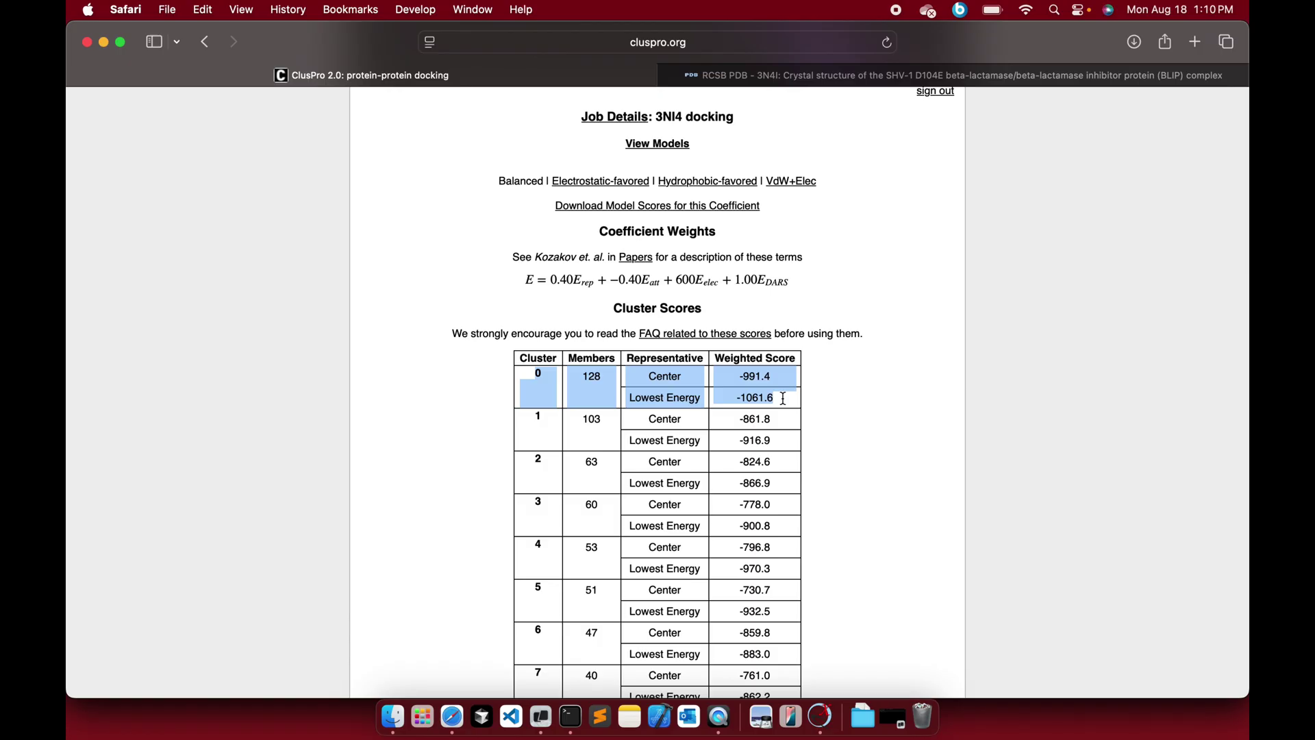
Recheck in ChimeraX how the cluster 0 model overlaps with the crystal structure, and return to the scores in Safari
click(820, 716)
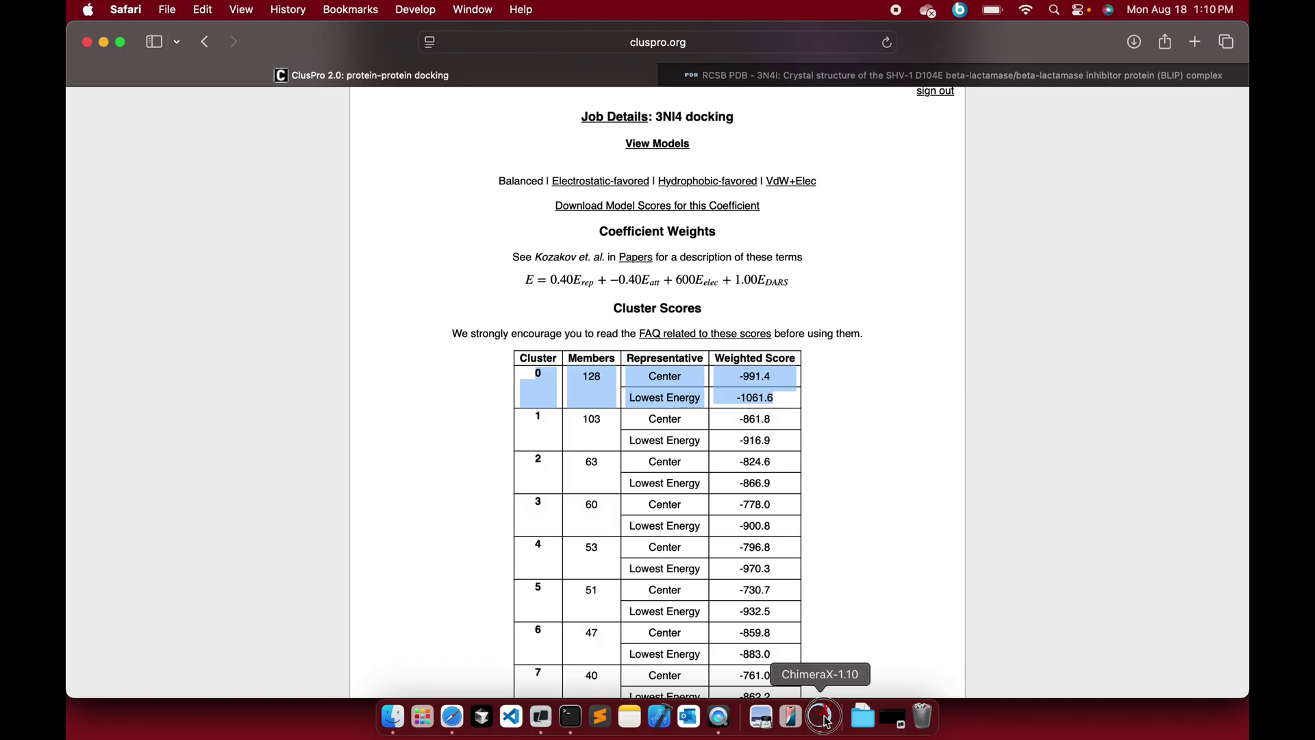
drag(428, 346, 325, 354)
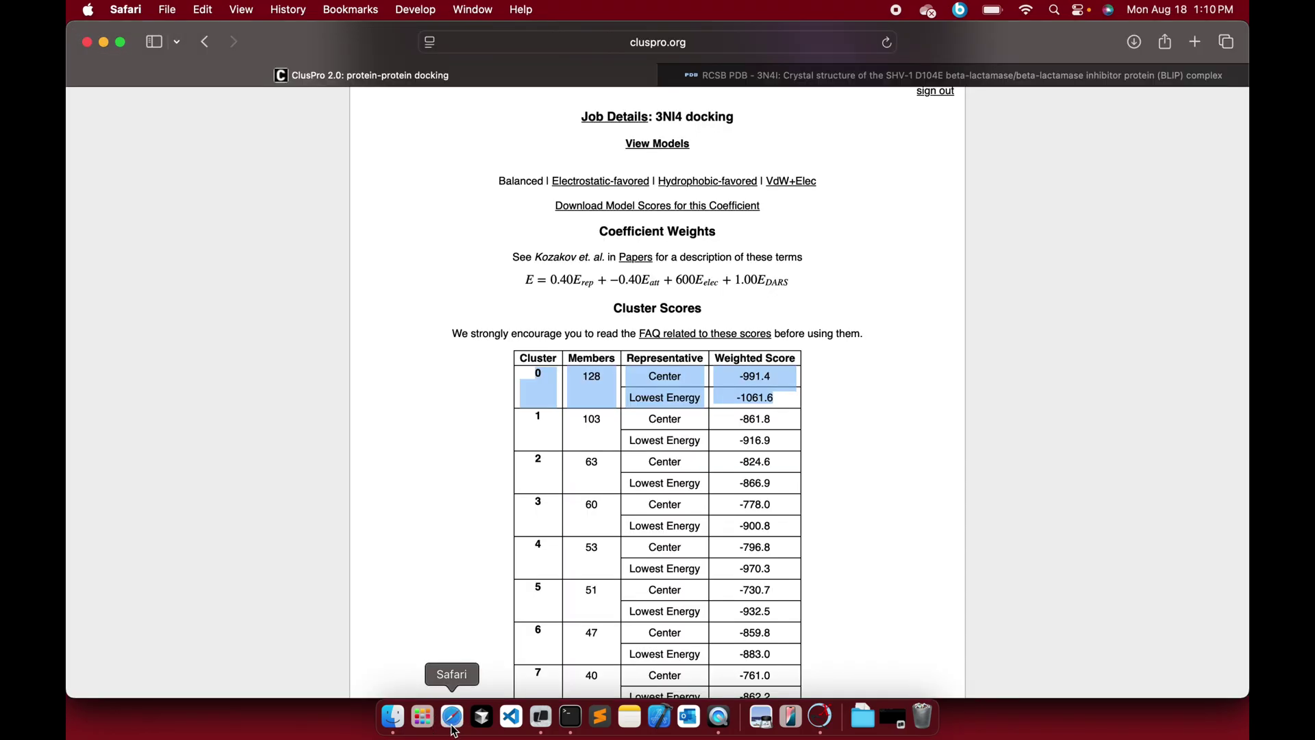
click(453, 721)
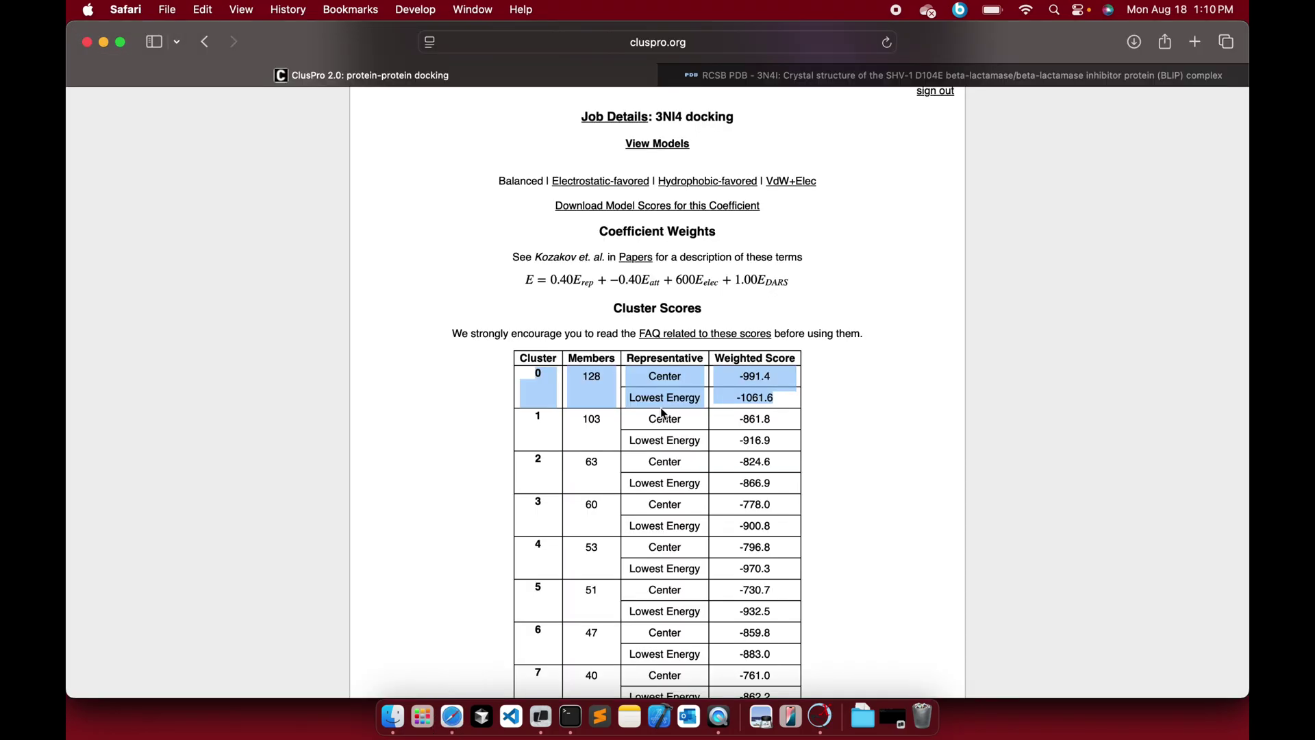
Open the job's Balanced models and look through the docked poses of the displayed clusters
click(657, 144)
scroll(671, 308, down, 8)
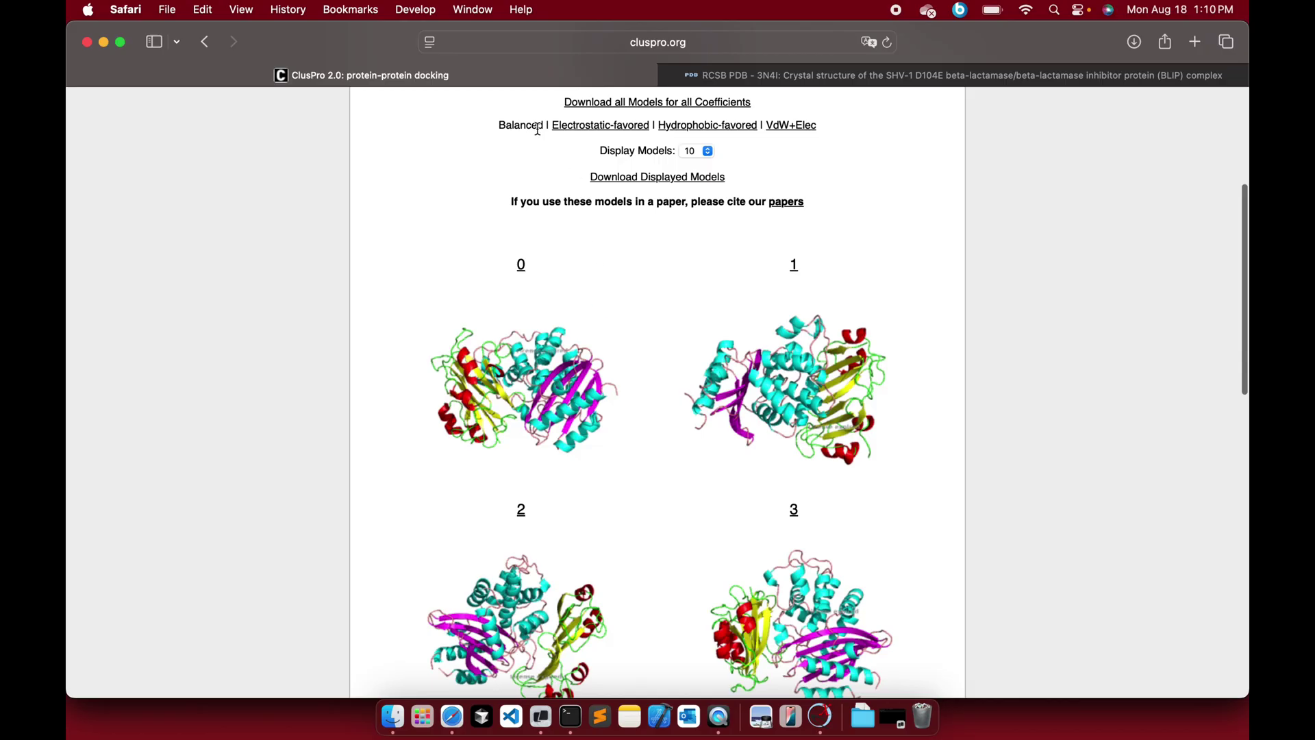
scroll(720, 409, down, 3)
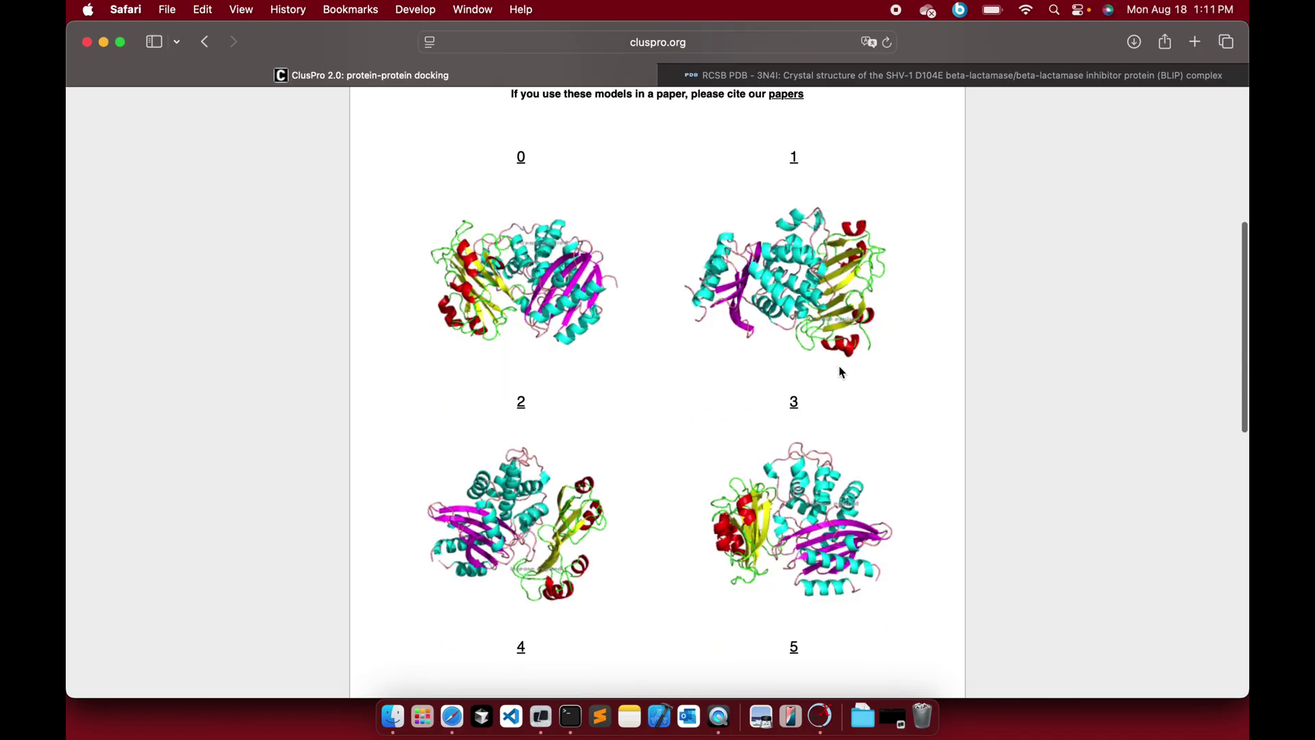
scroll(882, 268, down, 5)
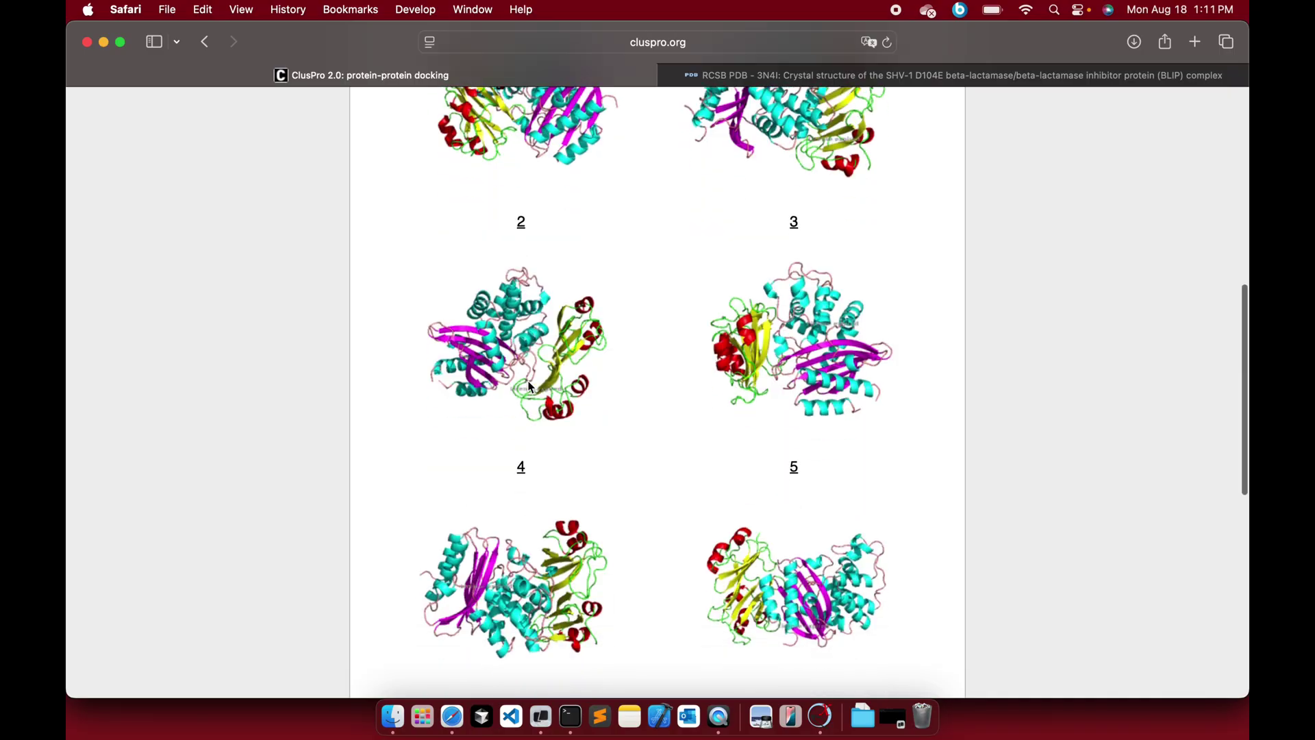
scroll(870, 371, down, 5)
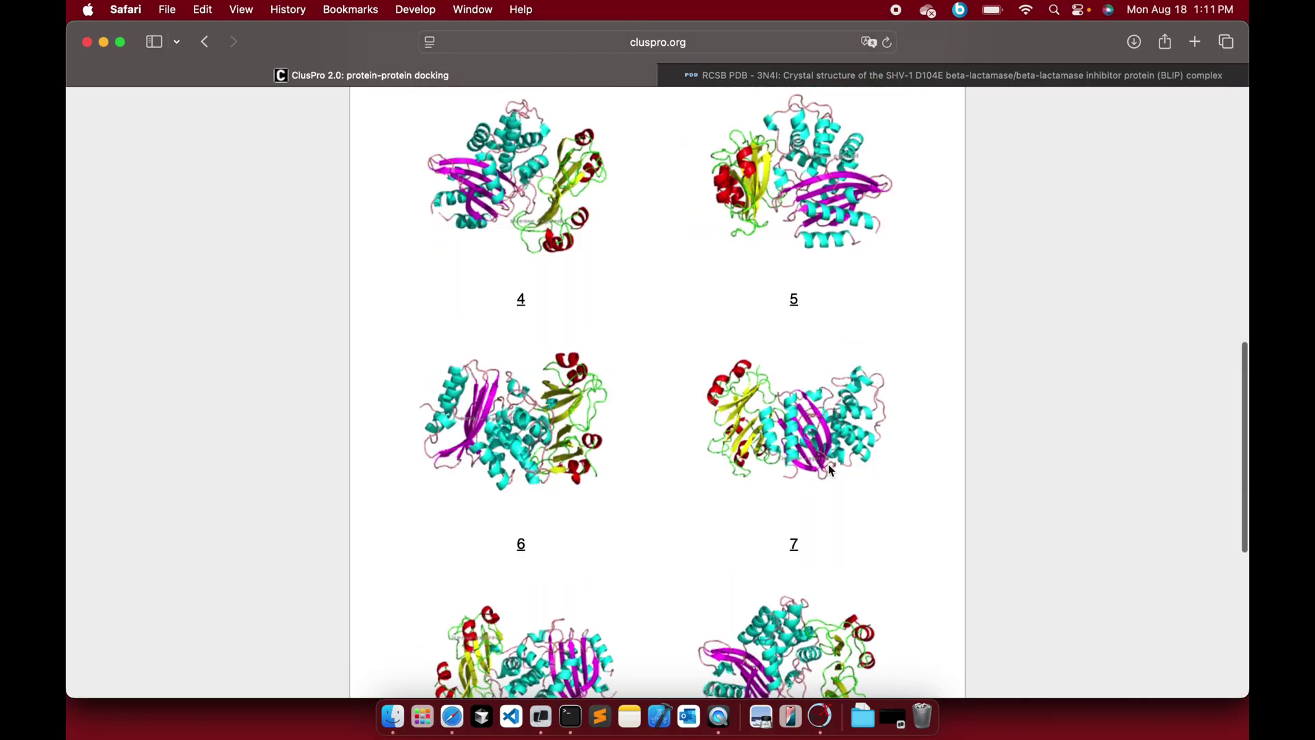
scroll(828, 463, down, 10)
scroll(828, 463, up, 15)
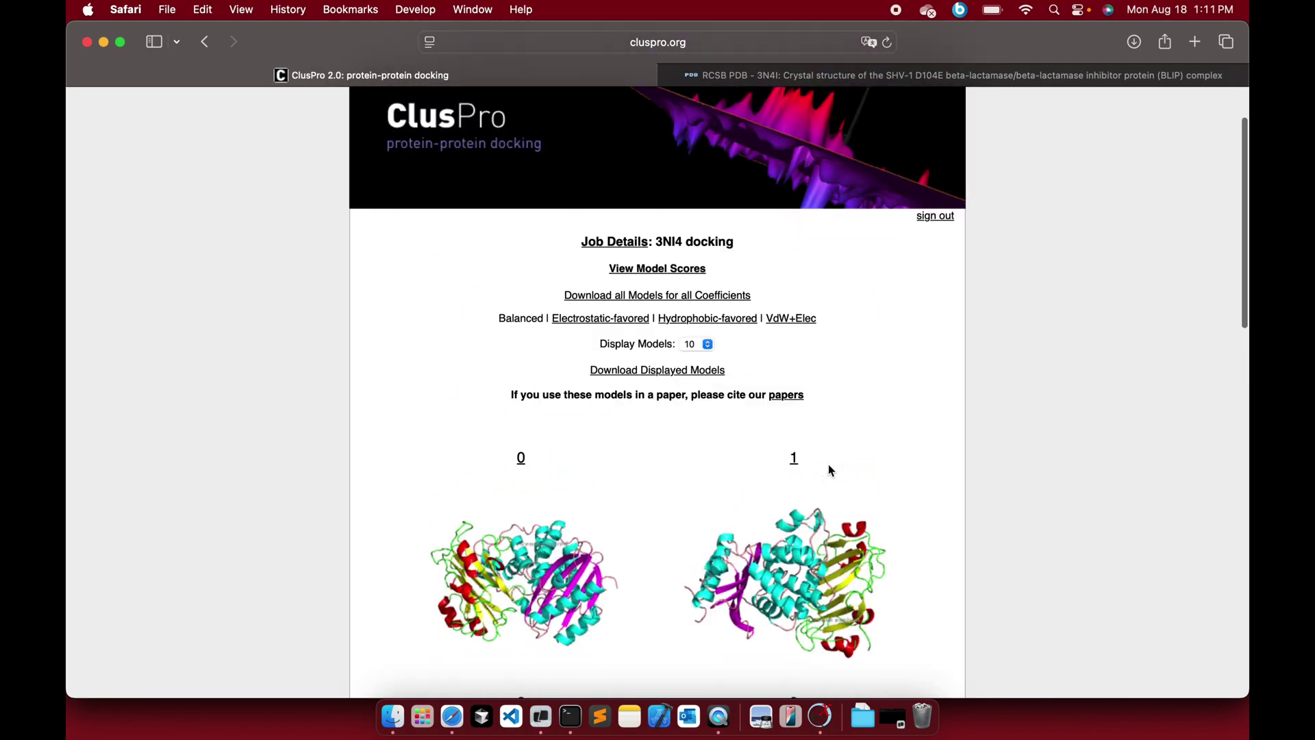
scroll(828, 463, down, 4)
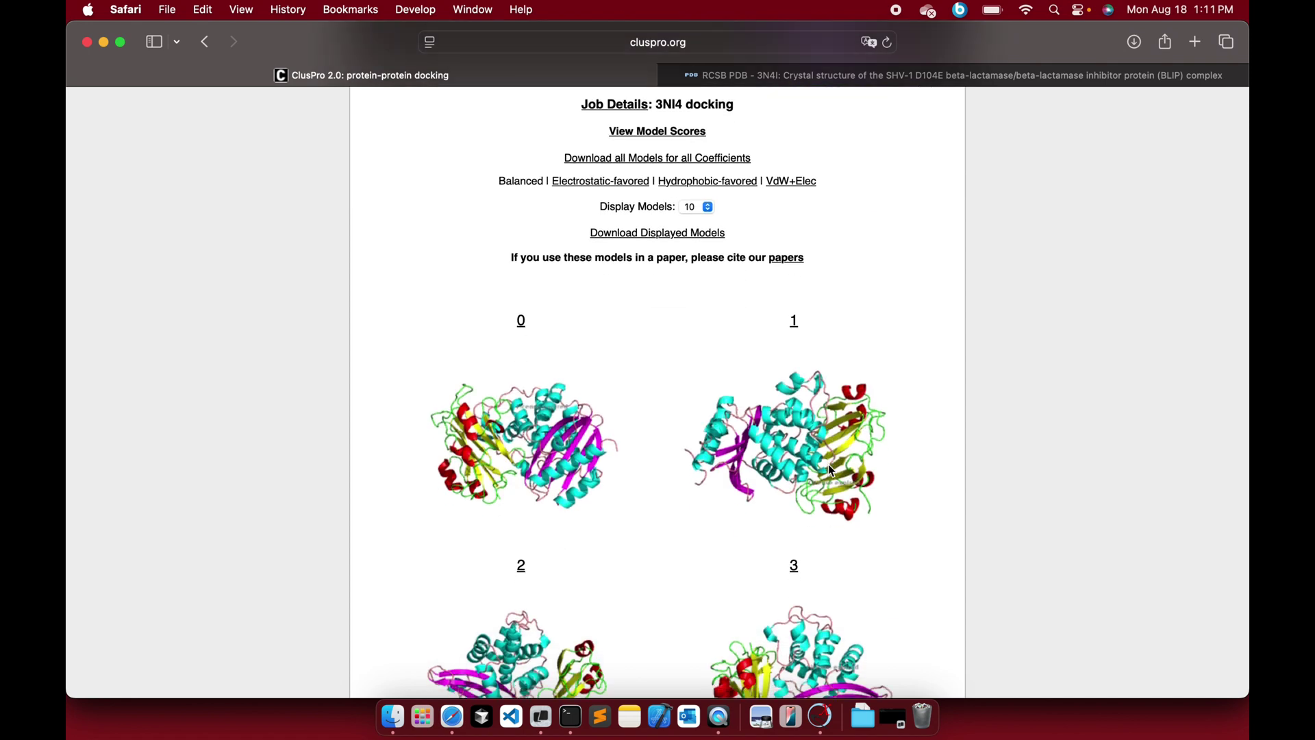
scroll(829, 466, up, 3)
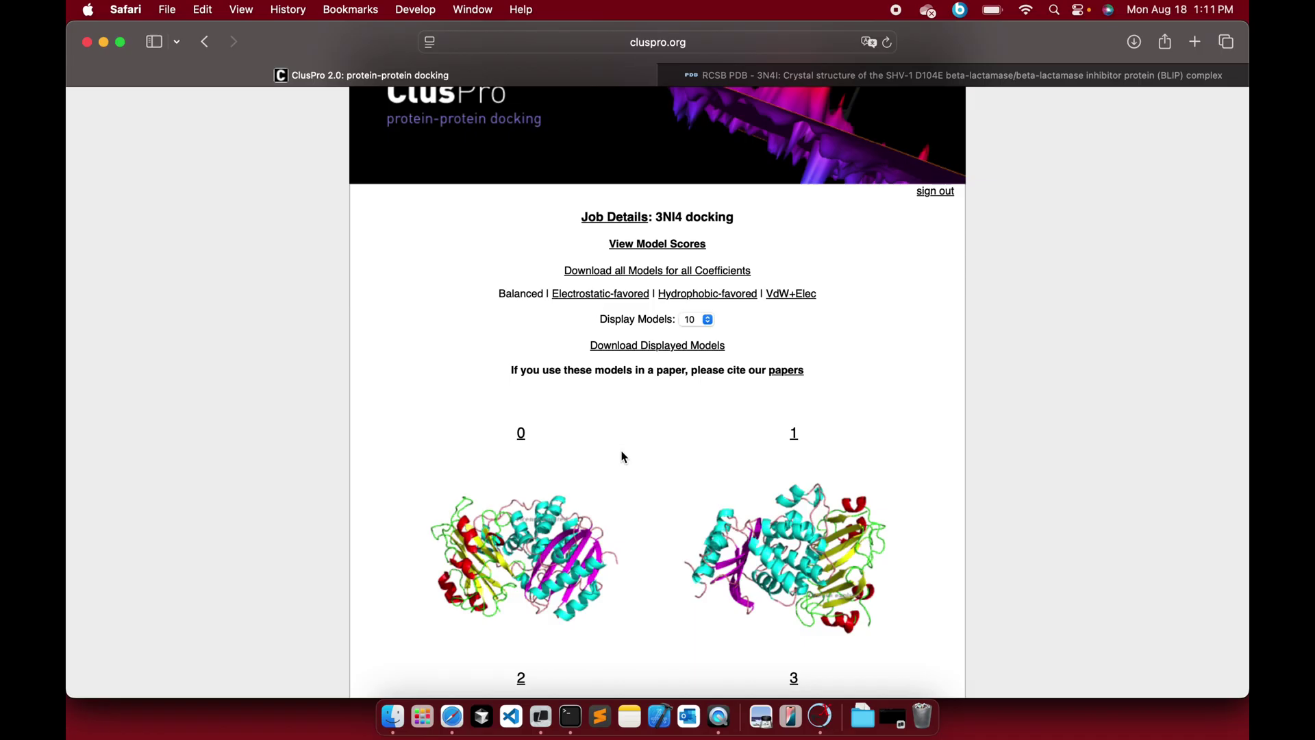
View the Electrostatic-favored models and examine their coefficient weights and cluster scores
click(601, 295)
scroll(778, 429, down, 5)
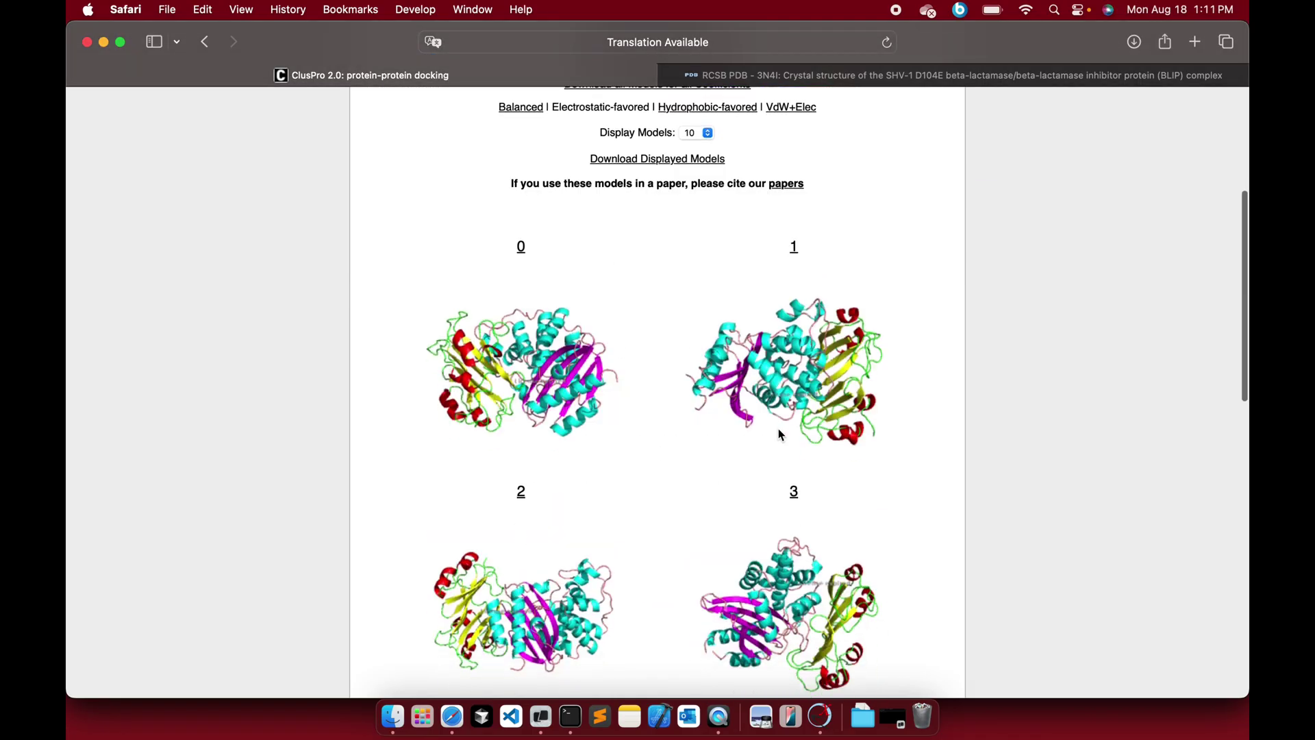
scroll(778, 429, up, 2)
click(667, 235)
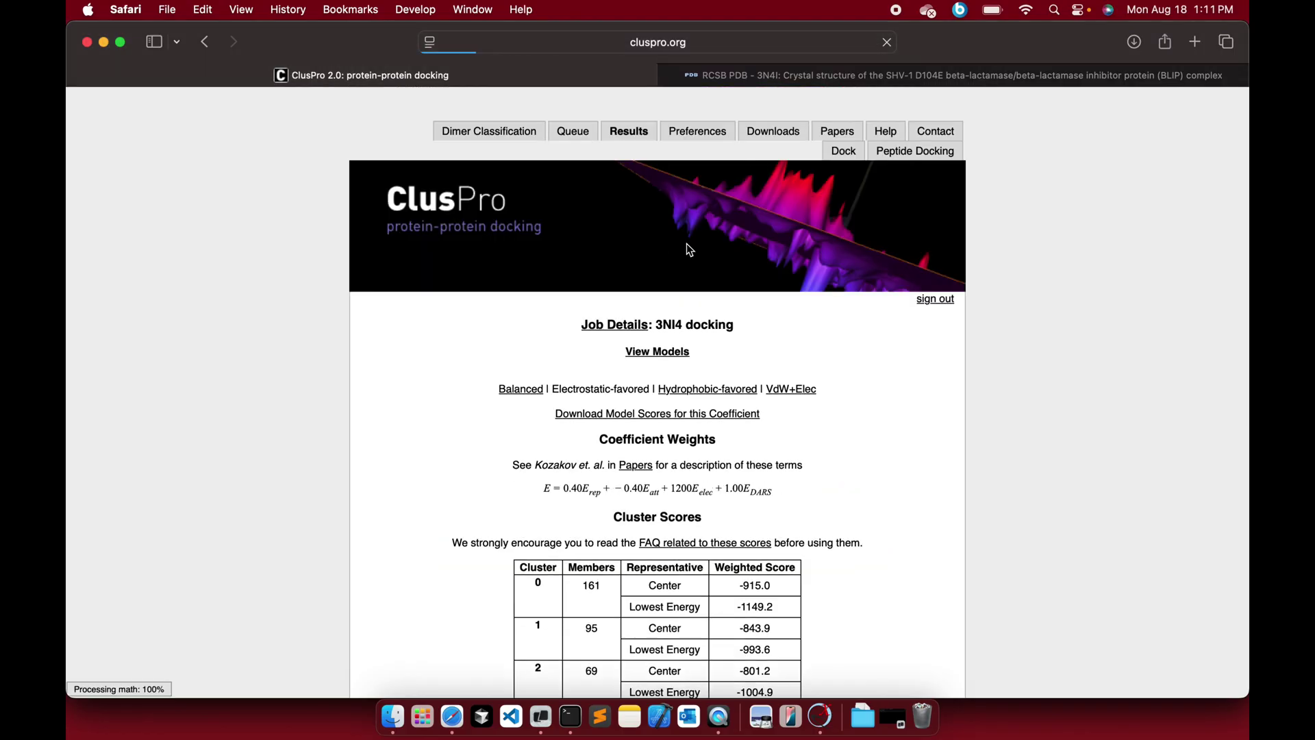
scroll(765, 404, down, 3)
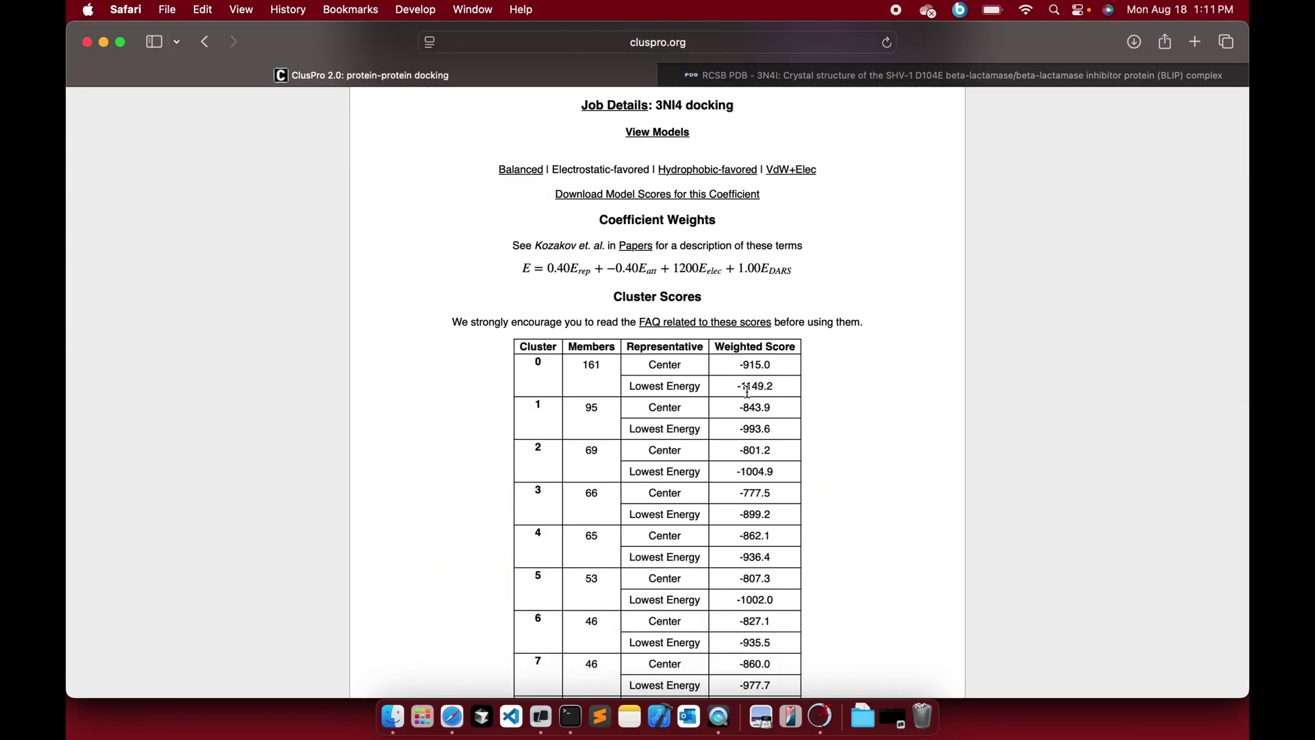
scroll(746, 392, up, 3)
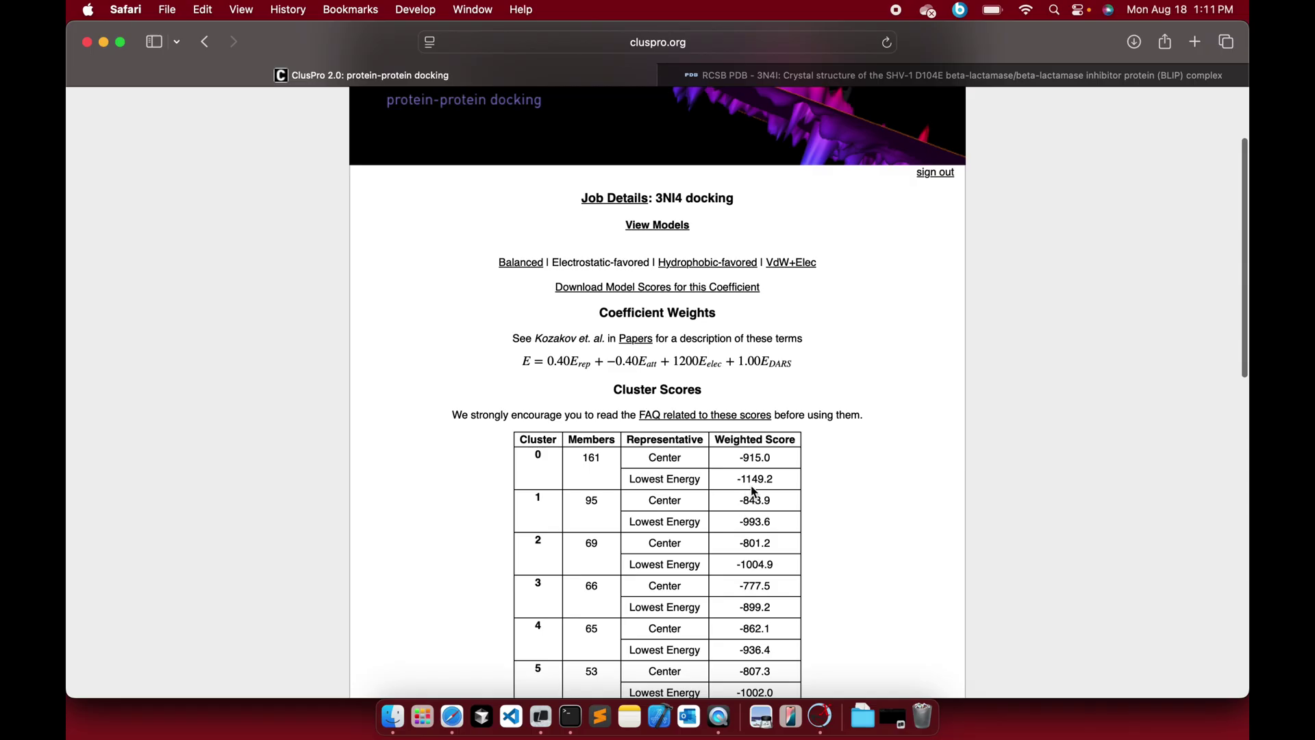
scroll(768, 481, up, 1)
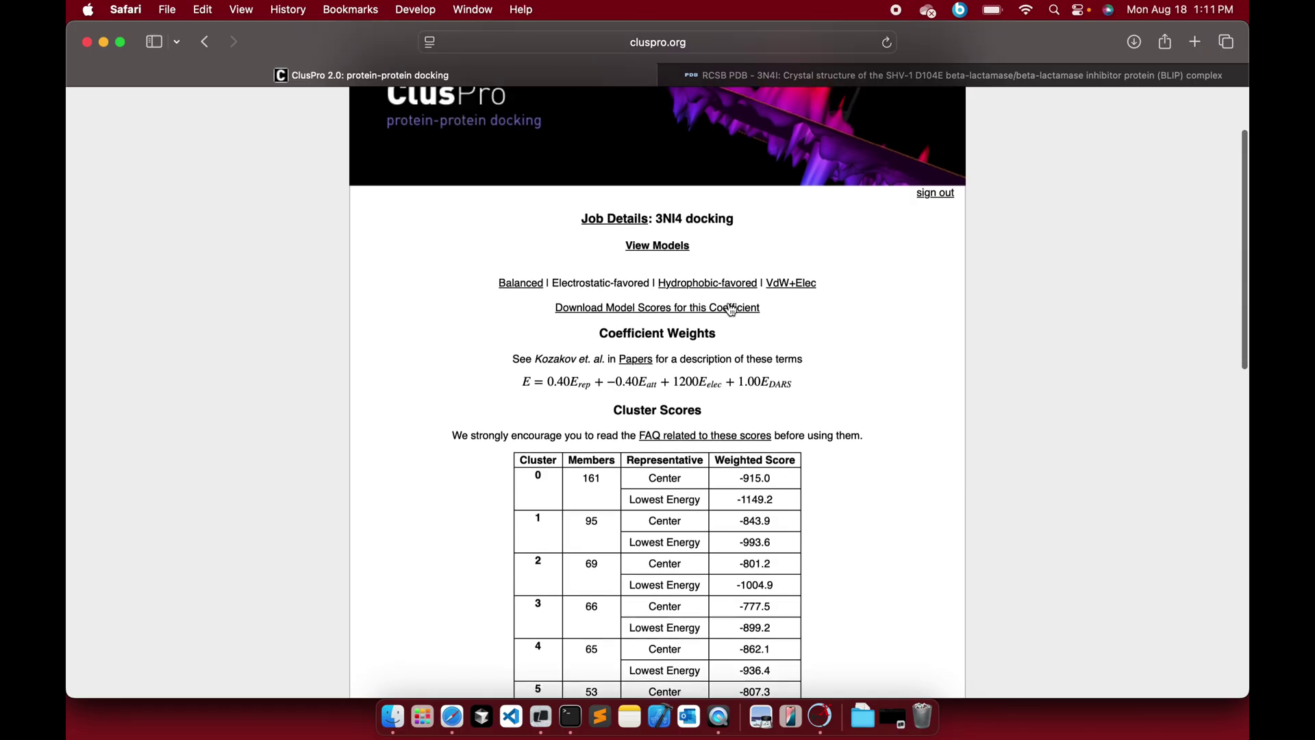
Open the Hydrophobic-favored model scores and examine their coefficient weights and cluster scores
click(711, 288)
scroll(821, 406, down, 3)
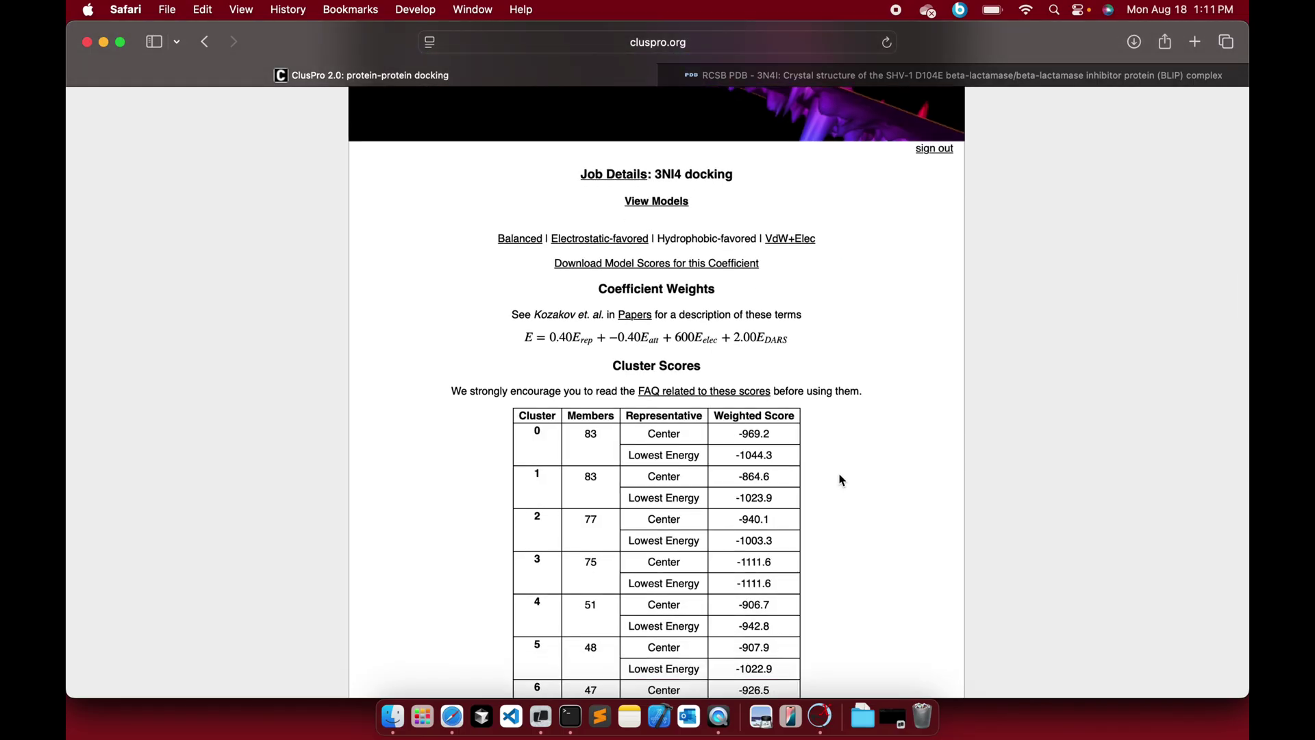
Examine the coefficient weights and cluster scores of the VdW+Elec set and of the Electrostatic-favored set
click(787, 287)
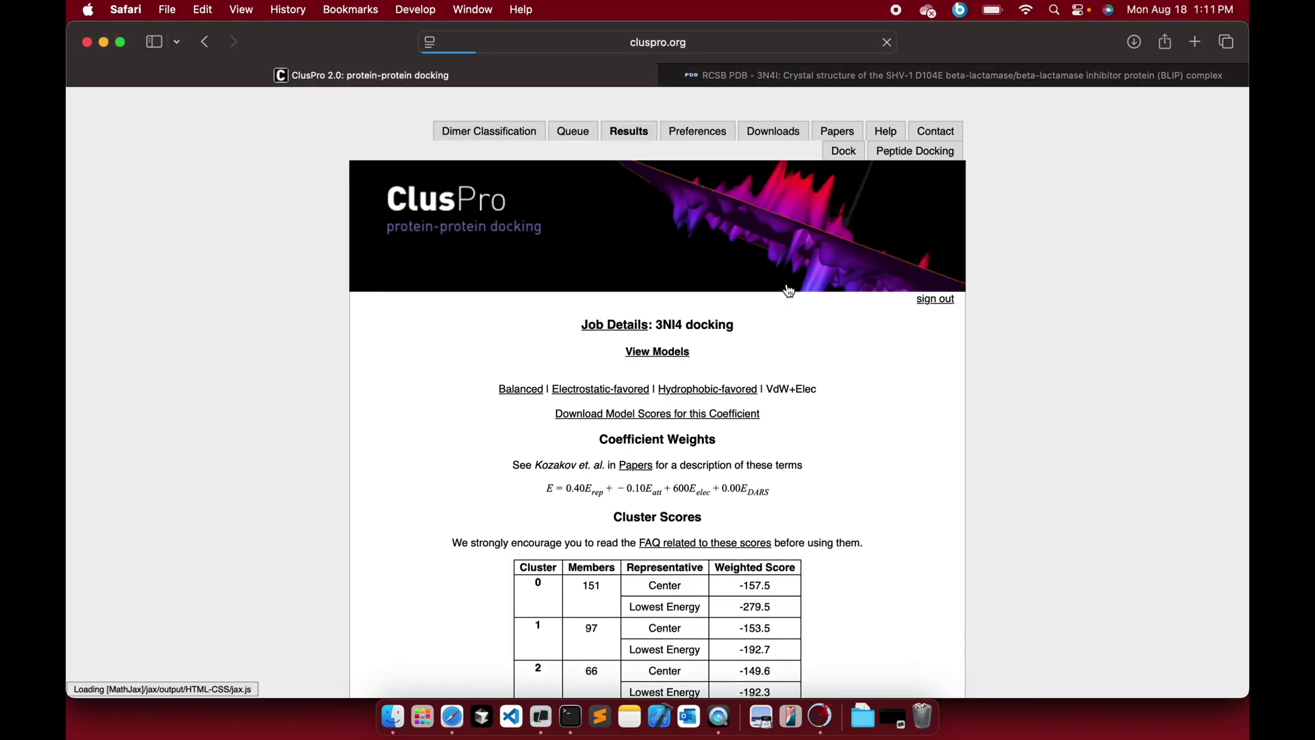
click(601, 390)
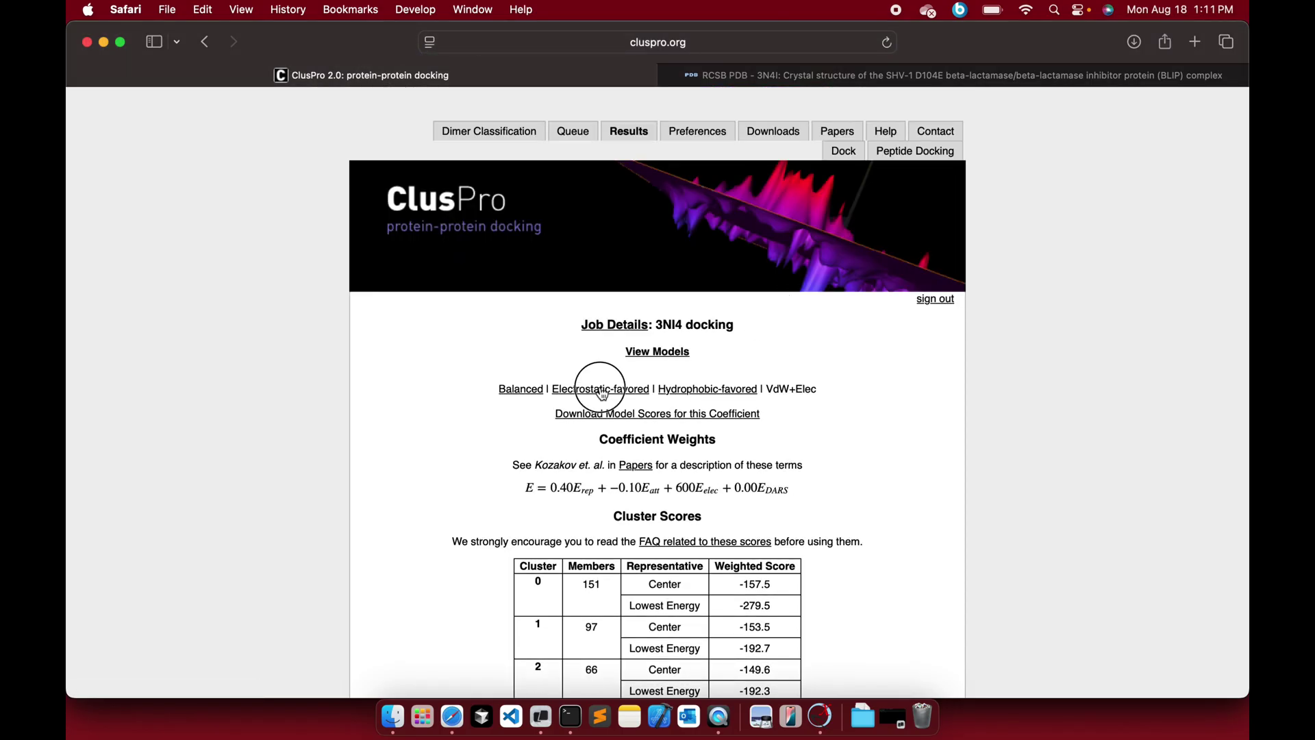
scroll(807, 479, down, 5)
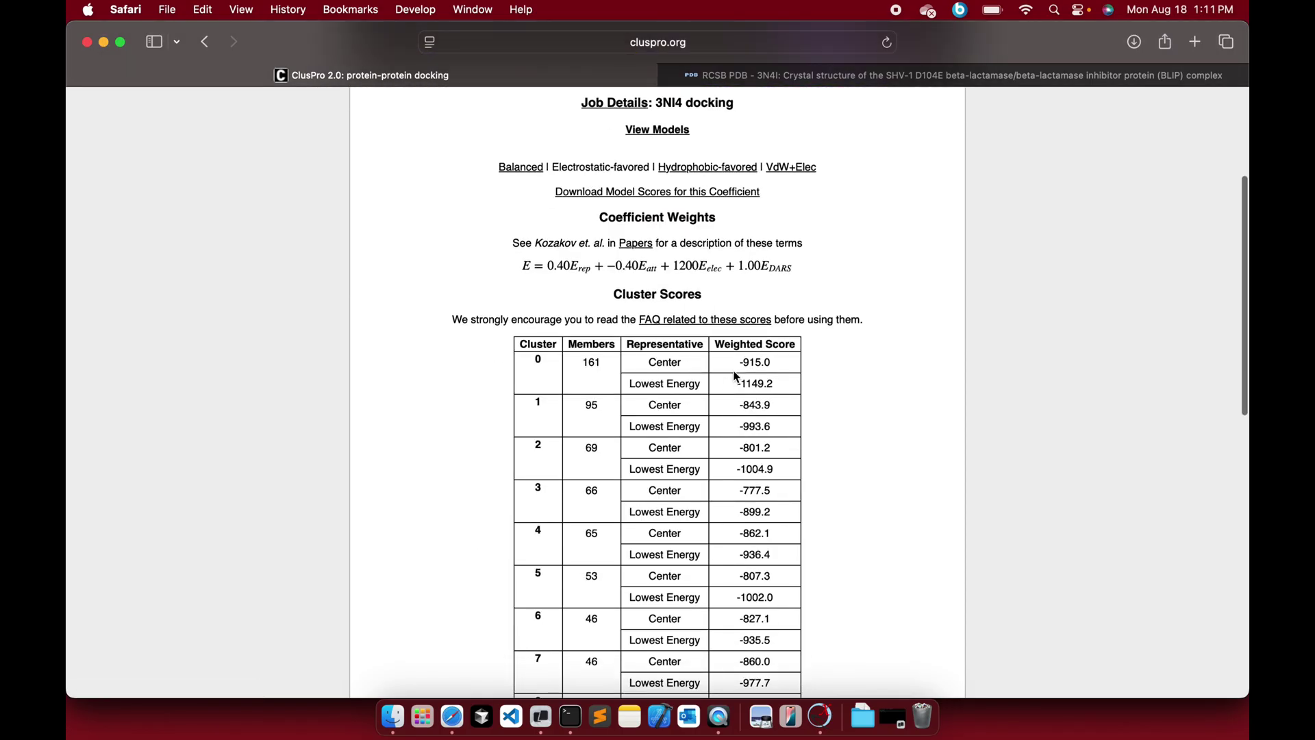
scroll(730, 385, up, 3)
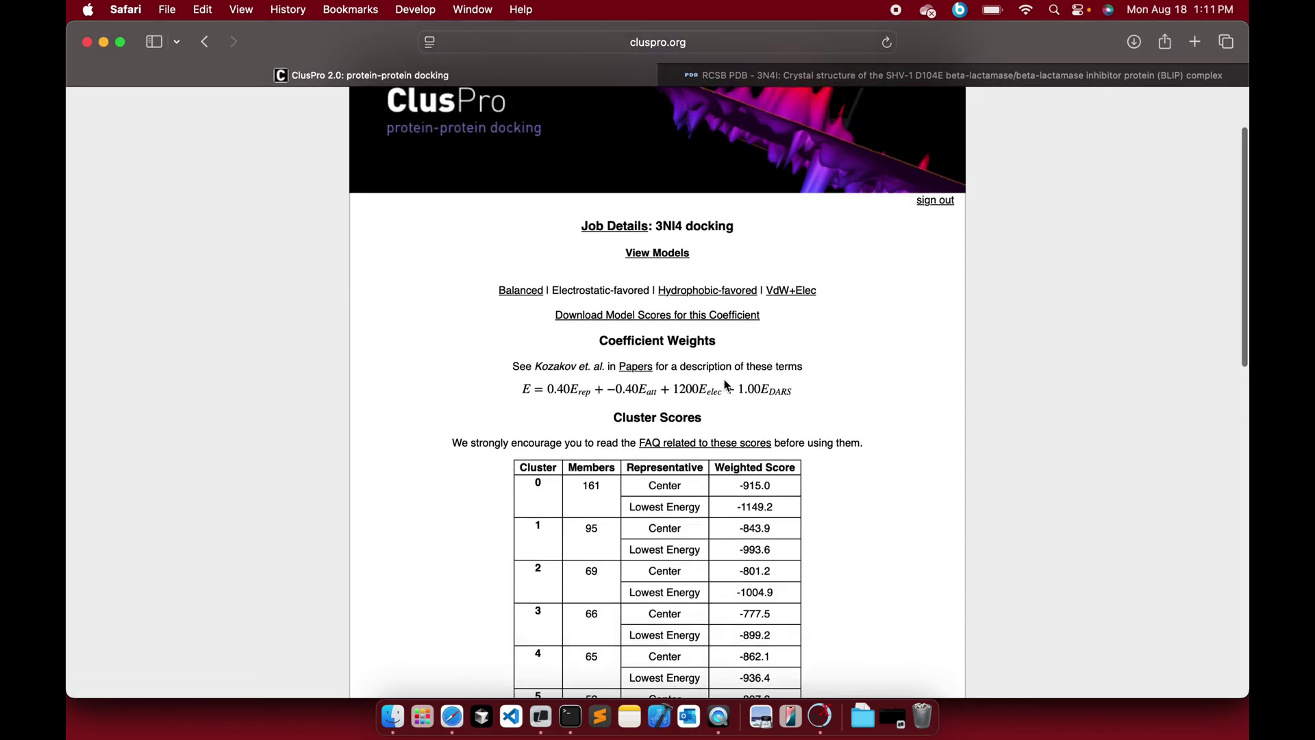
Open the Electrostatic-favored models and download the docked model of cluster 0
click(654, 261)
scroll(611, 523, down, 3)
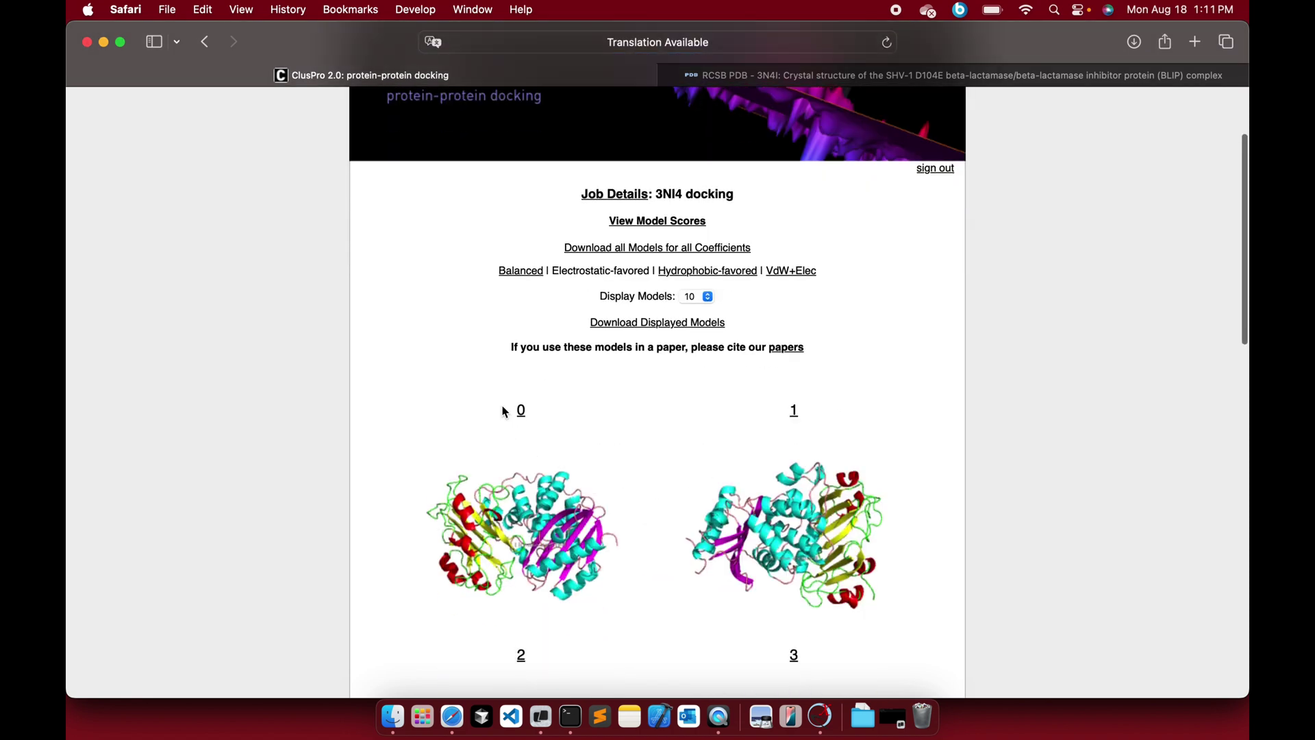
click(523, 414)
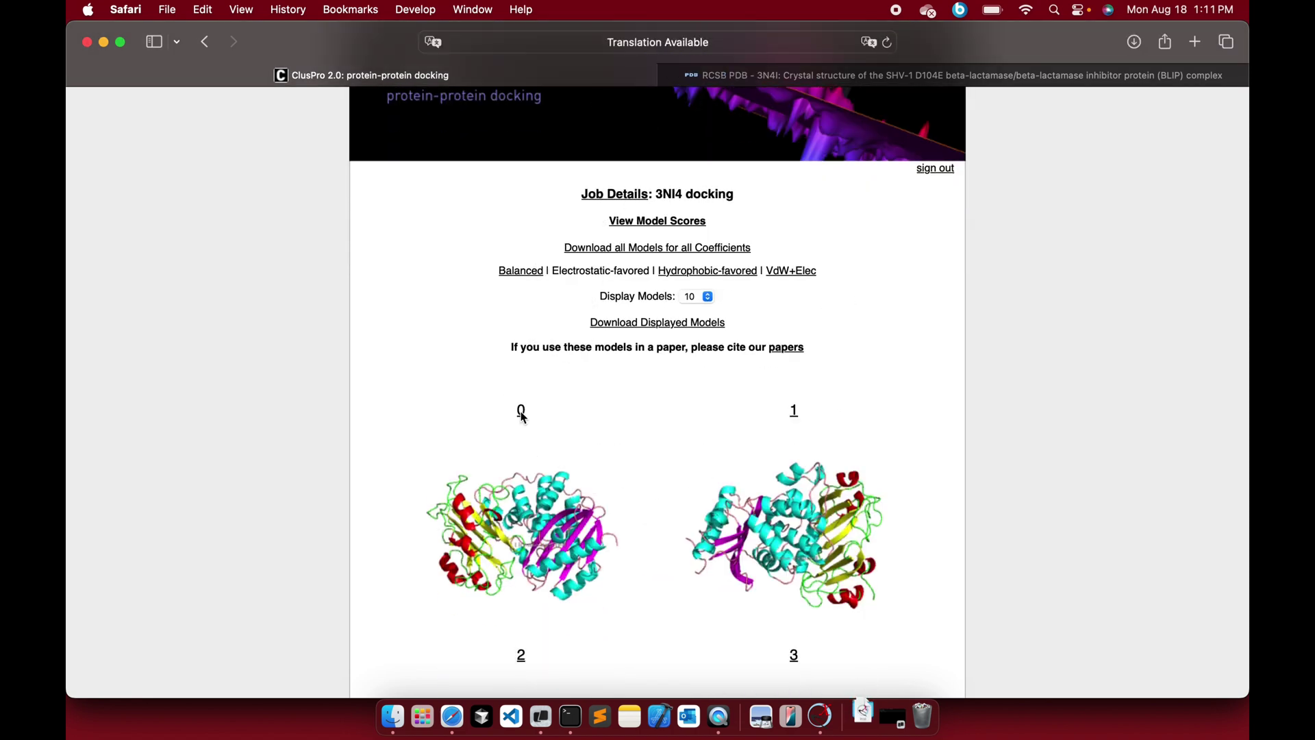
Close the current ChimeraX session and open 3n4i.pdb together with the downloaded model.002.00.pdb in a new one
click(820, 716)
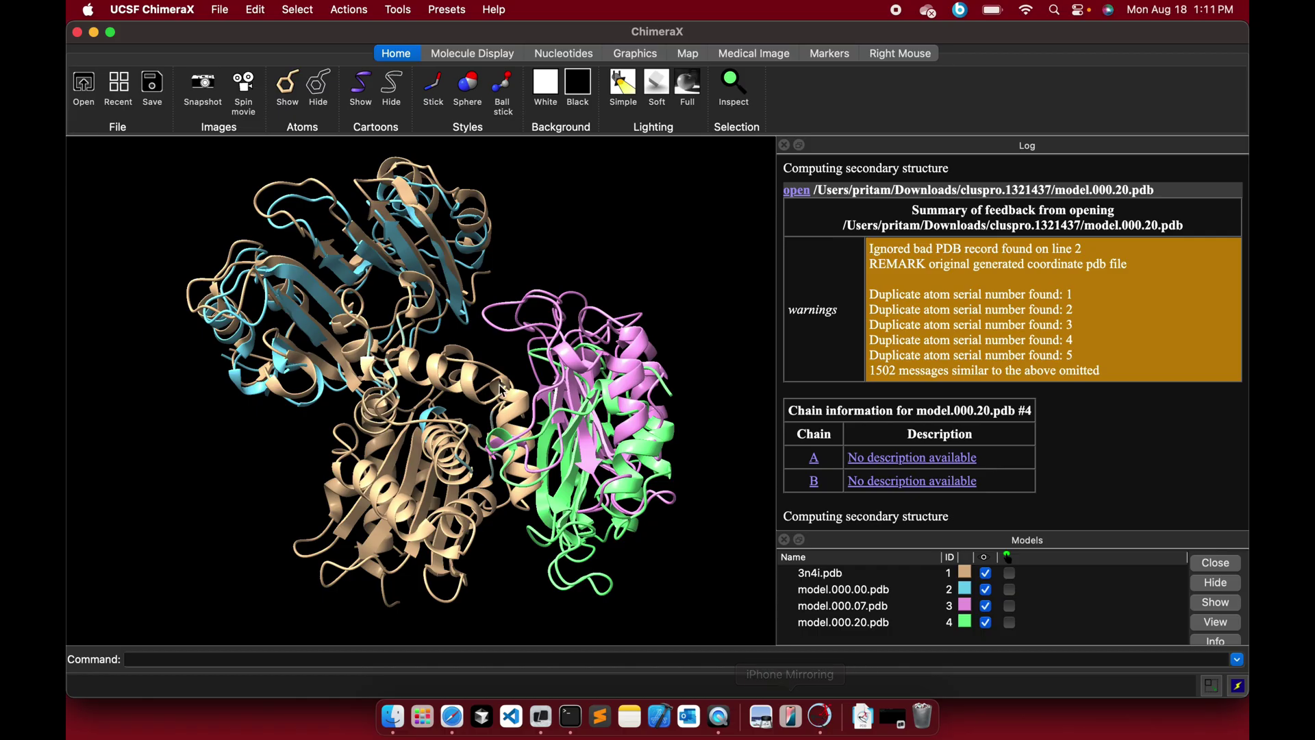
click(80, 34)
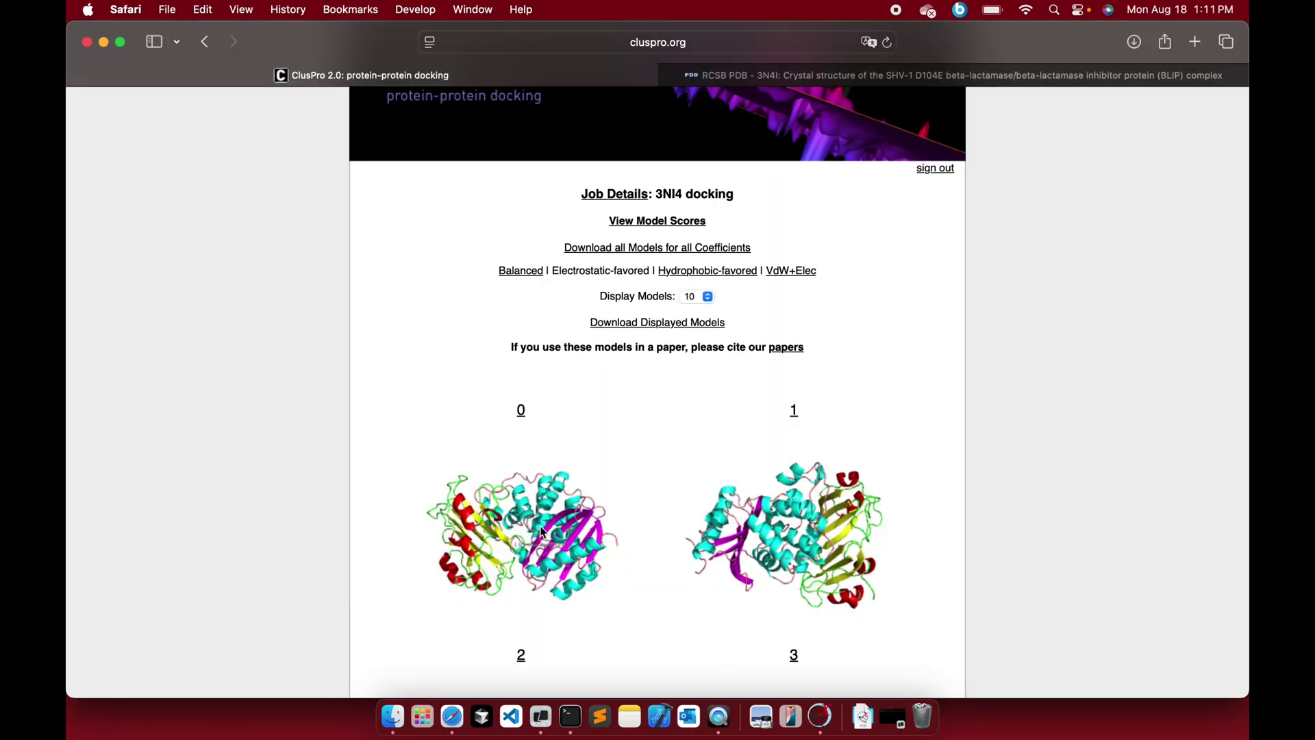
click(861, 721)
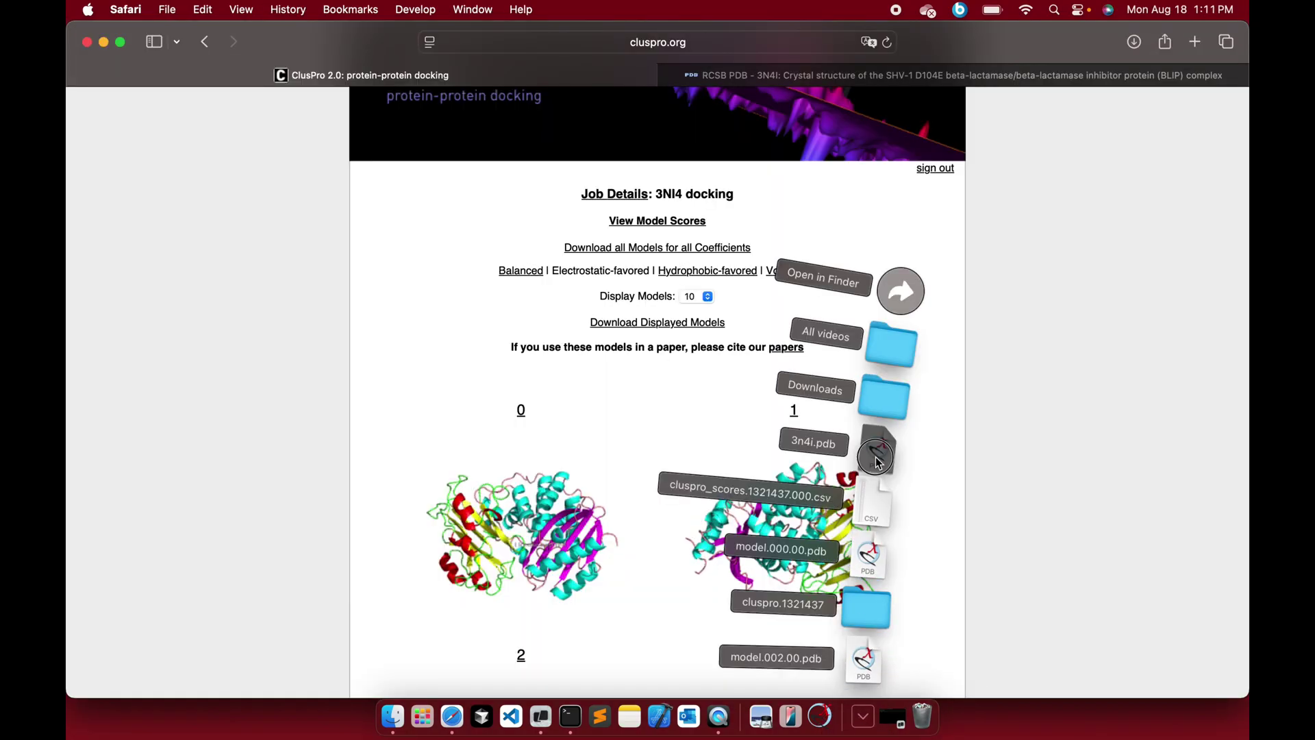
click(877, 488)
click(864, 721)
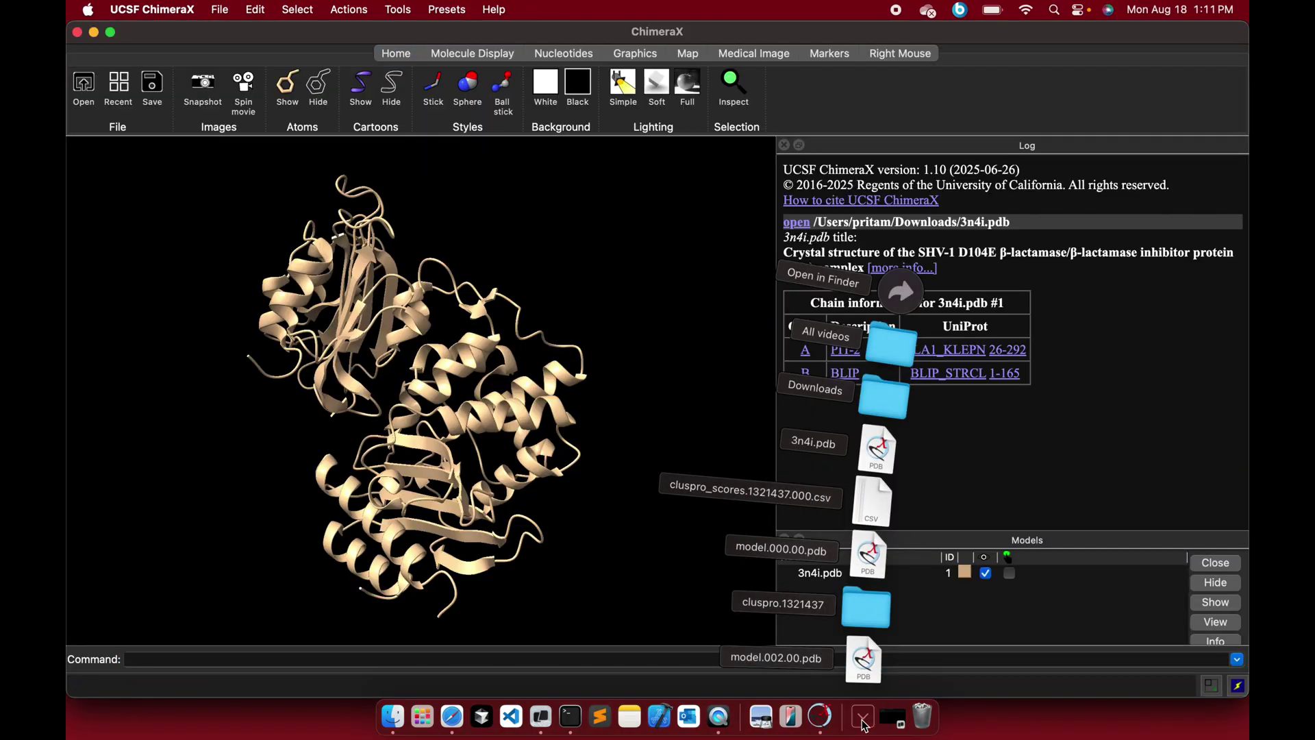
drag(871, 682, 473, 439)
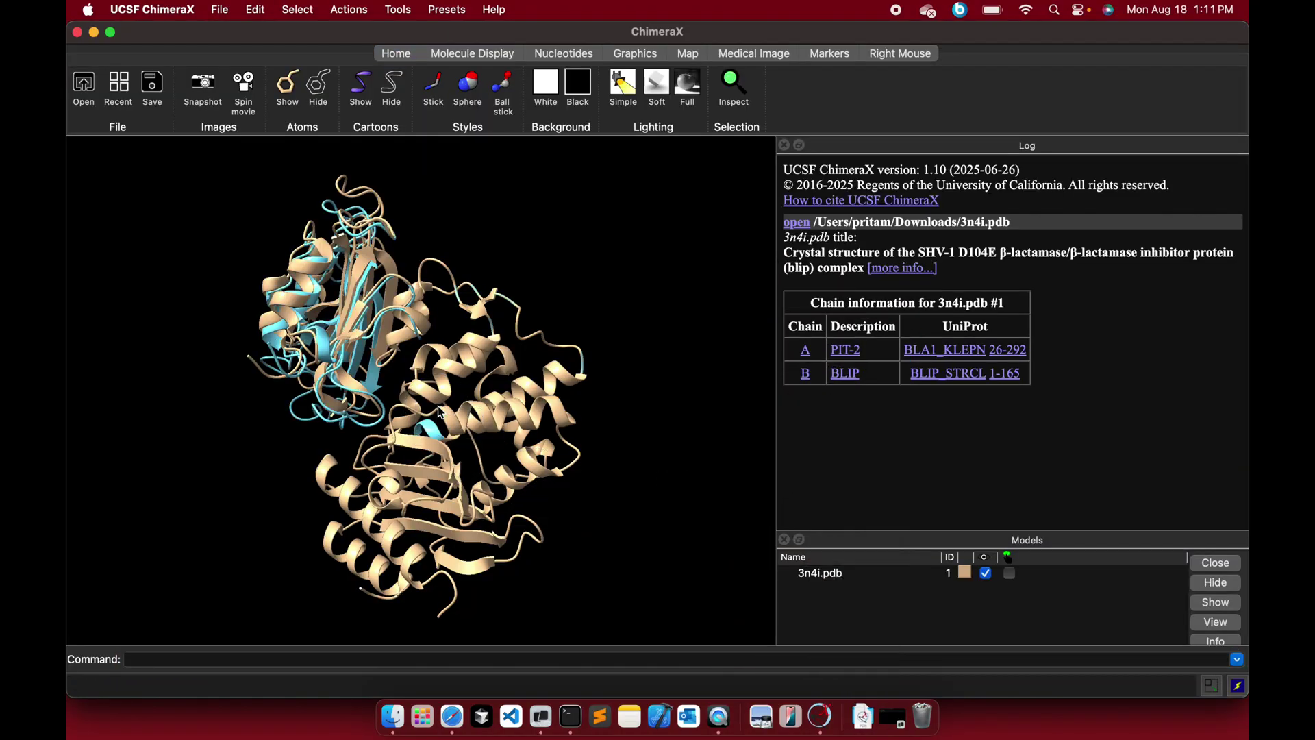
Inspect from several angles how model.002.00.pdb overlaps with the 3n4i crystal structure
drag(554, 437, 557, 442)
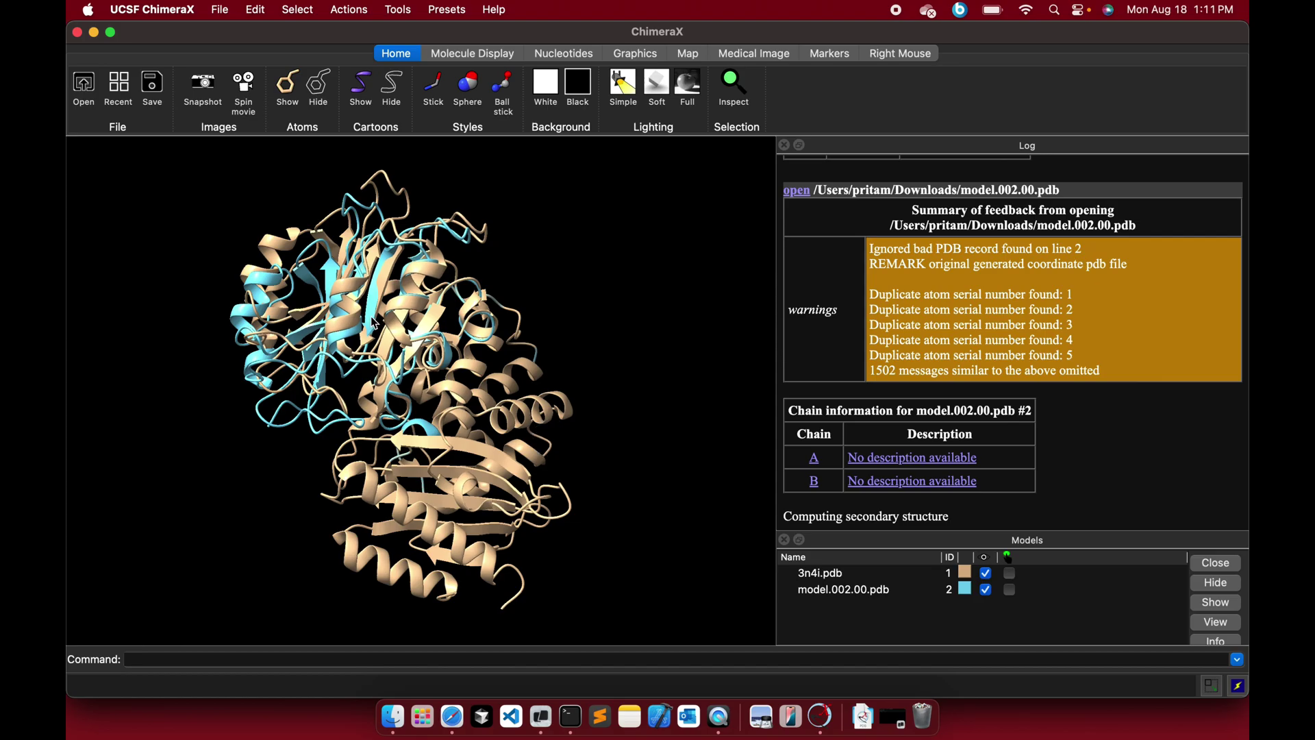
scroll(374, 322, up, 5)
scroll(373, 322, down, 10)
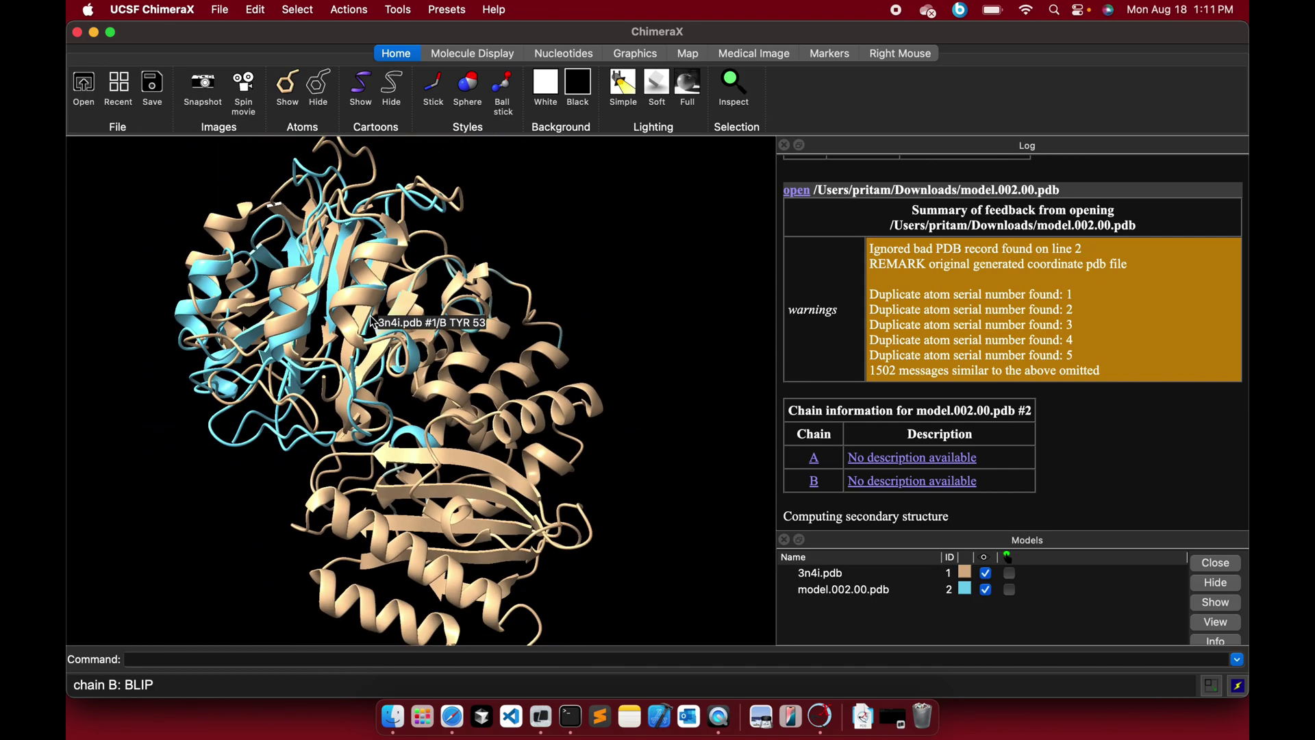
mouse_move(335, 400)
mouse_down()
mouse_move(477, 389)
mouse_move(303, 389)
mouse_move(278, 366)
mouse_move(328, 374)
mouse_up()
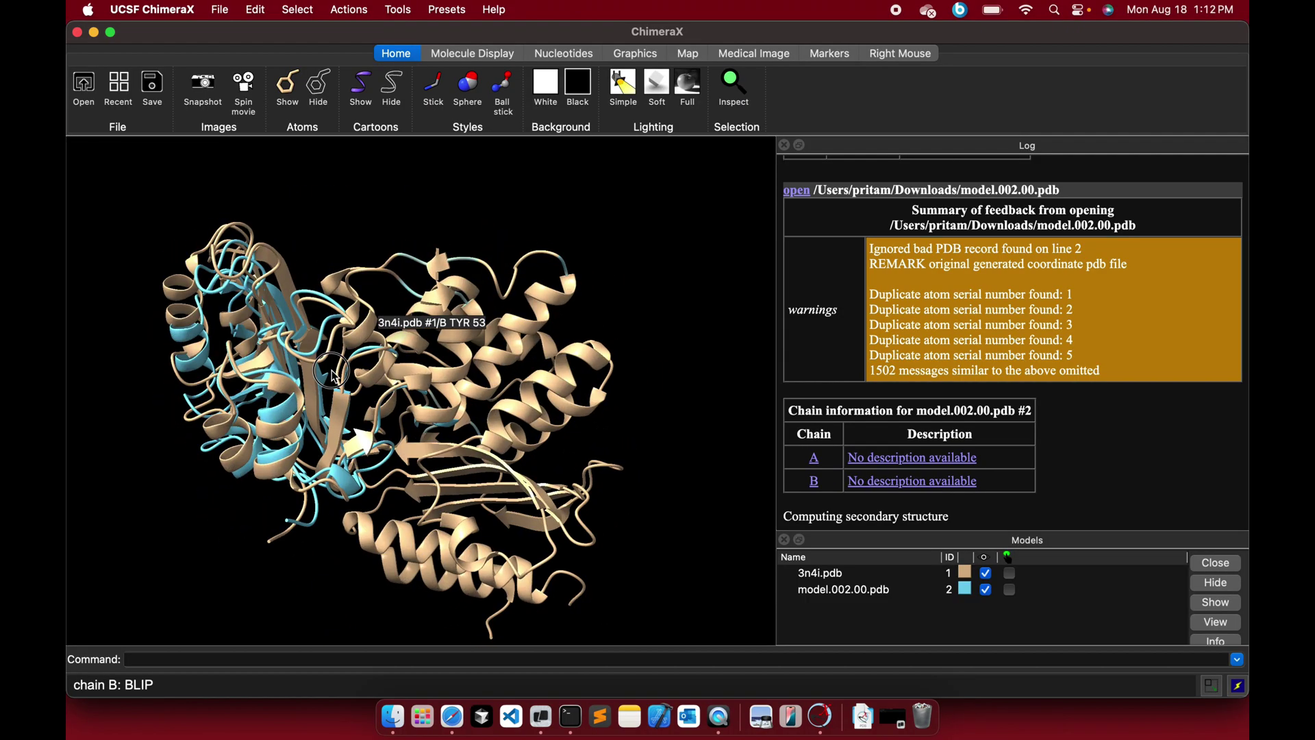
Return to Safari and look through the docked poses of the Electrostatic-favored clusters
click(452, 717)
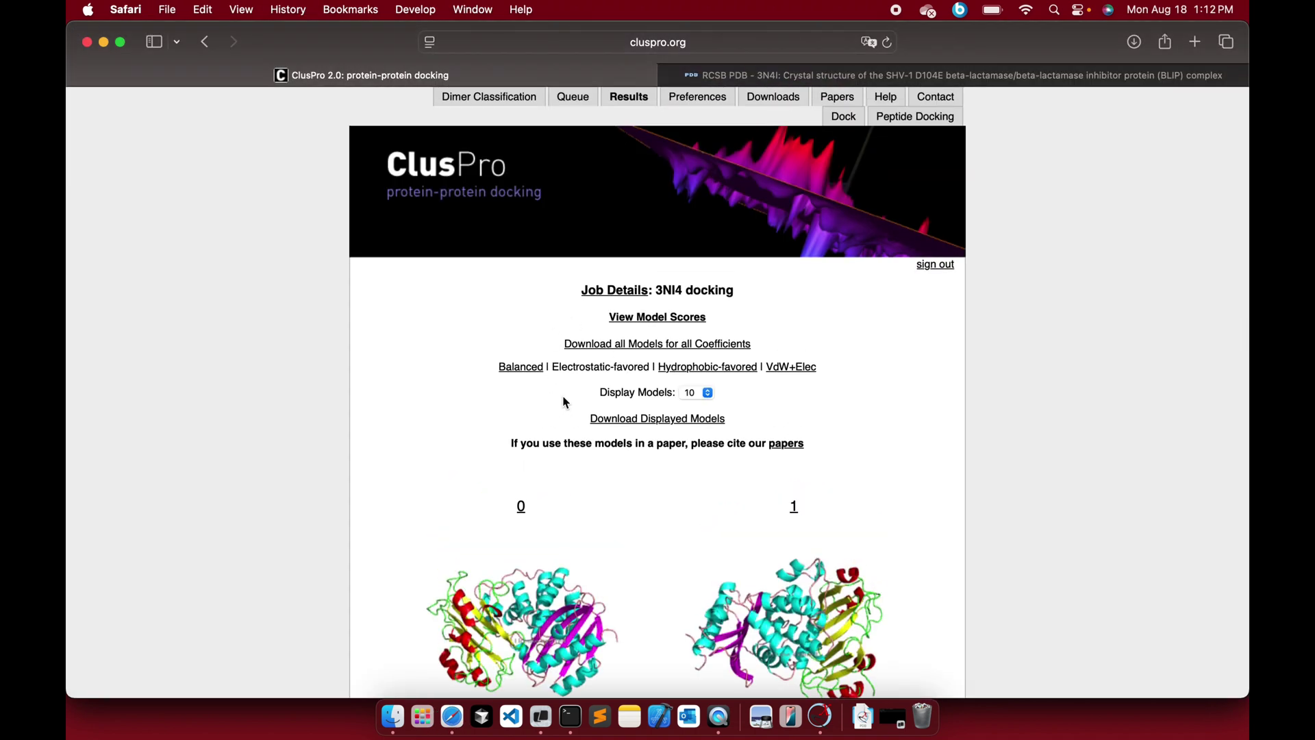
scroll(566, 402, down, 5)
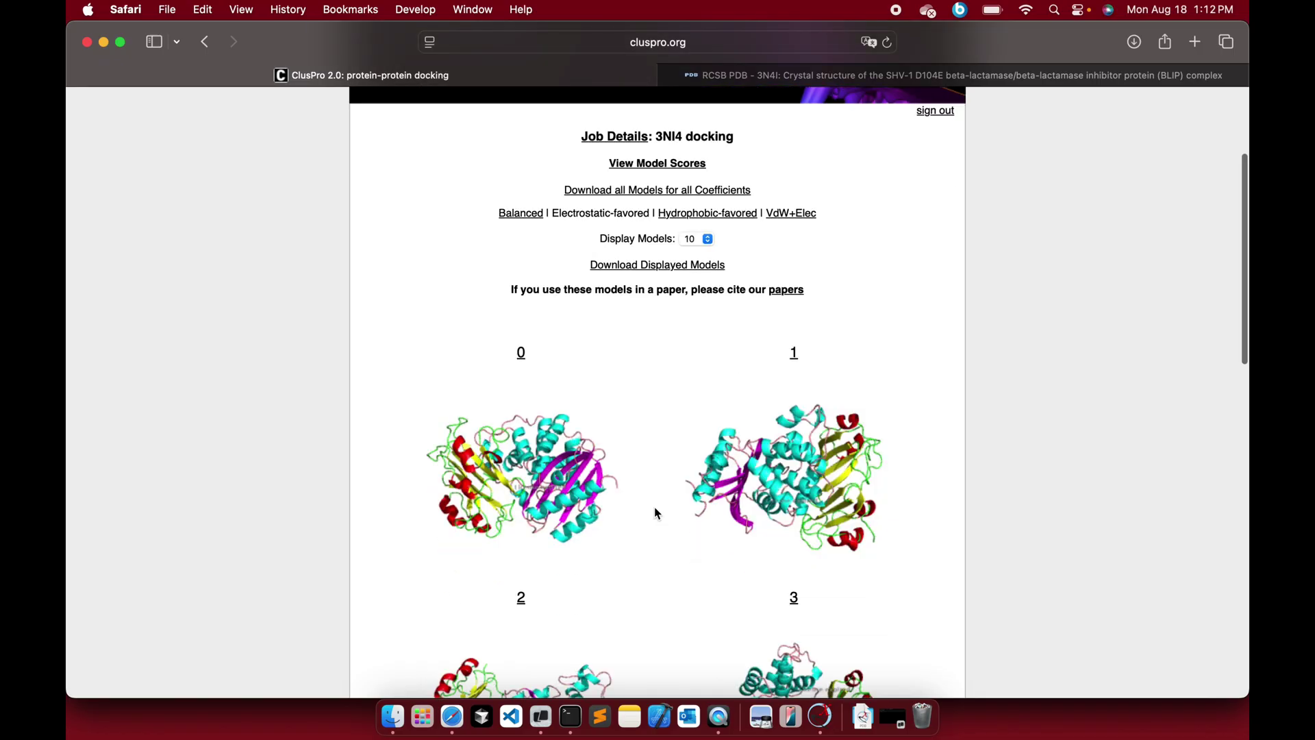
scroll(656, 513, up, 4)
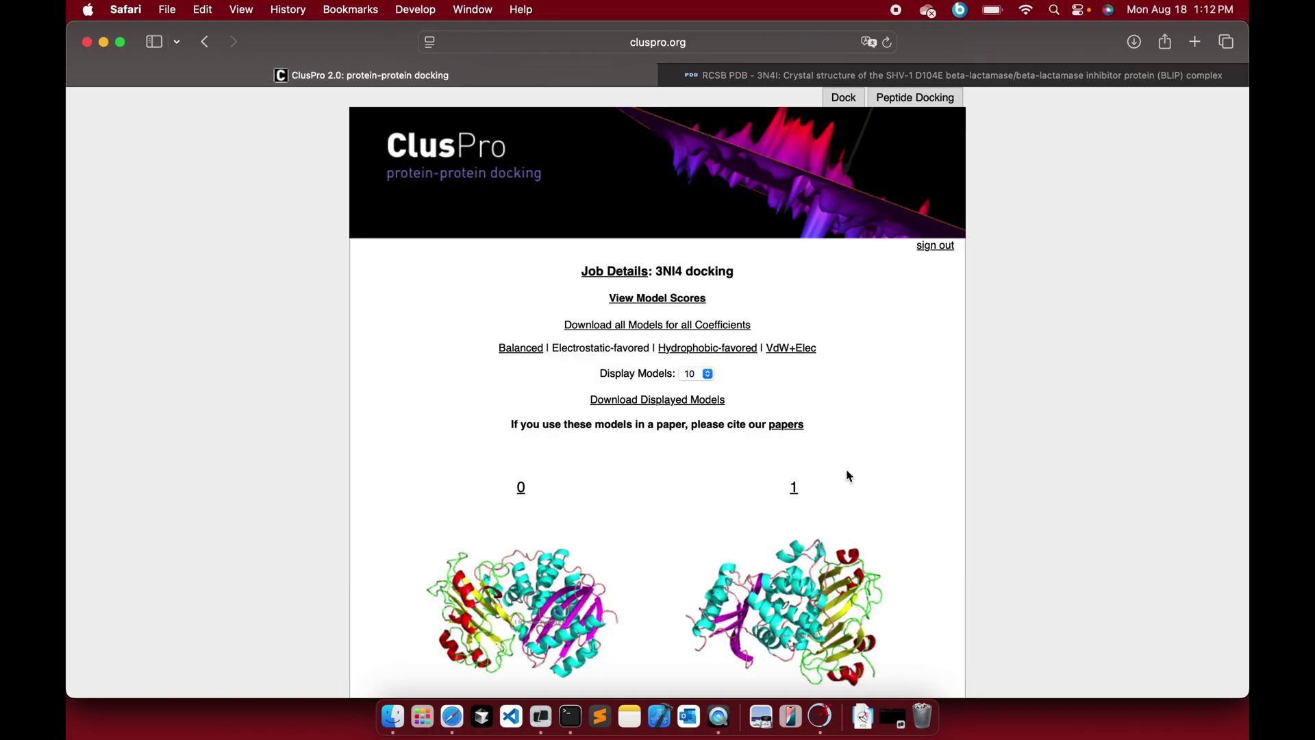
scroll(868, 488, up, 2)
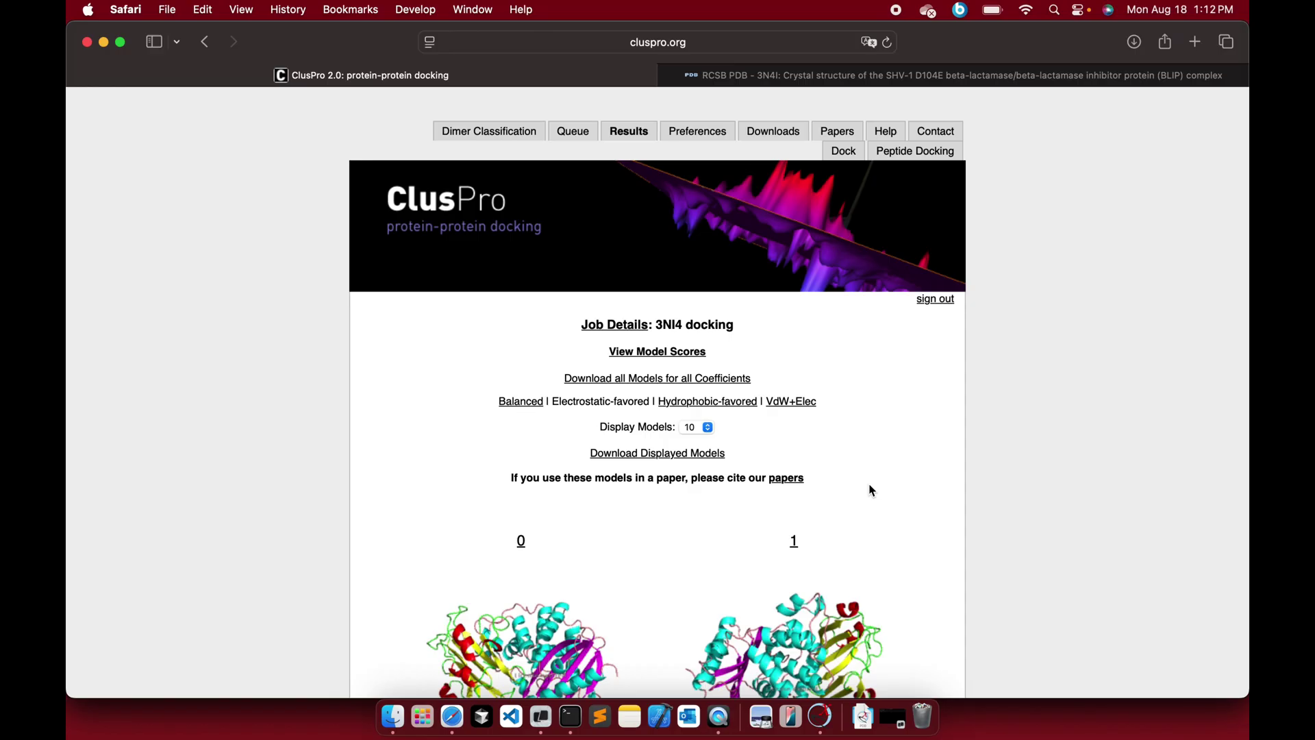
scroll(871, 490, down, 2)
scroll(872, 490, up, 3)
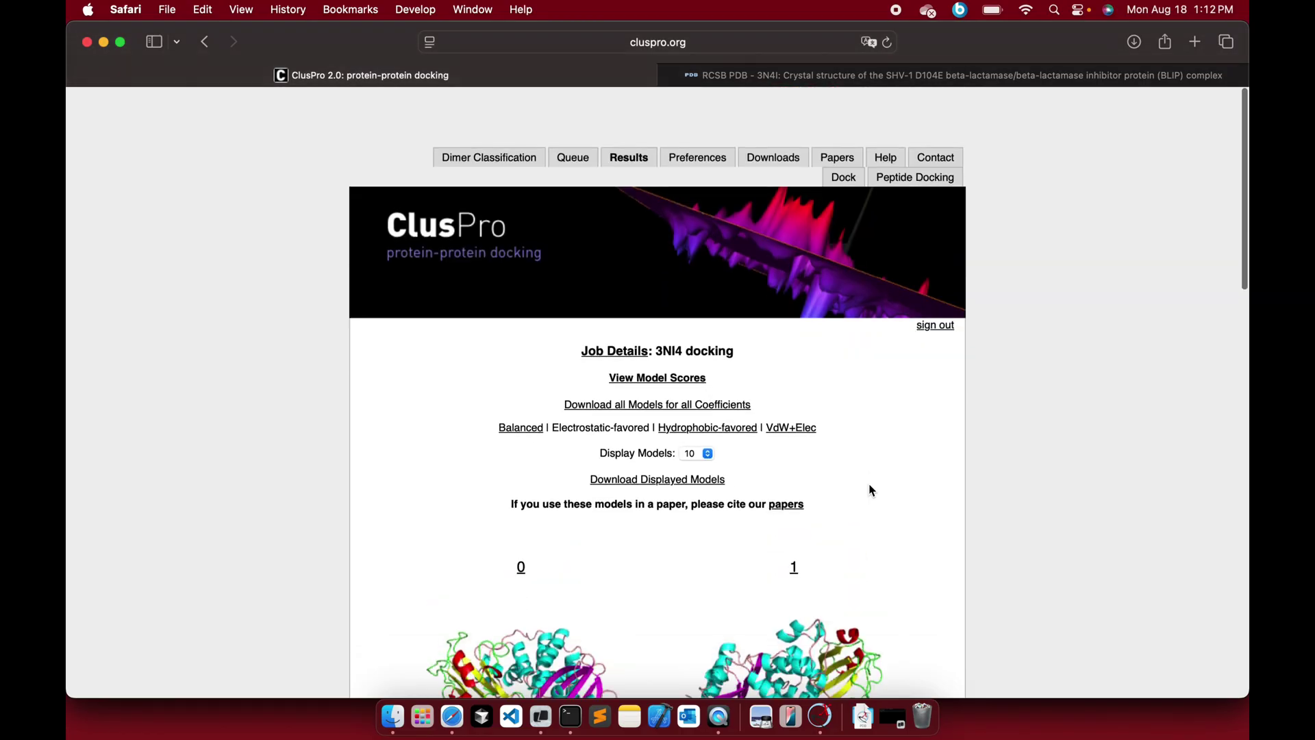
scroll(872, 490, down, 10)
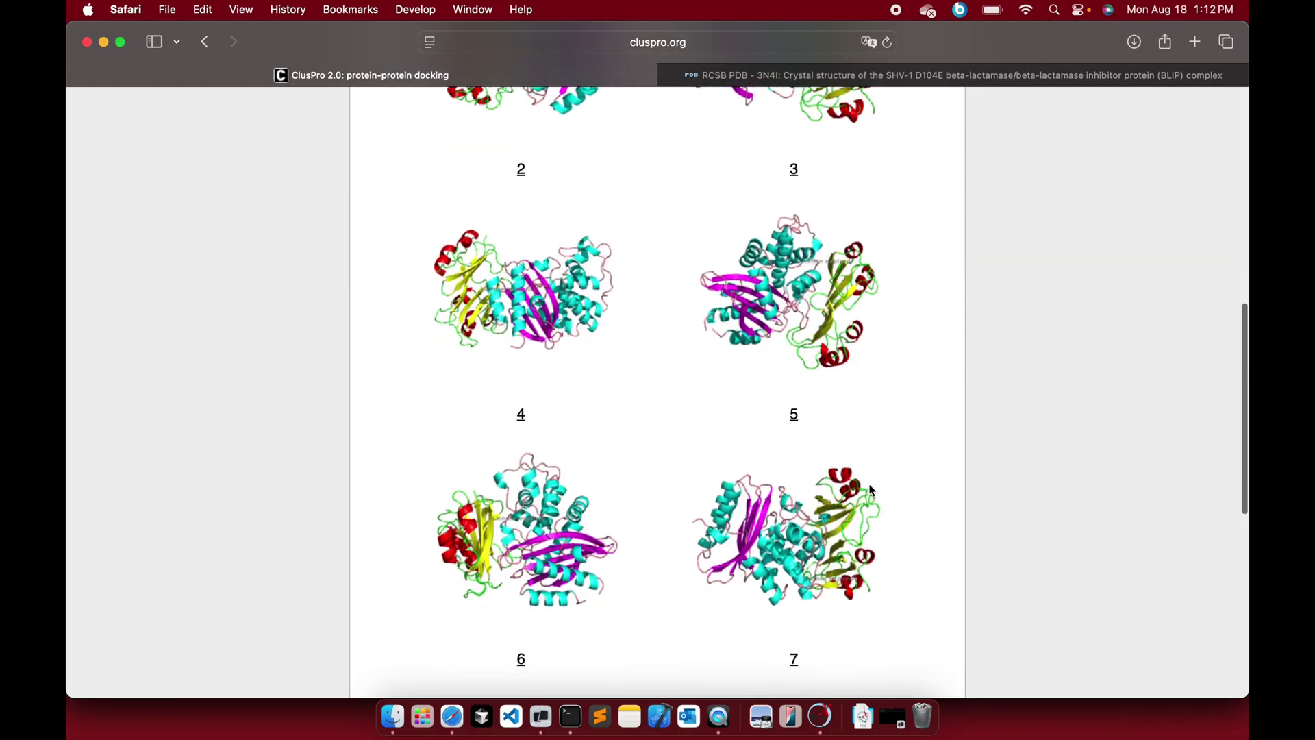
scroll(872, 490, up, 8)
scroll(892, 265, up, 3)
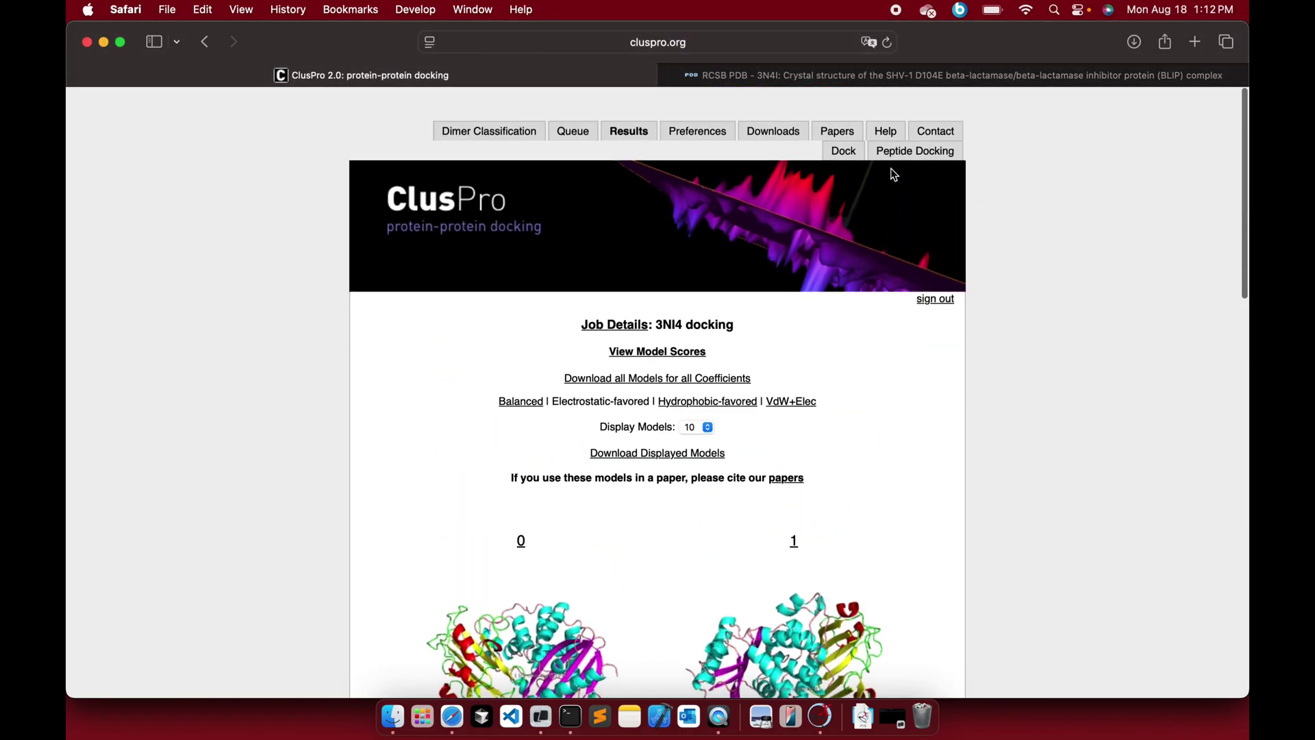
Read the ClusPro help FAQ on choosing coefficient sets and using model scores, and return to the job's models
click(888, 133)
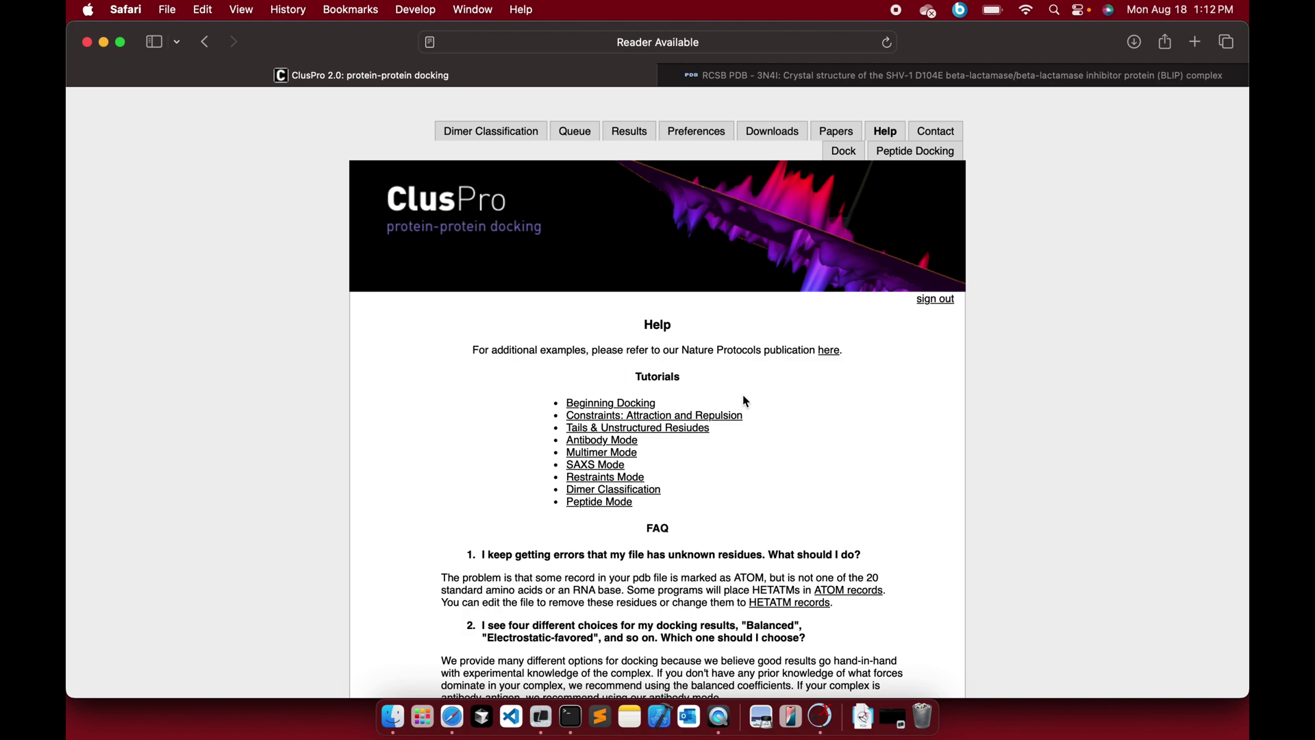
scroll(745, 402, down, 10)
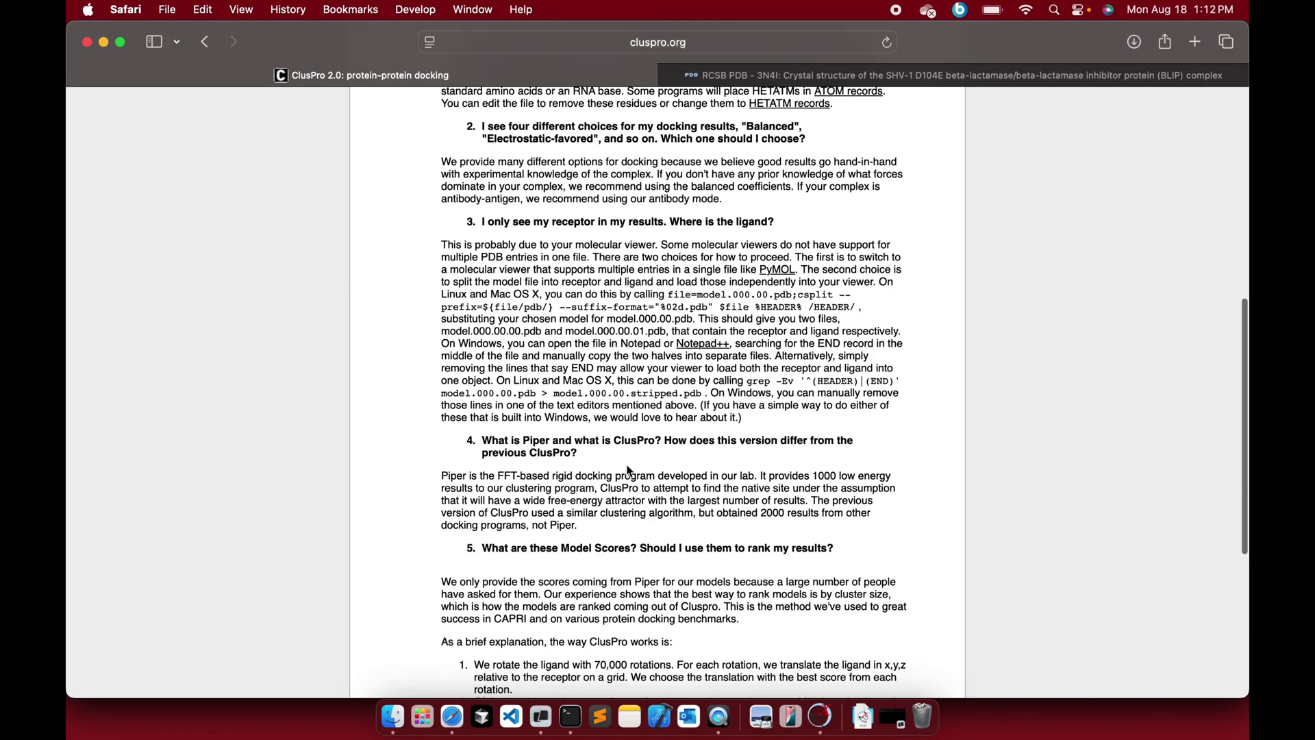
scroll(628, 470, down, 5)
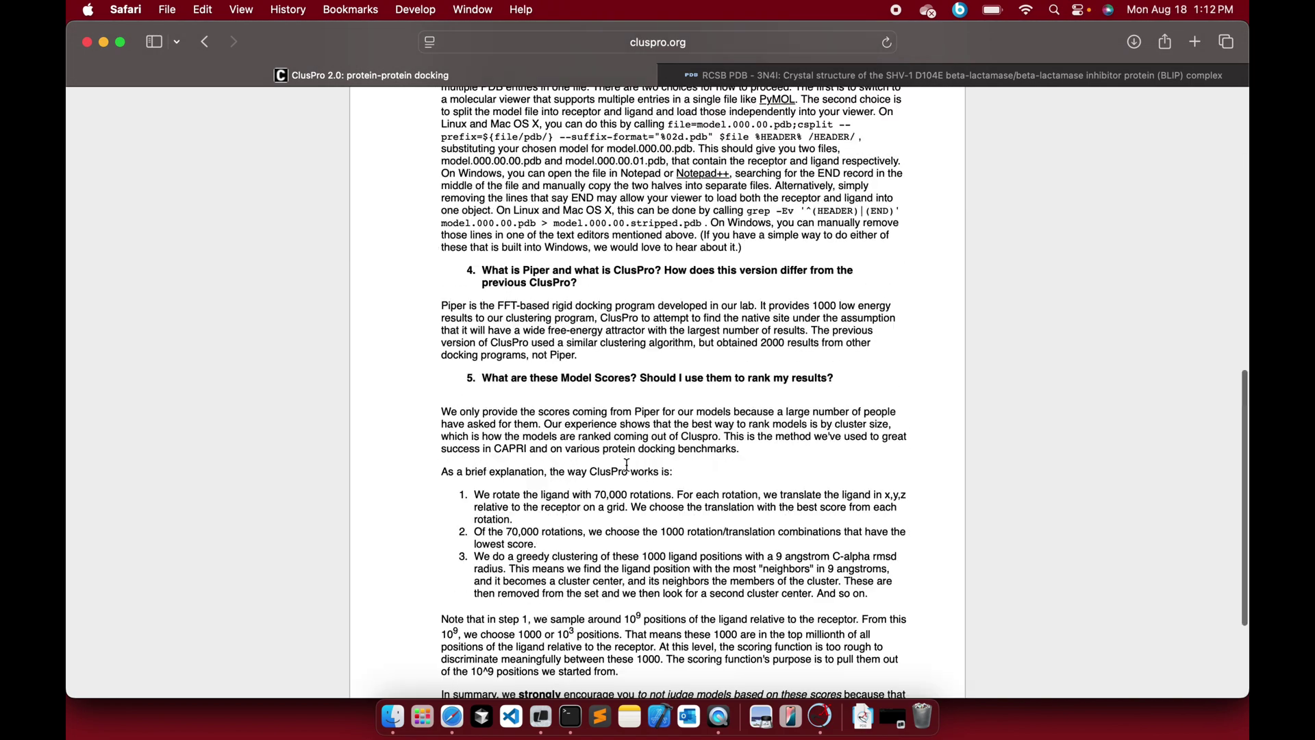
scroll(627, 466, up, 15)
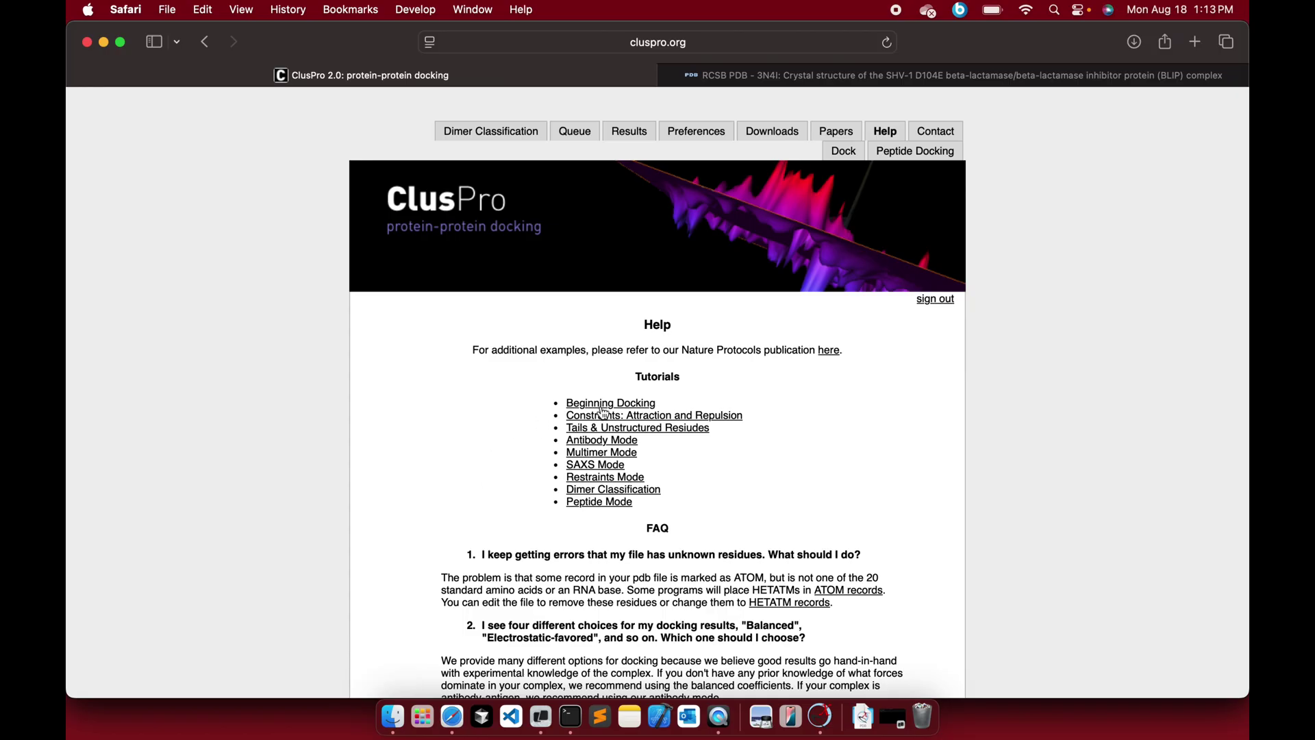
click(204, 42)
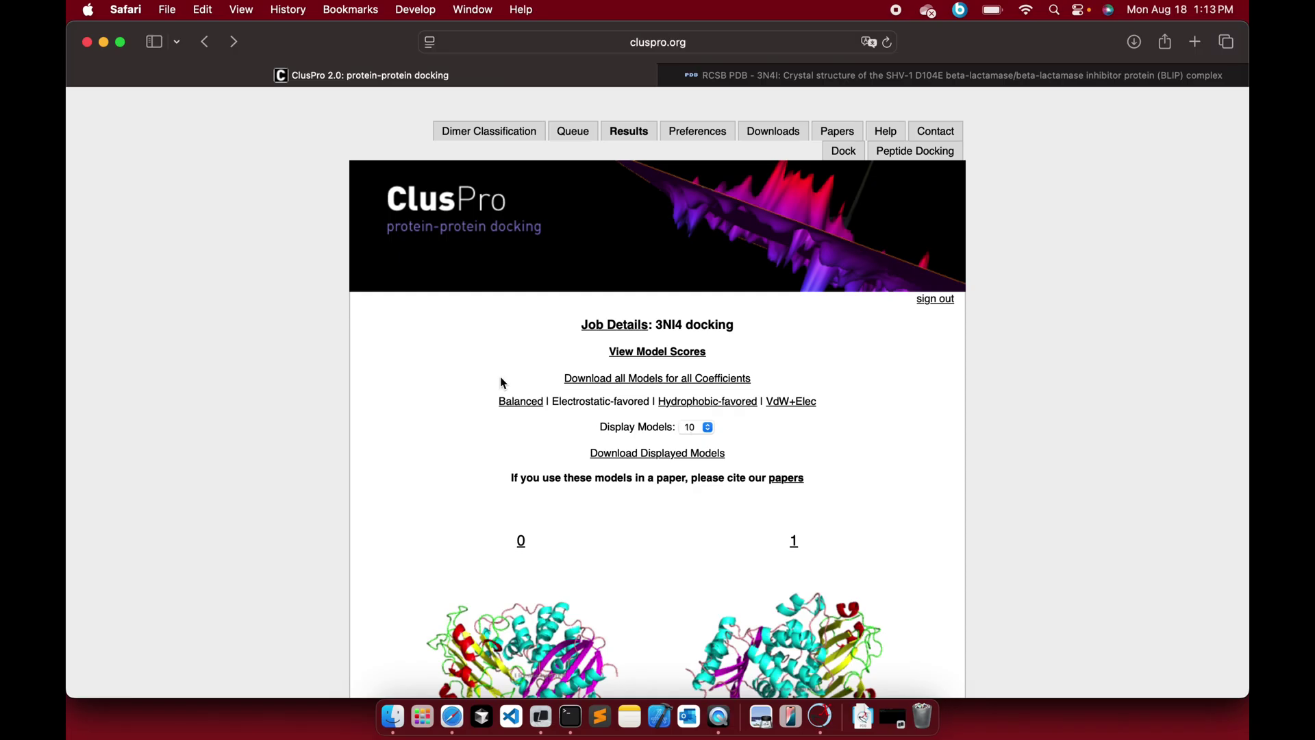
Switch the job's models to the Balanced coefficient set and look over the docked poses
click(522, 405)
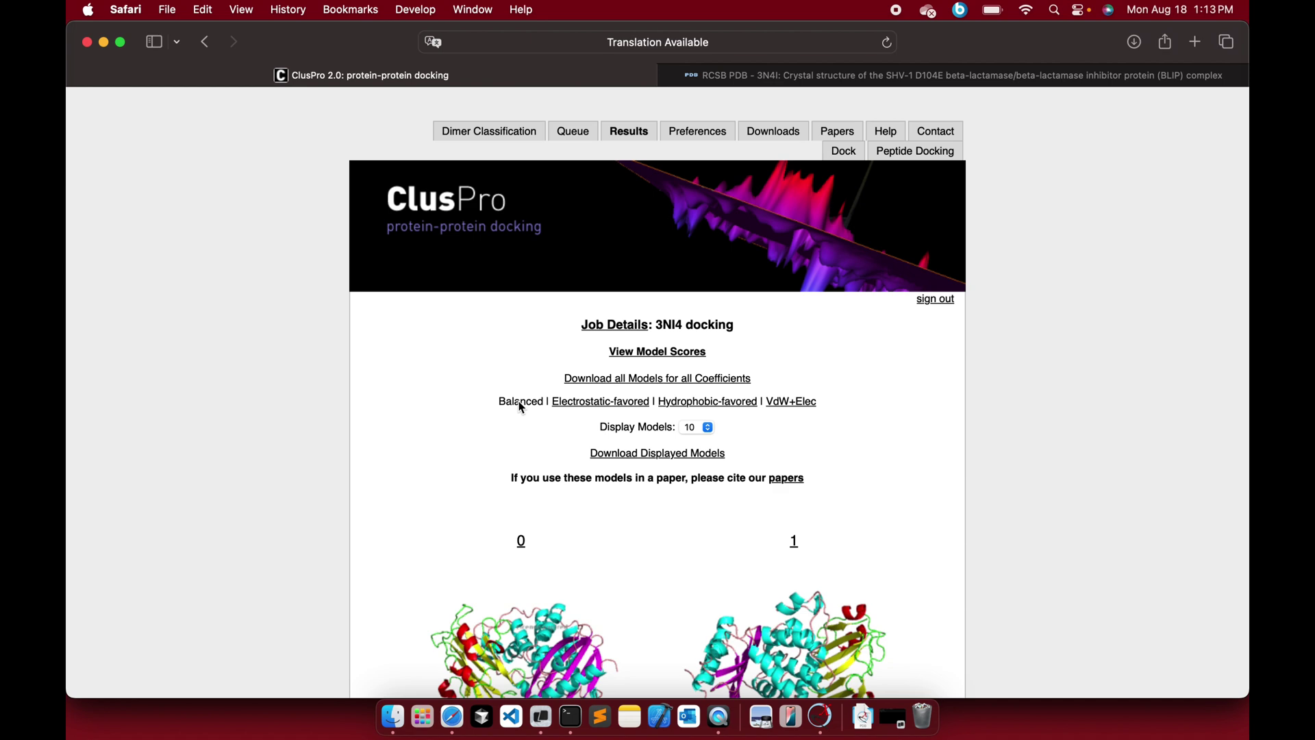
scroll(902, 622, down, 5)
scroll(901, 622, up, 5)
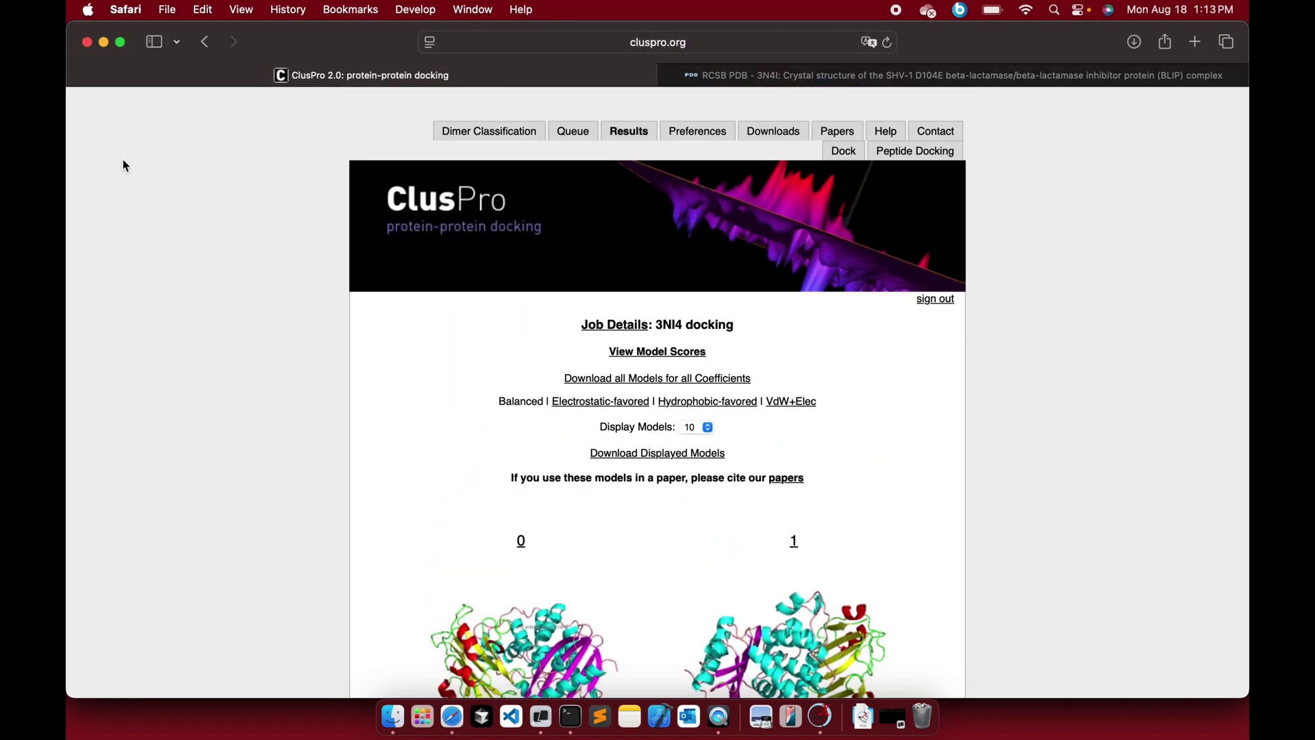
Search the web for PDBePISA in a new browser tab and open its EMBL-EBI page
click(1195, 47)
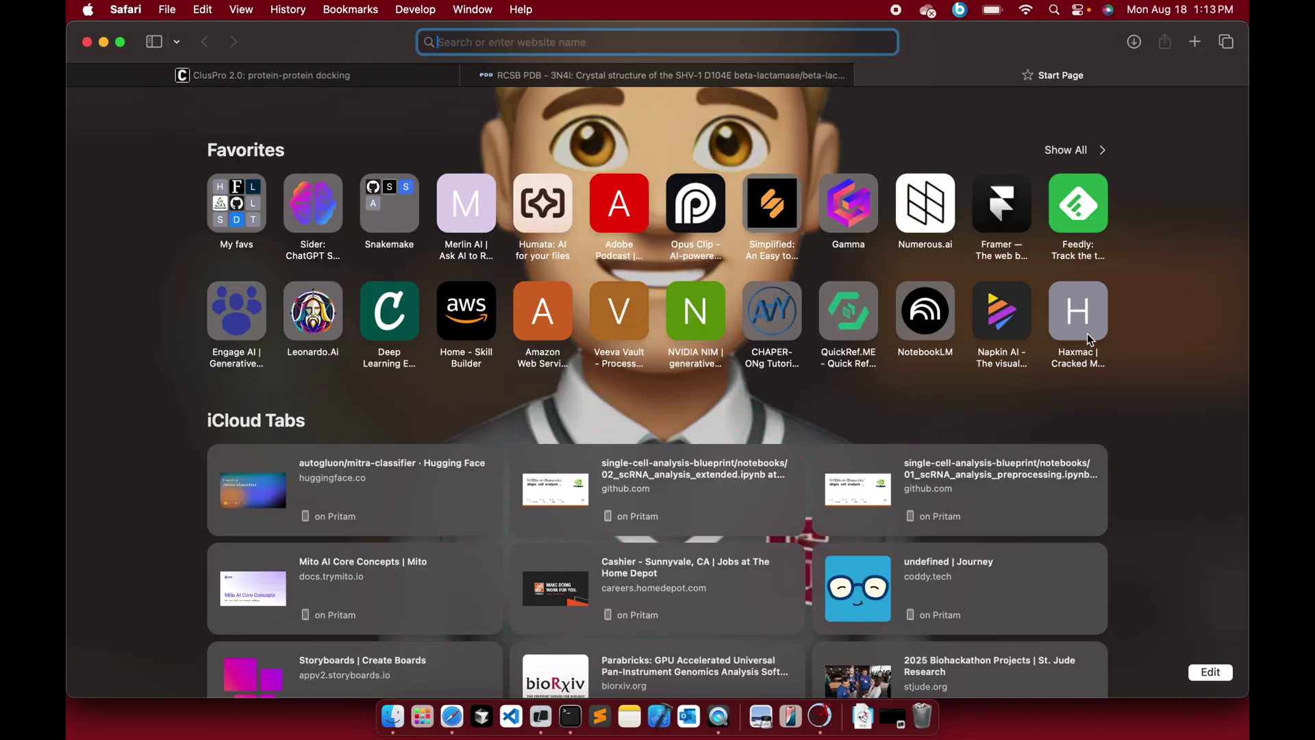
text(PDBe)
key(BackSpace)
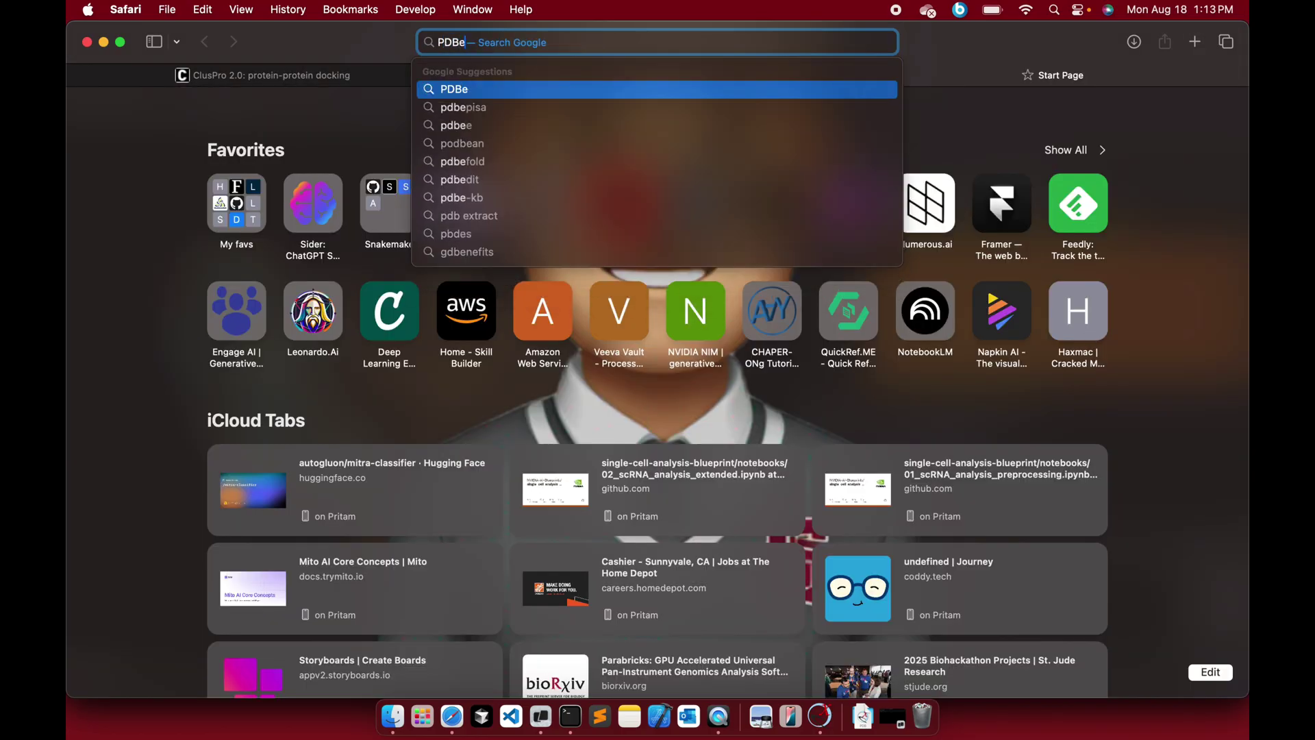
text(PISA)
key(Return)
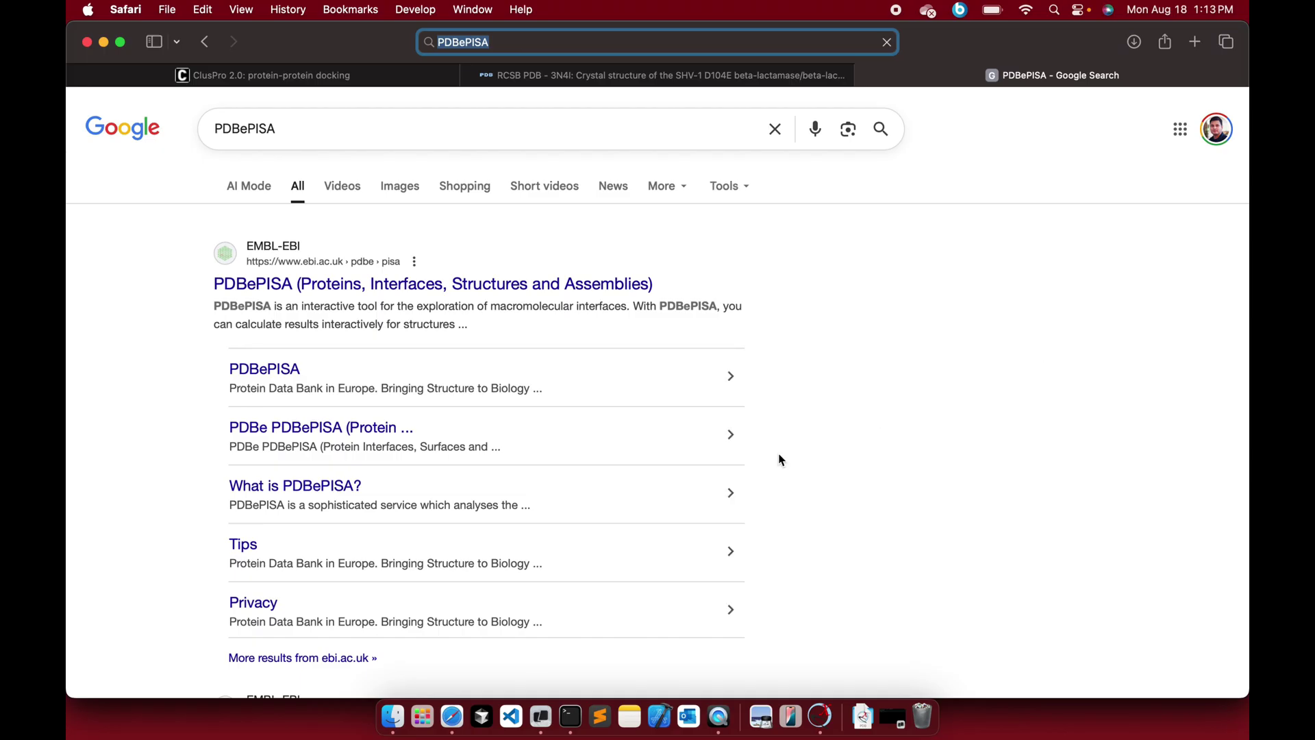
click(533, 289)
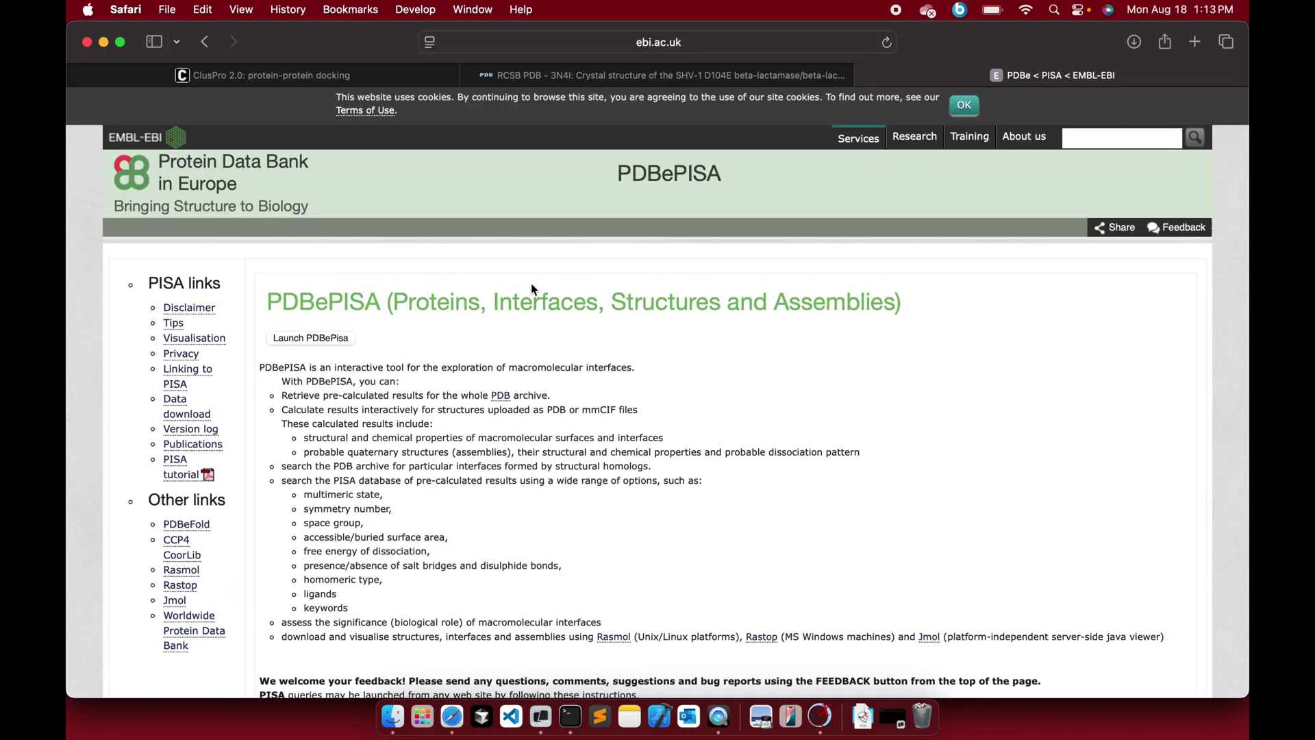
Launch PDBePISA and run the structure analysis for PDB entry 3n4i
click(312, 339)
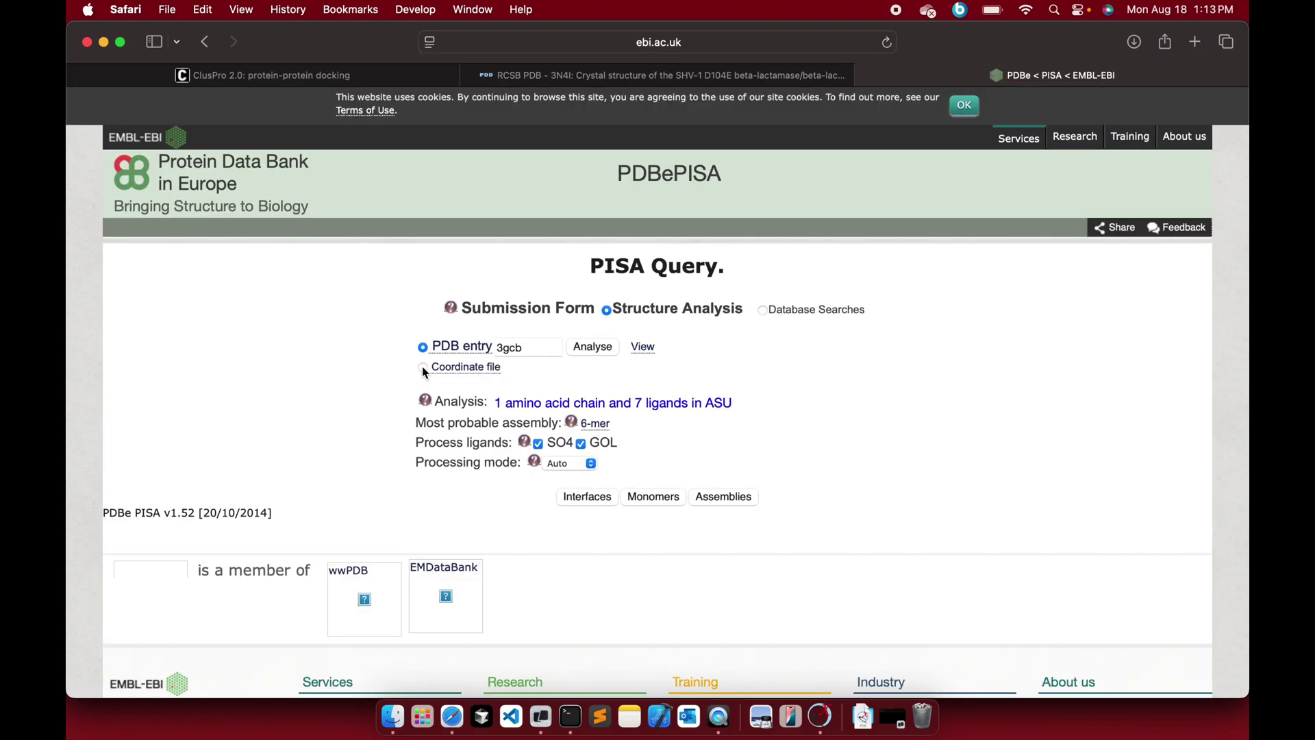
double_click(524, 347)
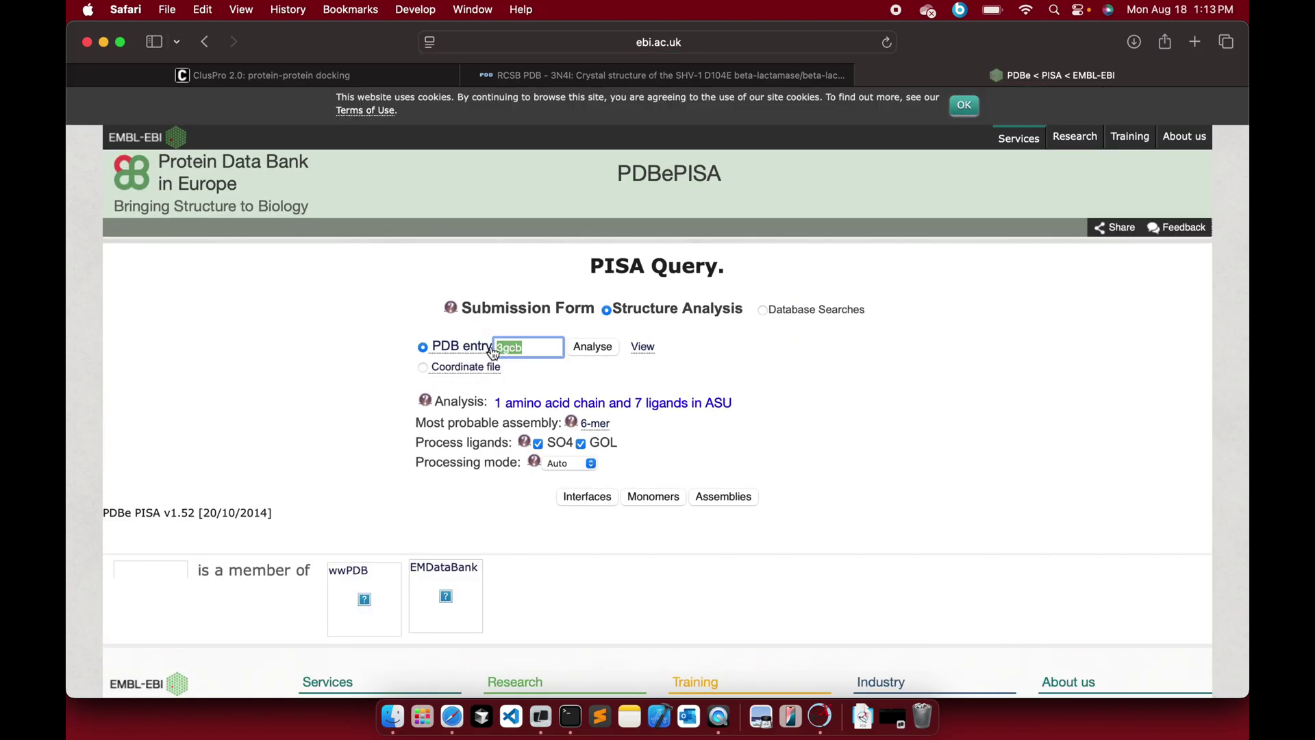
text(3)
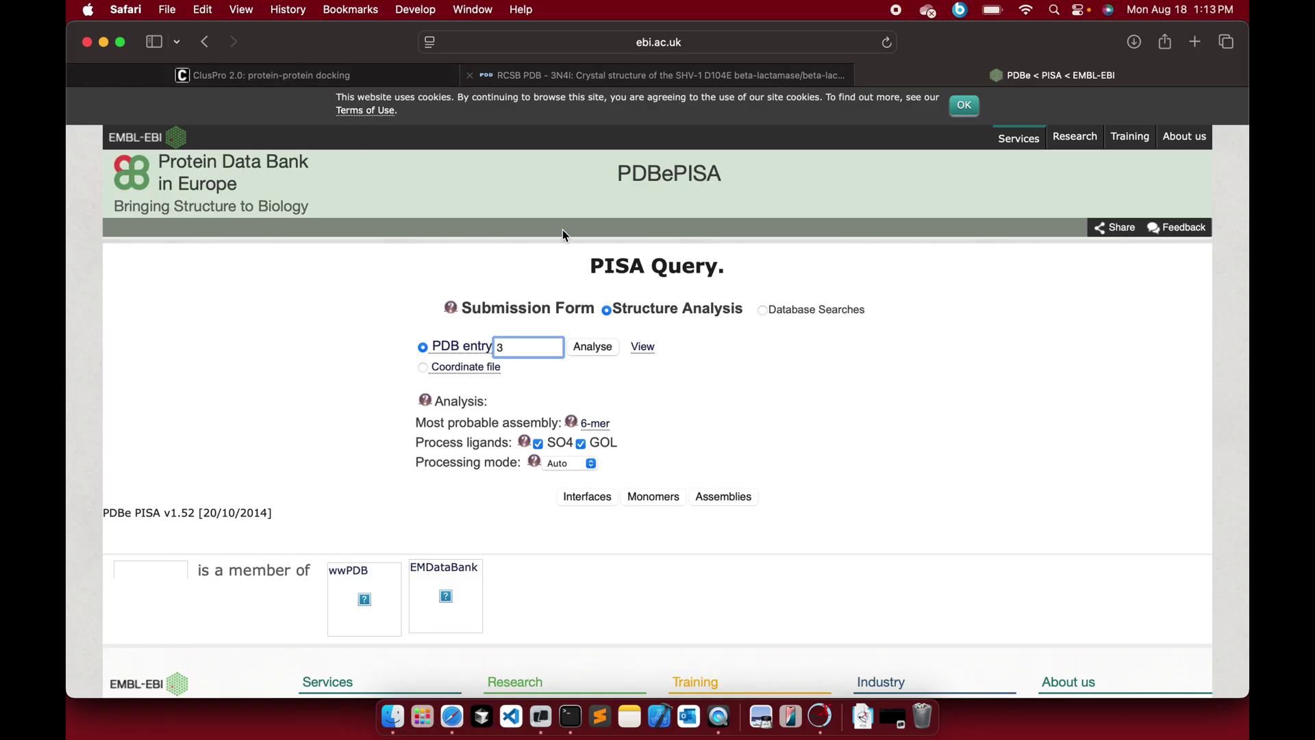
text(N4i)
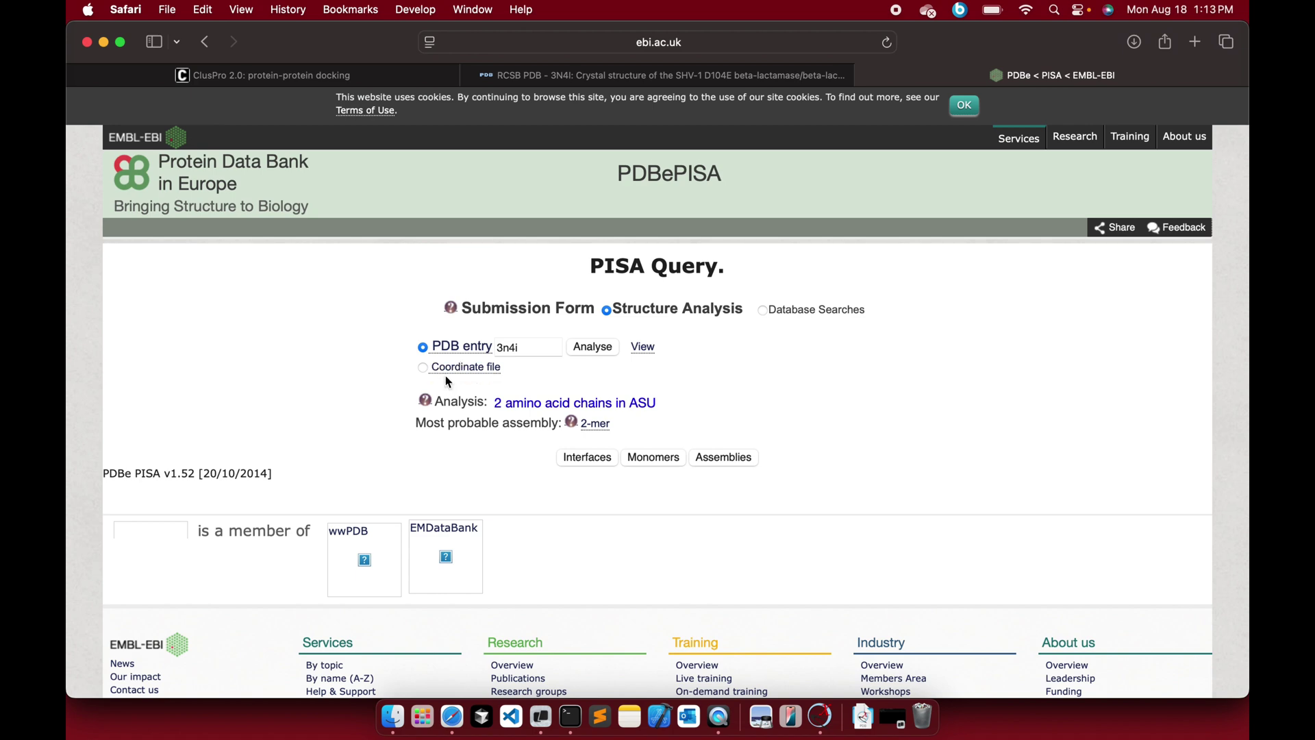
click(598, 349)
Open the interface list for the 3n4i crystal and look over its interface table
click(592, 461)
scroll(592, 464, down, 3)
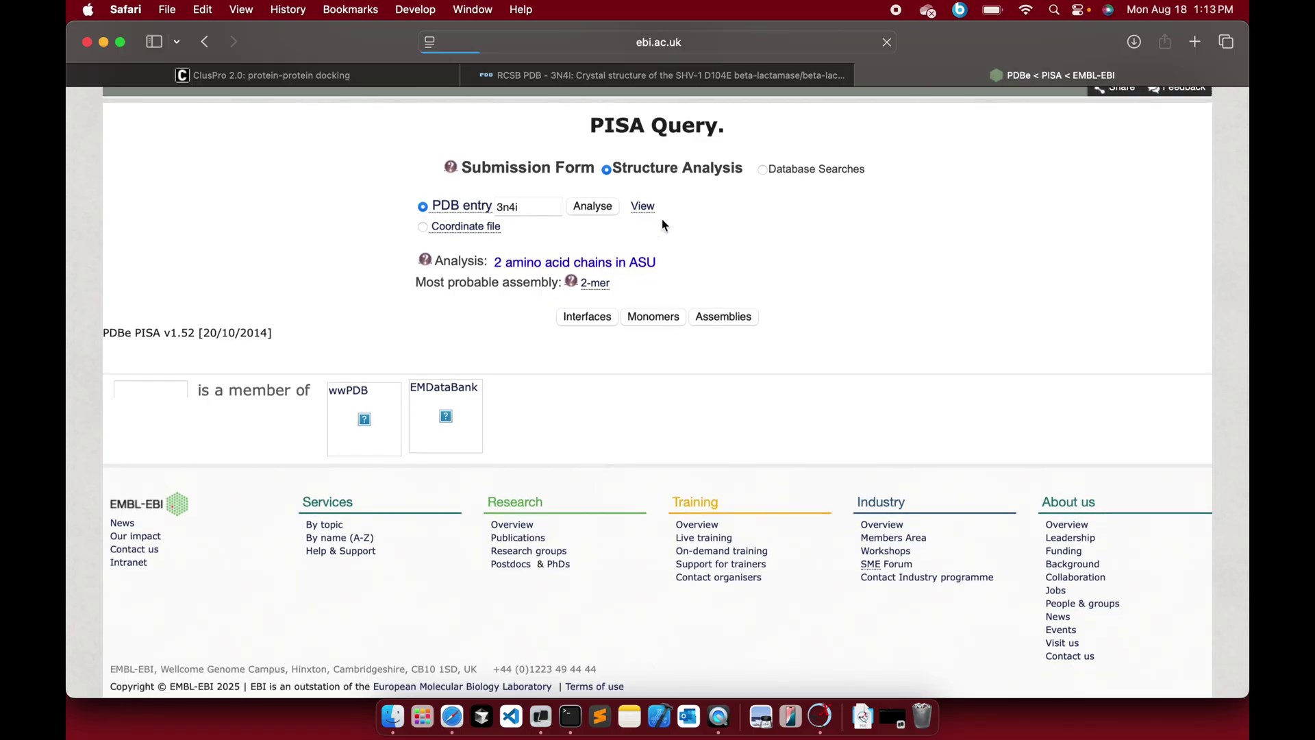
click(644, 207)
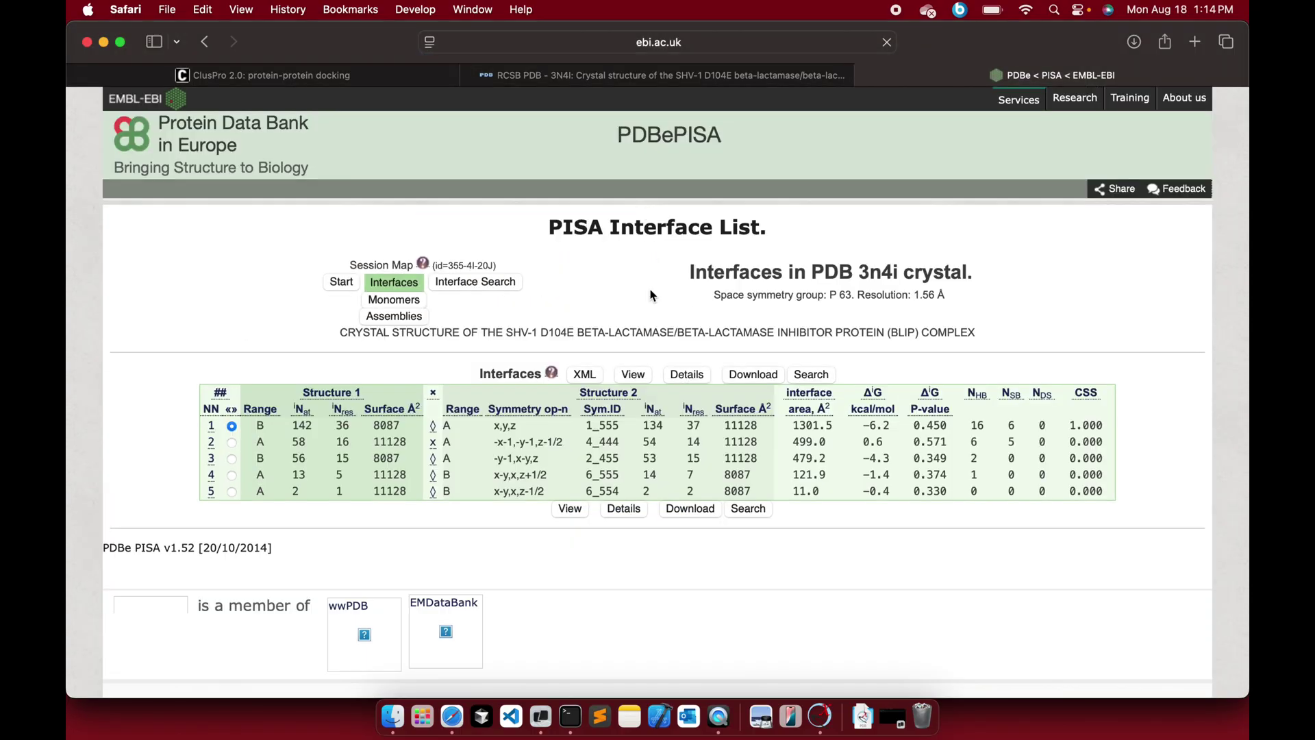
scroll(610, 358, down, 3)
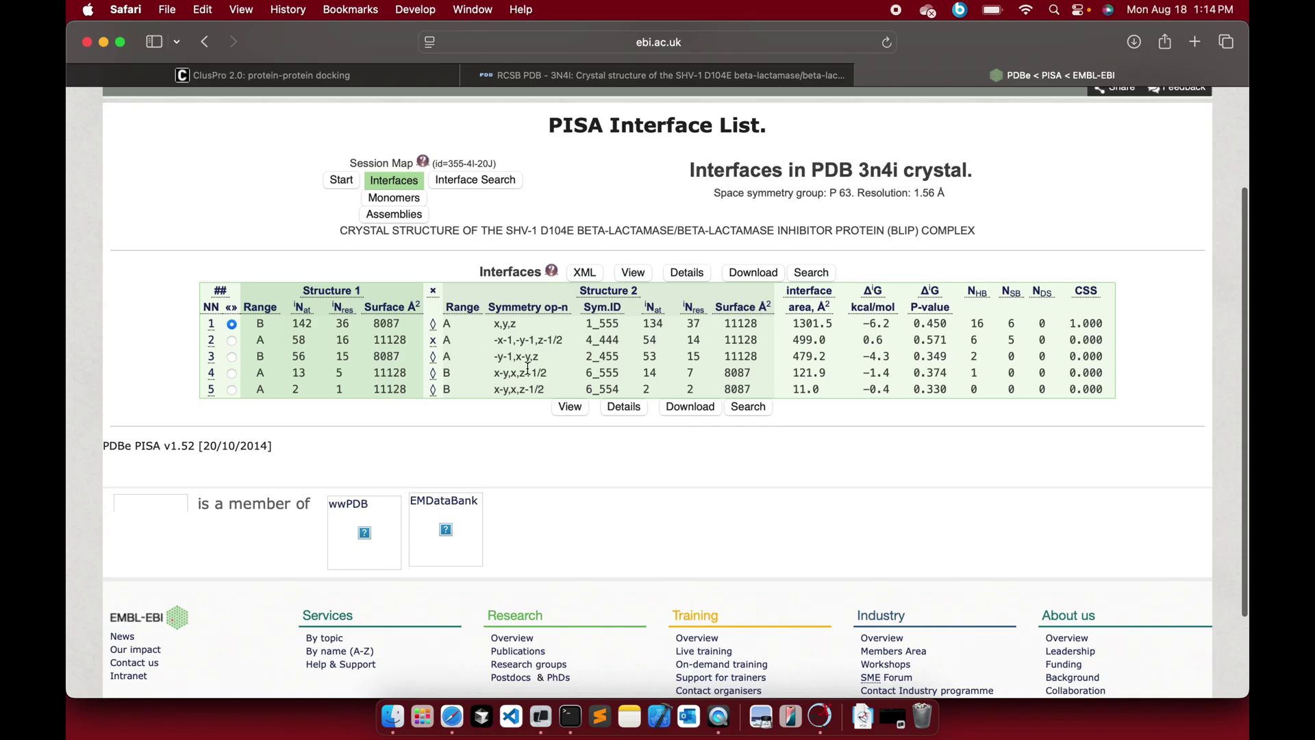
scroll(528, 368, up, 3)
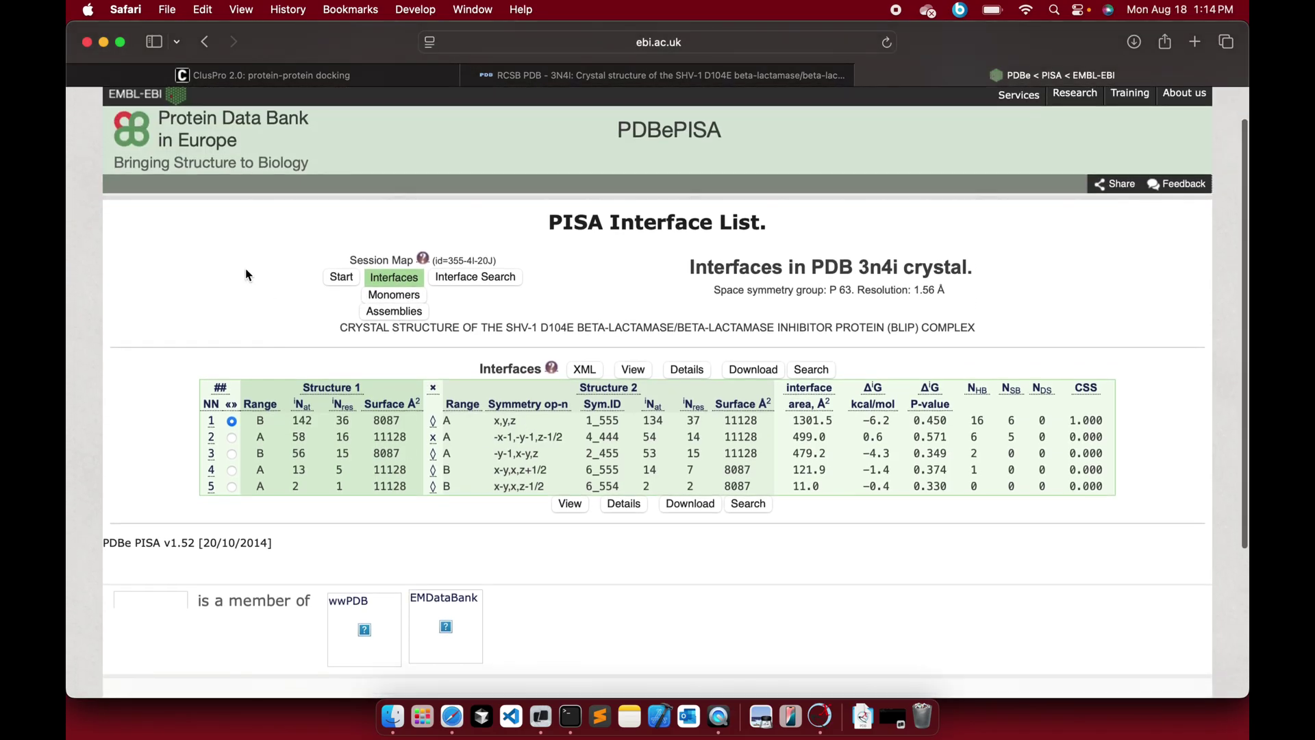
Return to the PISA query page, inspect the 3n4i structure in the 3D viewer, and close the viewer
click(204, 42)
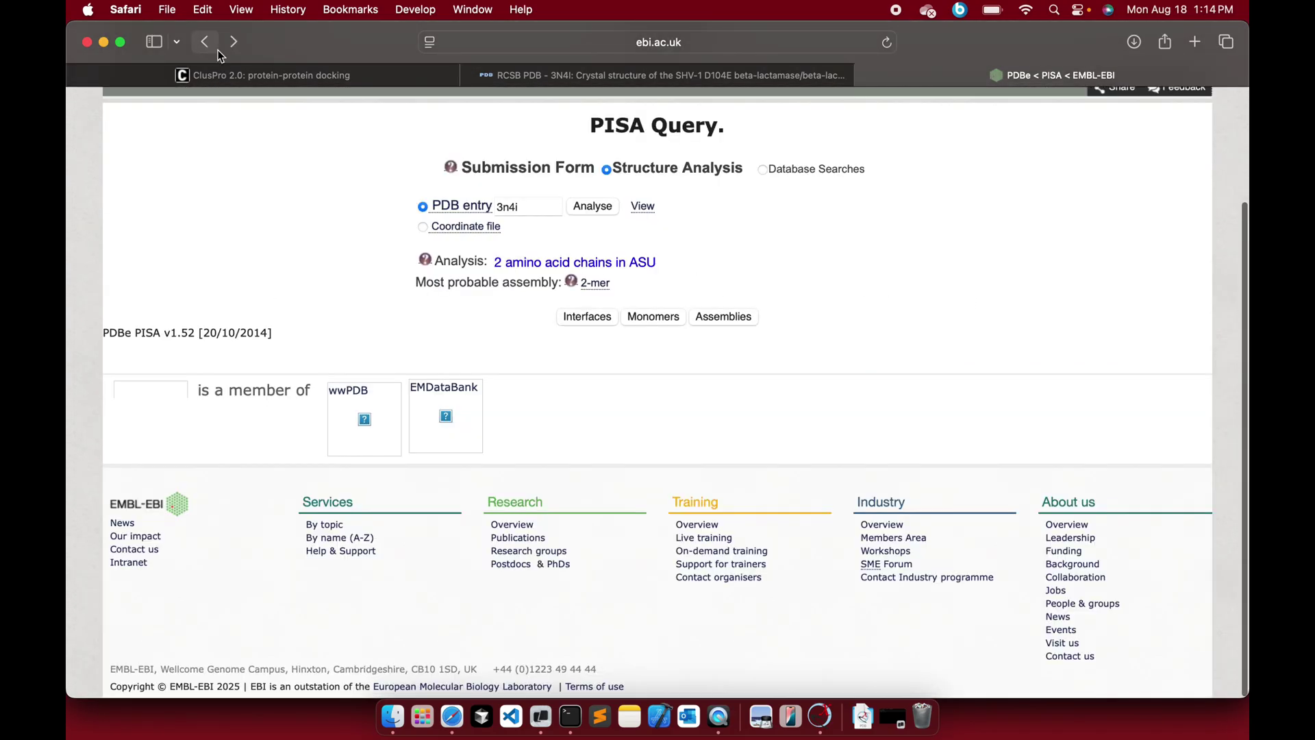
click(642, 205)
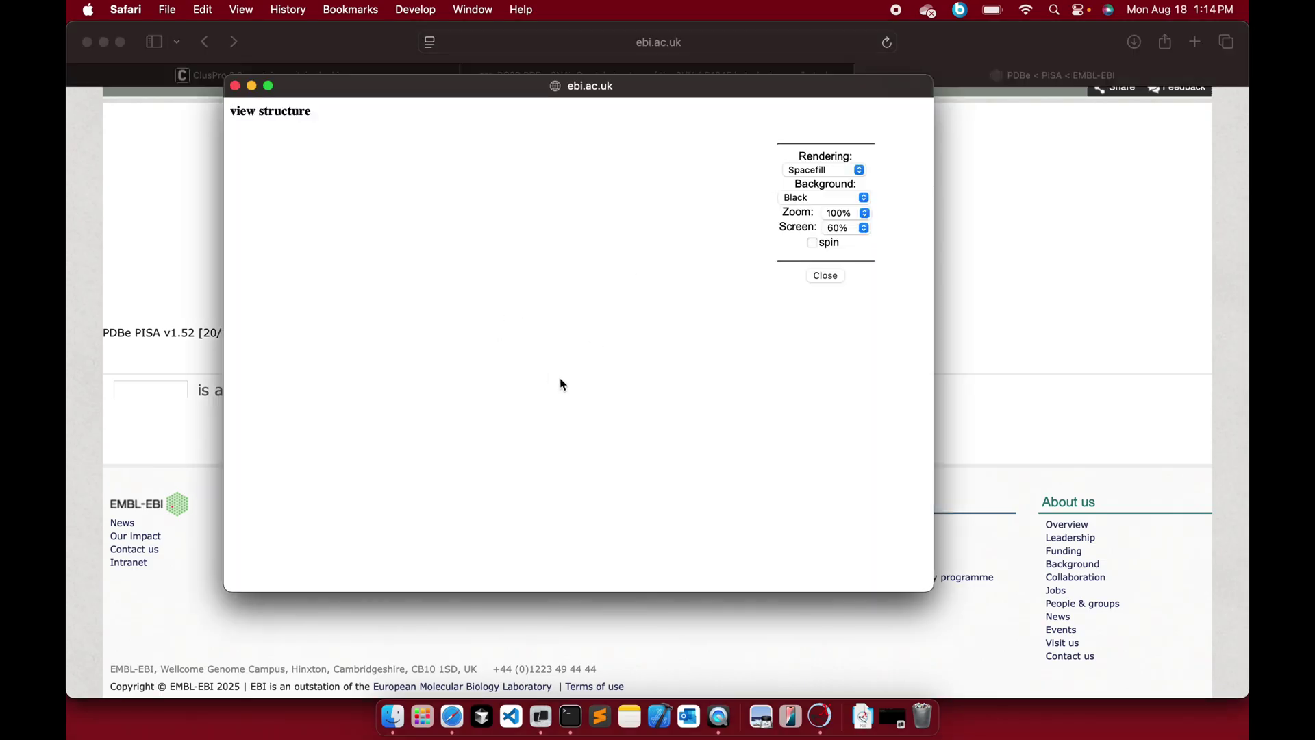
drag(567, 366, 620, 352)
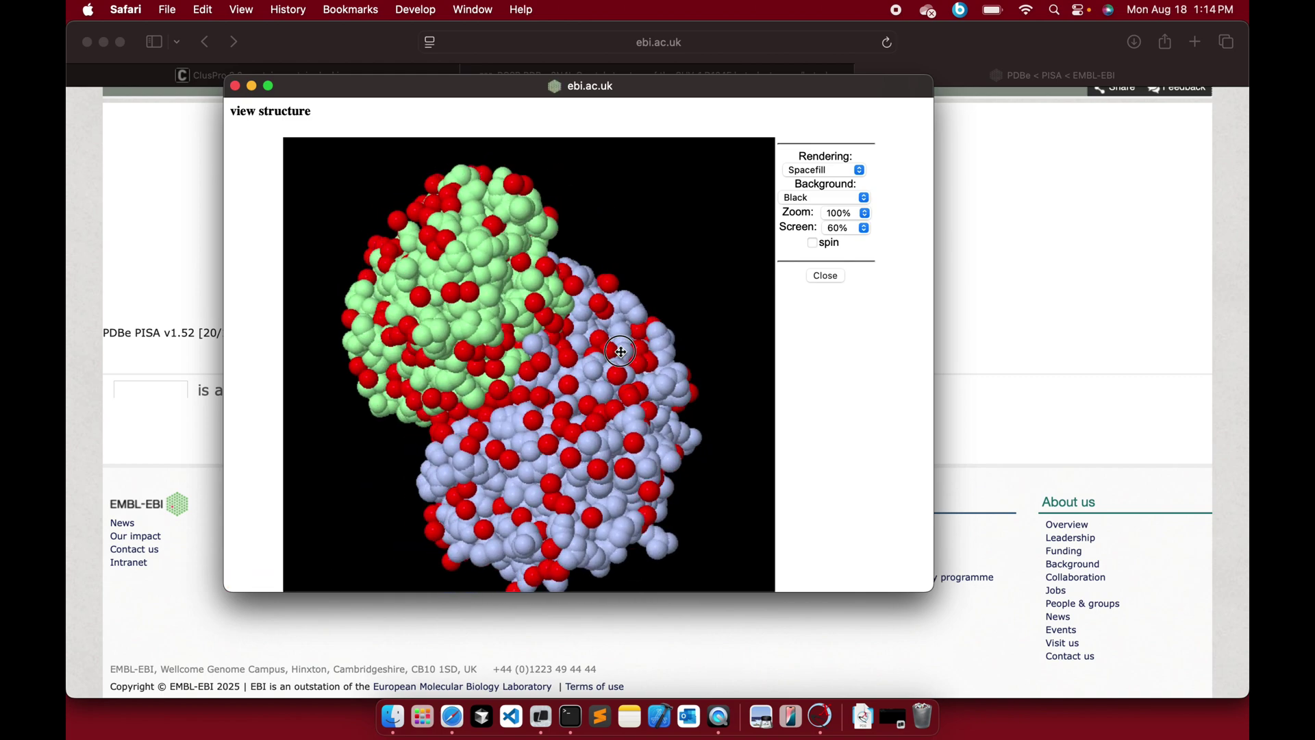
scroll(619, 352, down, 2)
scroll(620, 352, up, 10)
scroll(619, 352, up, 3)
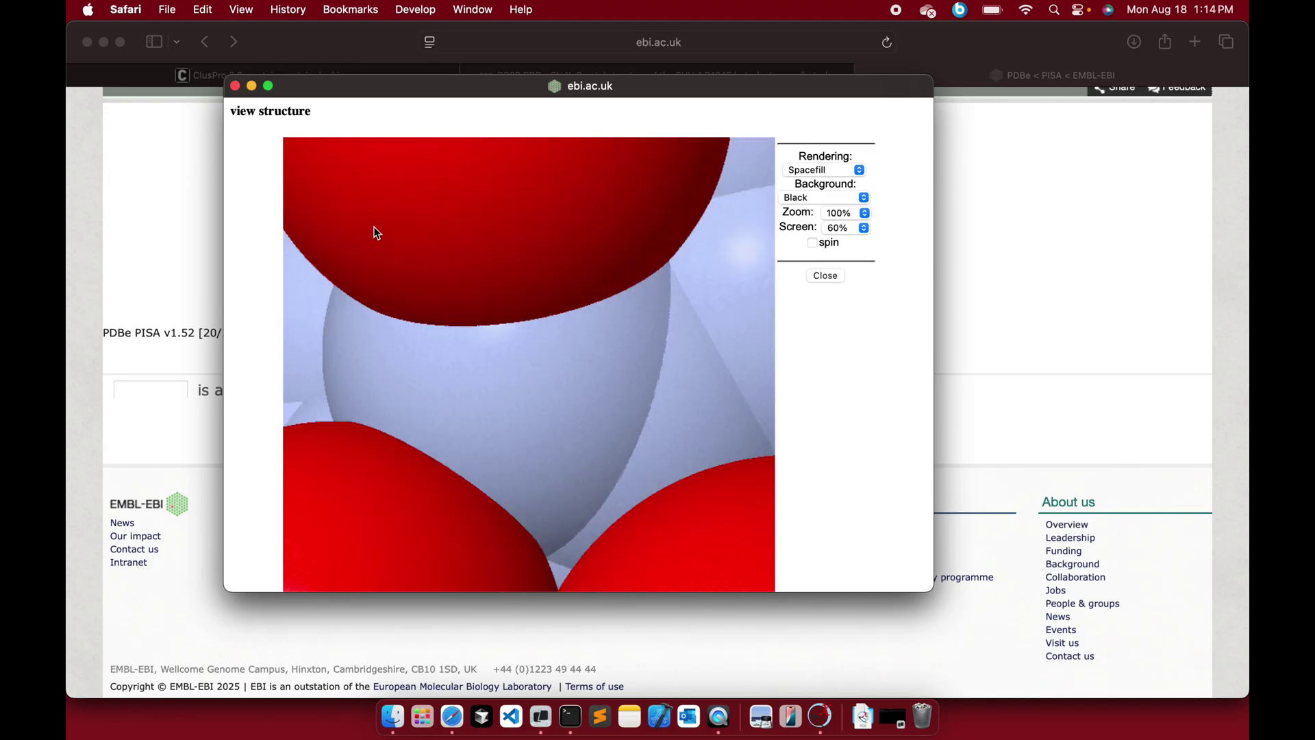
click(235, 86)
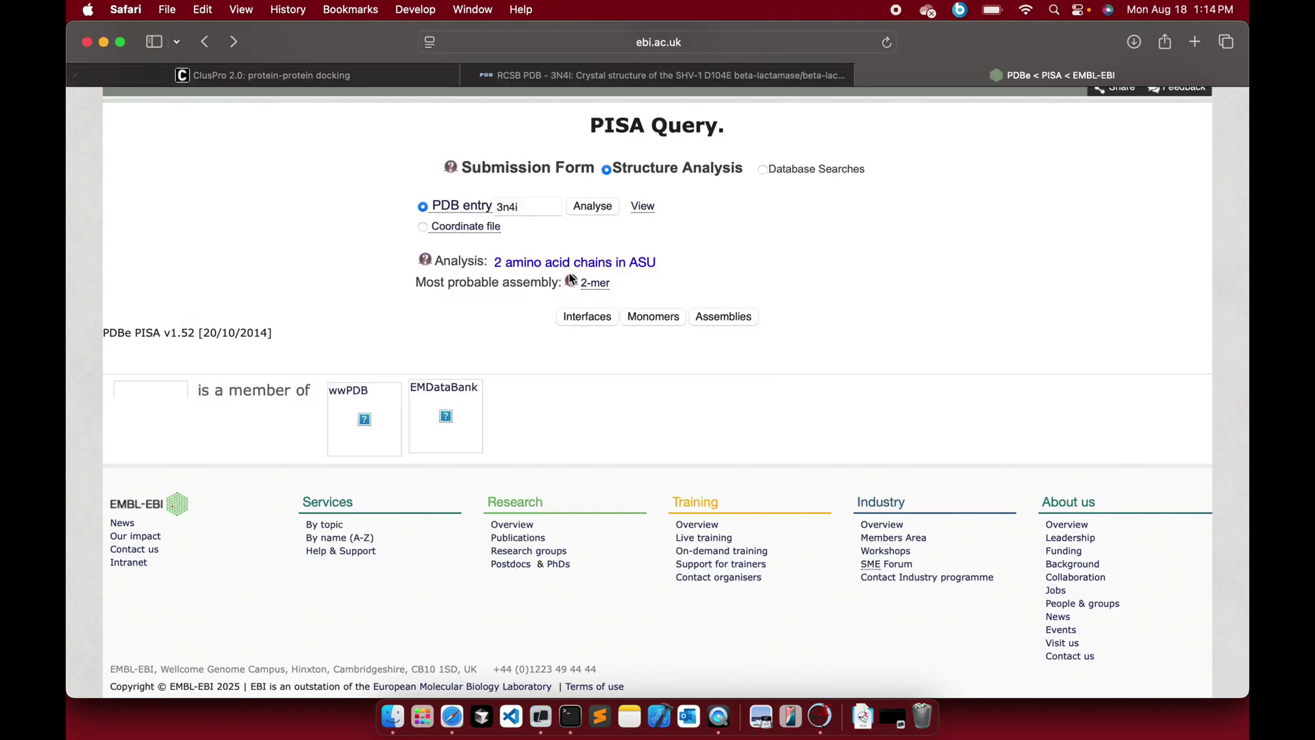
Open the monomer list for 3n4i and examine the interfacing monomers and structure similarity tables
click(658, 323)
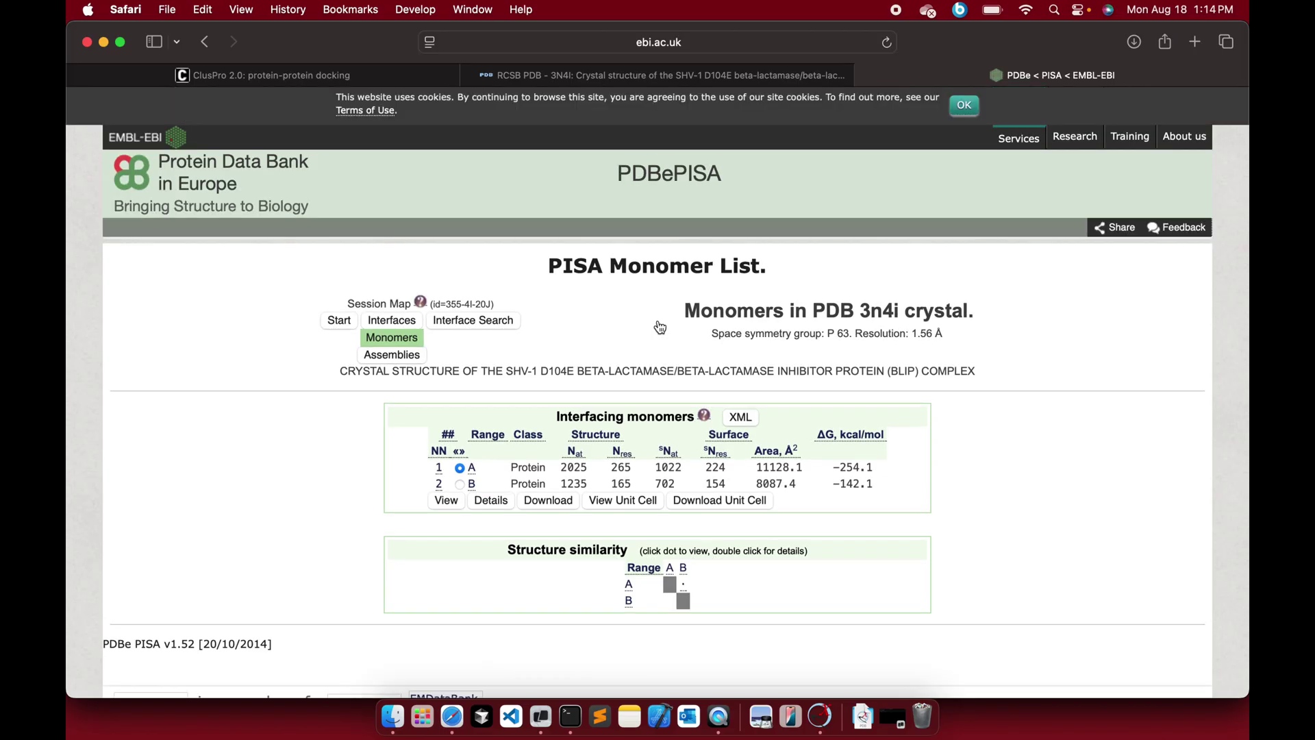
scroll(693, 411, down, 5)
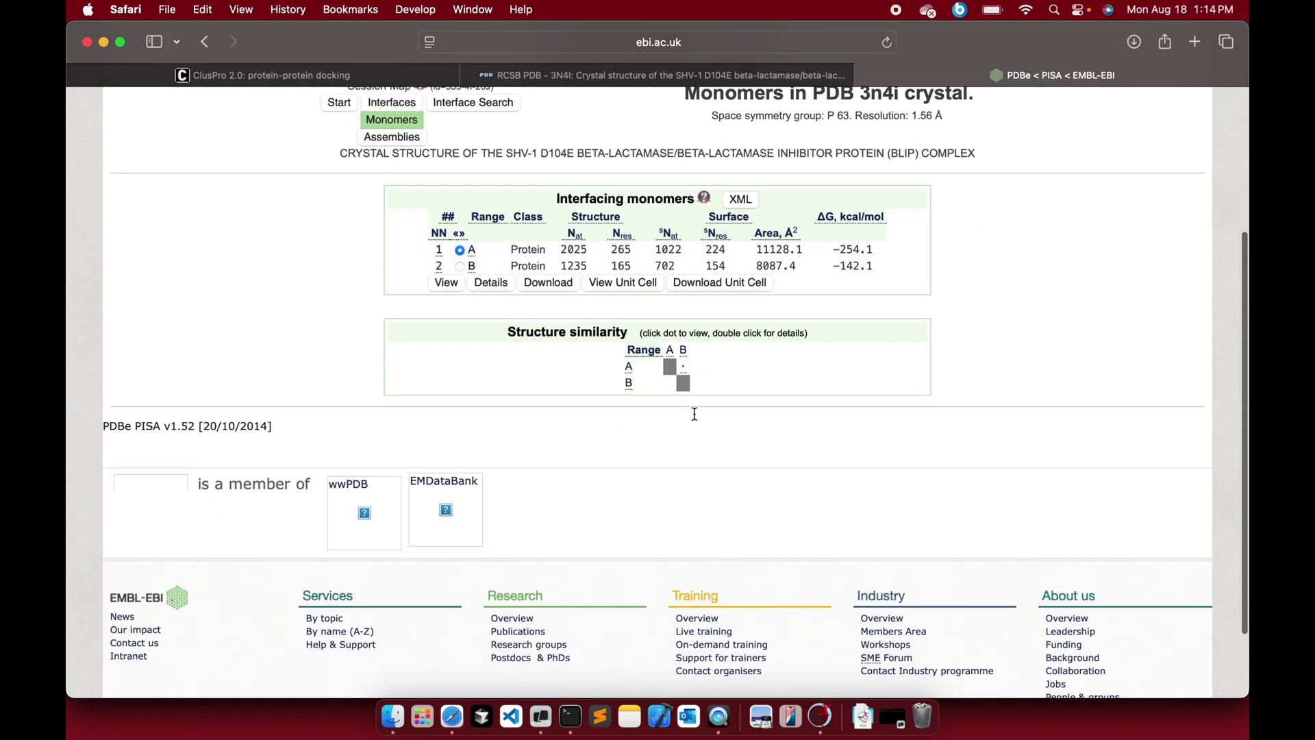
scroll(695, 420, down, 2)
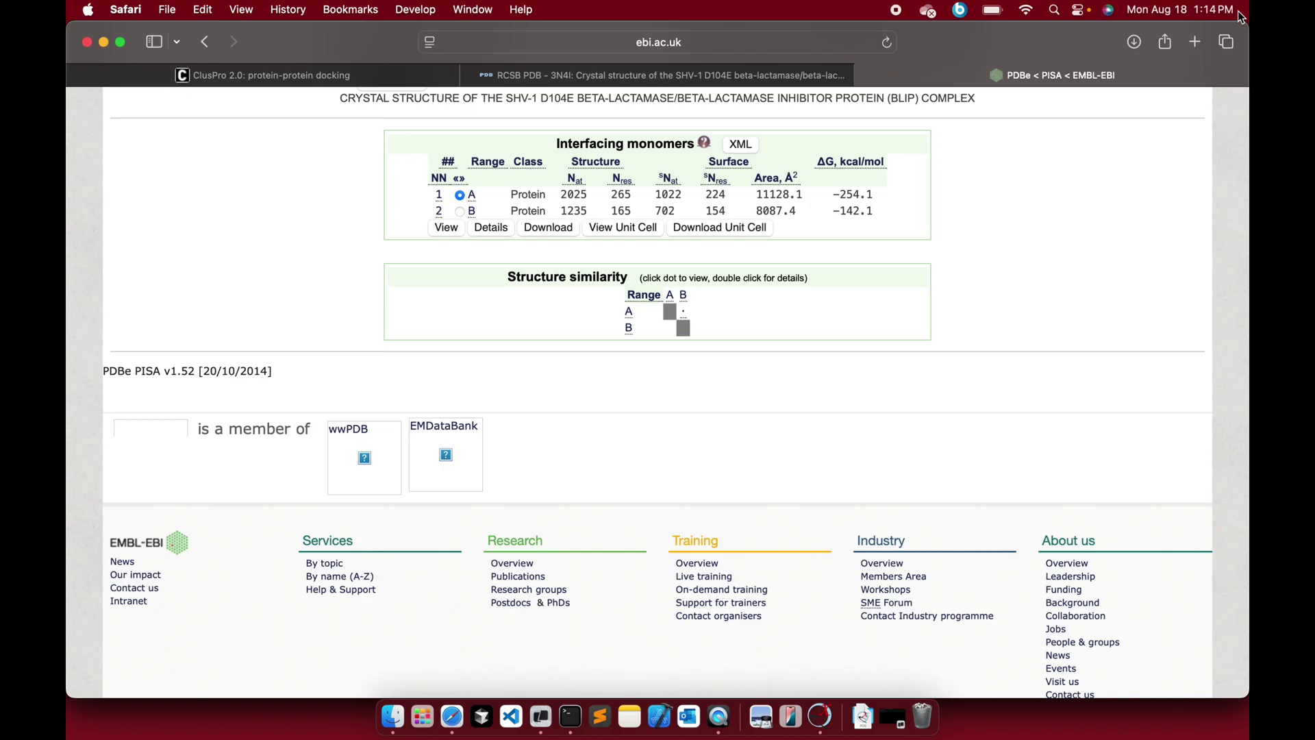
Search the web for "Pandaprot github" in a new browser tab and open the developer's GitHub profile
click(1196, 43)
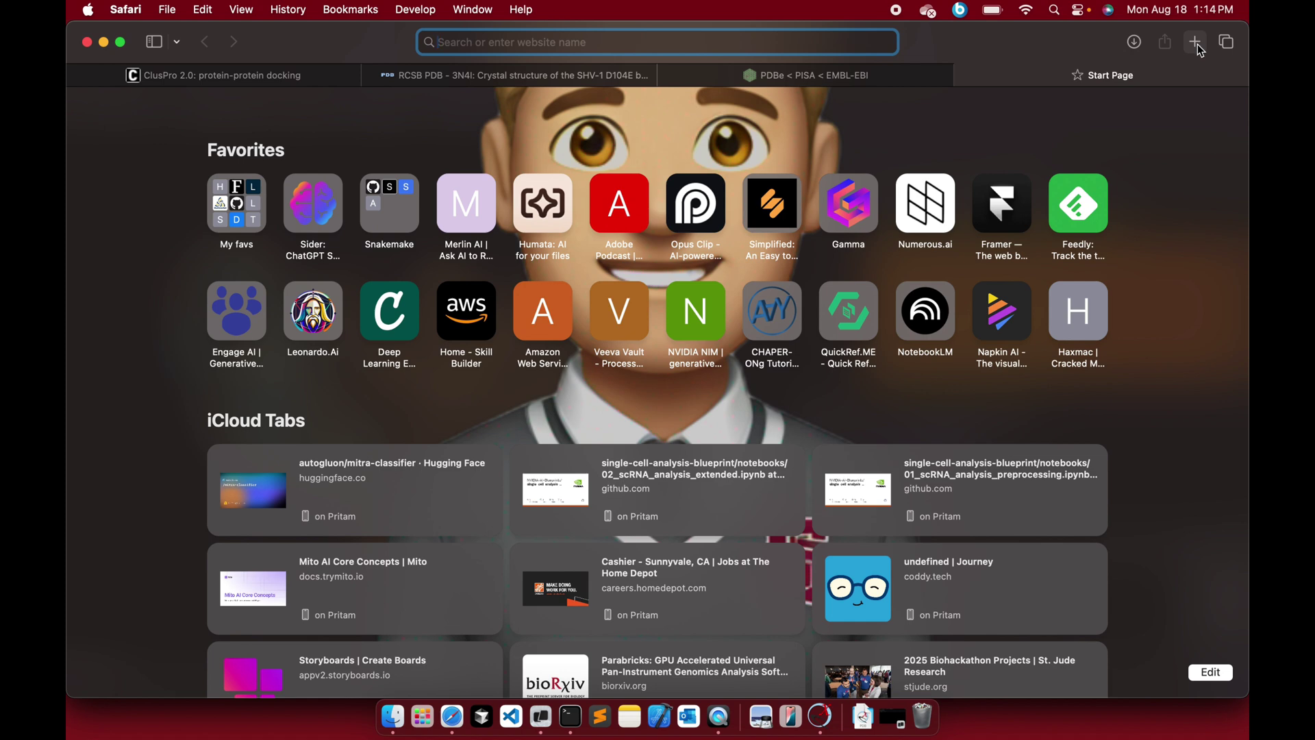
text(Pandaprot)
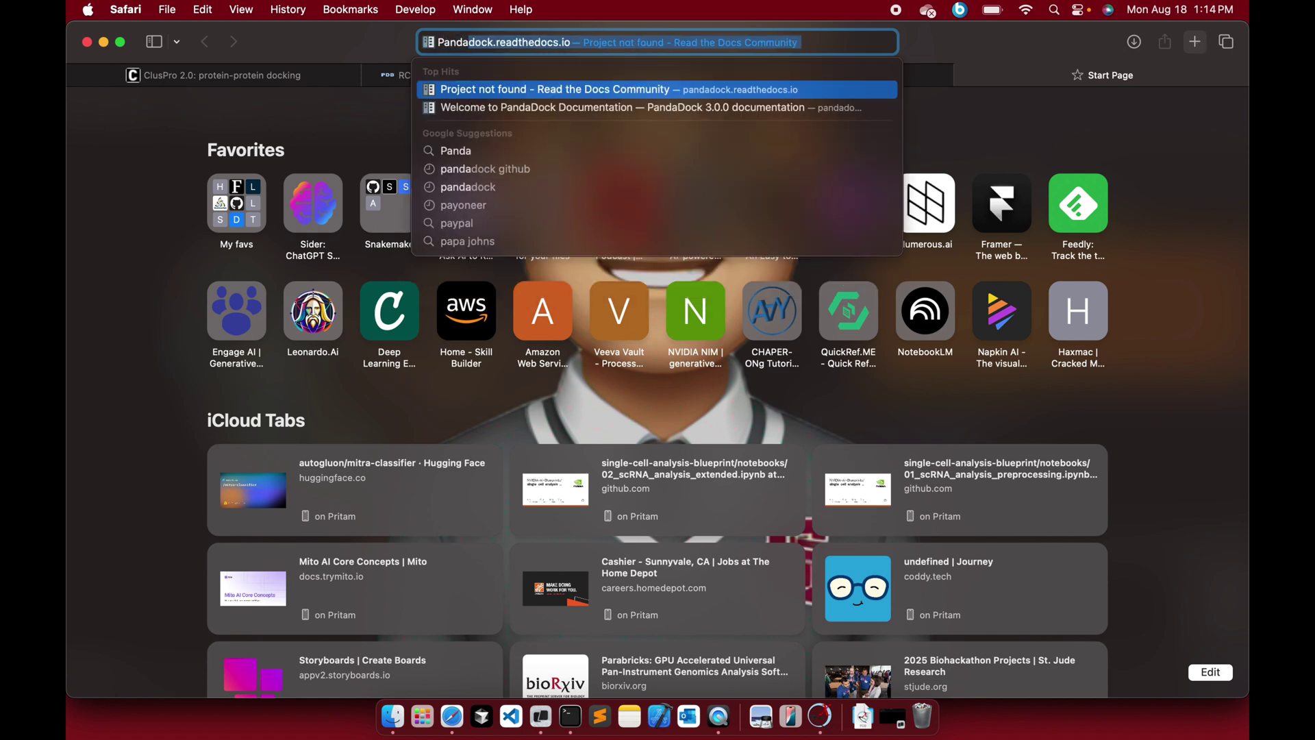
text( github)
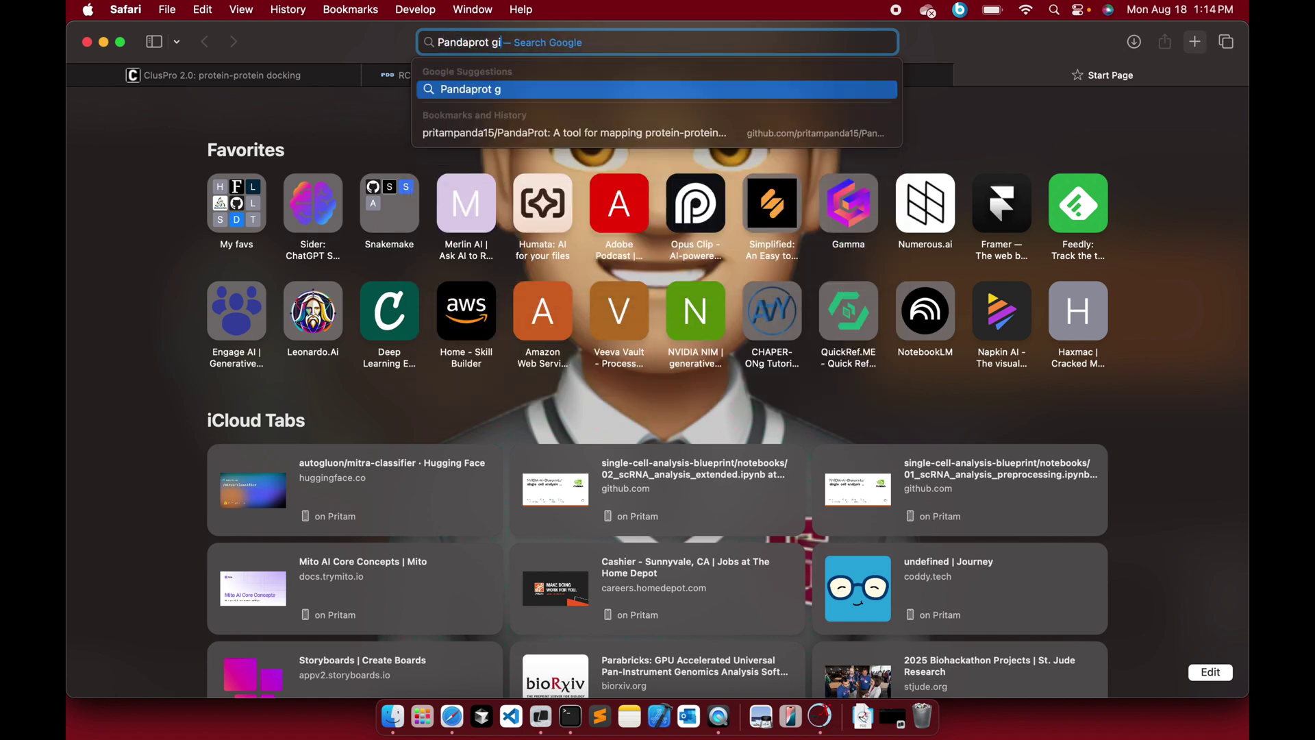
key(Return)
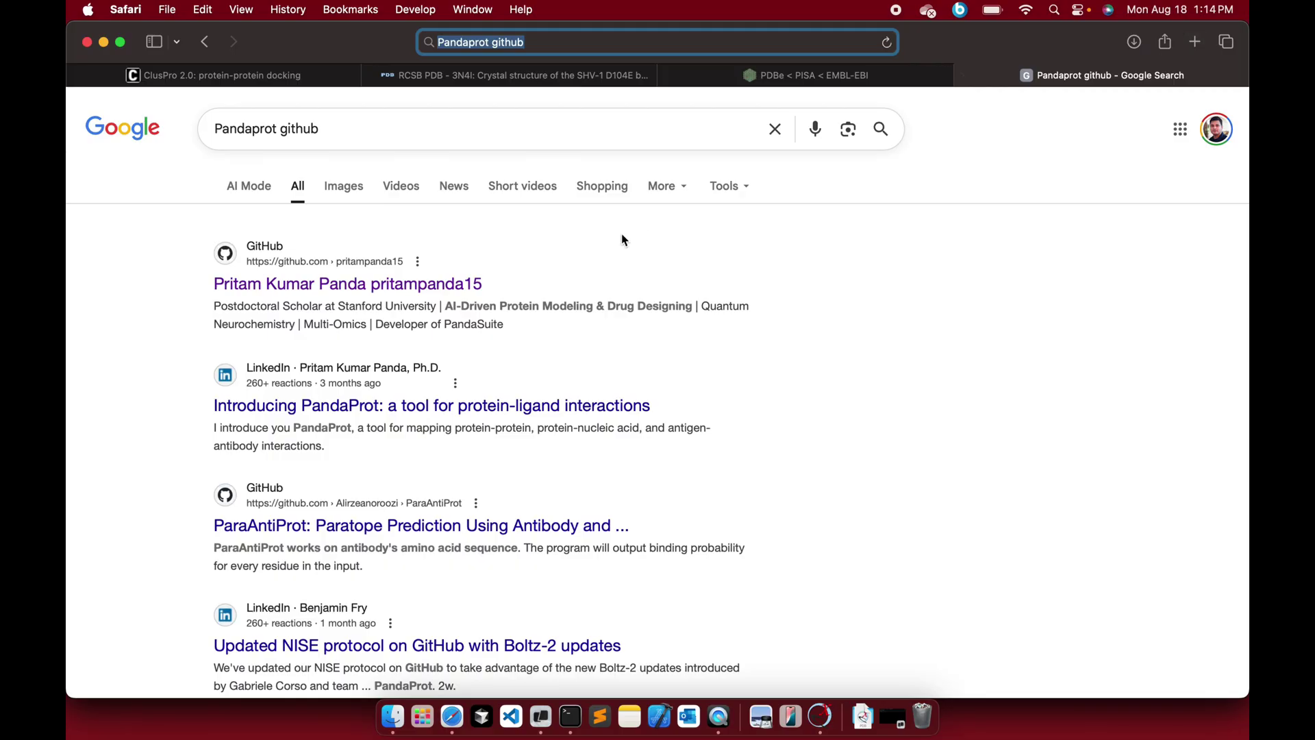
click(379, 290)
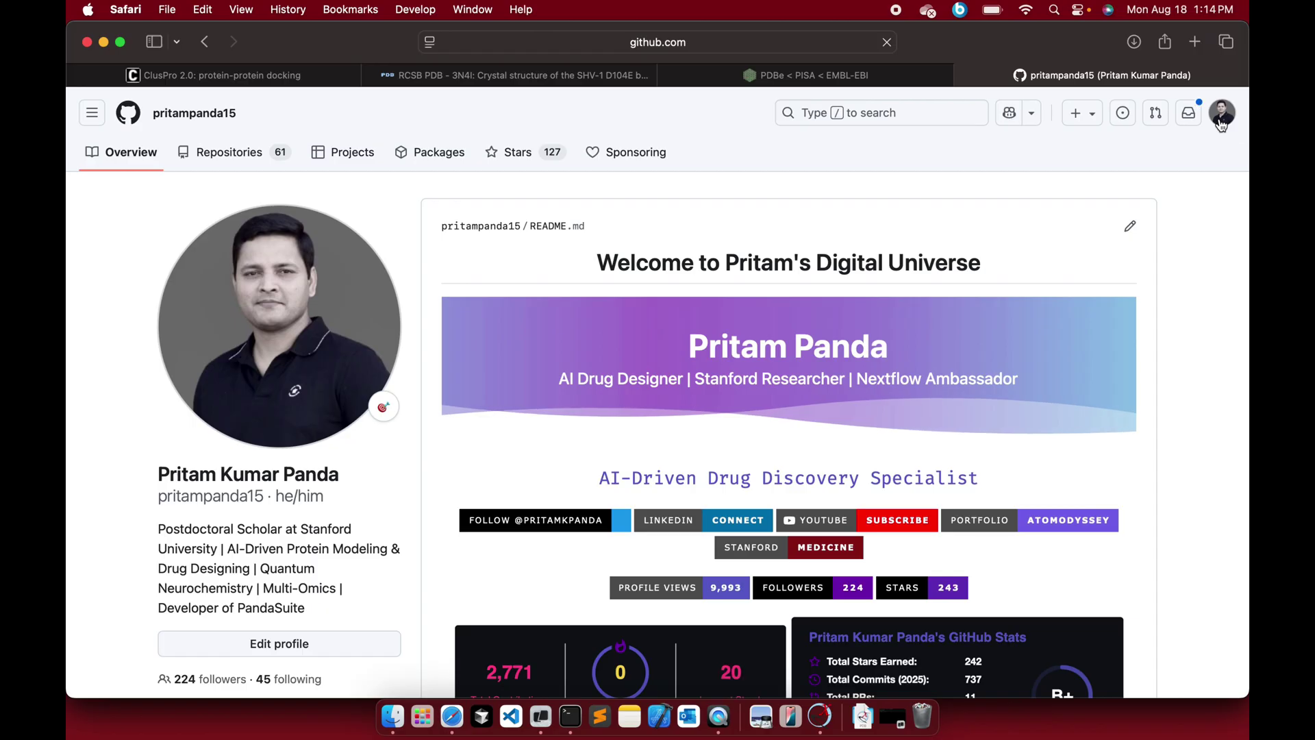
Search the account's own repositories for pandaprot and open the PandaProt repository
click(1221, 121)
click(1076, 220)
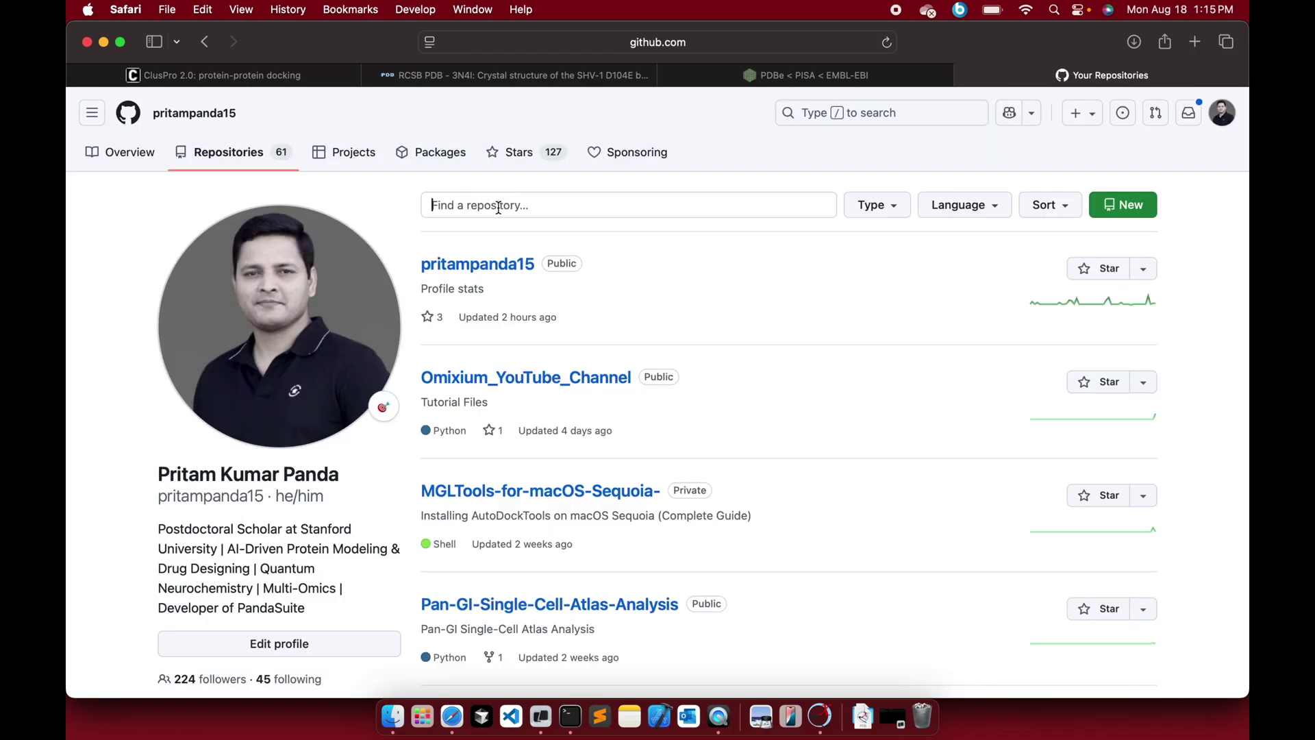
click(497, 207)
text(pan)
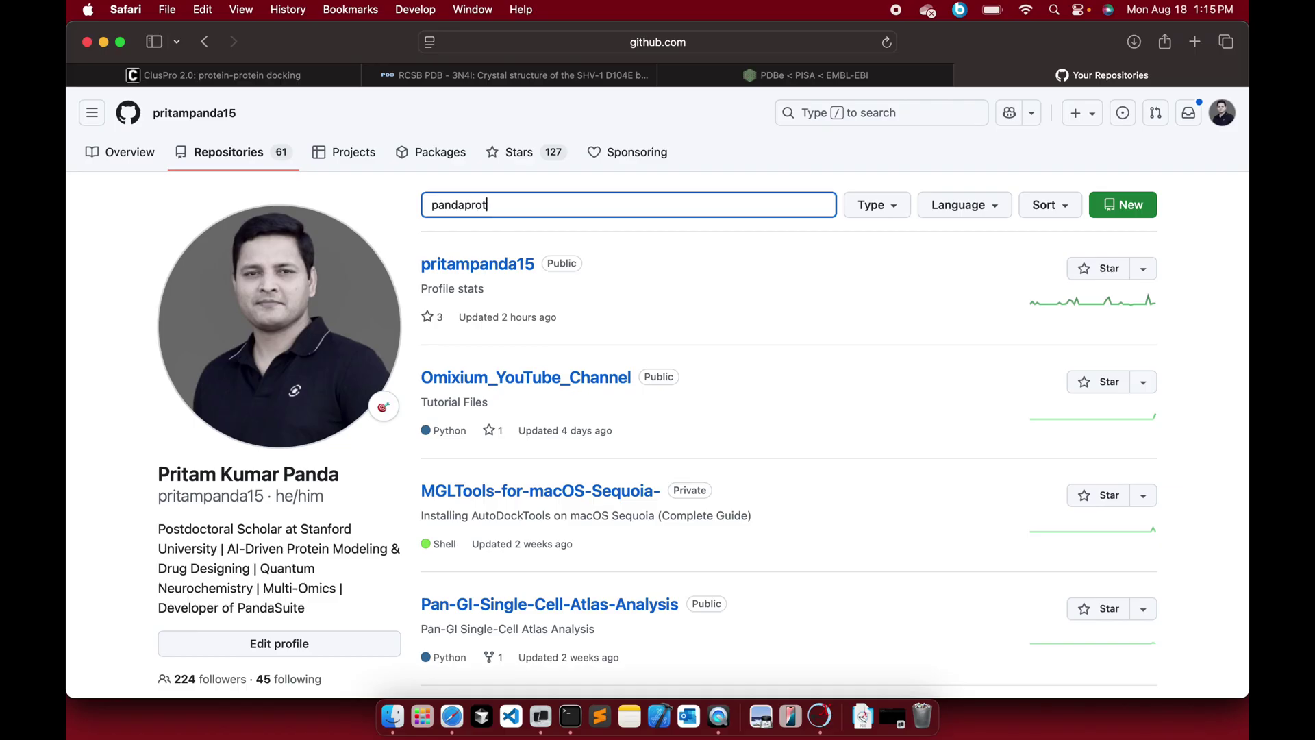
text(daprot)
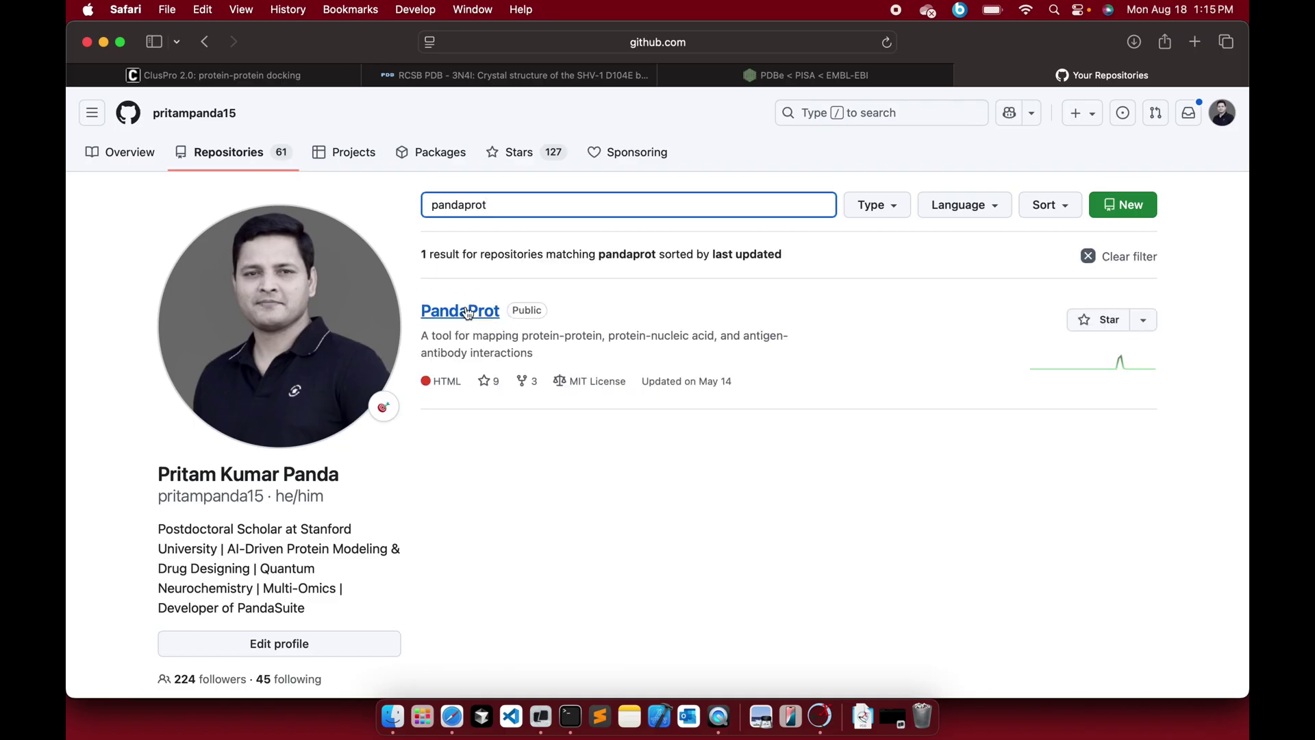
click(468, 312)
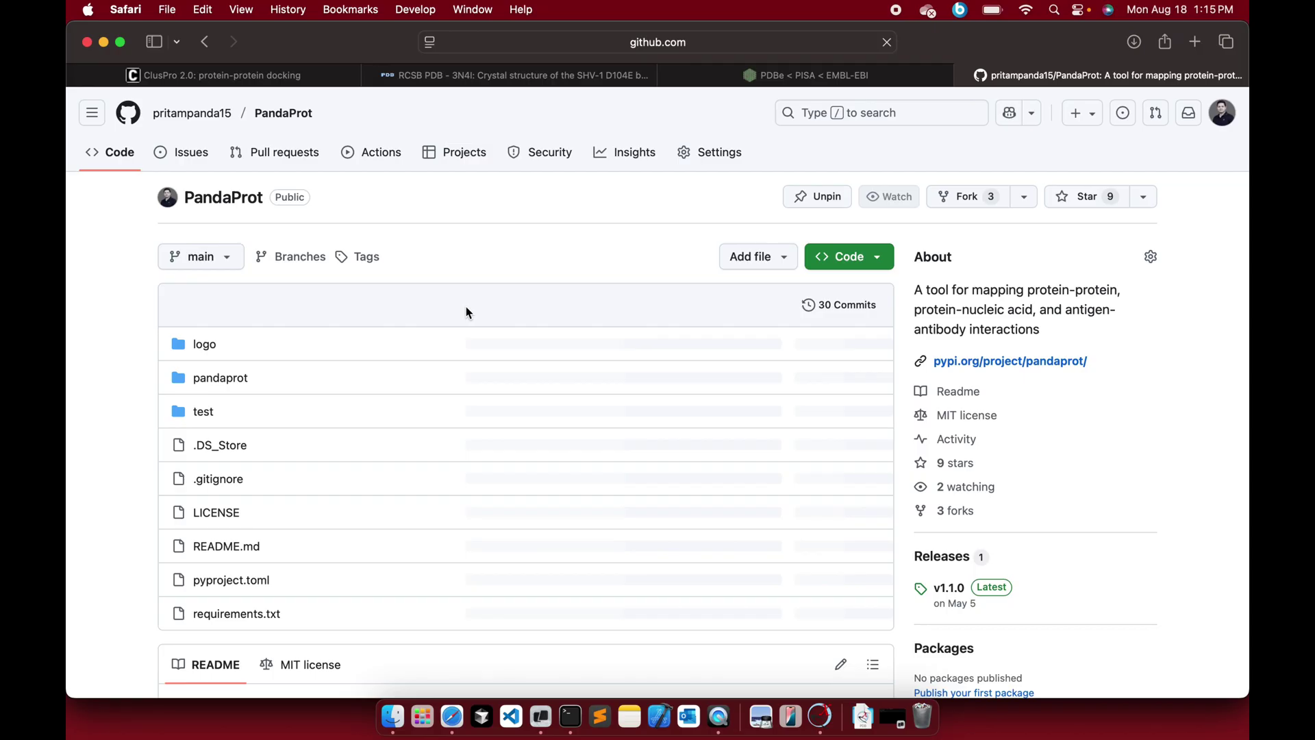
Read the PandaProt README's installation command, usage section and supported interaction types
scroll(466, 310, down, 10)
scroll(466, 312, down, 15)
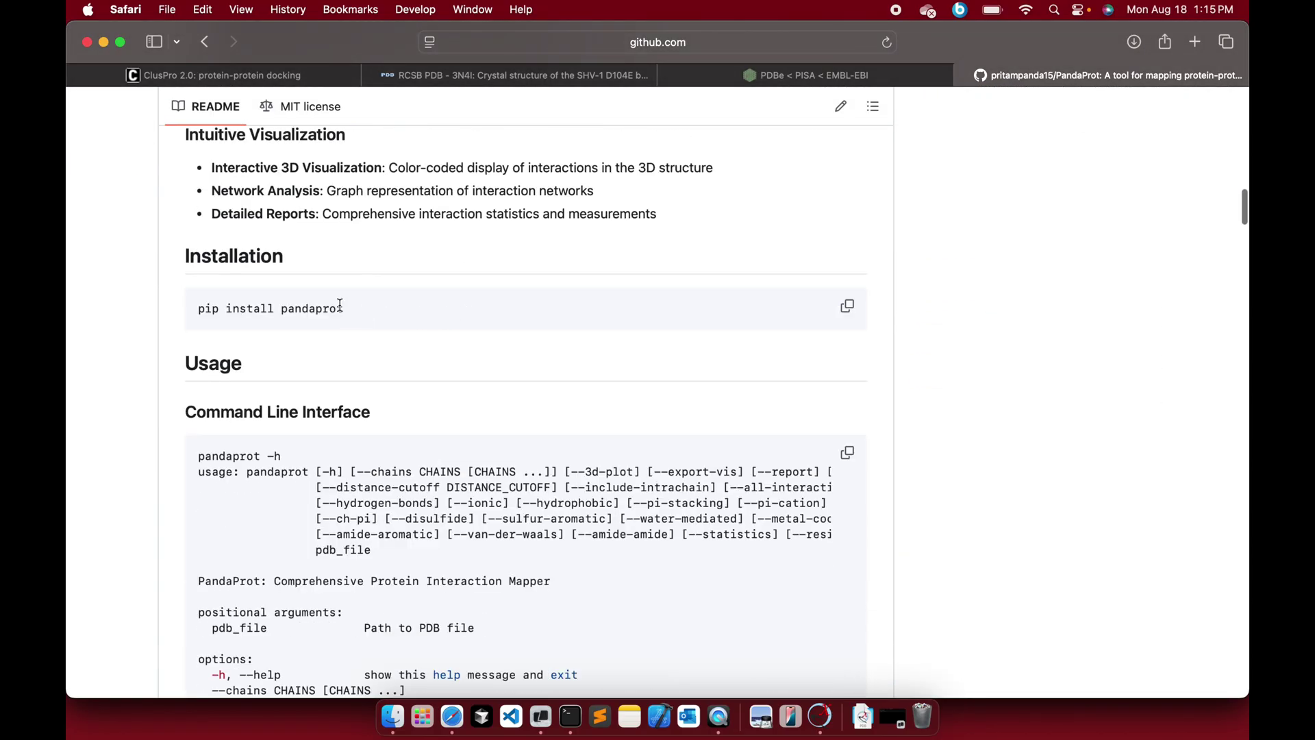
drag(339, 309, 197, 306)
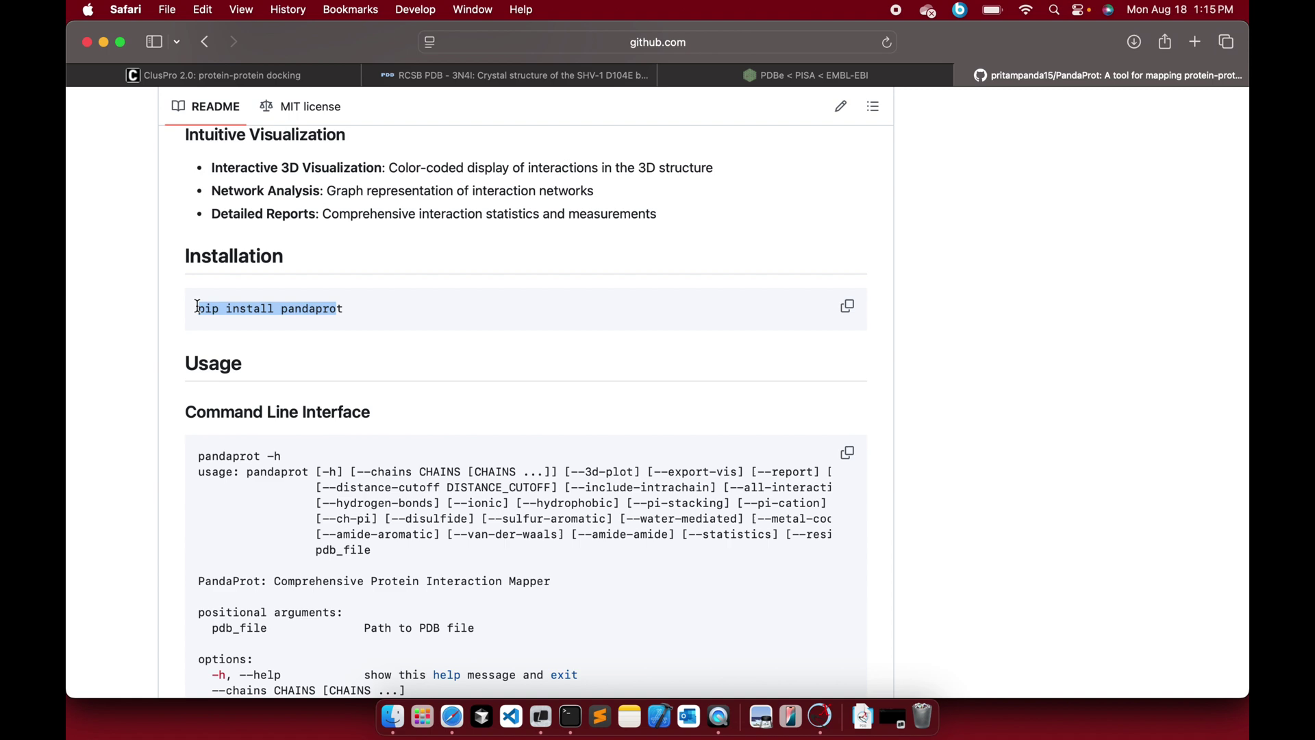
click(399, 299)
scroll(399, 298, up, 5)
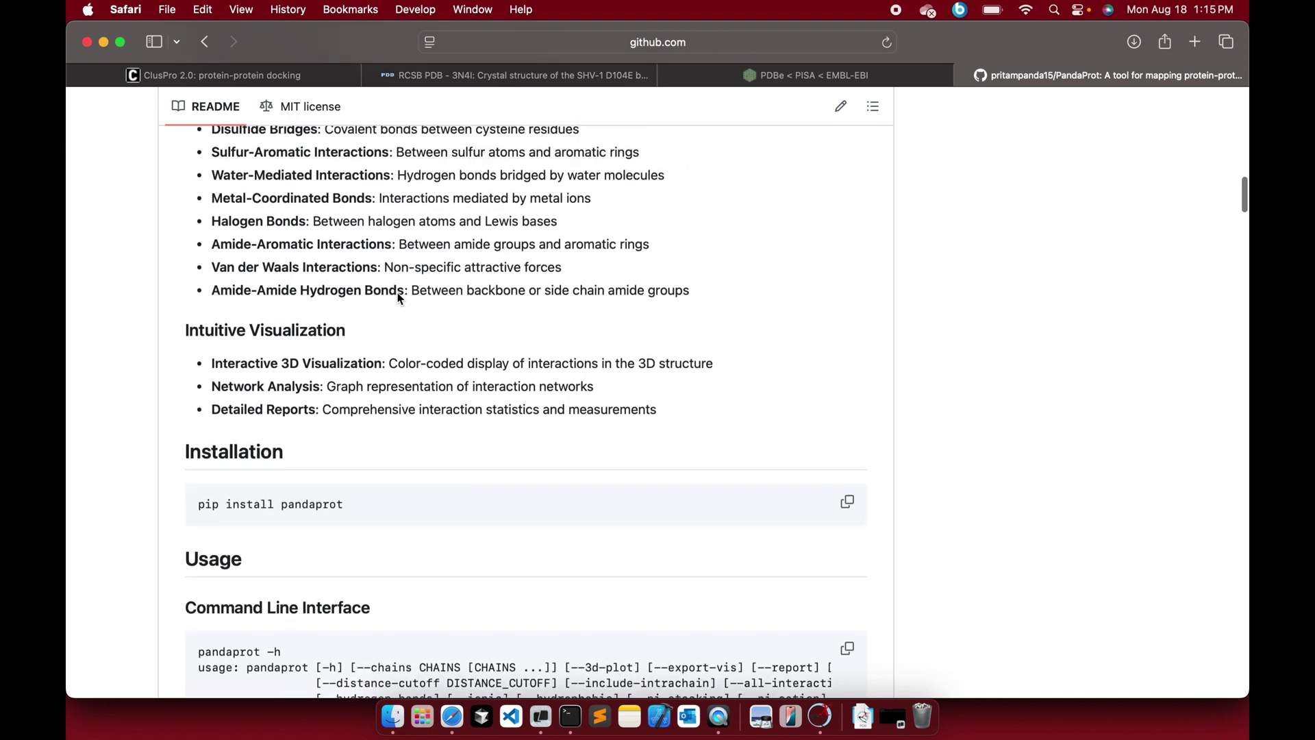
Switch to Warp, review the earlier commands for setting up .venv, and run pip install pandaprot in ~/Downloads
click(541, 718)
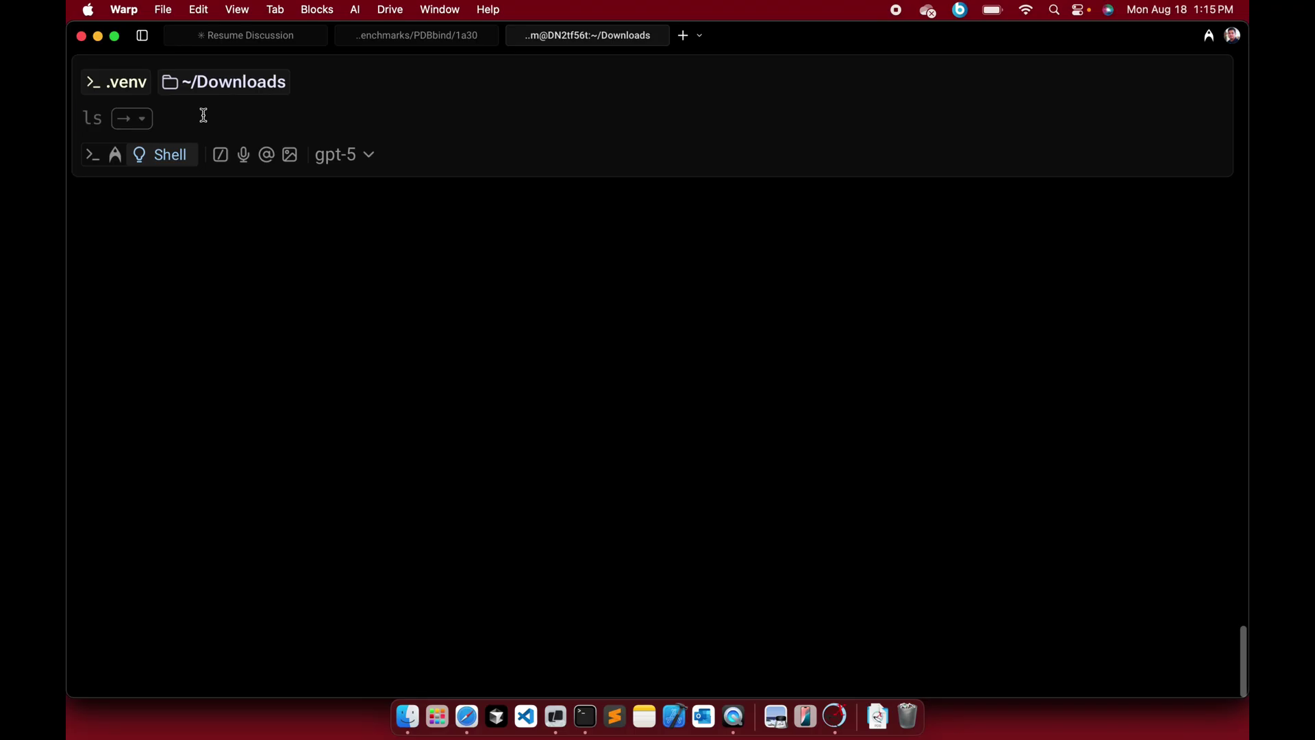
key(Up)
key(Up)
key(Up)
key(Up)
key(Up)
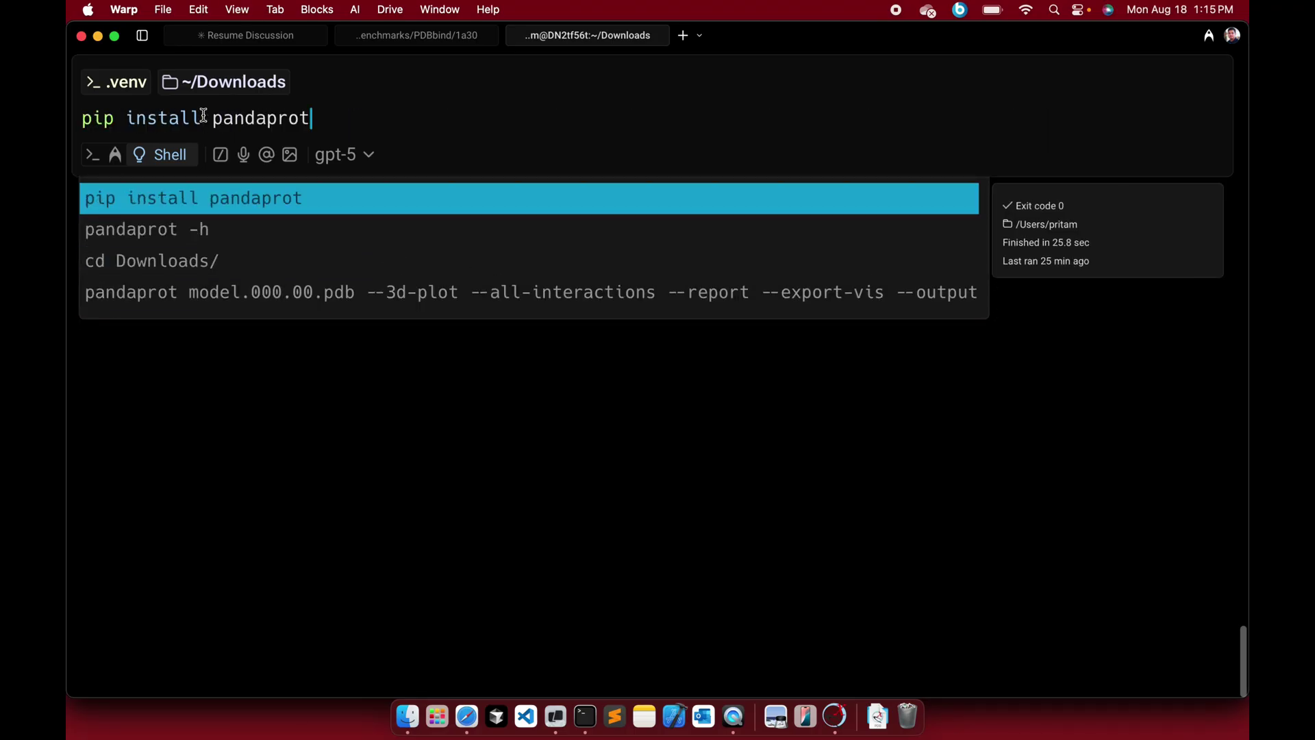
key(Up)
key(Up)
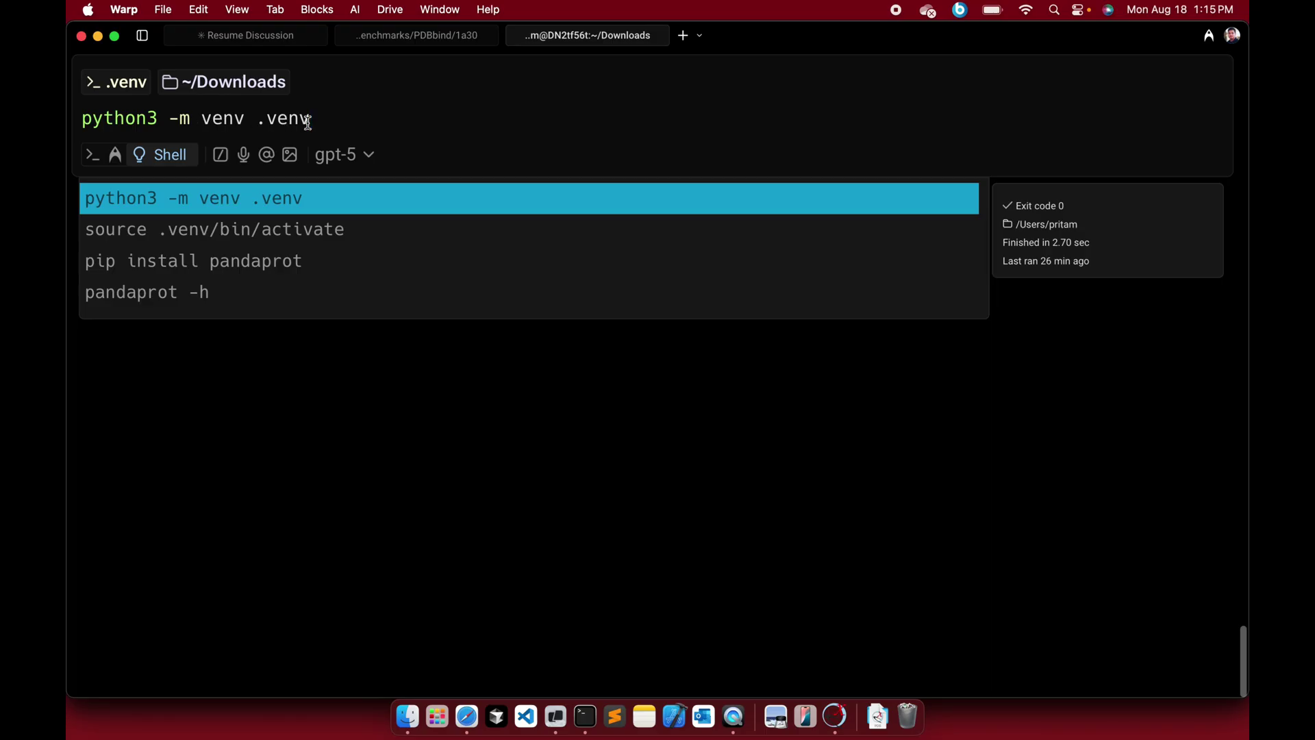
key(Down)
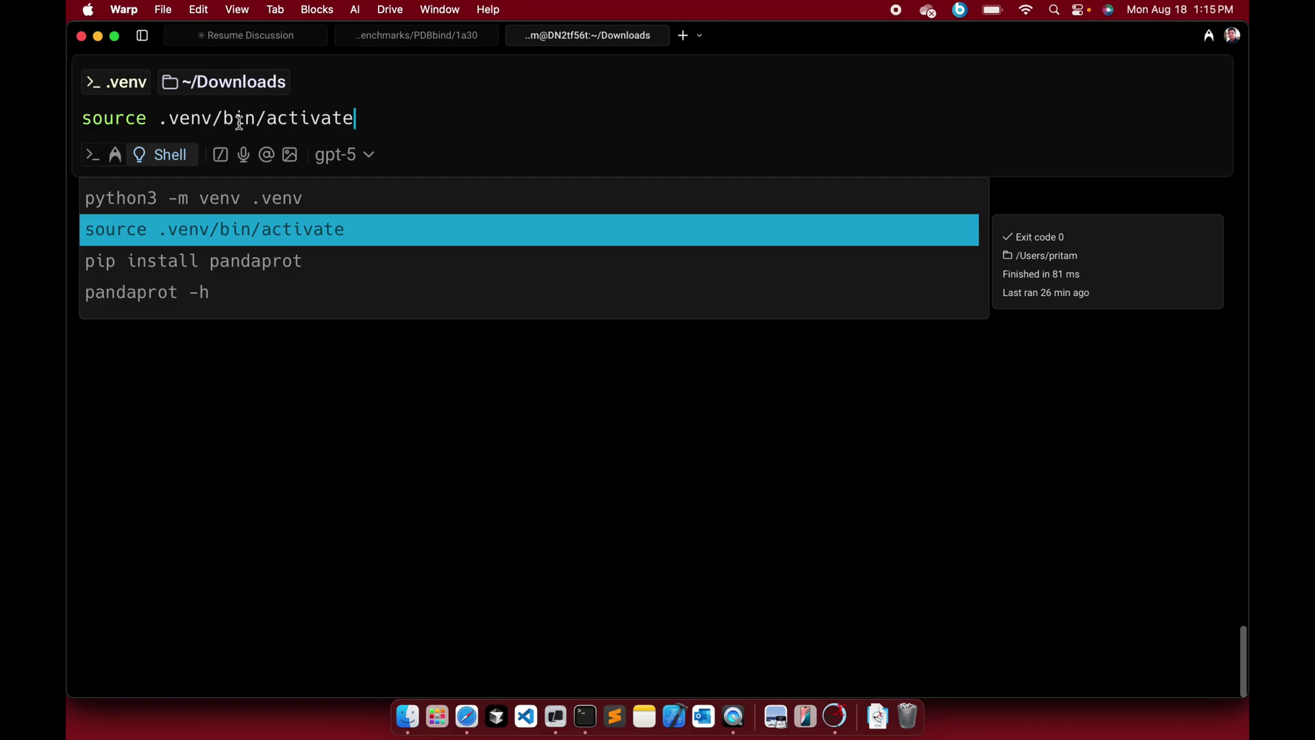
key(Down)
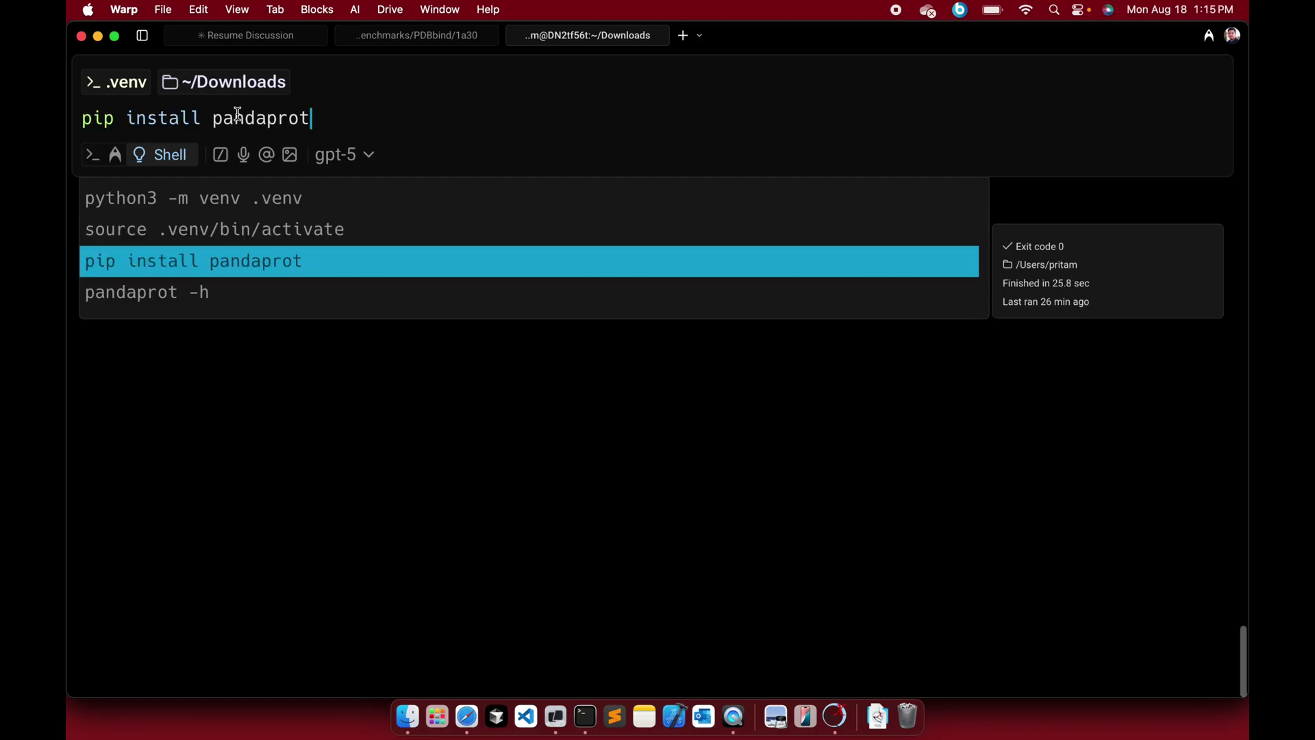
key(Down)
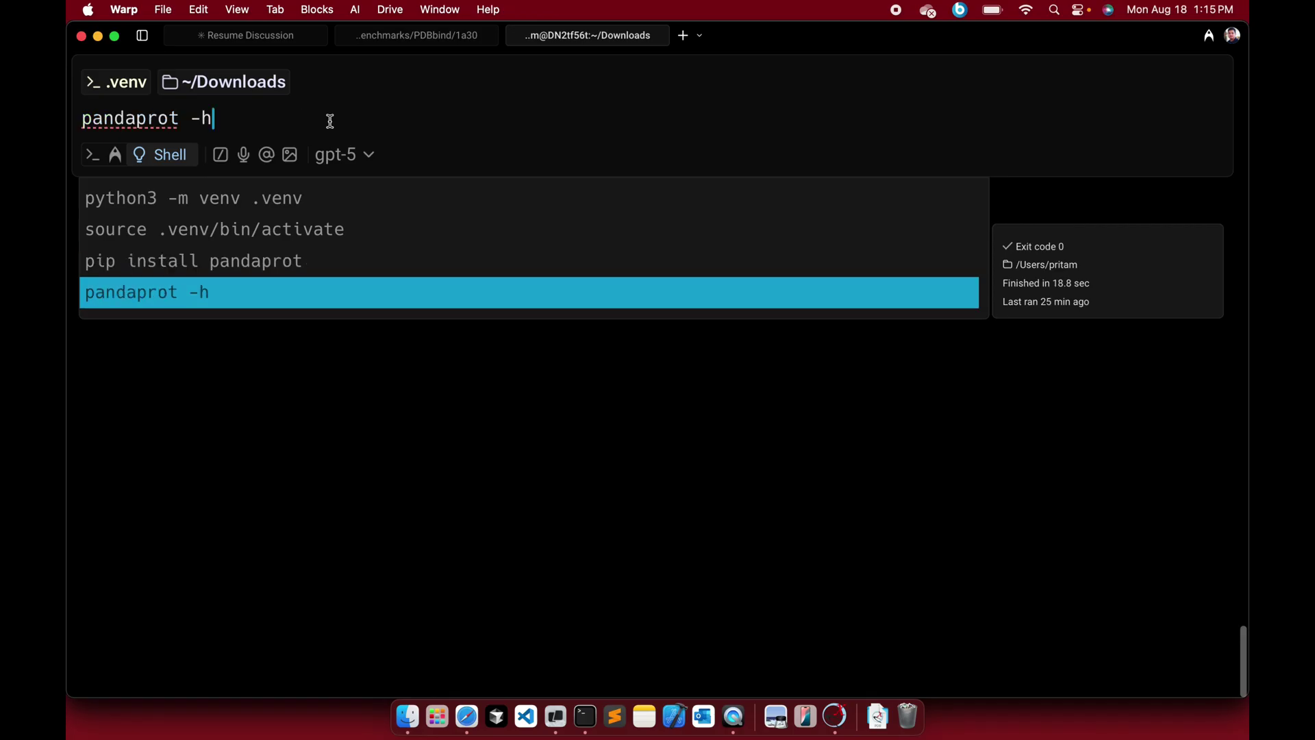
key(Up)
key(Return)
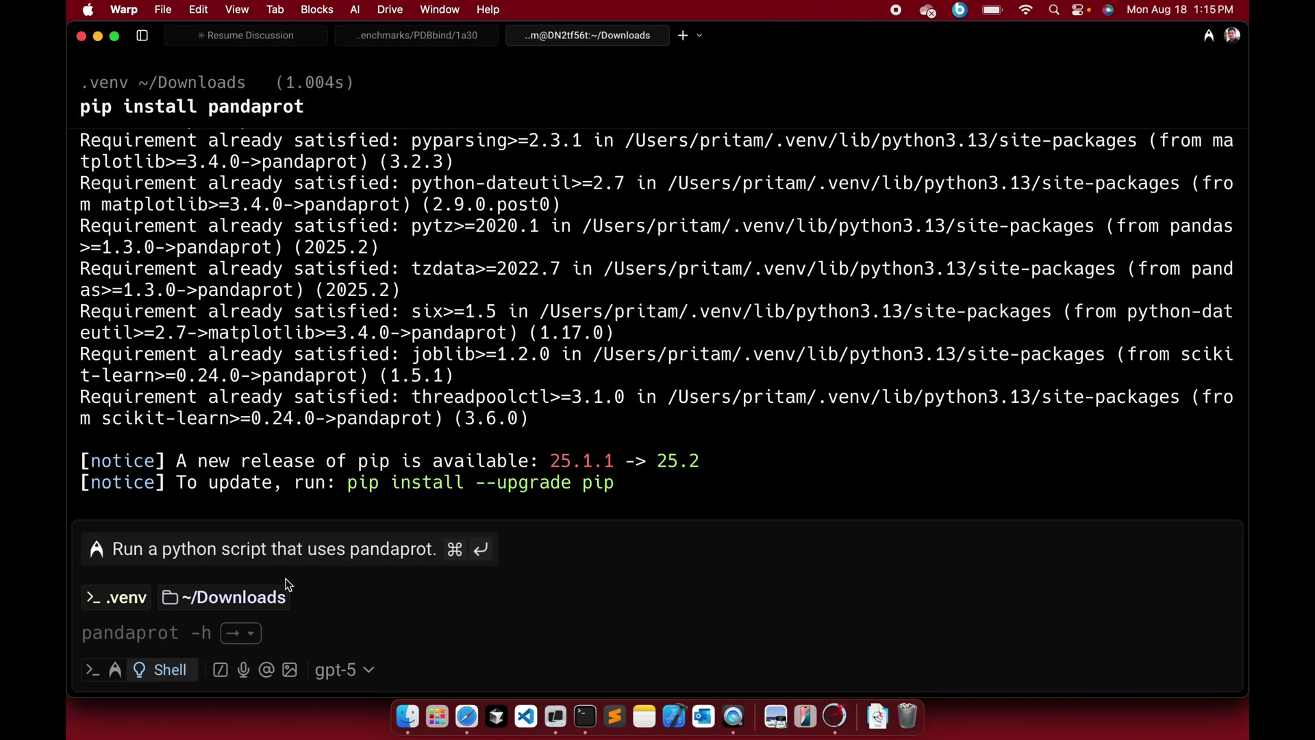
Clear the terminal, run pandaprot -h, review the output, interaction and analysis options, and clear the terminal again
text(clear)
key(Return)
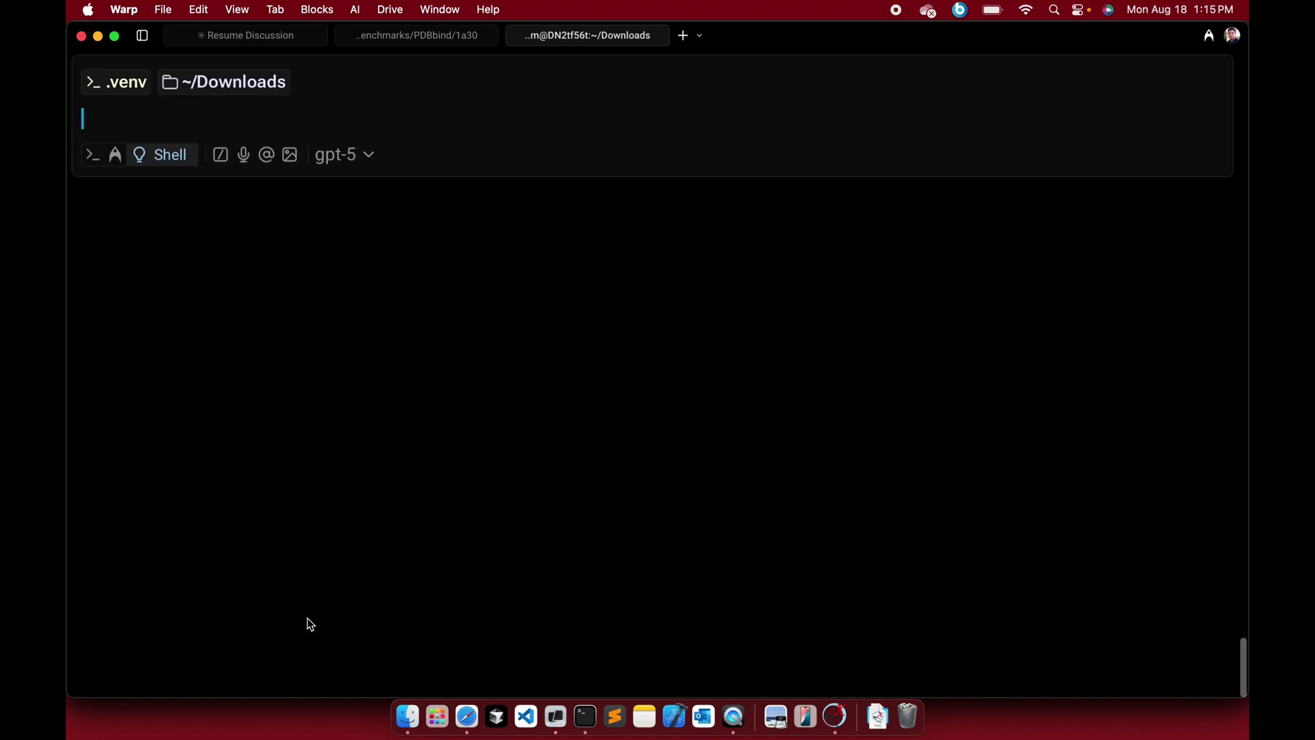
text(pandaprot -h)
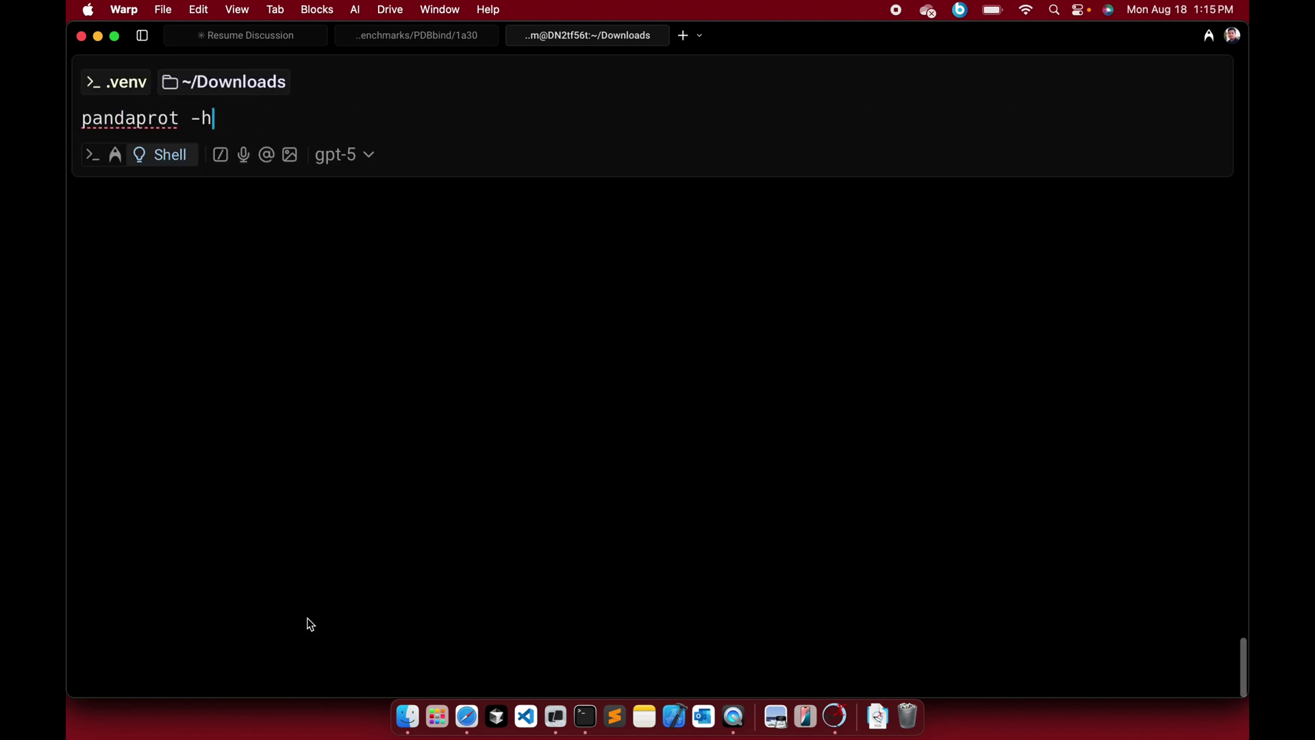
key(Return)
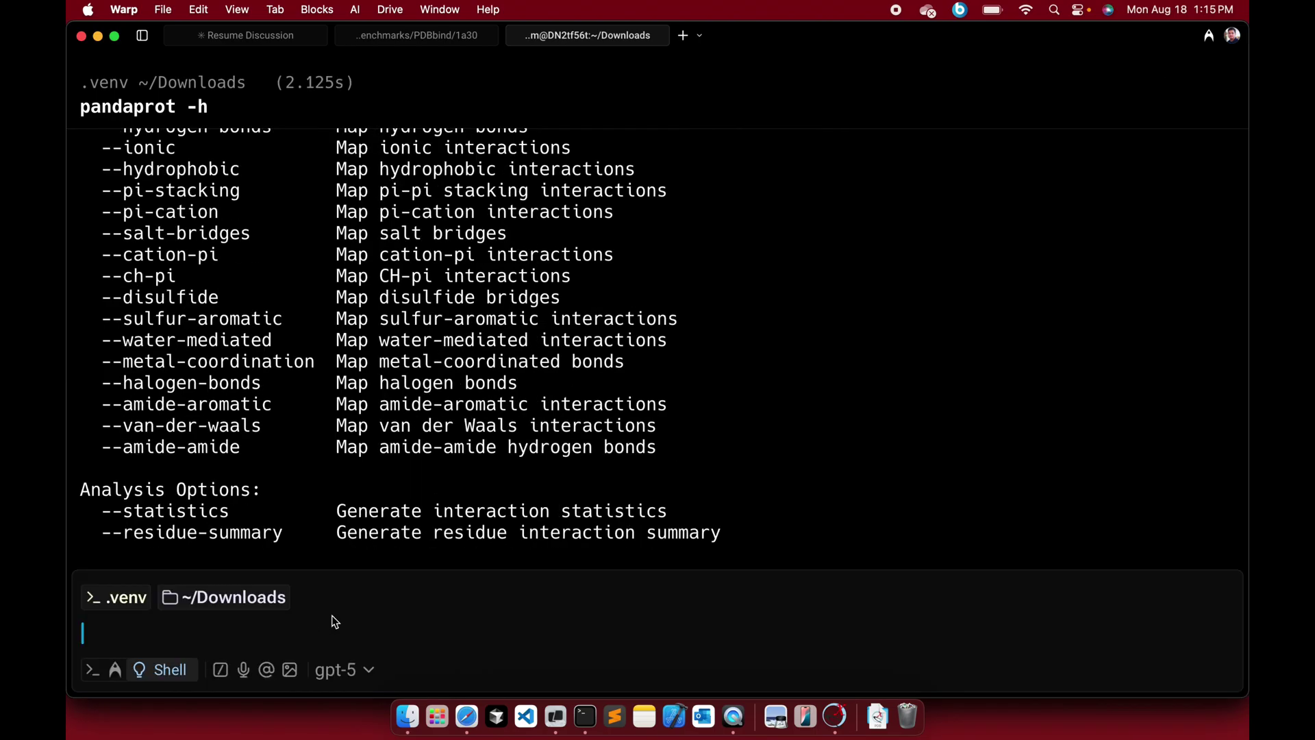
scroll(513, 426, up, 10)
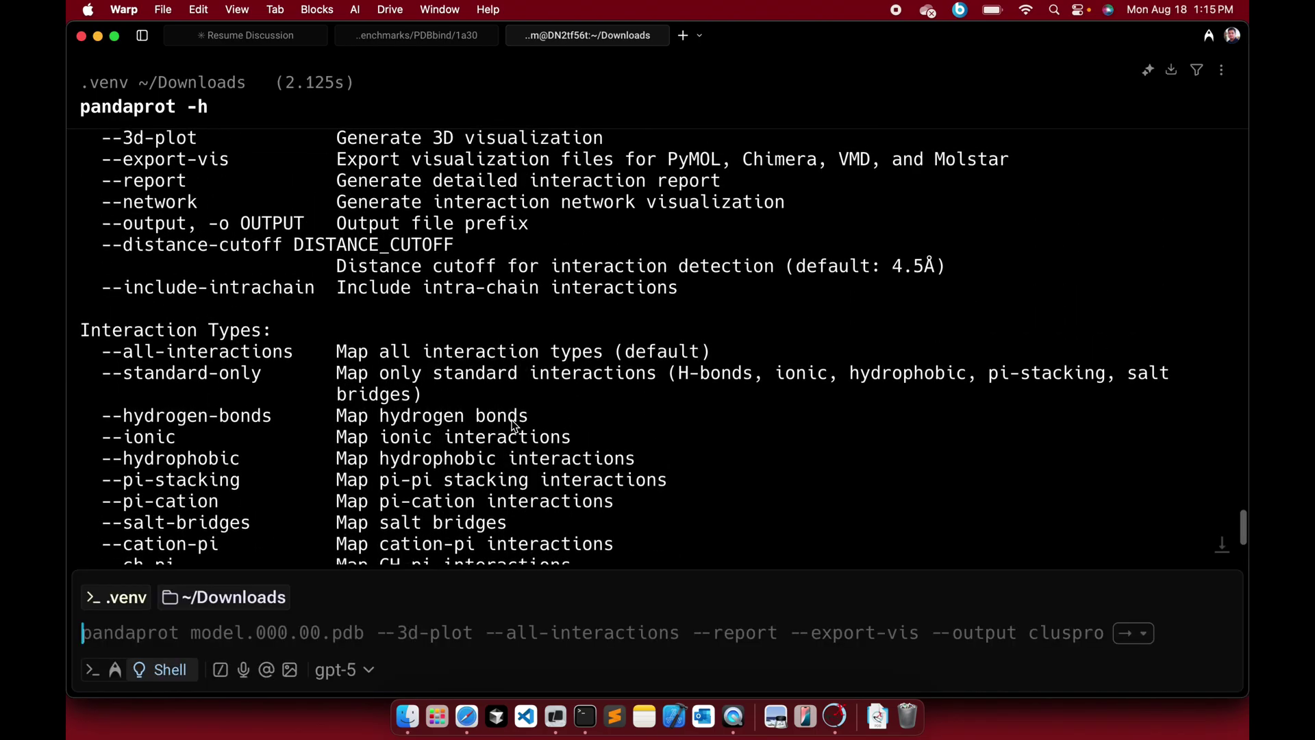
scroll(514, 426, down, 10)
text(clear)
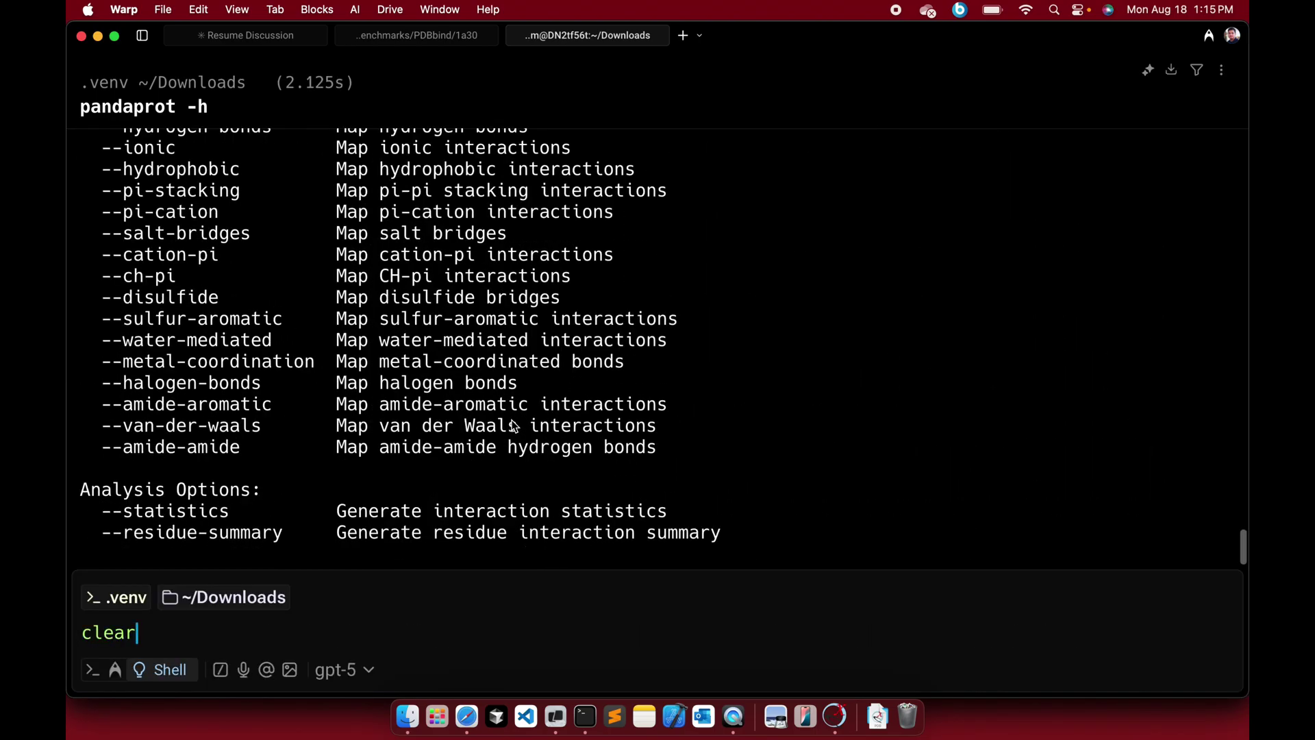
key(Return)
Switch to Finder, close the cluspro.1321437 folder window and locate model.000.00.pdb in Downloads
click(408, 716)
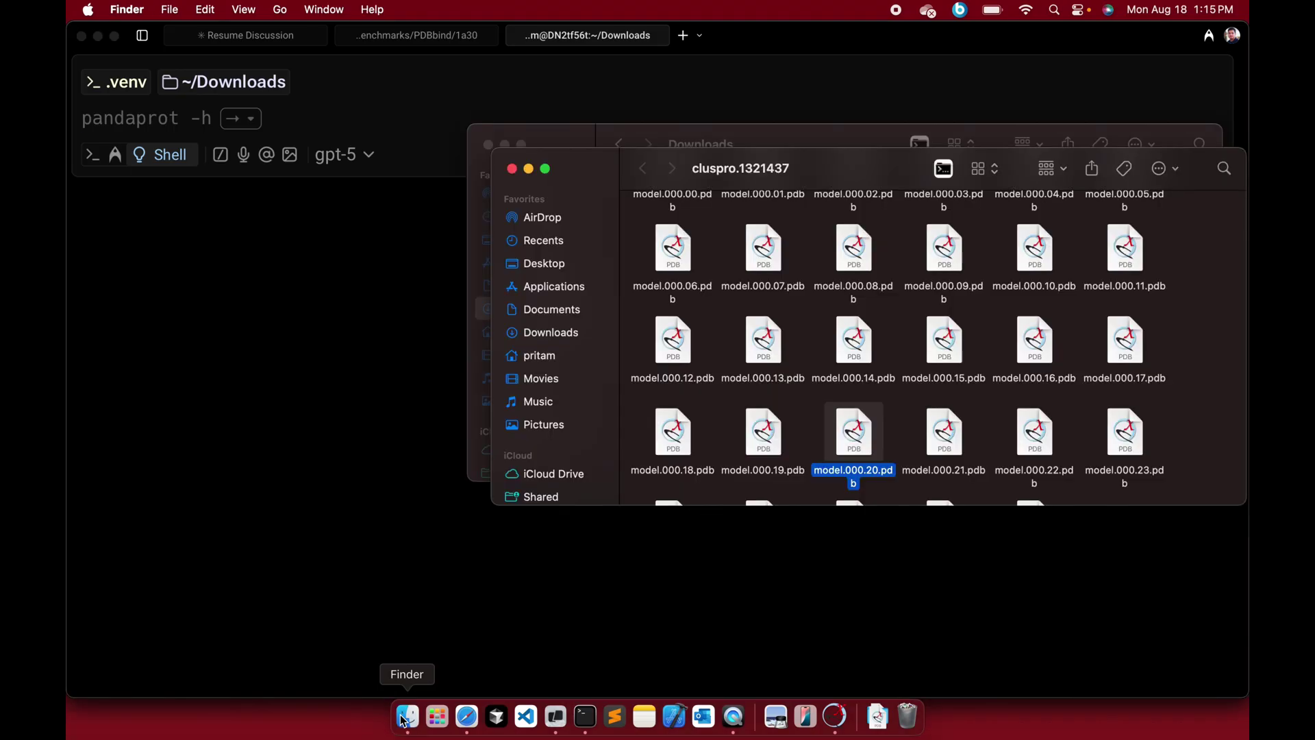
click(515, 173)
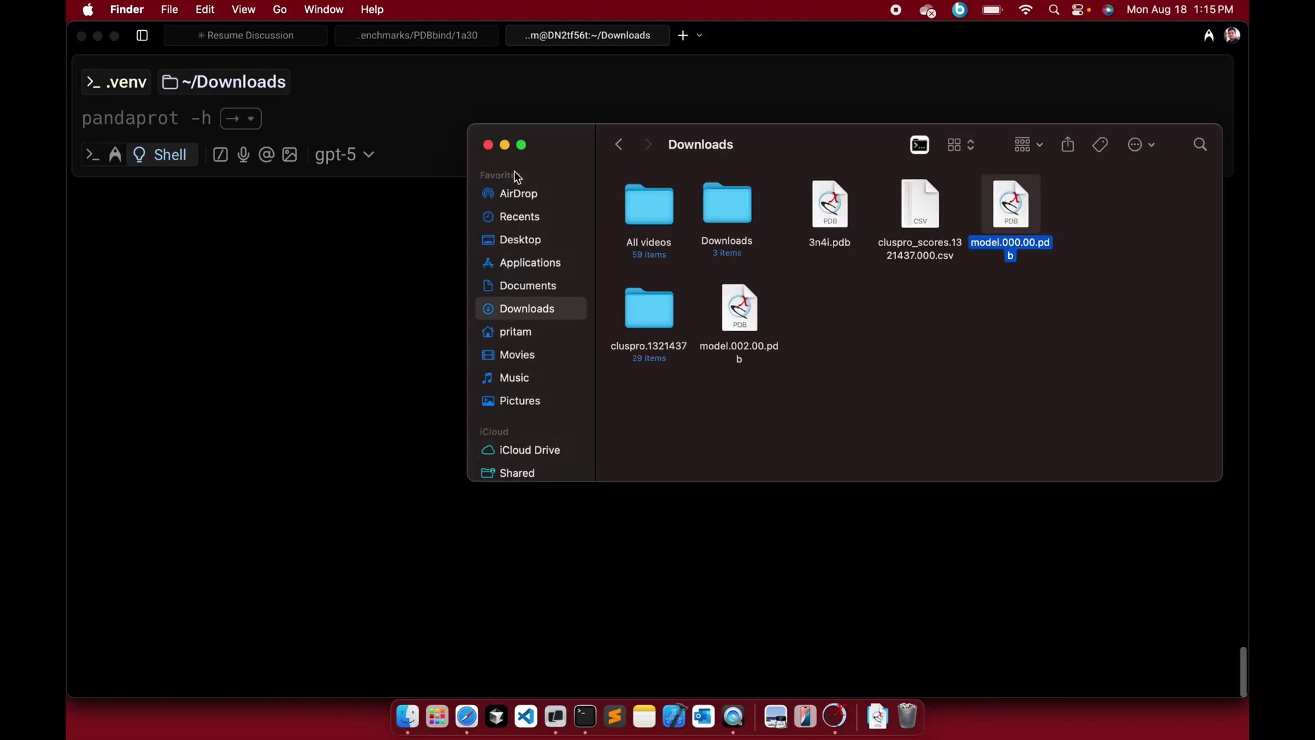
click(911, 315)
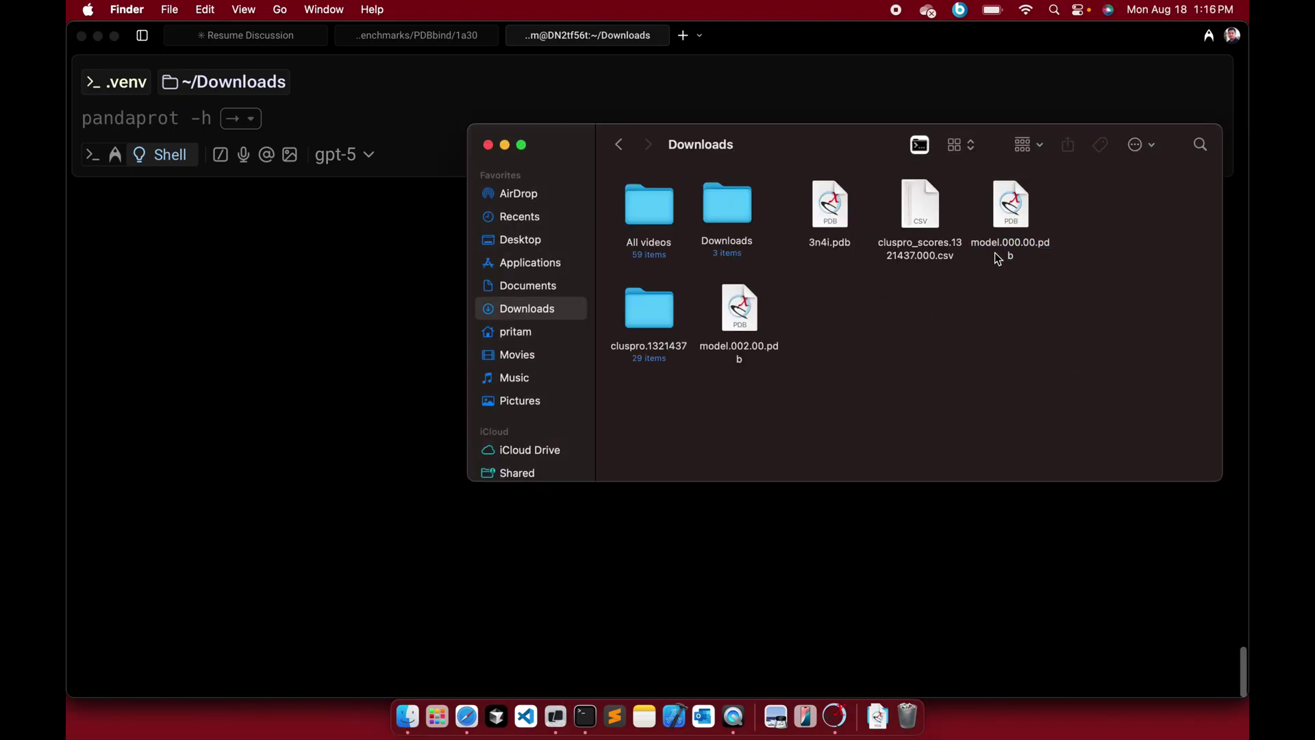
click(1002, 219)
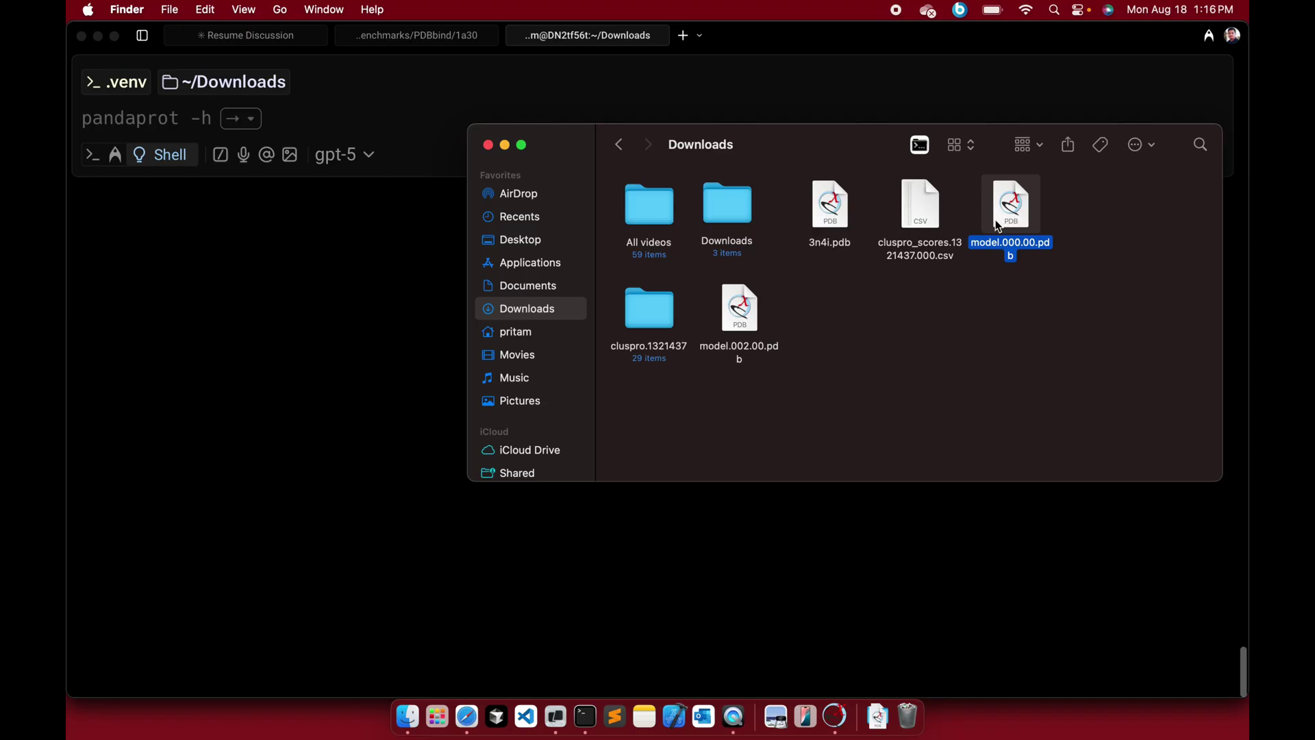
In Warp, recall and run pandaprot model.000.00.pdb --3d-plot --all-interactions --report --export-vis --output cluspro
click(107, 129)
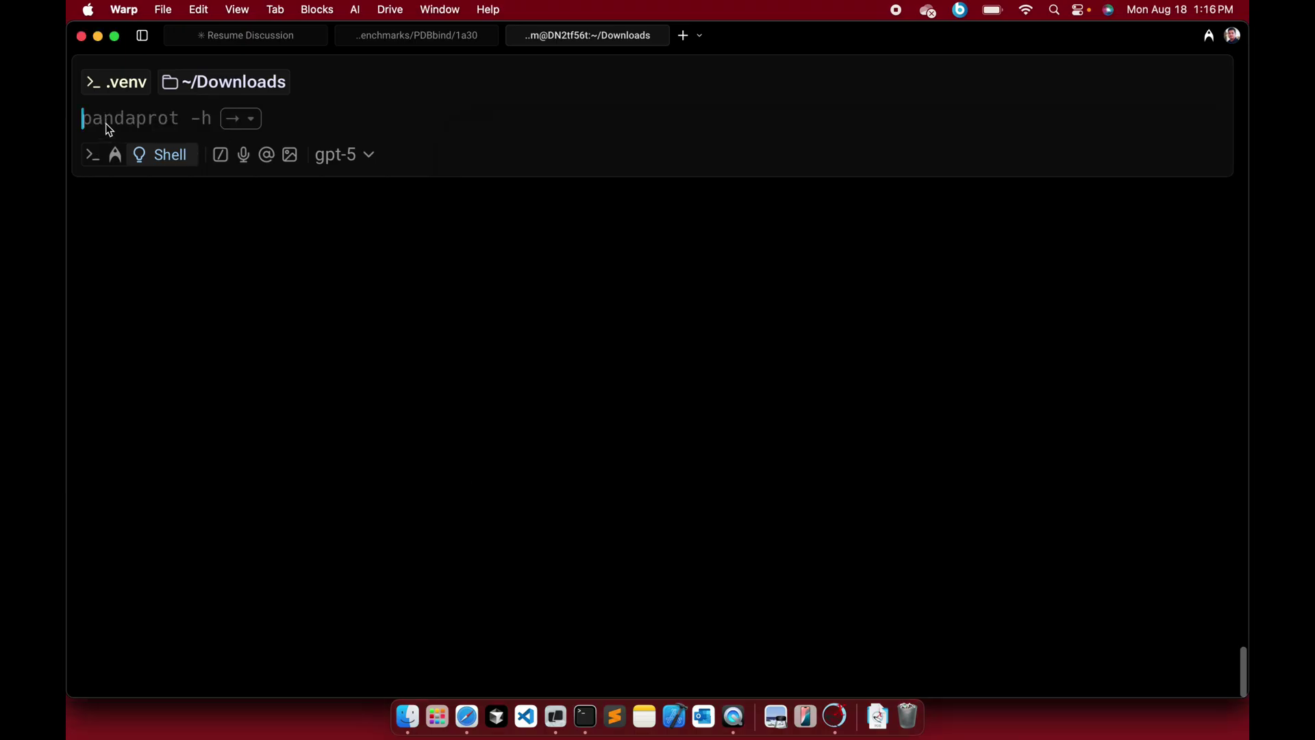
key(Up)
key(Up)
key(Up)
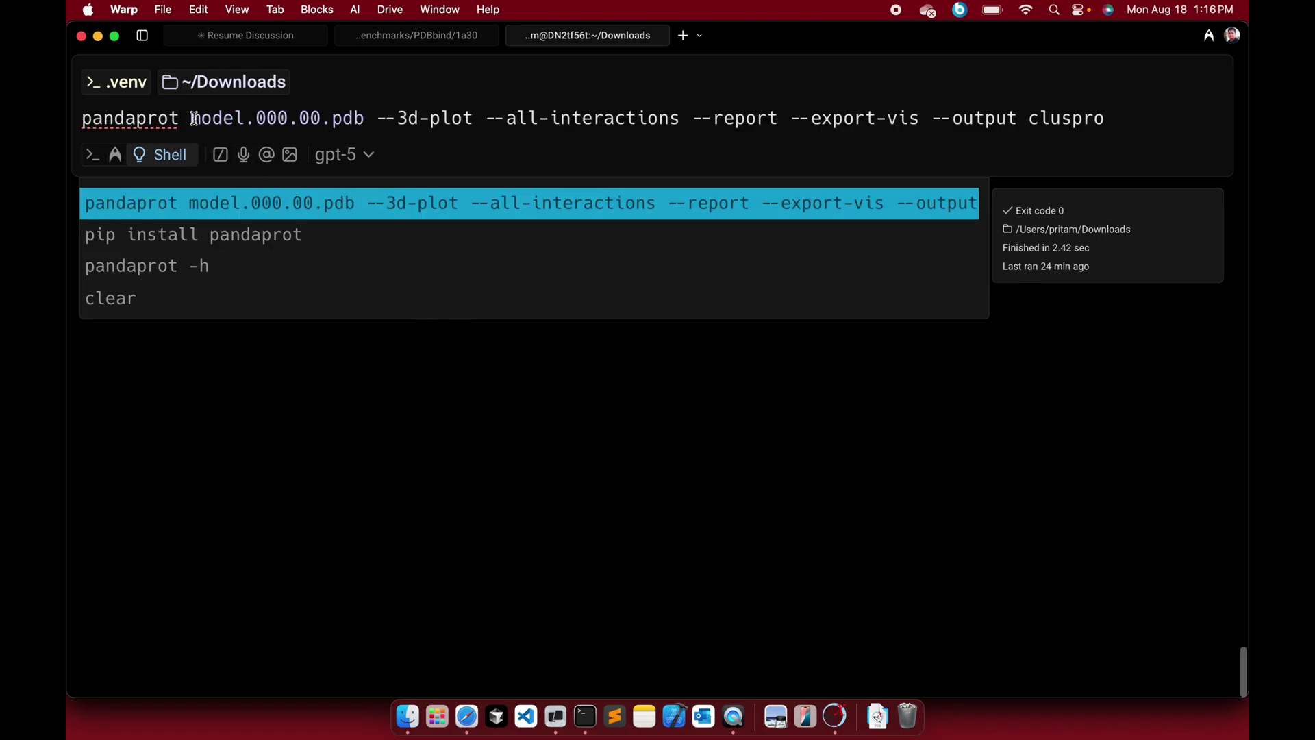
drag(191, 118, 670, 119)
click(491, 116)
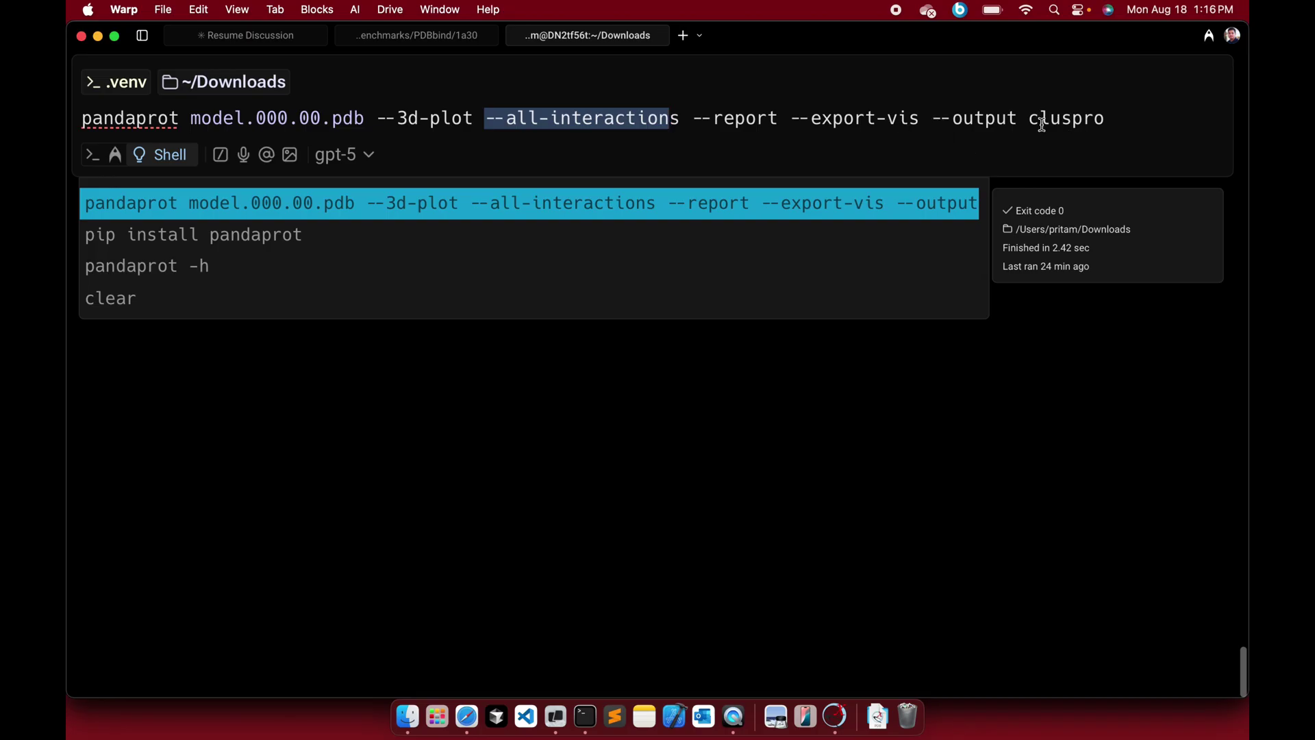
click(1114, 123)
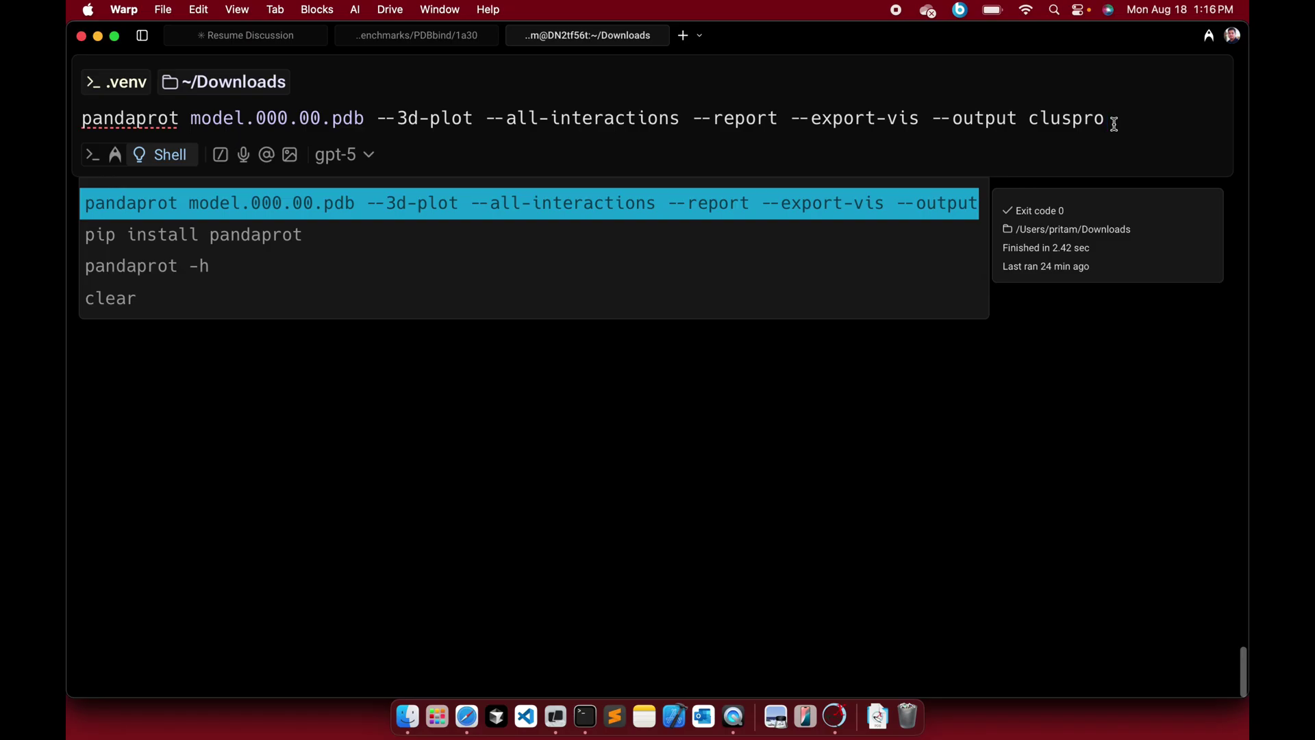
key(Return)
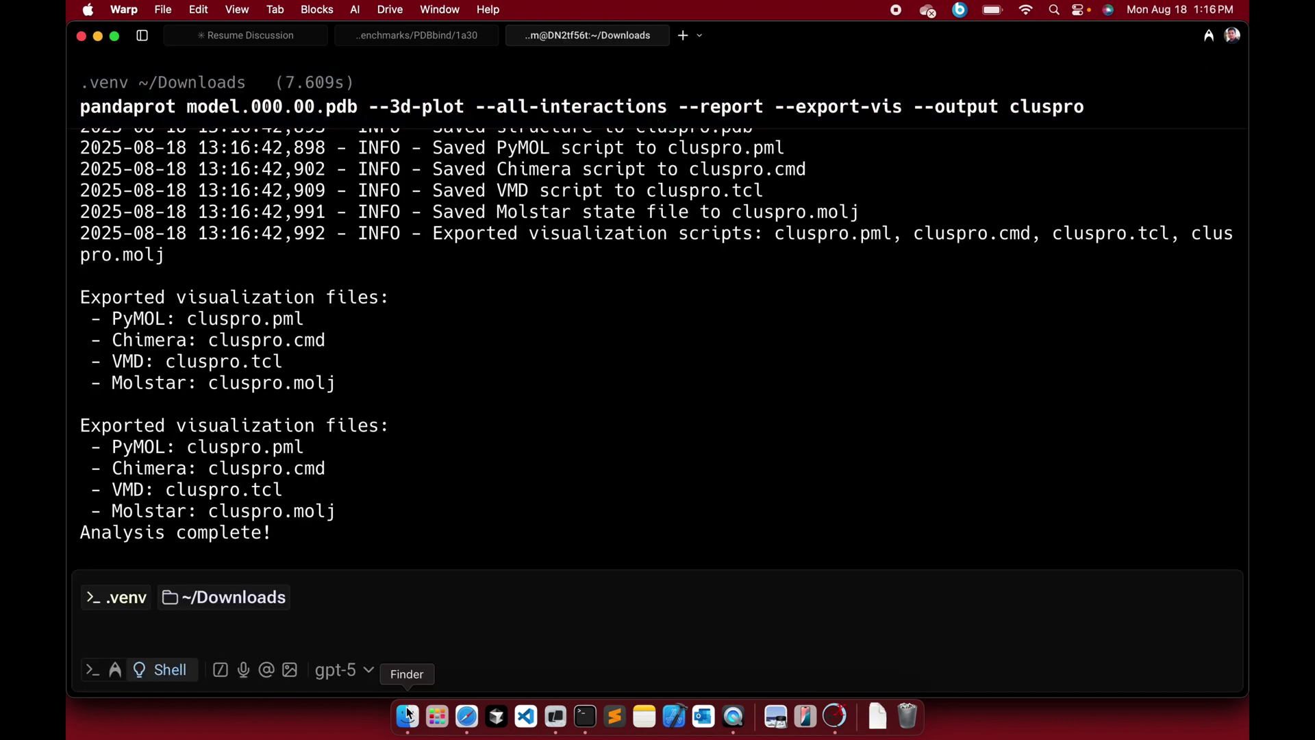
Open cluspro_3d.html from Downloads in Safari and rotate the 3D structure to inspect the interface interactions
click(408, 717)
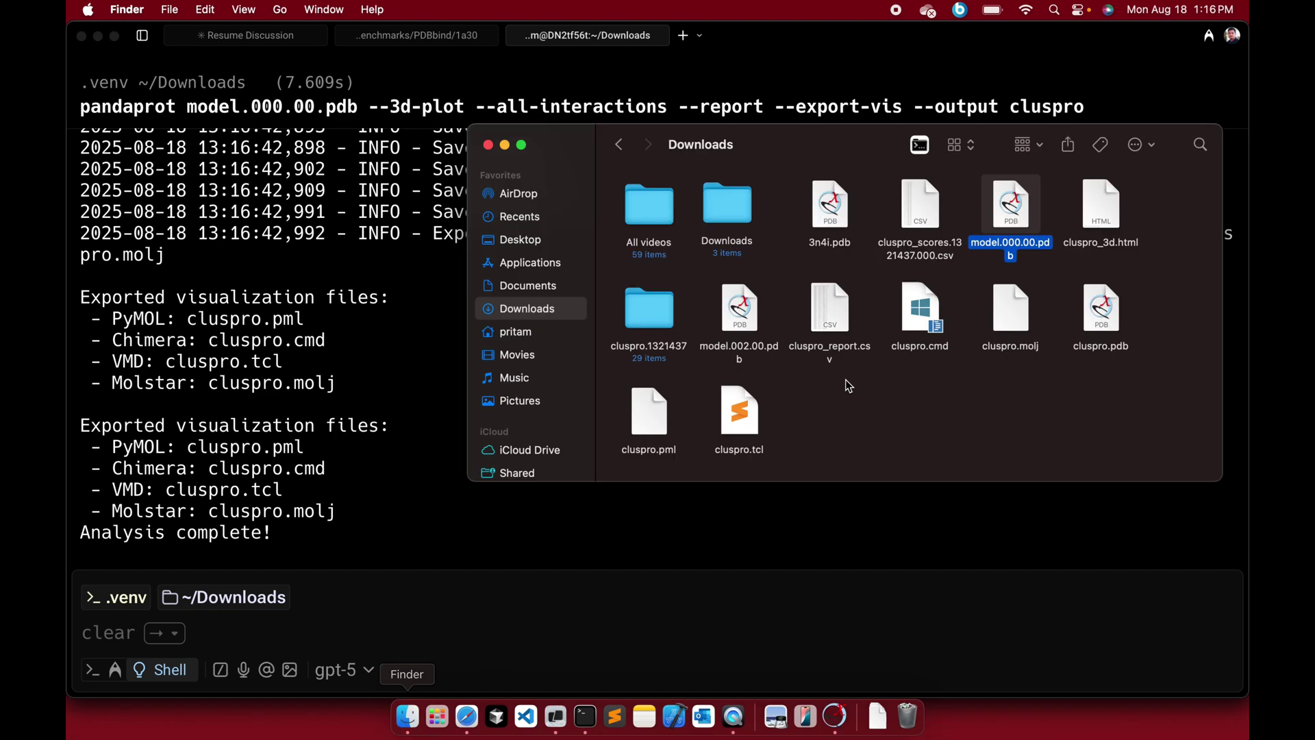
click(1110, 232)
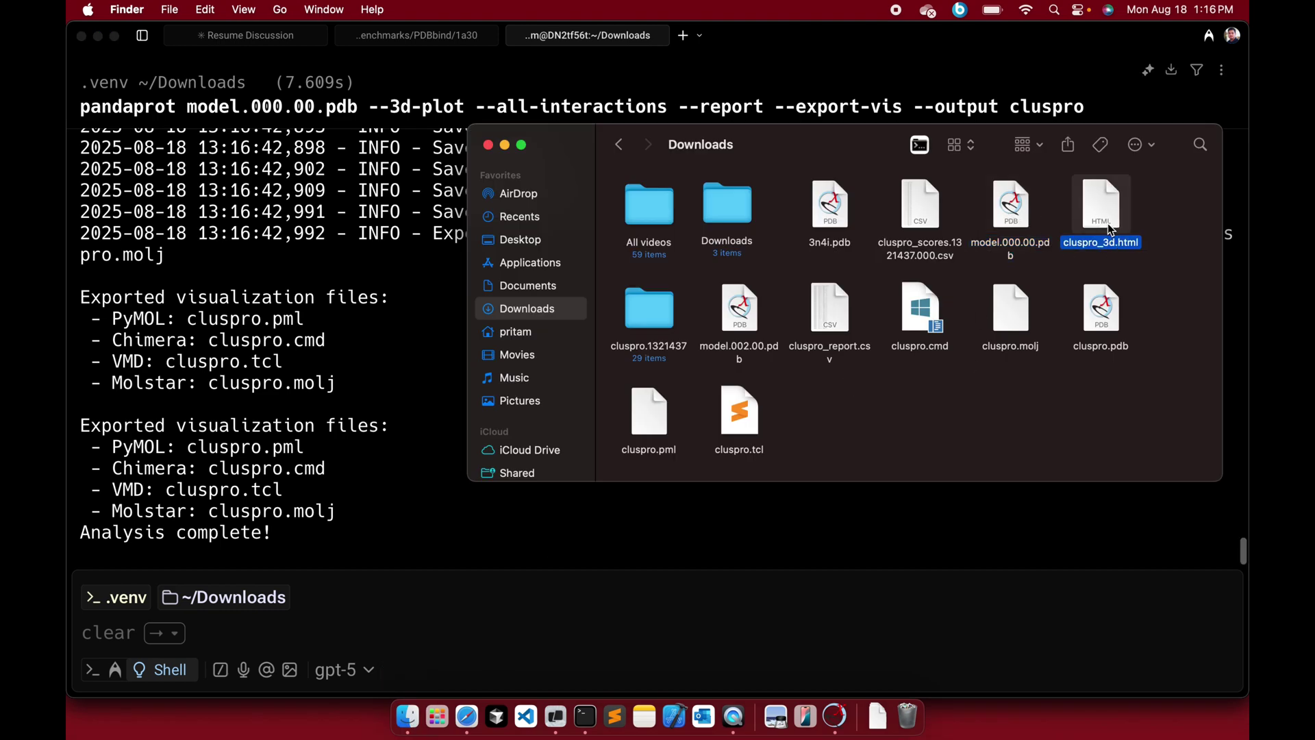
double_click(1111, 231)
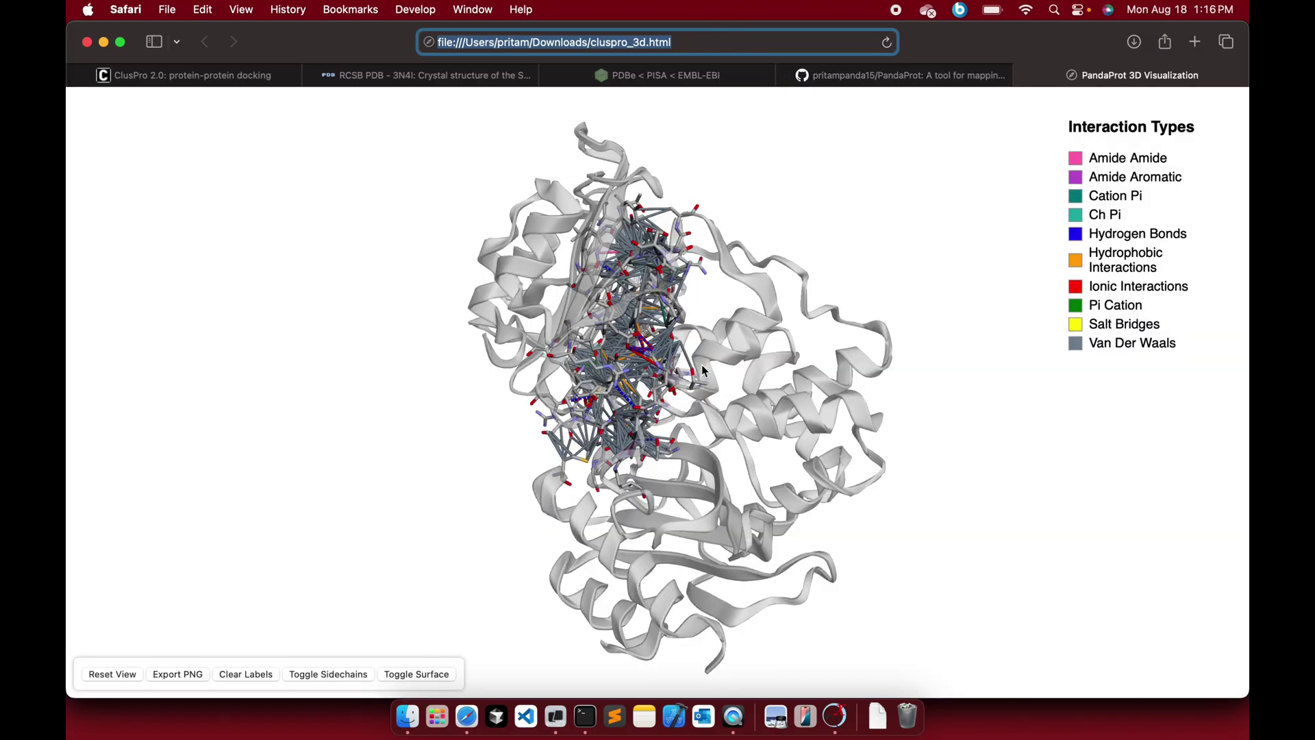
mouse_move(702, 370)
mouse_down()
mouse_move(528, 420)
mouse_move(705, 356)
mouse_move(716, 366)
mouse_up()
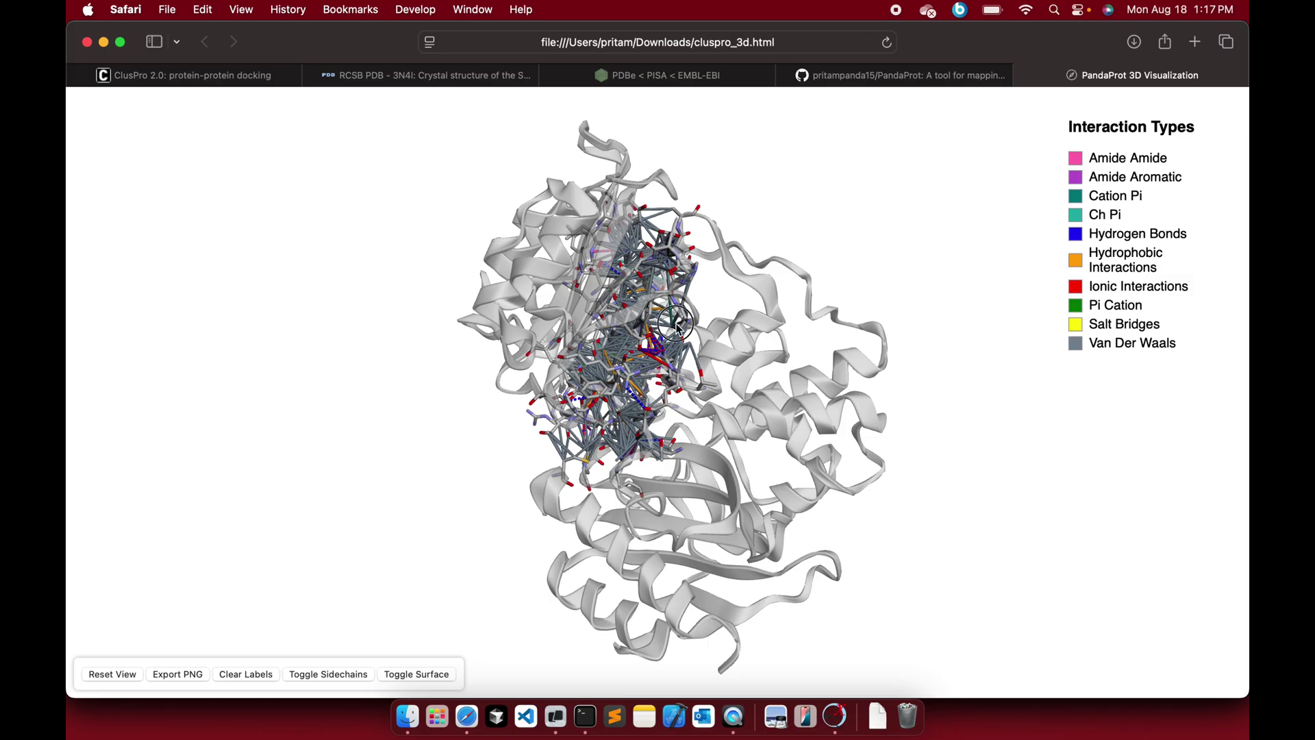
drag(563, 383, 539, 395)
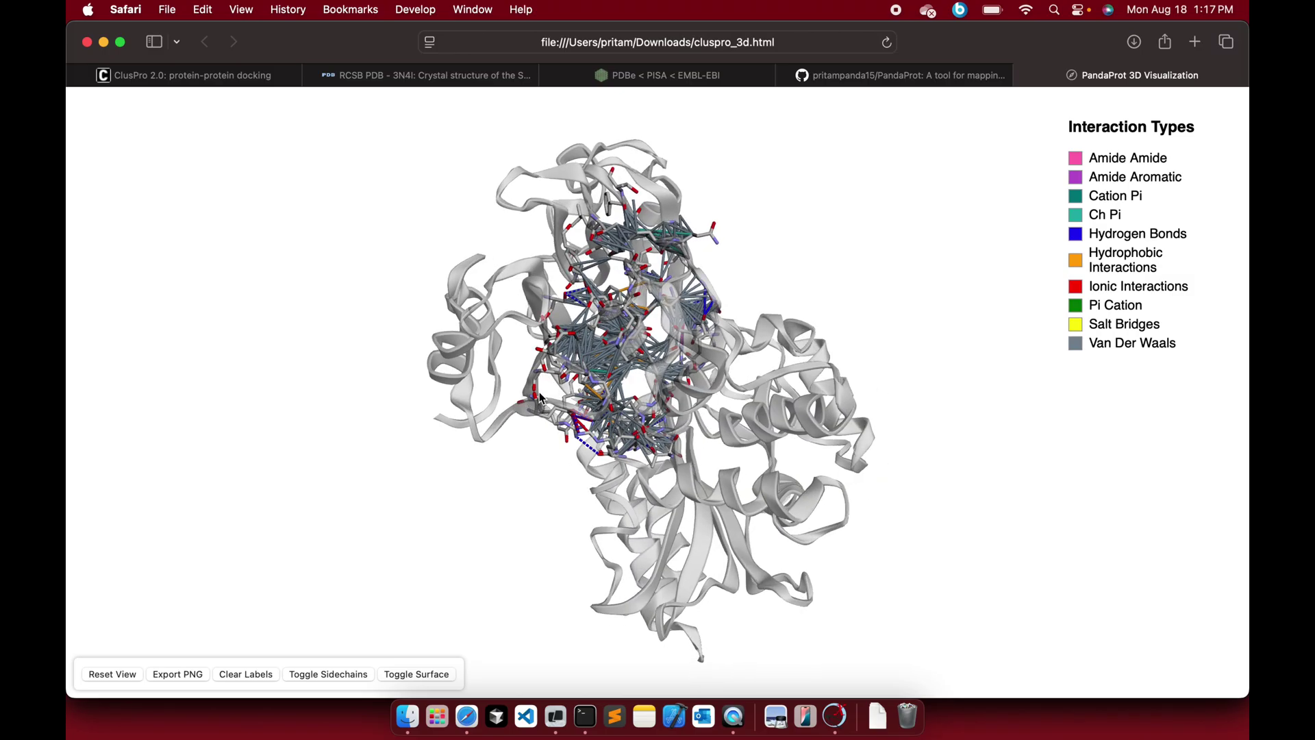
Open cluspro_report.csv from Downloads in Numbers, examine its interaction types, residues, atoms and distances, and close it
click(406, 727)
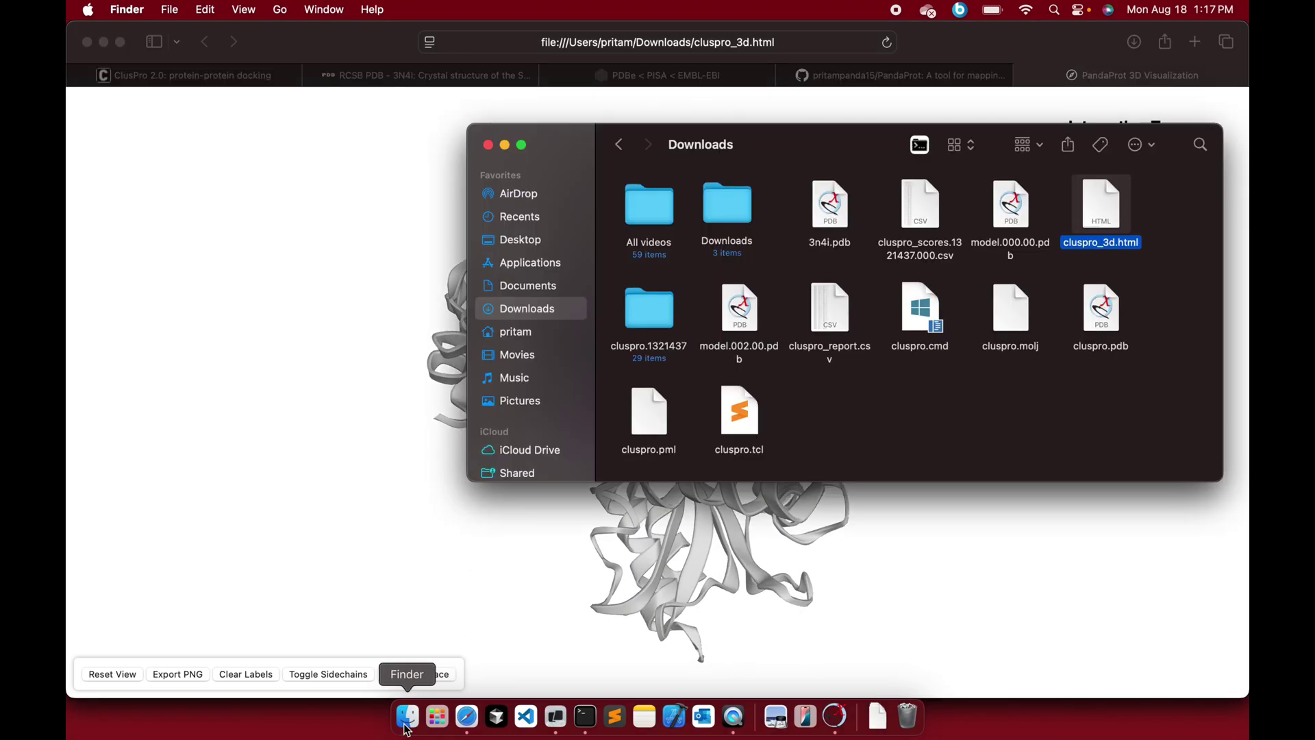
click(827, 427)
double_click(831, 321)
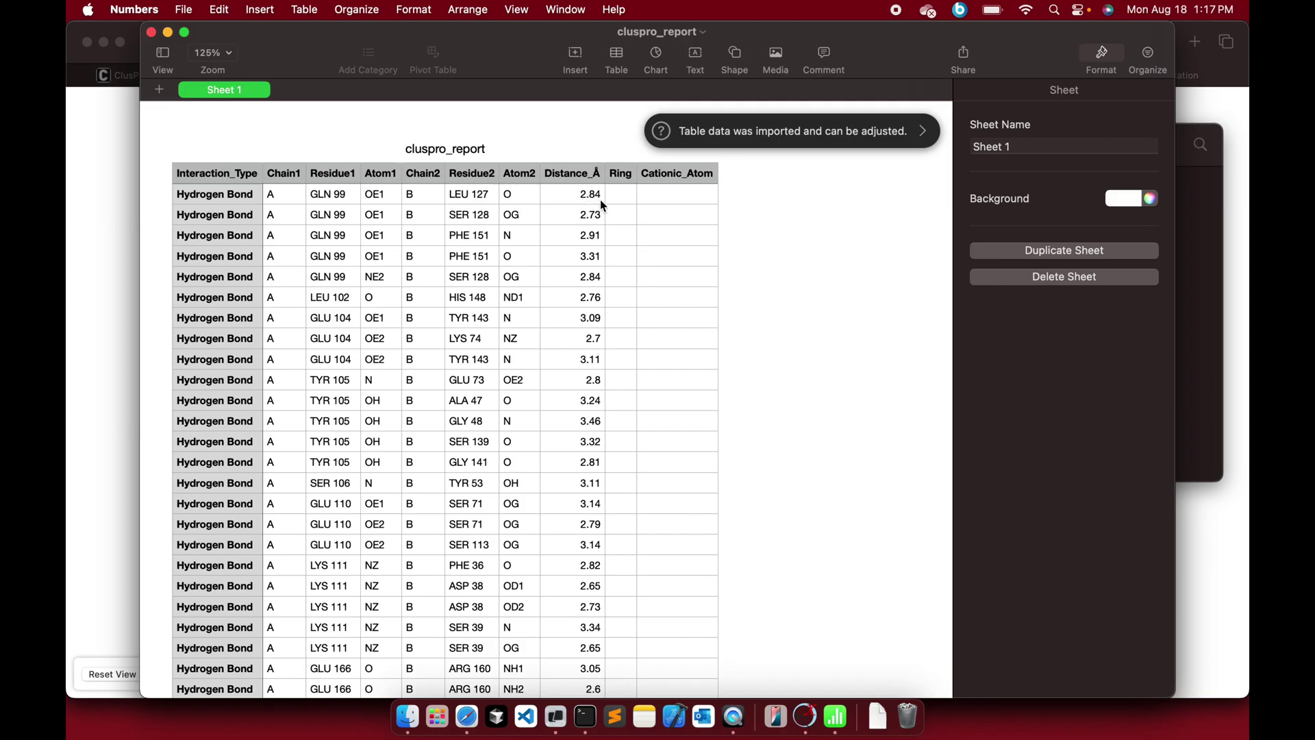
scroll(496, 392, down, 15)
scroll(498, 396, down, 20)
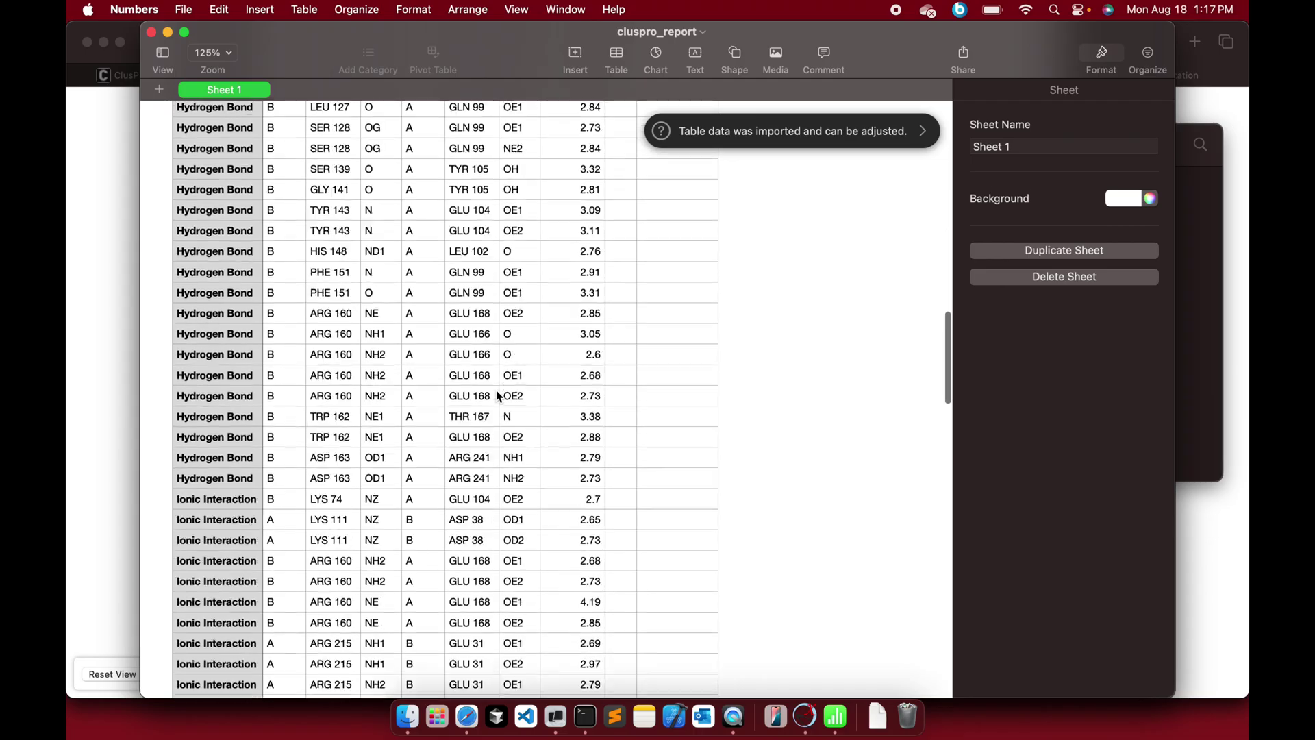
scroll(496, 393, up, 20)
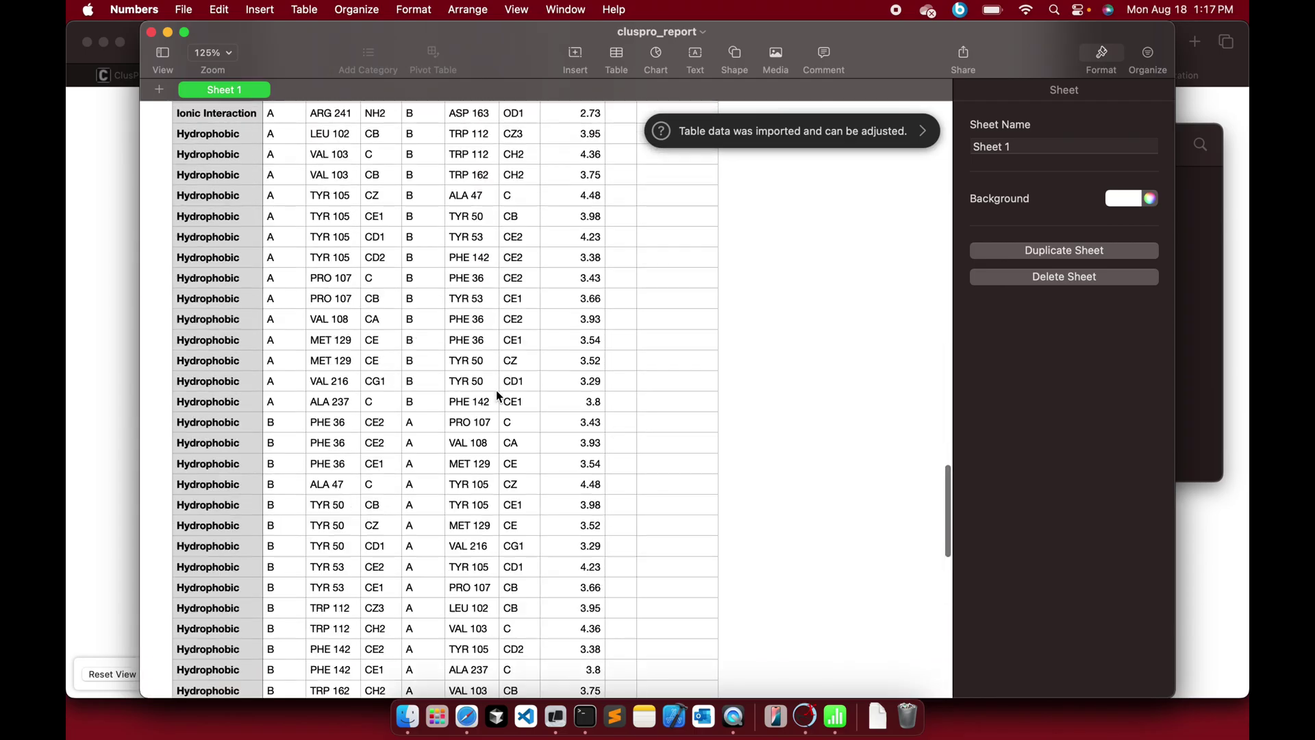
scroll(495, 393, down, 20)
scroll(207, 331, up, 10)
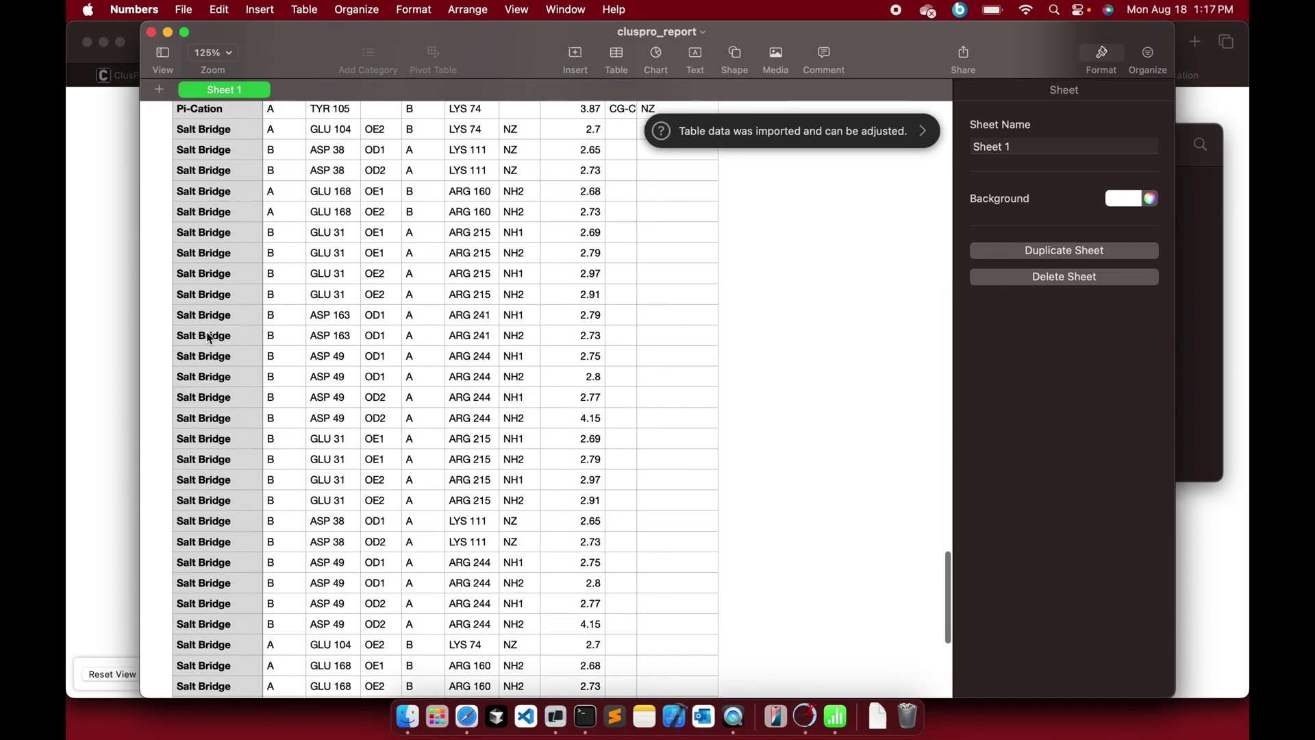
scroll(262, 253, up, 15)
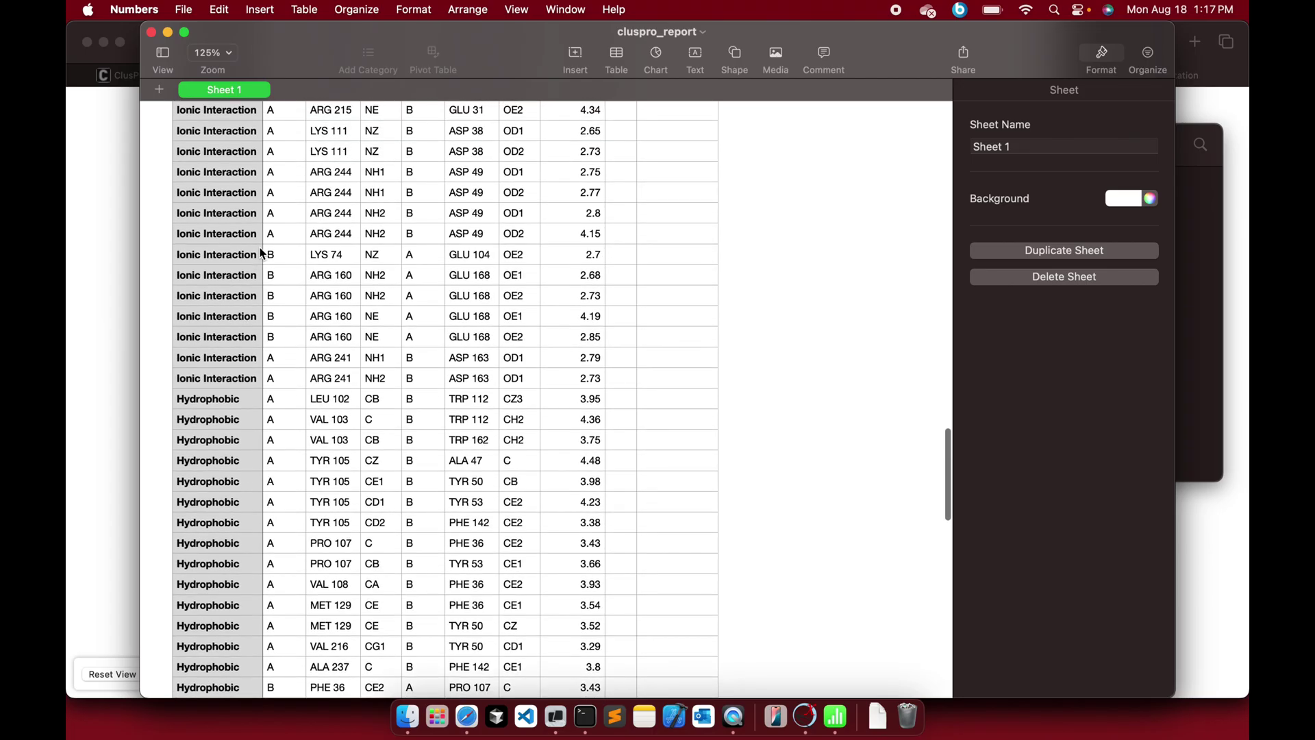
scroll(262, 253, up, 15)
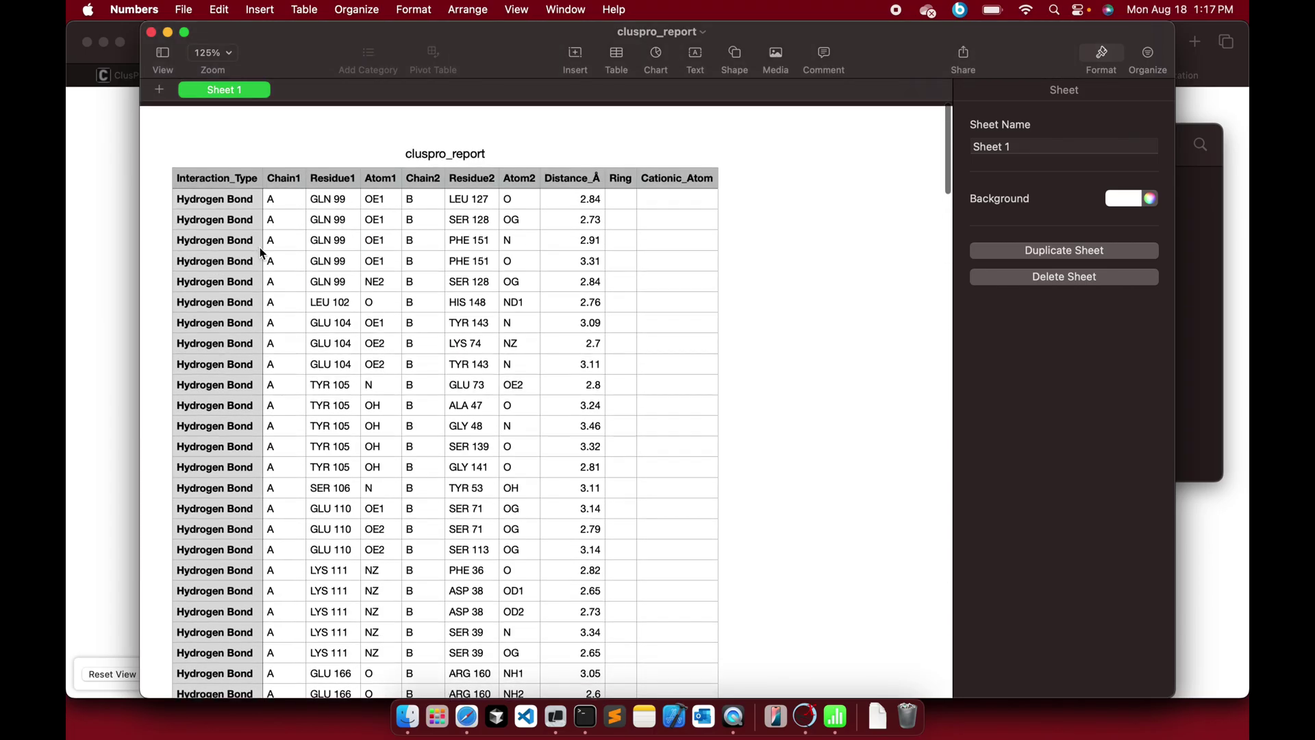
click(152, 32)
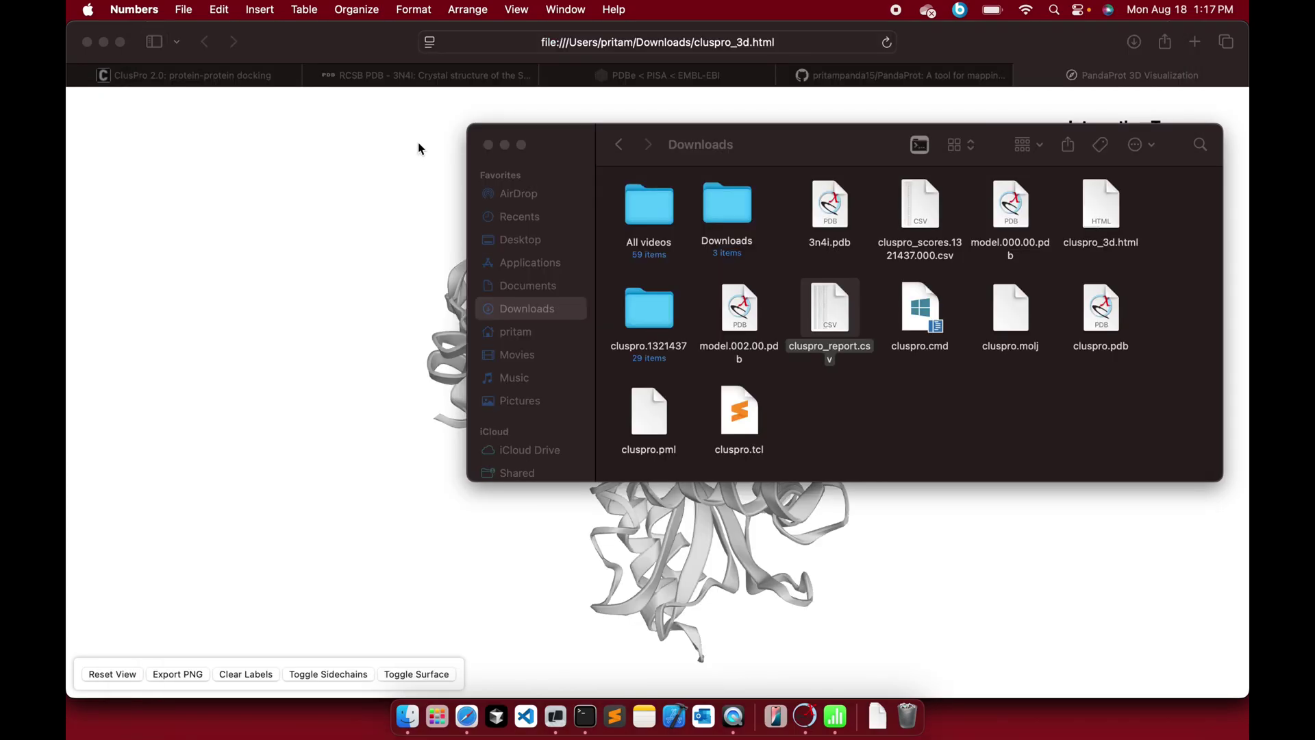
Look over the generated files in Downloads: cluspro.pml, cluspro.tcl, cluspro_report.csv, cluspro.molj and cluspro.pdb
click(656, 424)
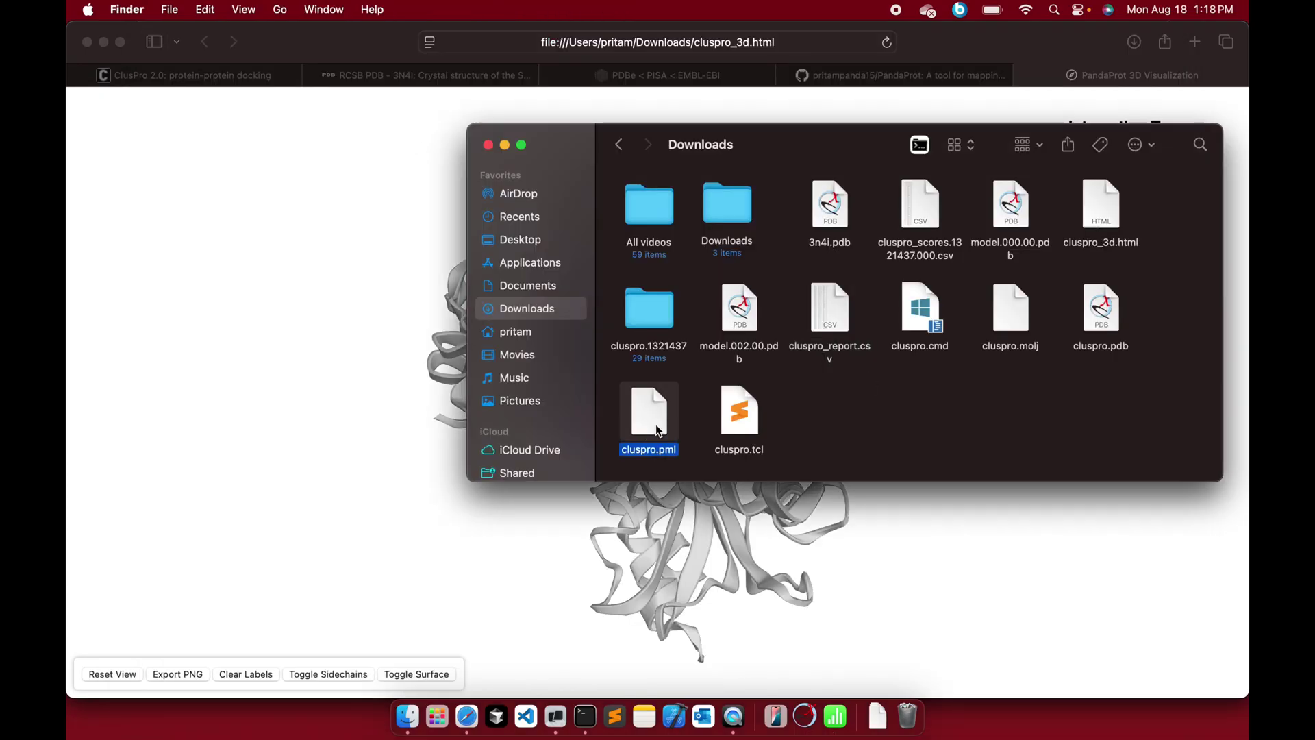
click(741, 419)
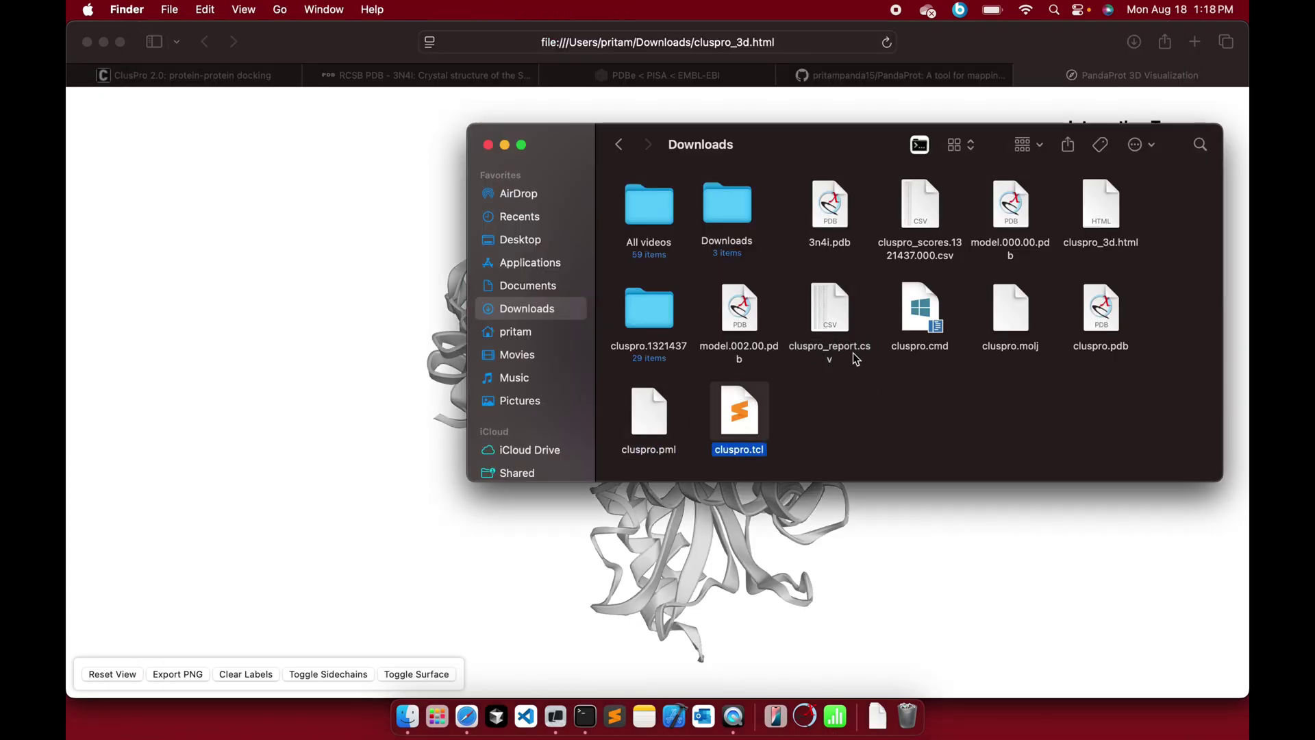
click(844, 331)
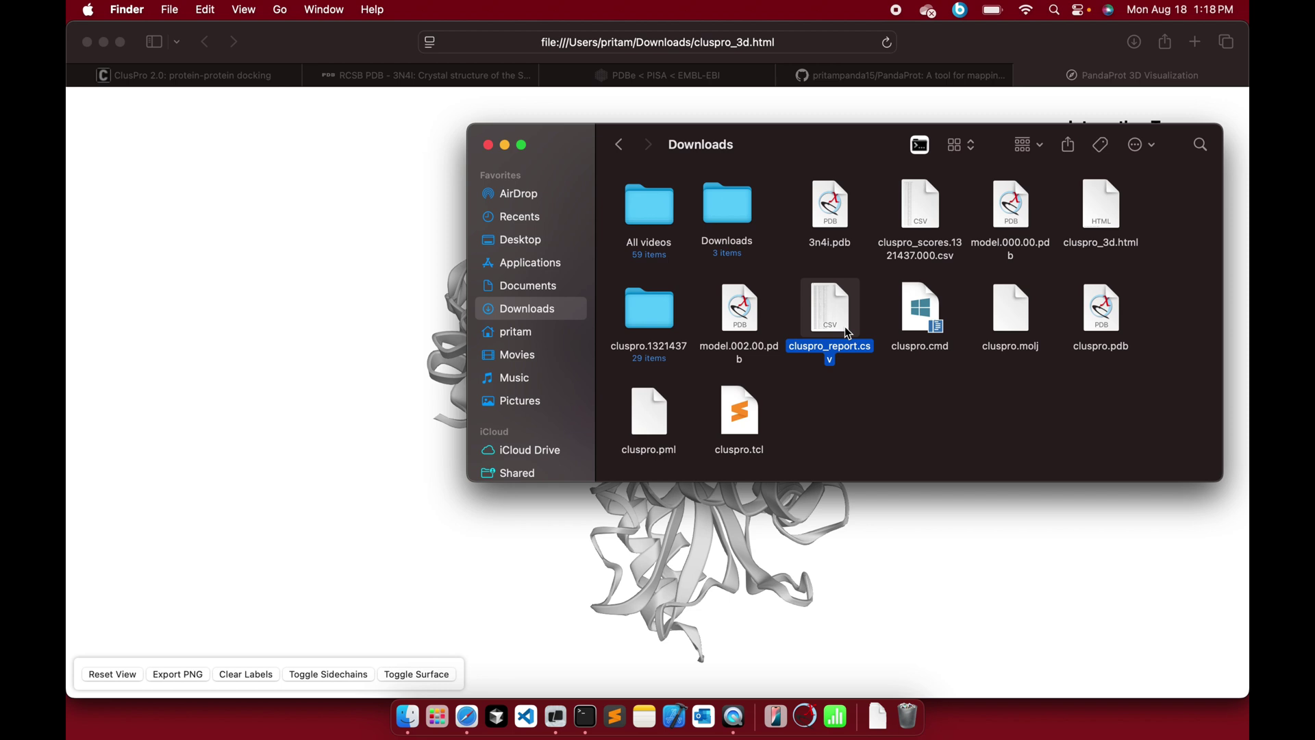
click(1024, 333)
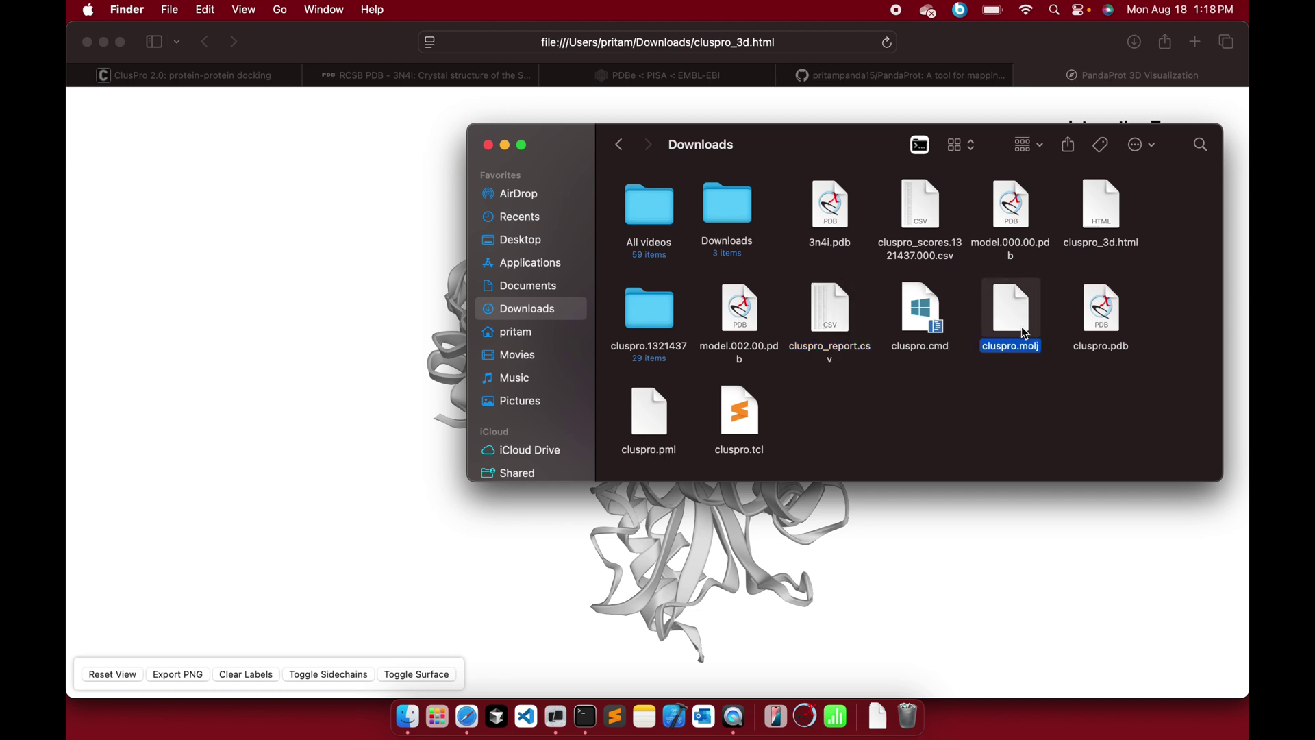
click(1115, 327)
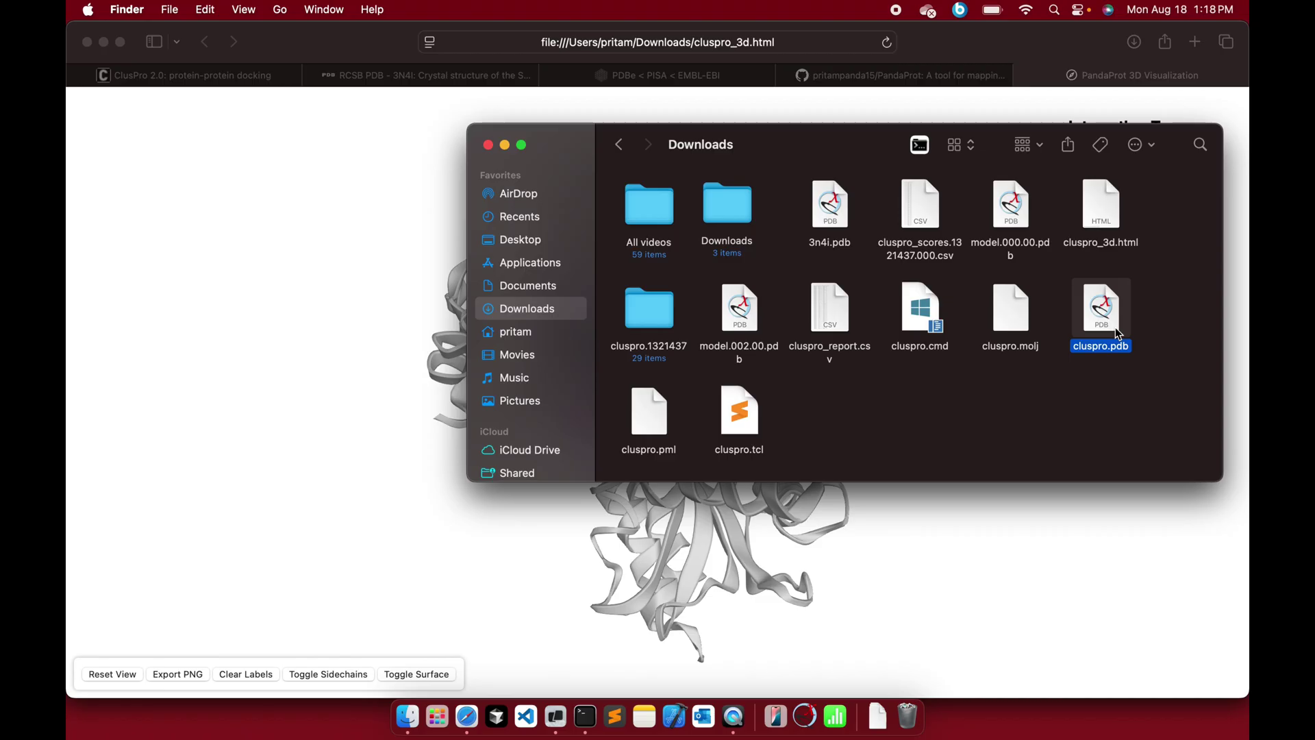
click(1002, 422)
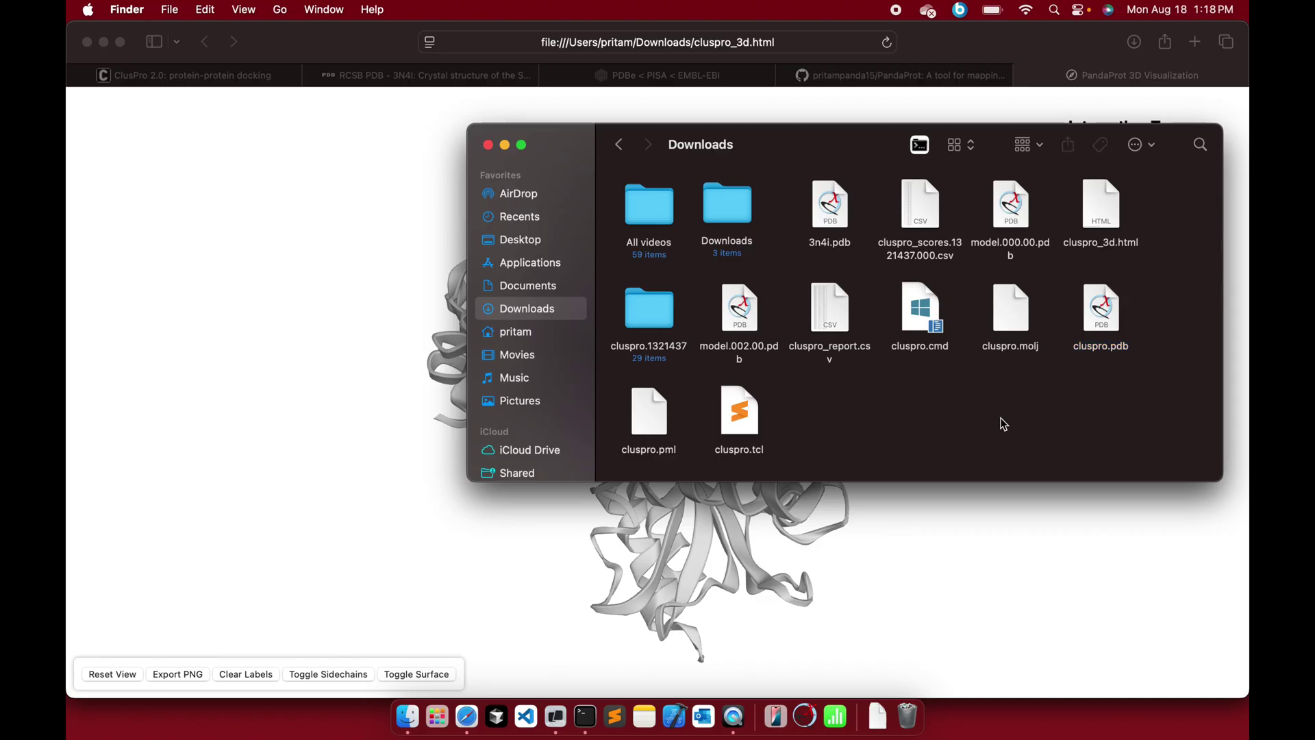
Preview the ClusPro scores file cluspro_scores.1321437.000.csv, close it, and preview cluspro_report.csv
click(926, 226)
key(space)
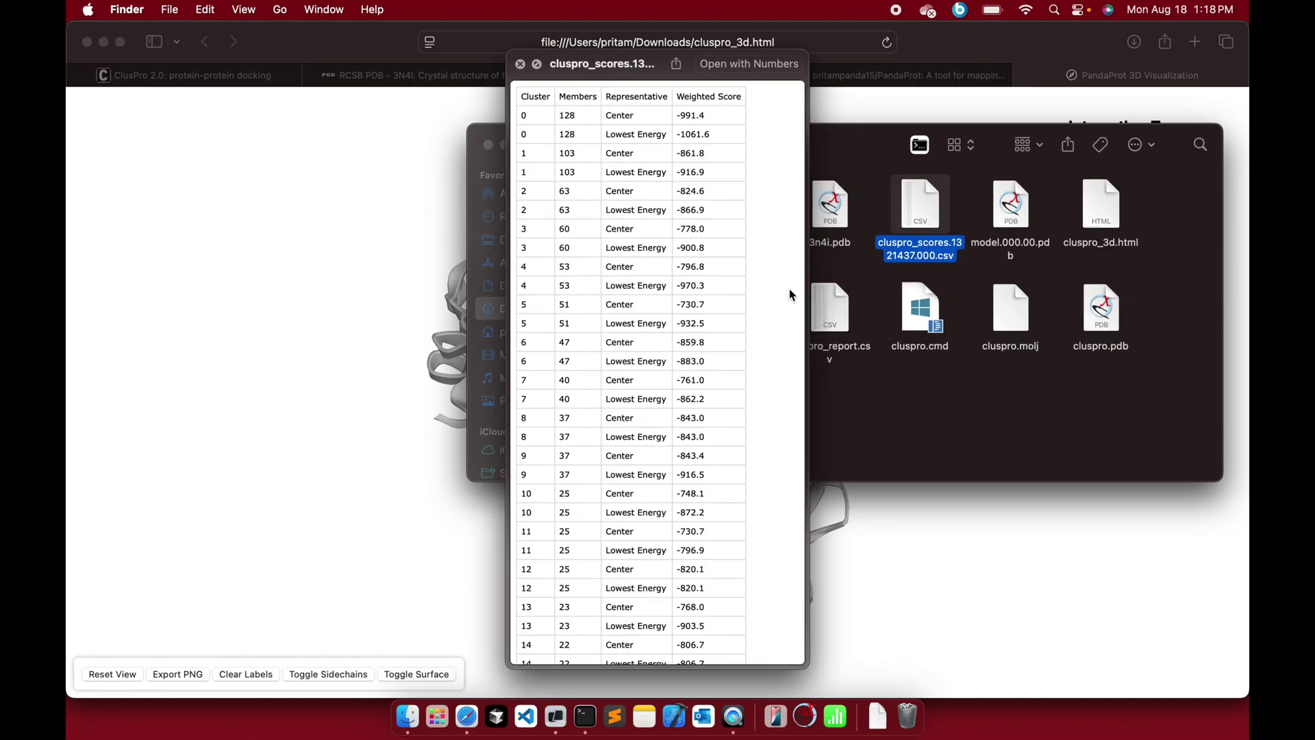
key(space)
click(832, 315)
key(space)
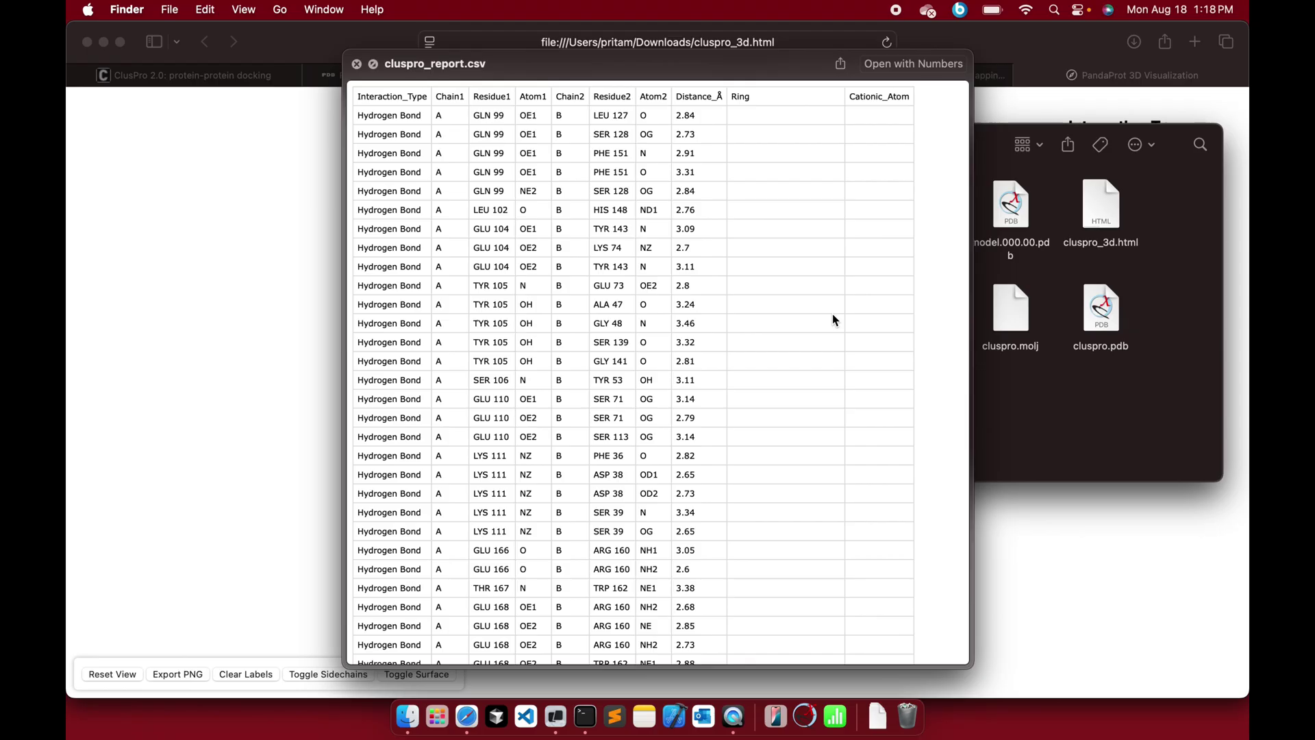
Close the cluspro_report.csv preview and switch to Safari to examine the colour-coded interface interactions up close in the PandaProt 3D structure
key(space)
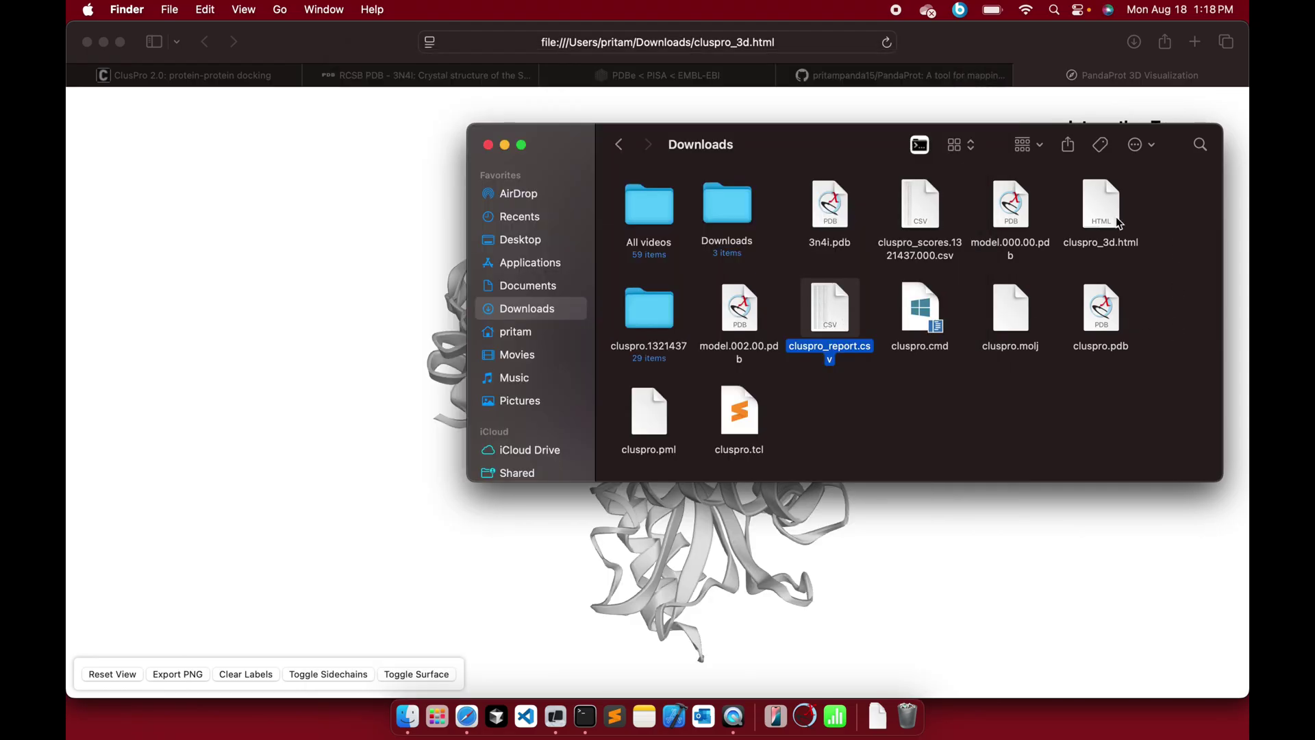
click(849, 510)
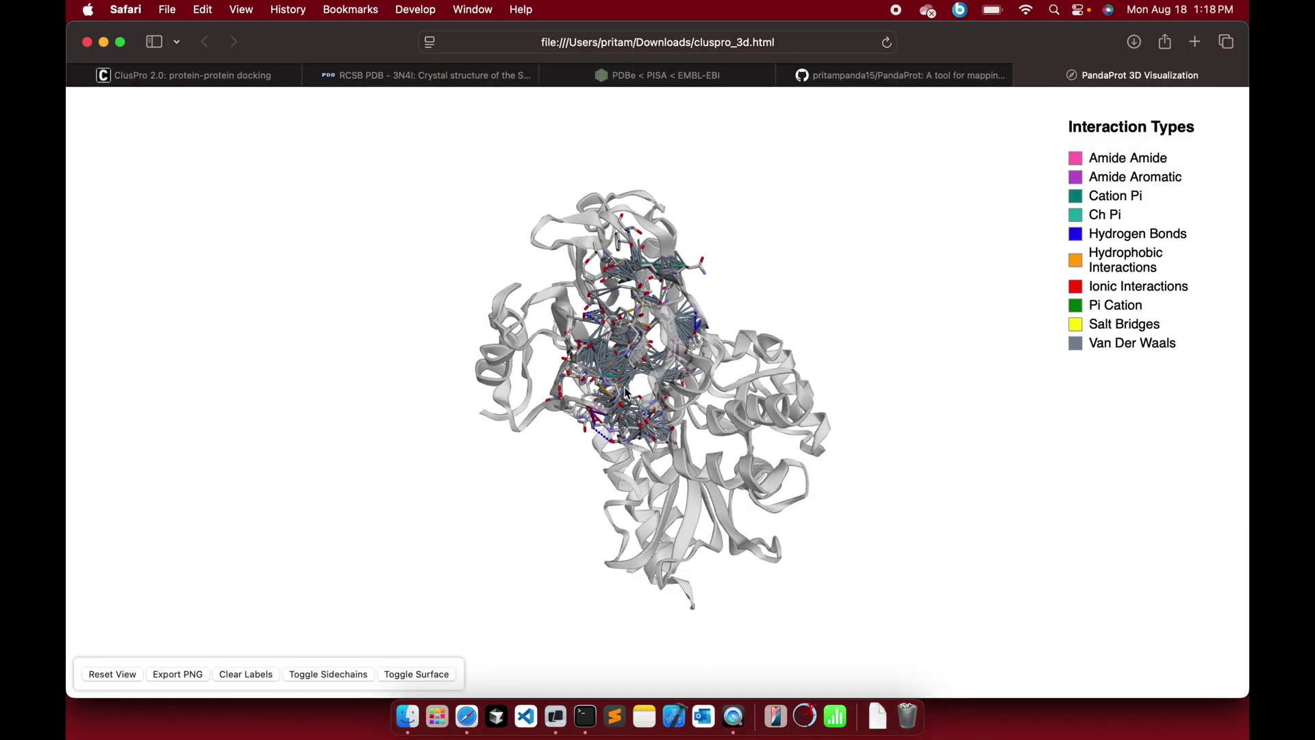
scroll(626, 392, up, 5)
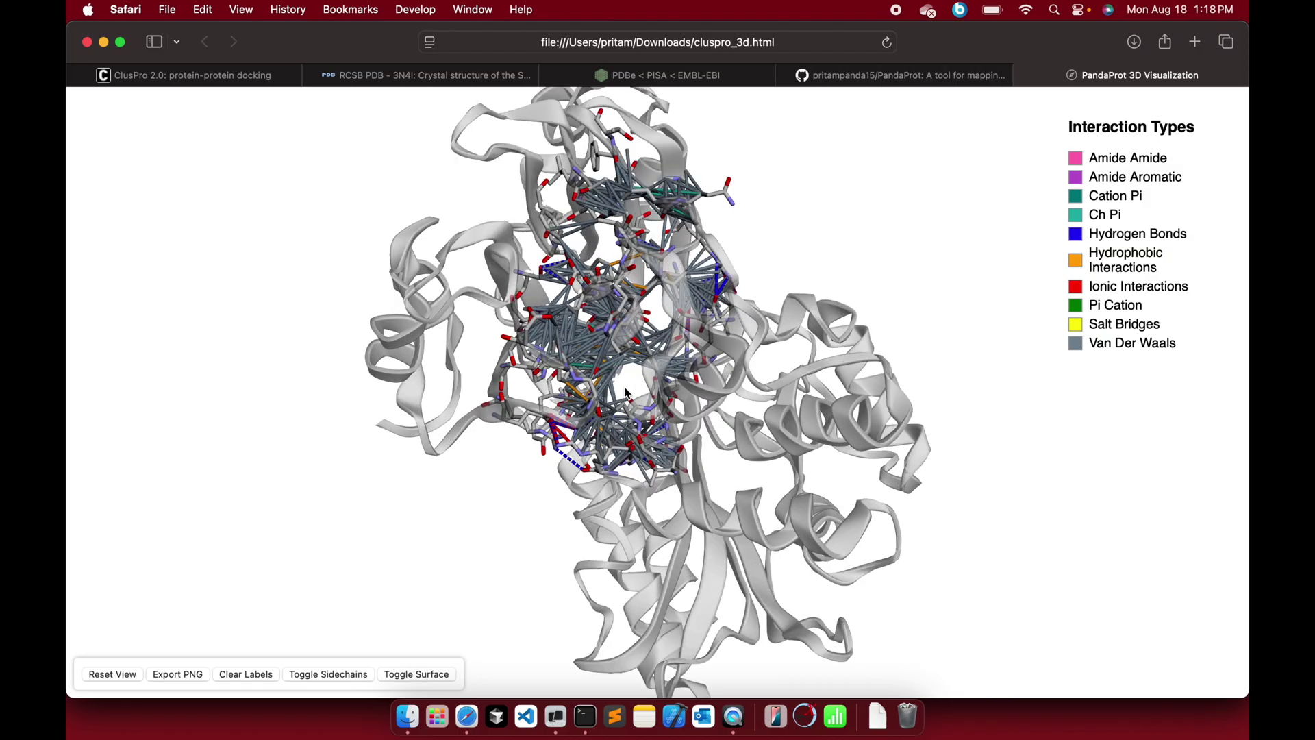
scroll(625, 391, up, 6)
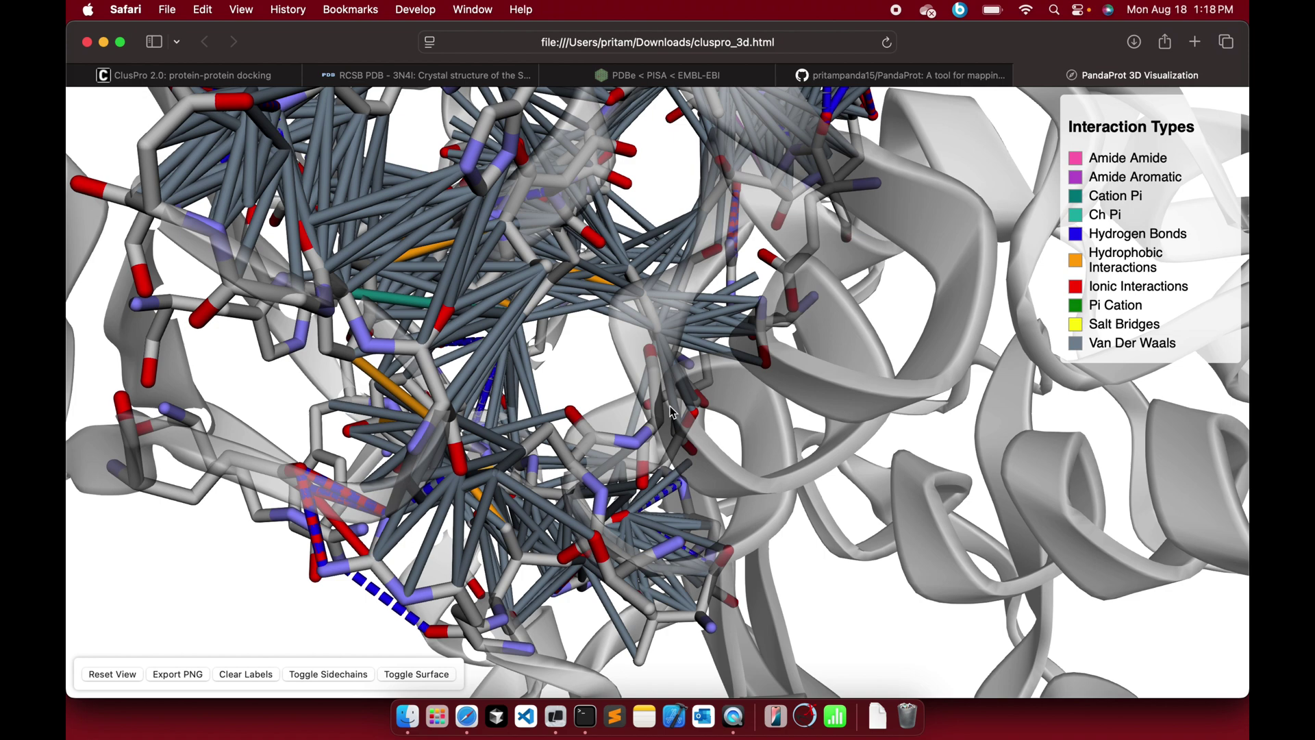
scroll(671, 411, down, 3)
Review the PDBePISA monomer list for 3n4i and the installation and usage instructions in the PandaProt GitHub README
click(672, 76)
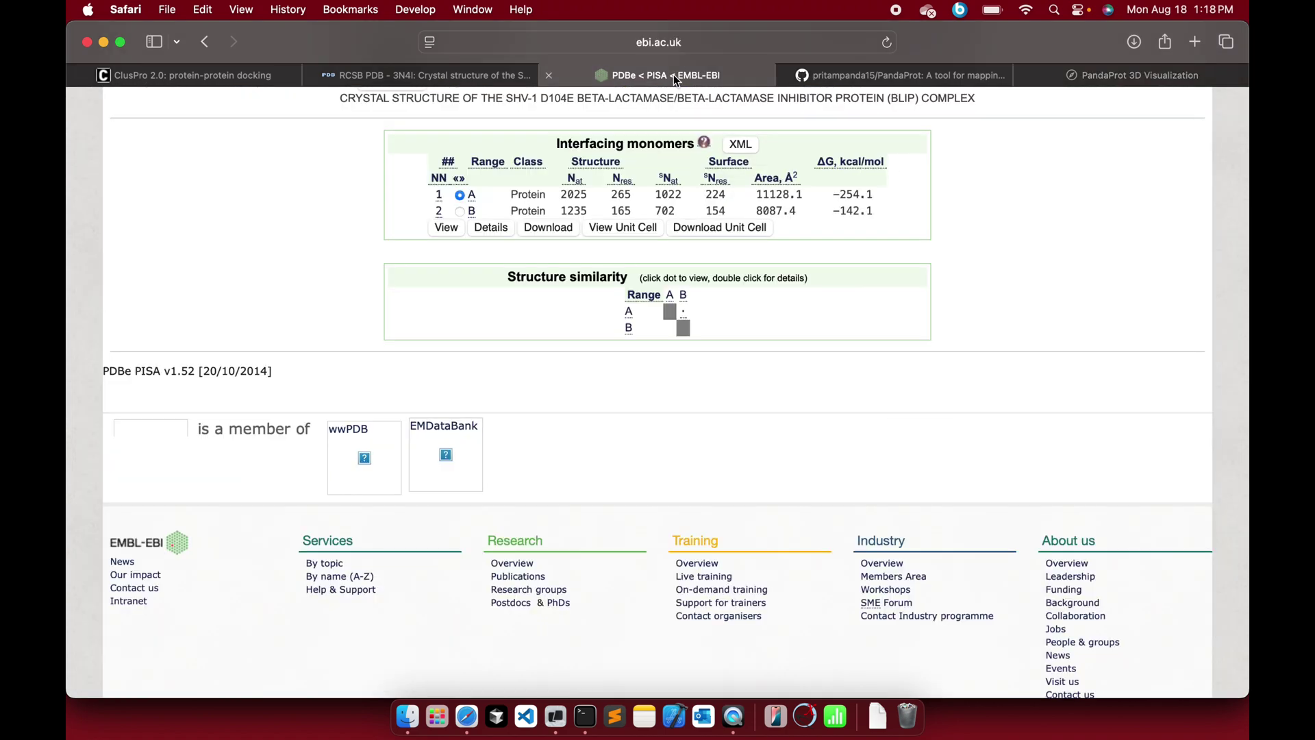
scroll(947, 294, up, 5)
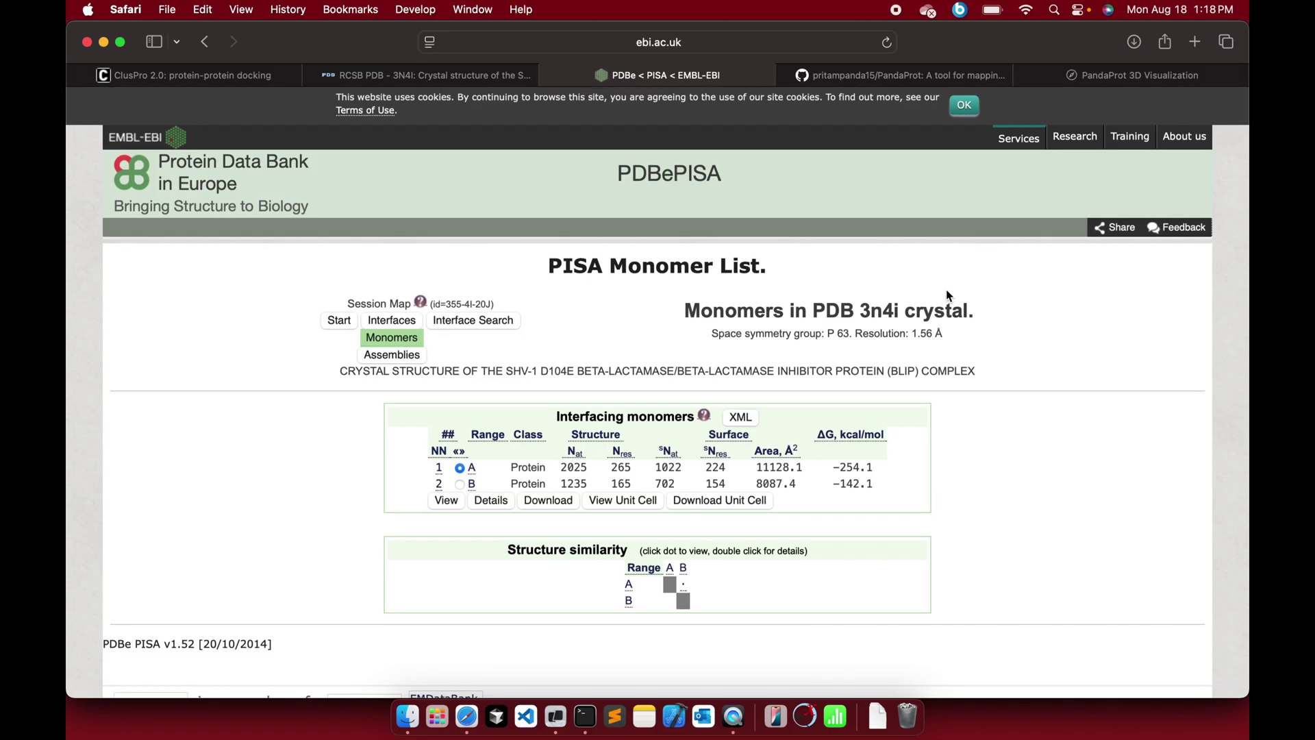
click(1140, 76)
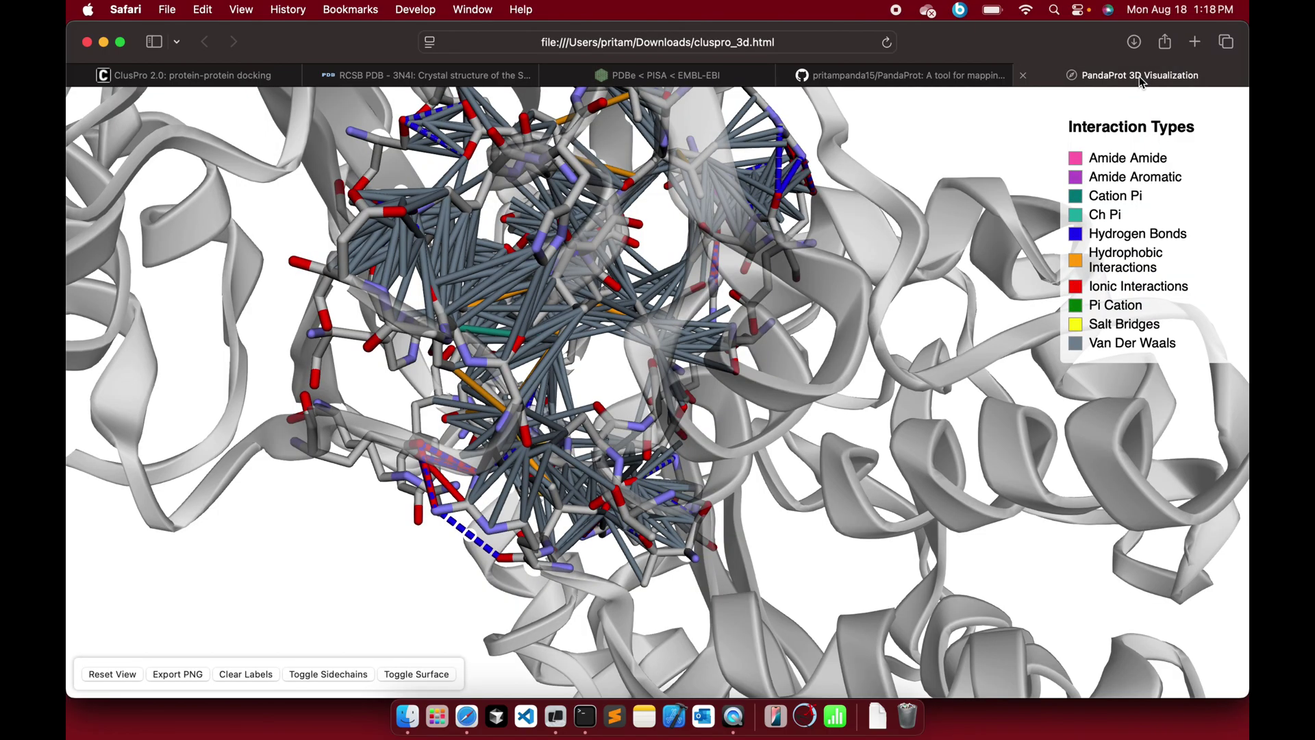
click(867, 83)
scroll(790, 363, down, 6)
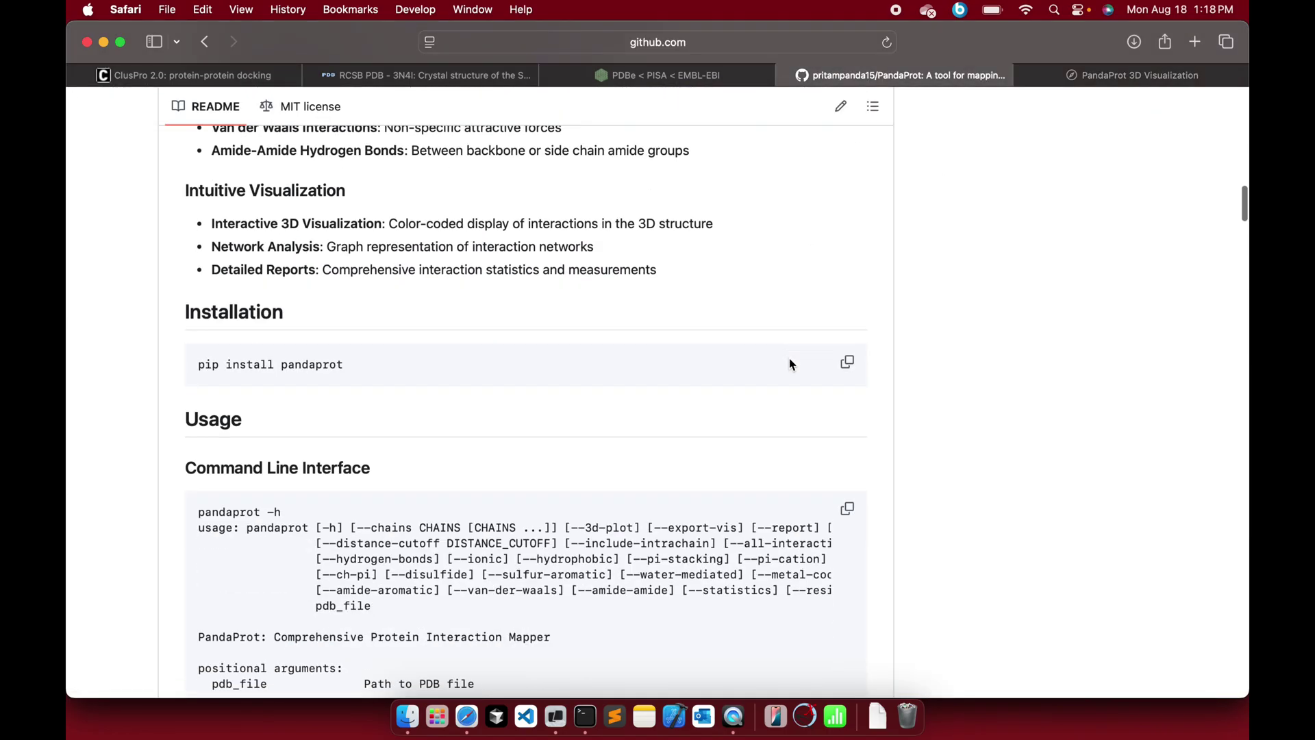
scroll(279, 251, up, 2)
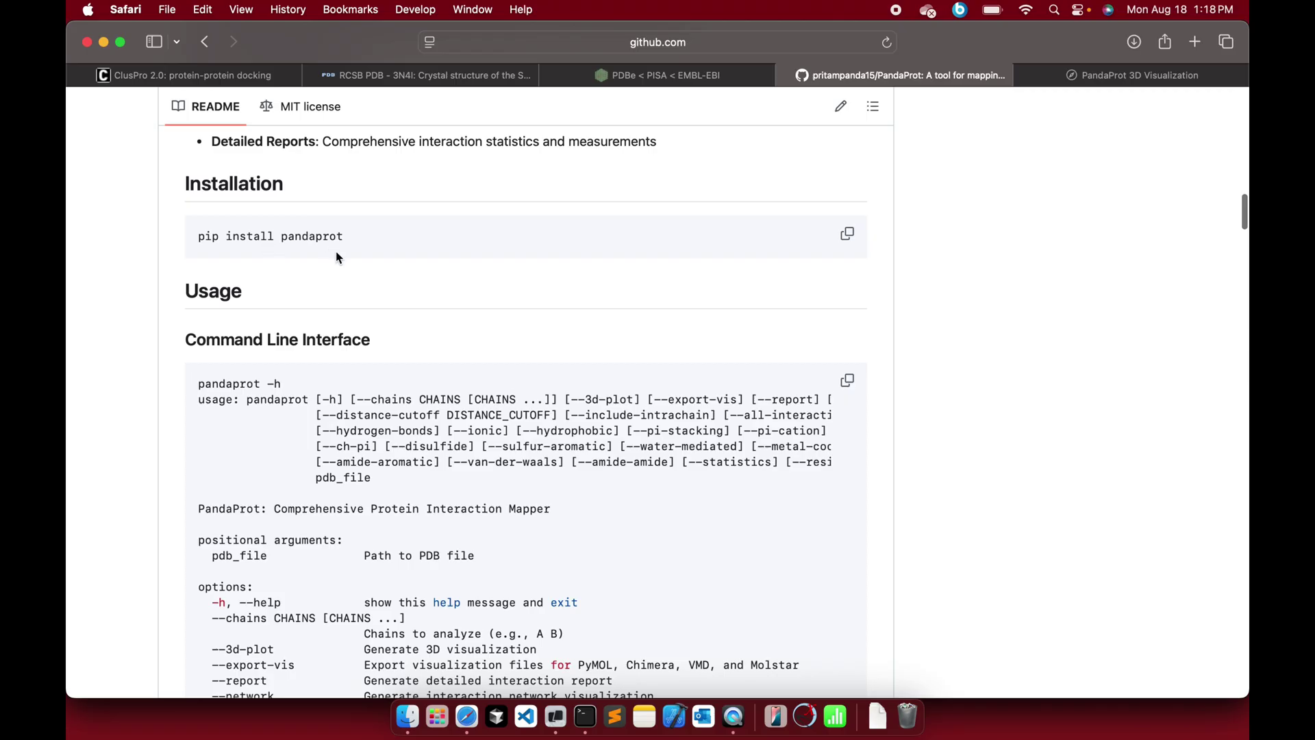
scroll(404, 271, up, 15)
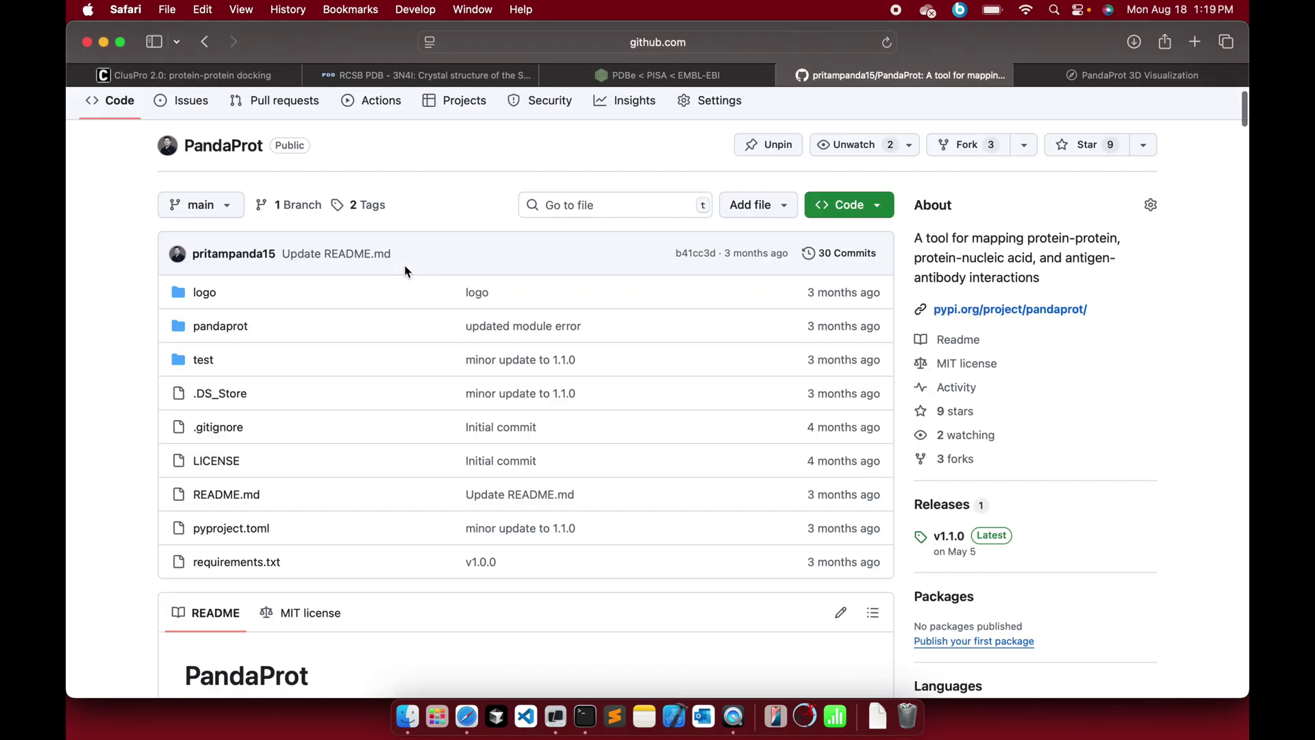
Look over the ten balanced docking models on the ClusPro results page of the 3NI4 docking job
click(208, 76)
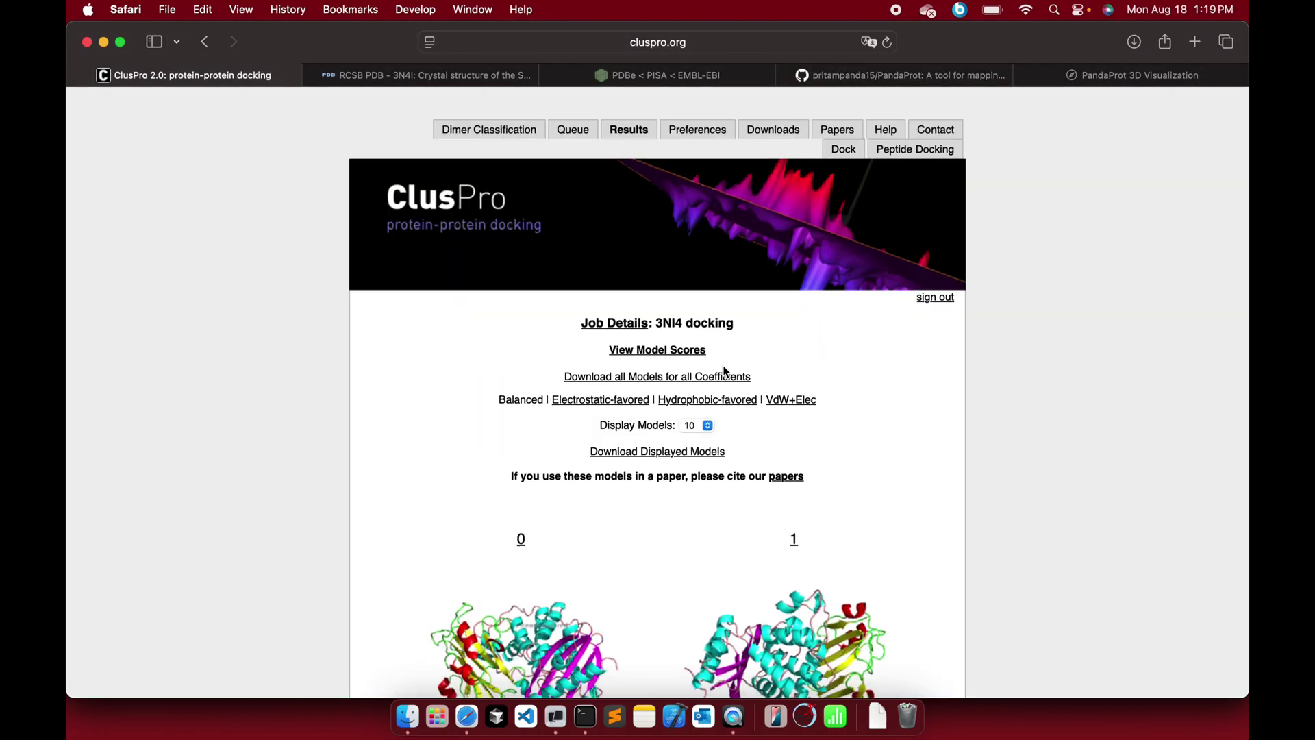
scroll(723, 372, down, 5)
scroll(724, 372, down, 10)
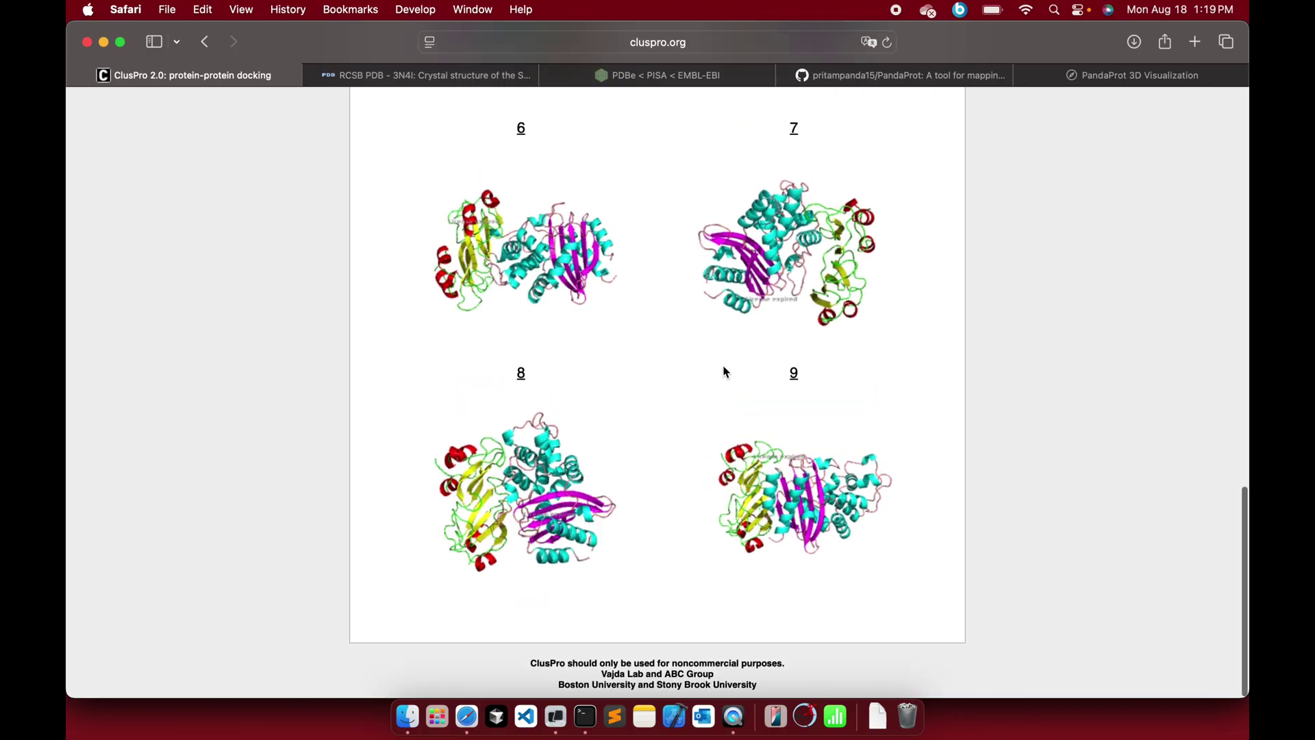
scroll(724, 372, up, 5)
scroll(725, 371, up, 10)
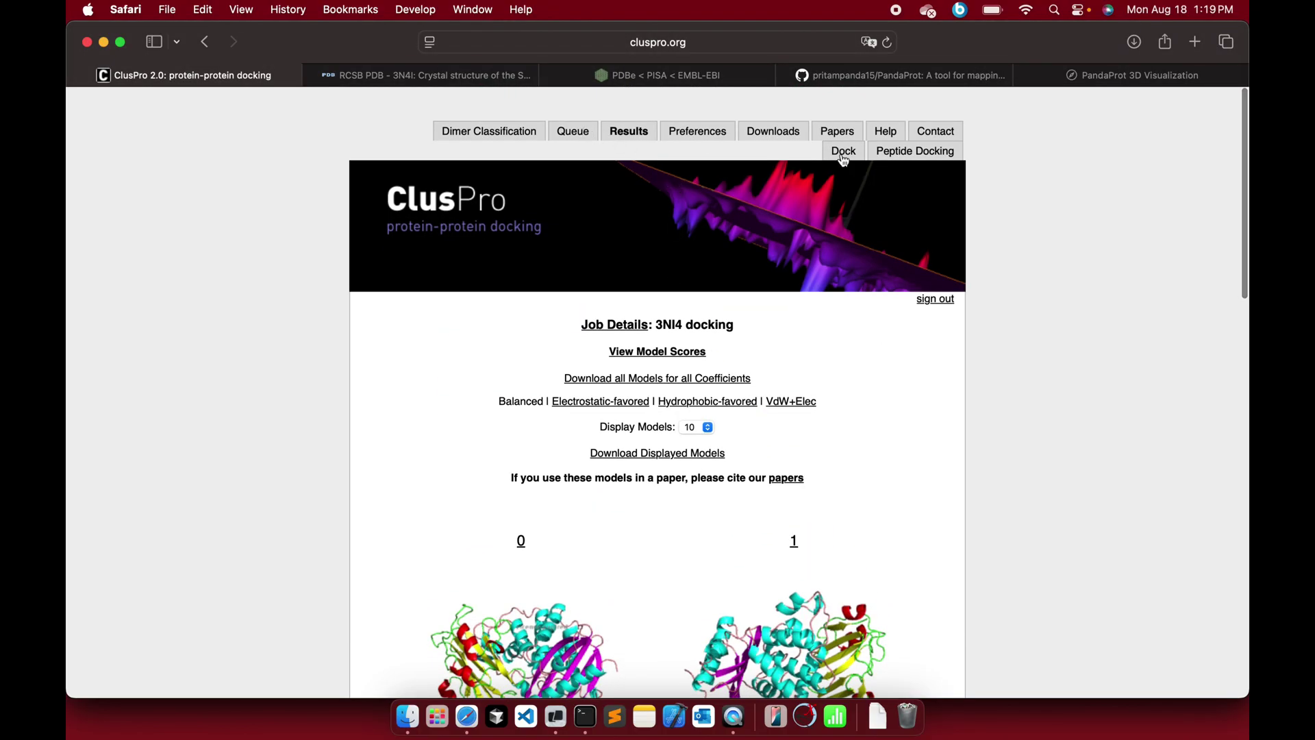
Open ClusPro's Peptide Docking form, look through its sample cases and motif instructions, and return to the form
click(915, 155)
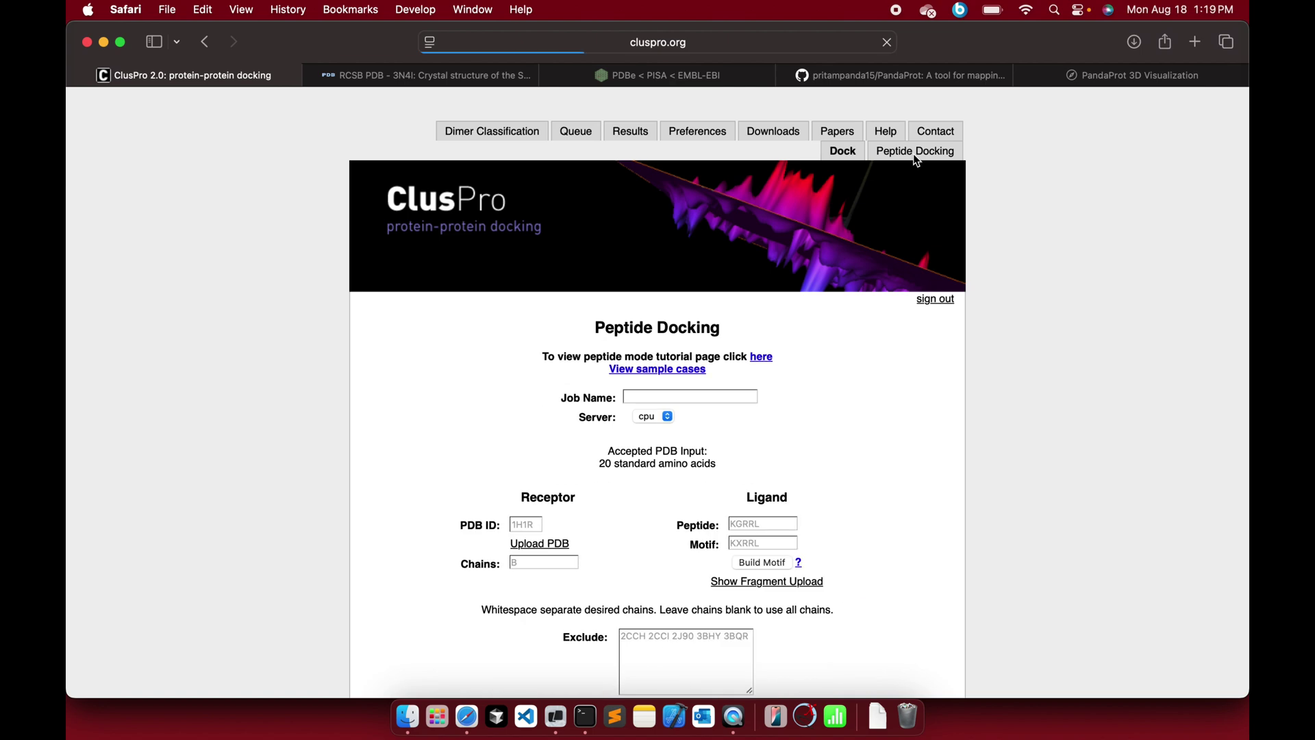
scroll(838, 470, down, 2)
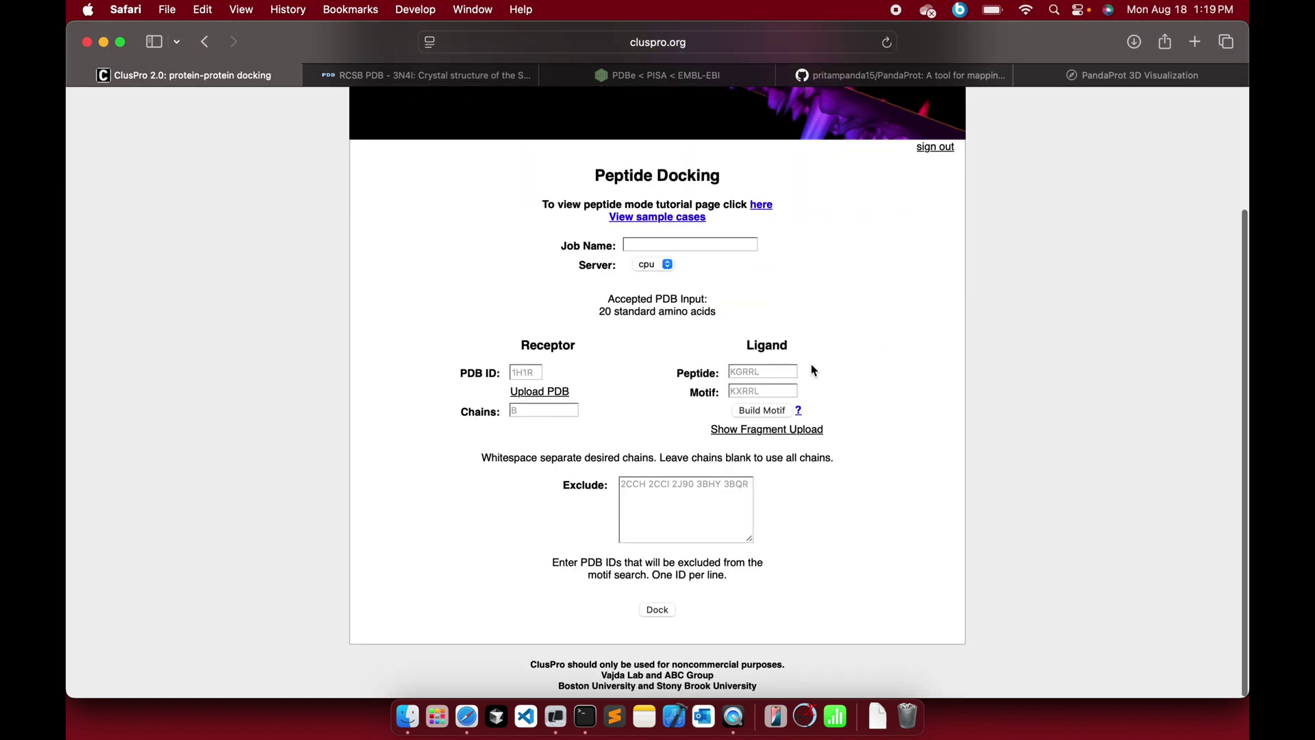
click(678, 218)
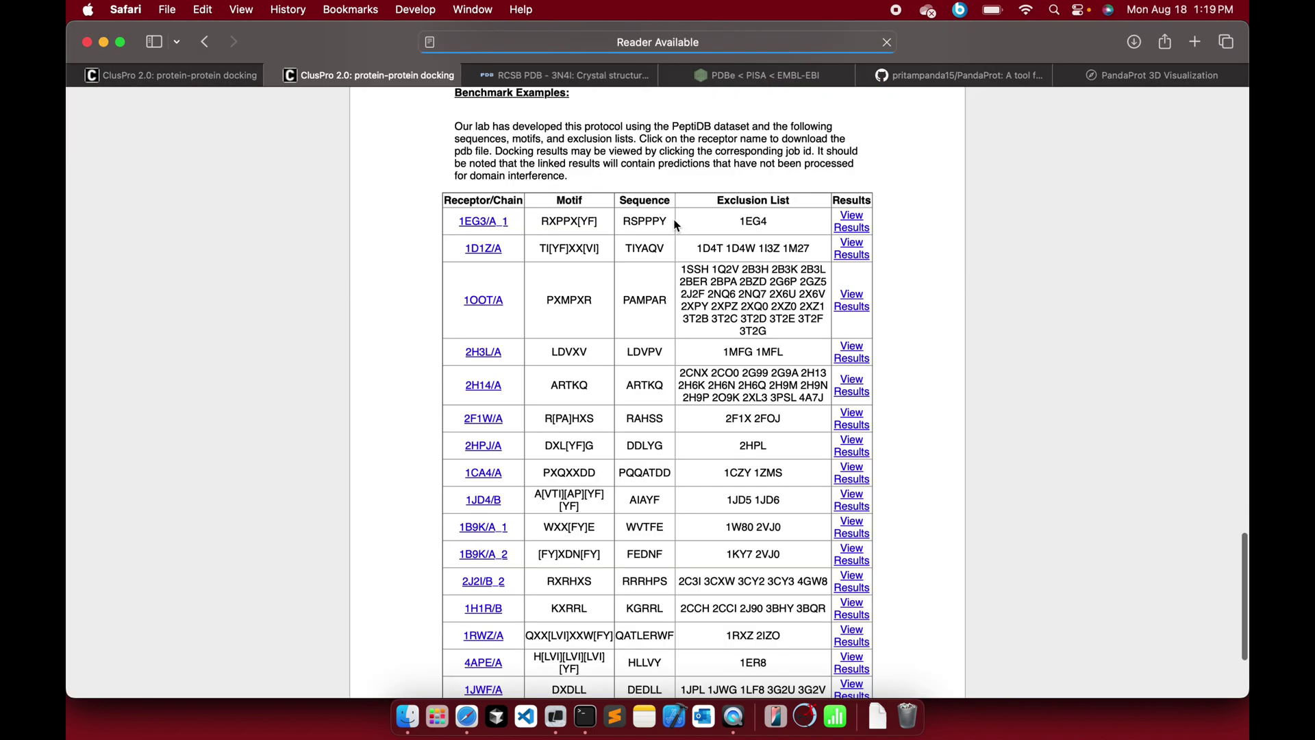
scroll(705, 487, down, 5)
scroll(705, 487, up, 15)
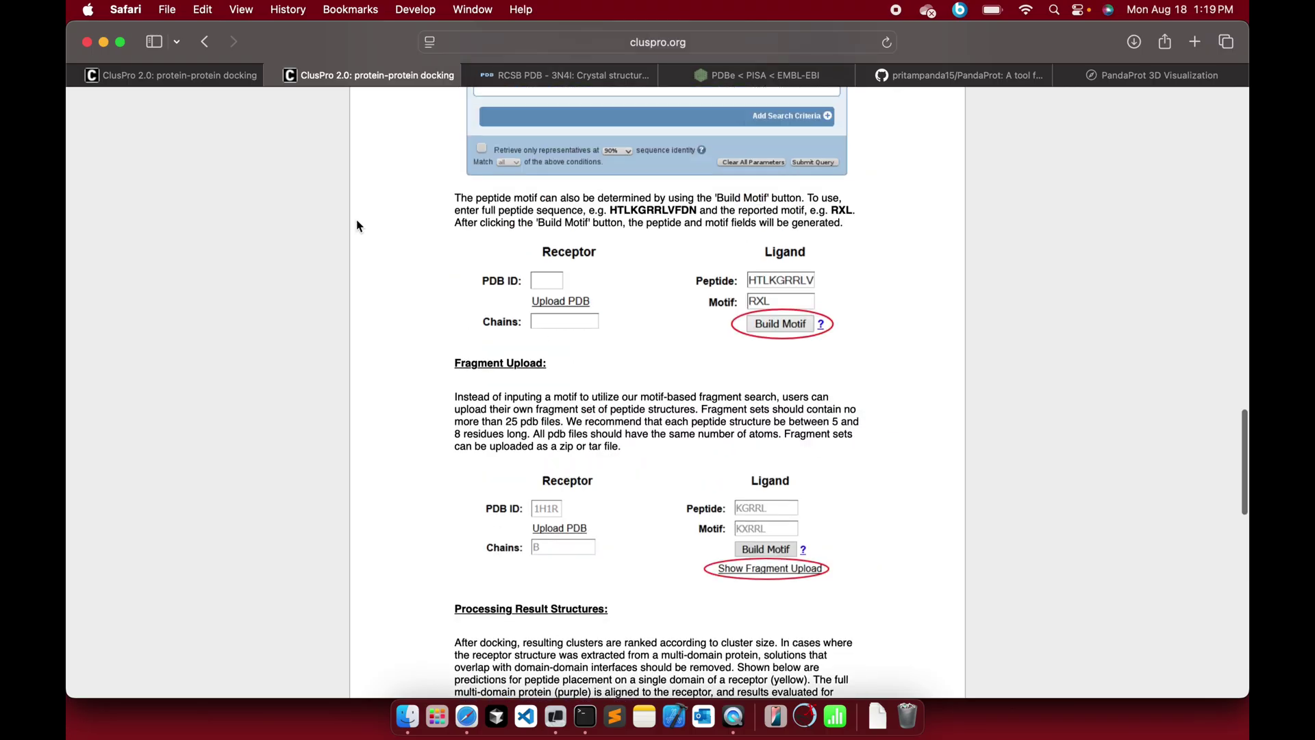
click(204, 41)
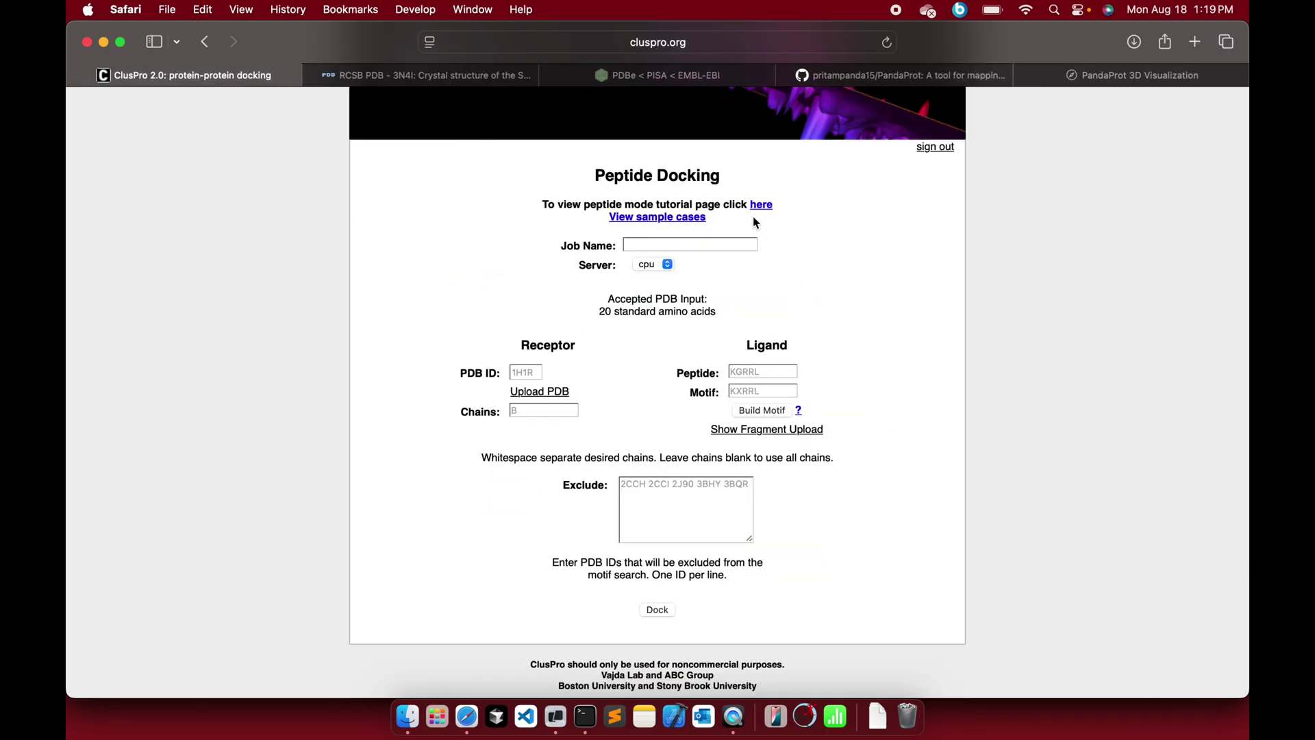
scroll(828, 402, up, 3)
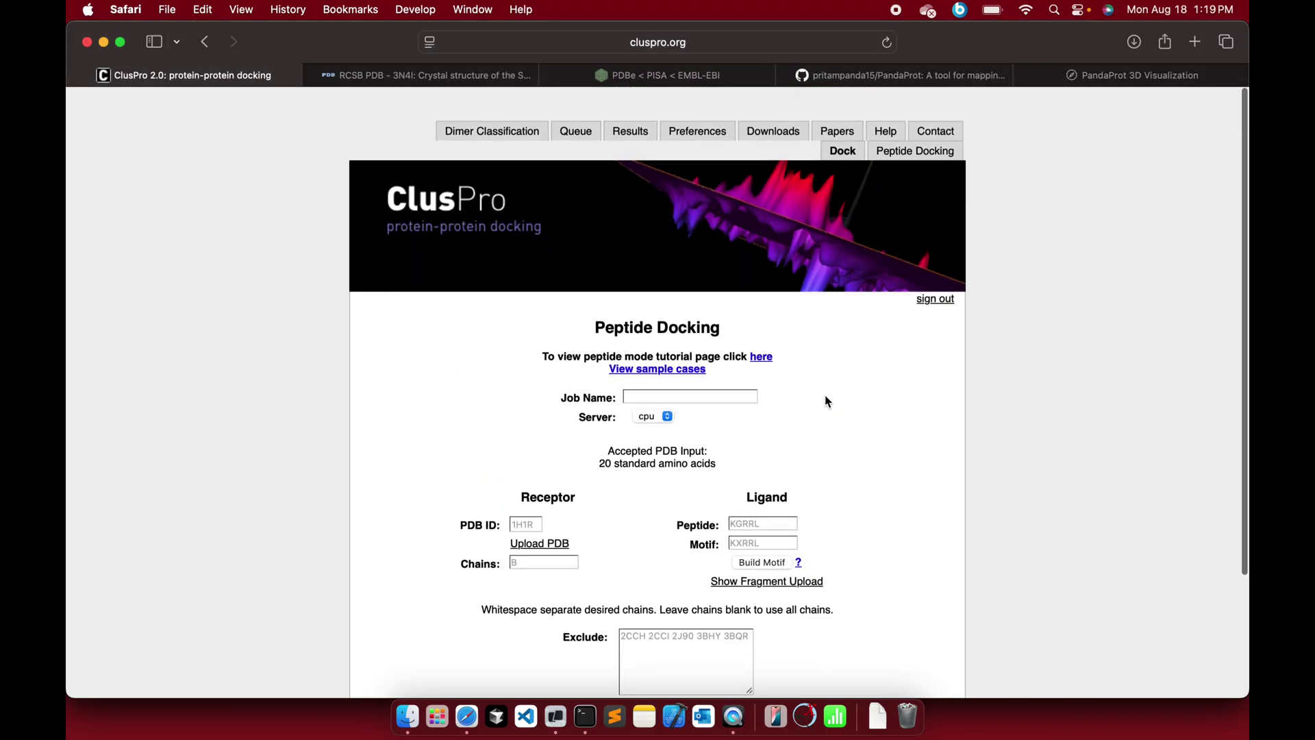
View ClusPro's Dimer Classification form, then open the Dock form and expand Advanced Options to review the available docking modes
click(482, 135)
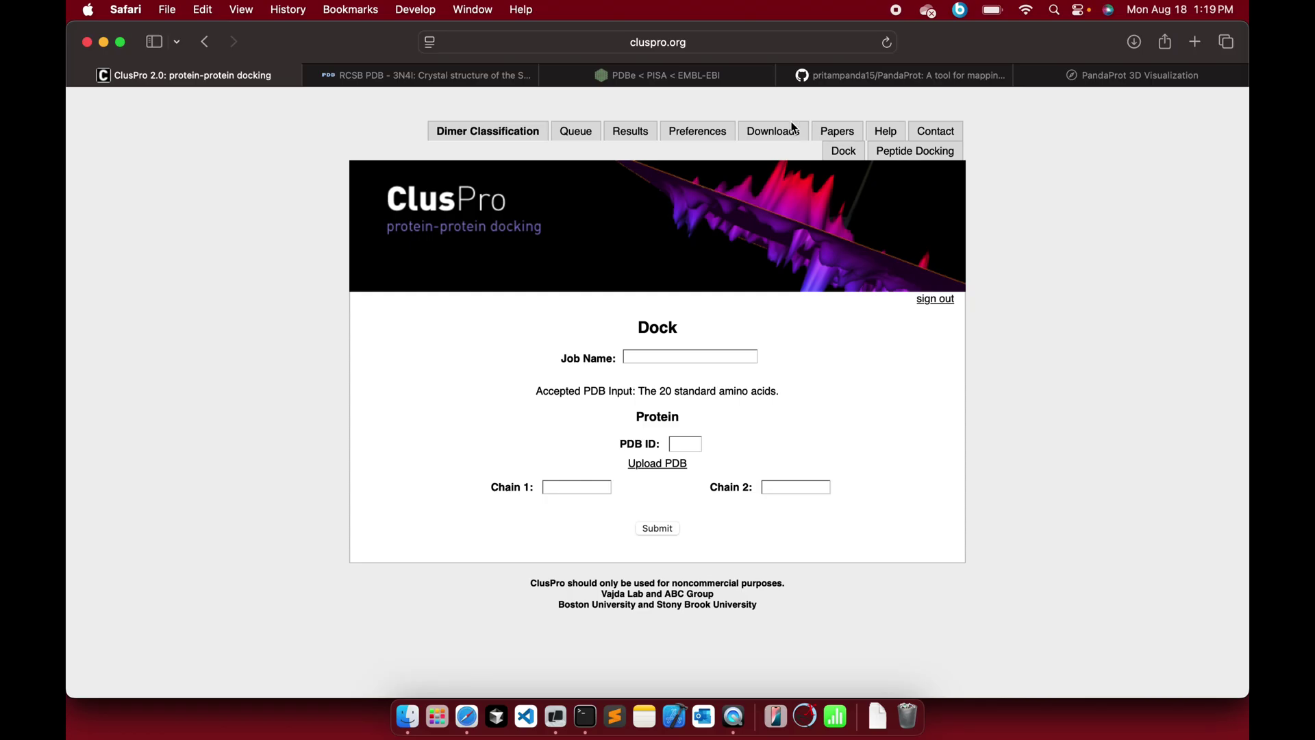
click(841, 152)
scroll(721, 403, down, 2)
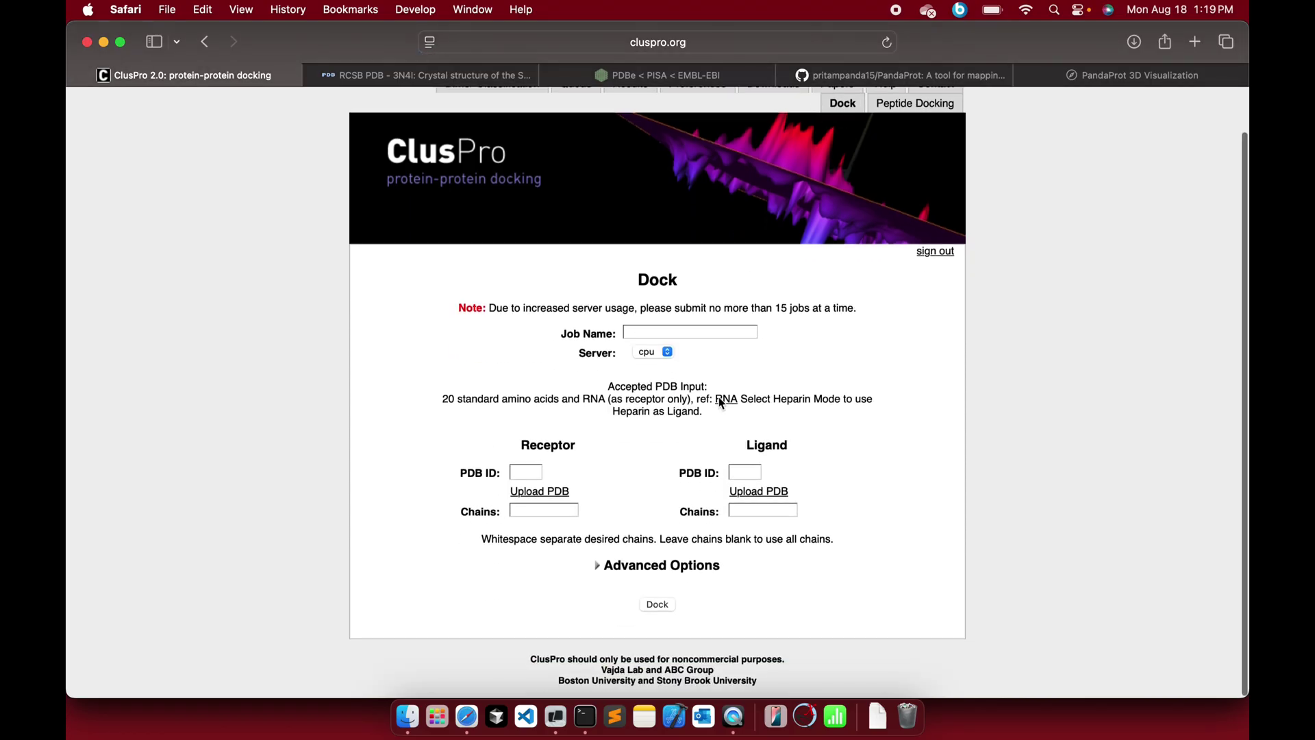
click(598, 570)
scroll(721, 572, down, 2)
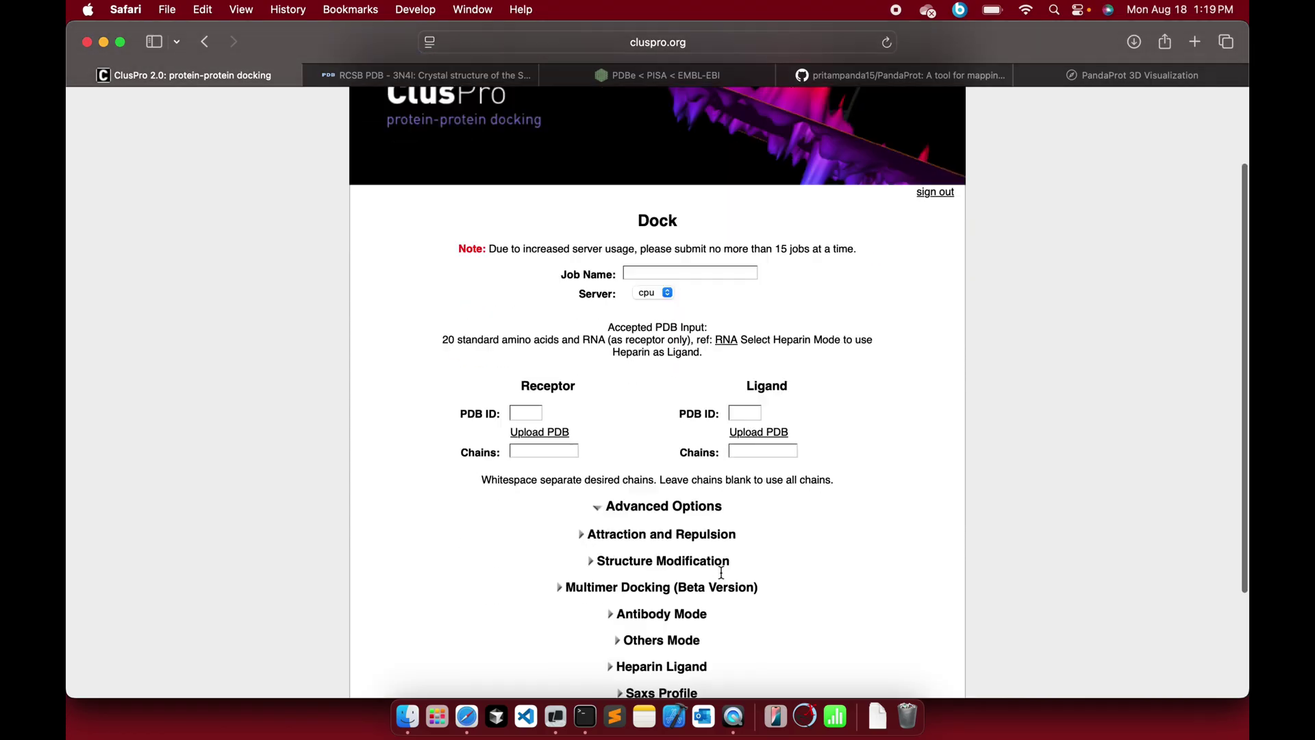
scroll(722, 573, down, 5)
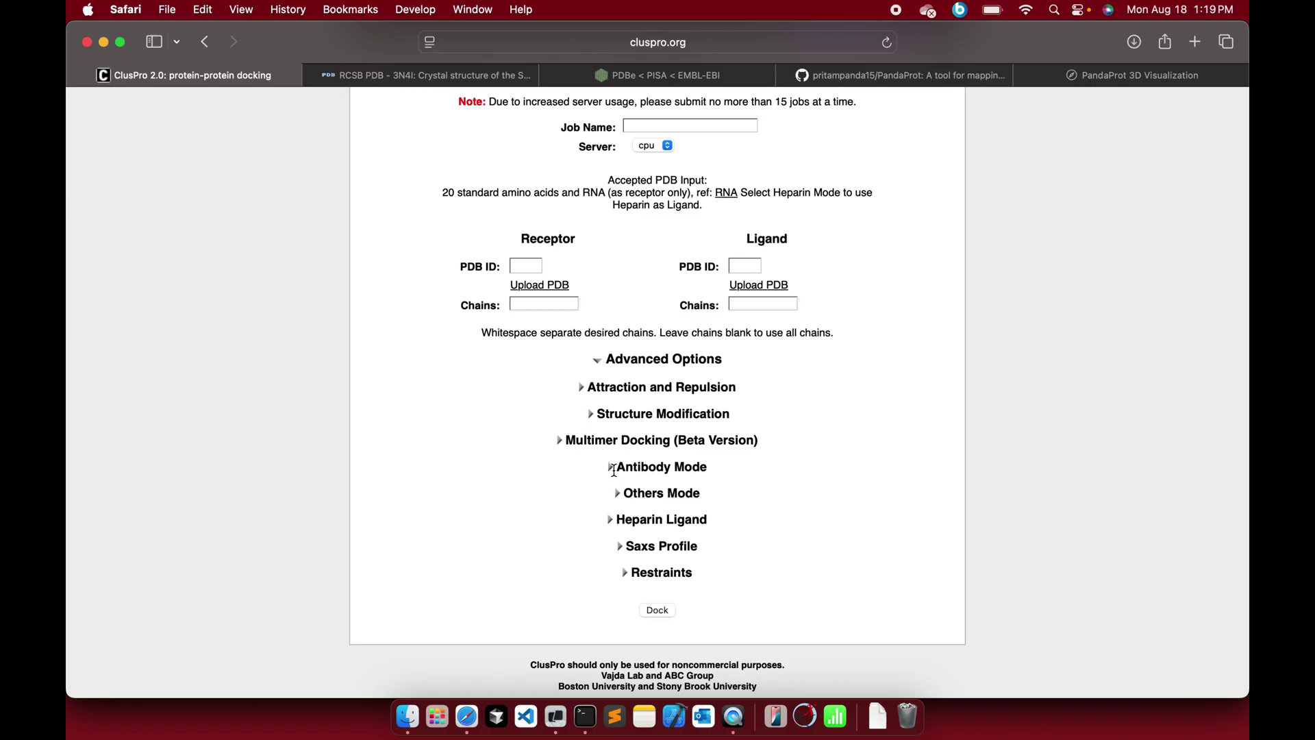
scroll(614, 470, up, 9)
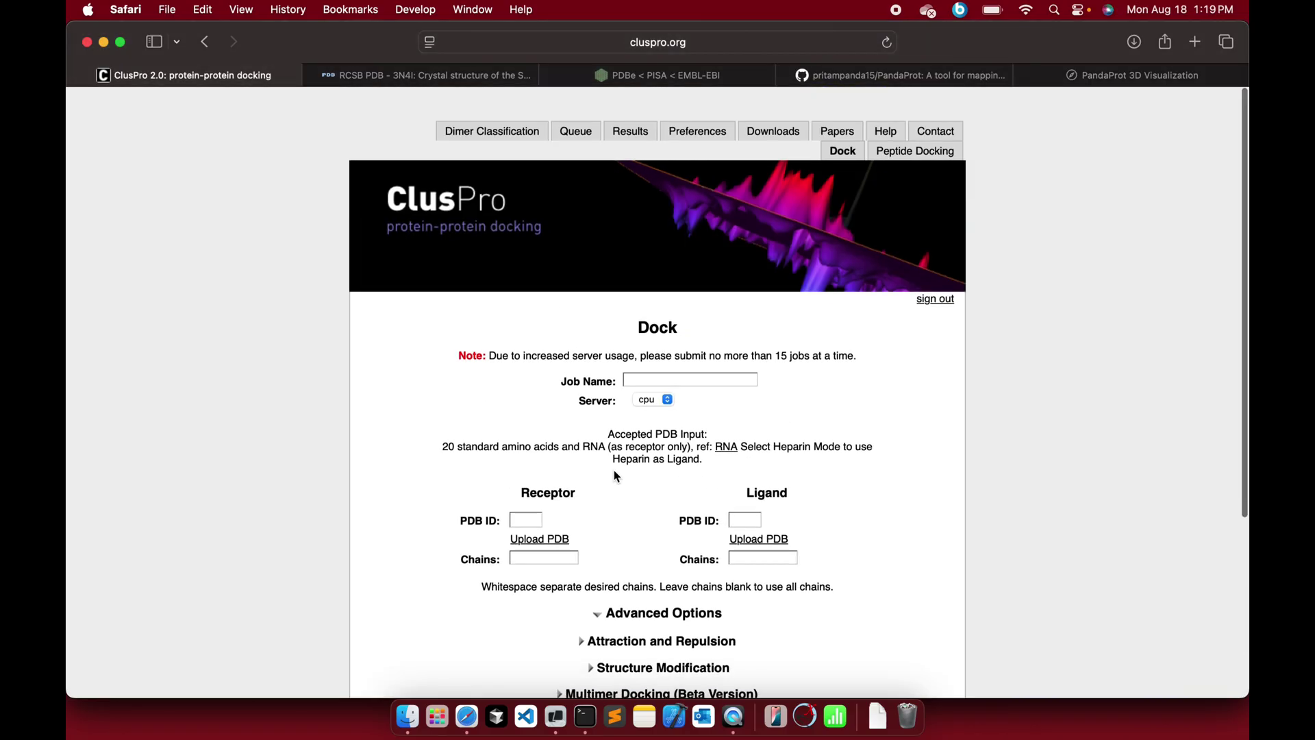
Revisit the RCSB PDB entry for 3N4I and the PDBePISA monomer list, and return to the ClusPro Dock form
click(425, 75)
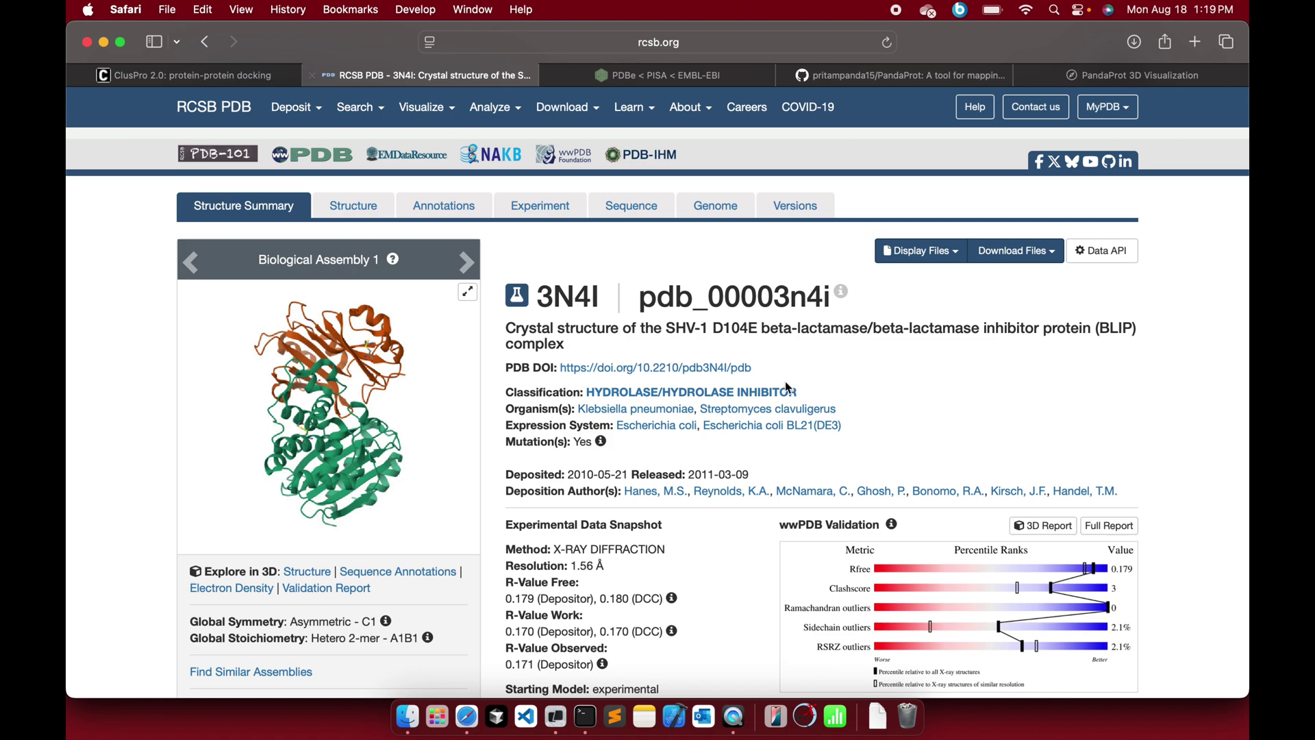
scroll(786, 388, down, 7)
scroll(479, 274, up, 12)
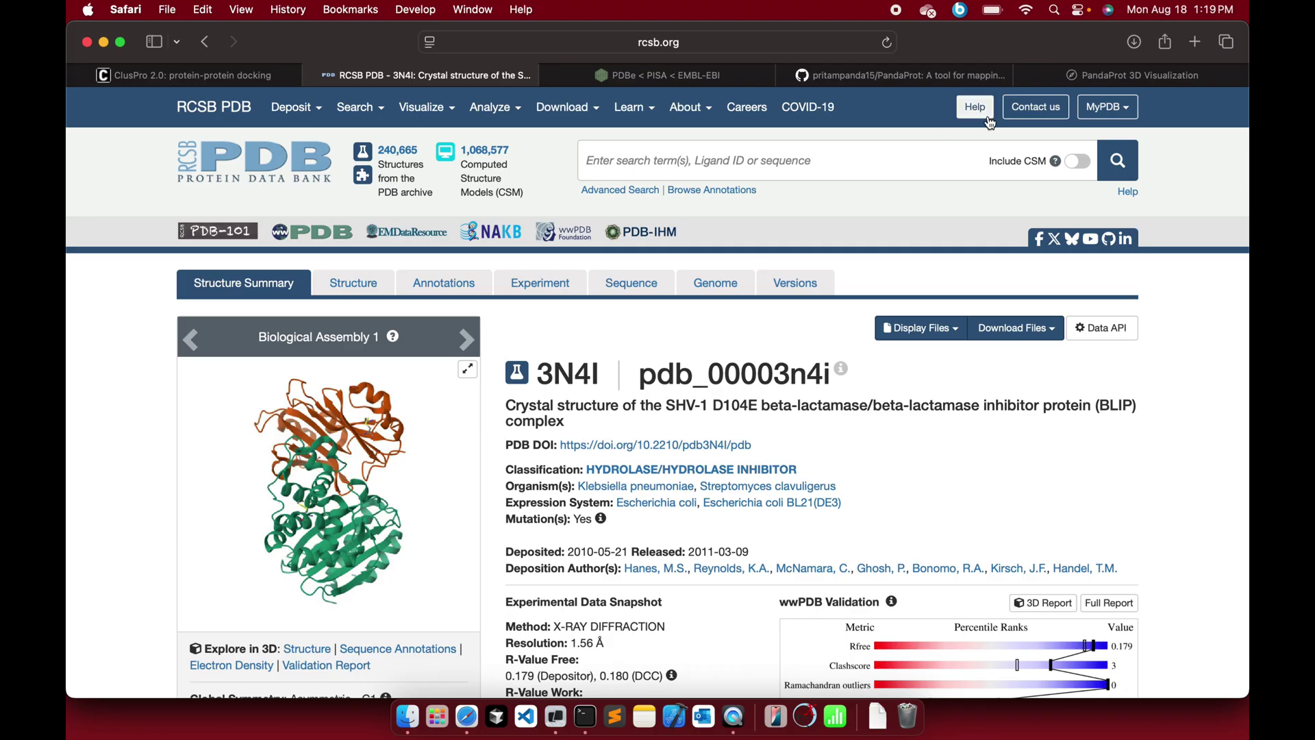
click(654, 79)
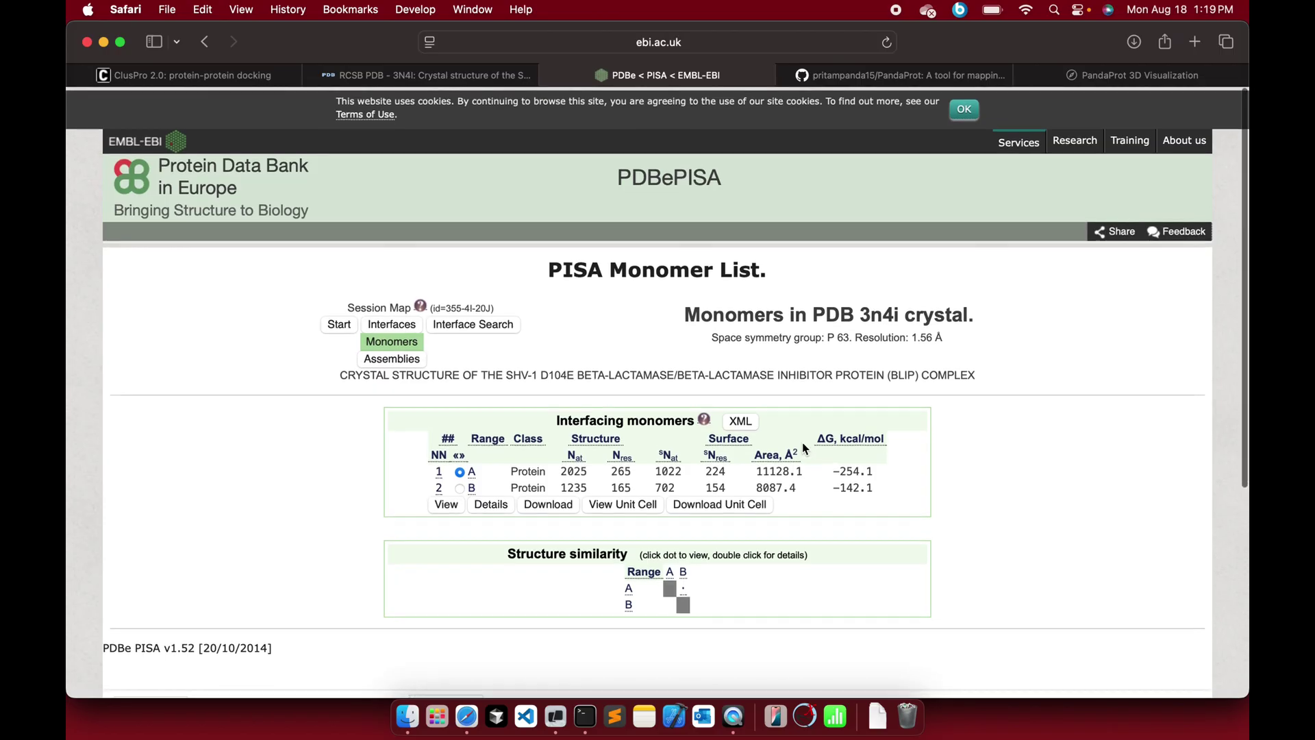
click(370, 81)
click(245, 77)
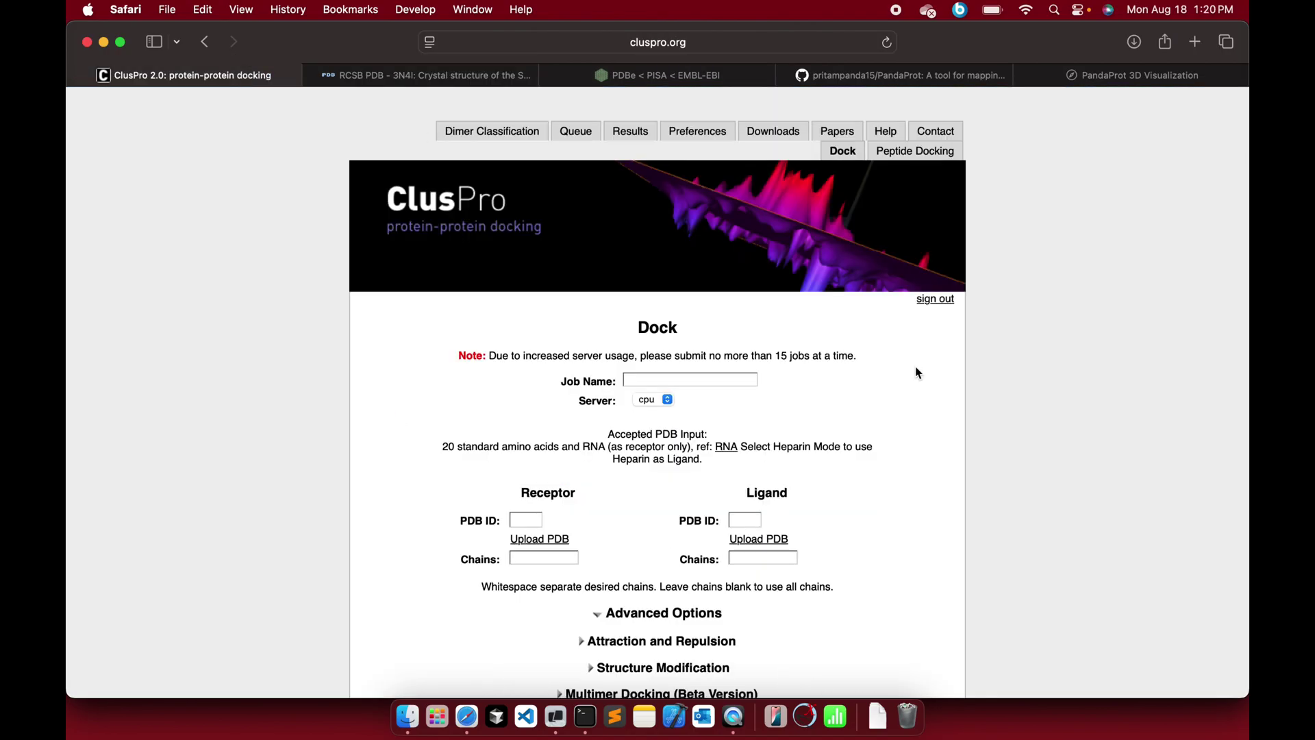
scroll(918, 373, down, 5)
scroll(918, 373, up, 5)
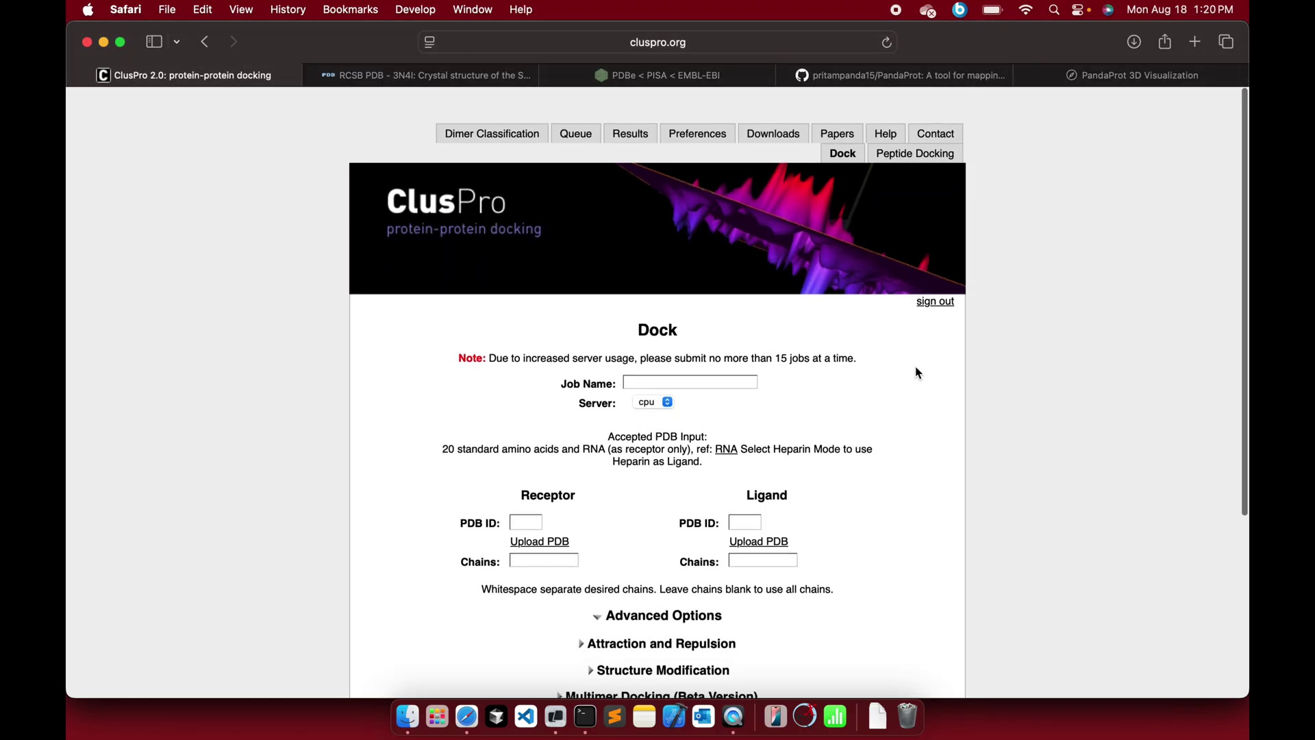